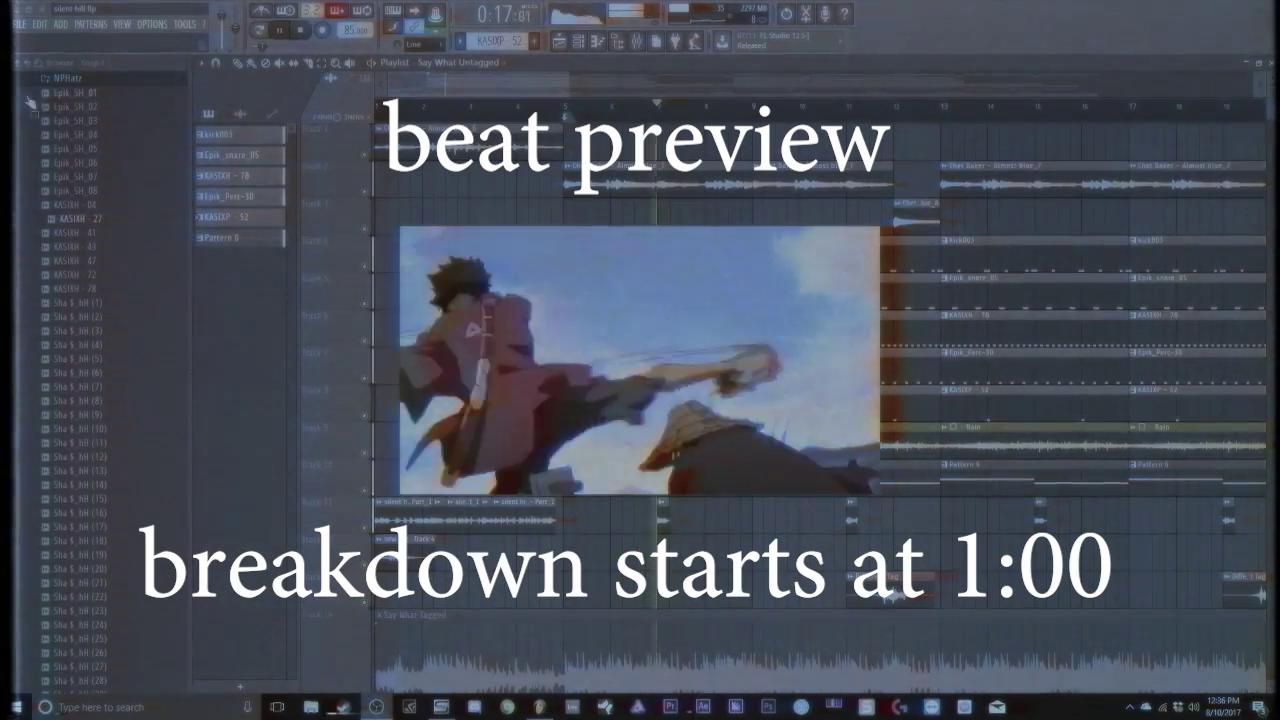
Step: Collapse and hide the browser so the whole playlist arrangement shows, and stop playback
{"action": "left_click", "coordinate": [62, 79]}
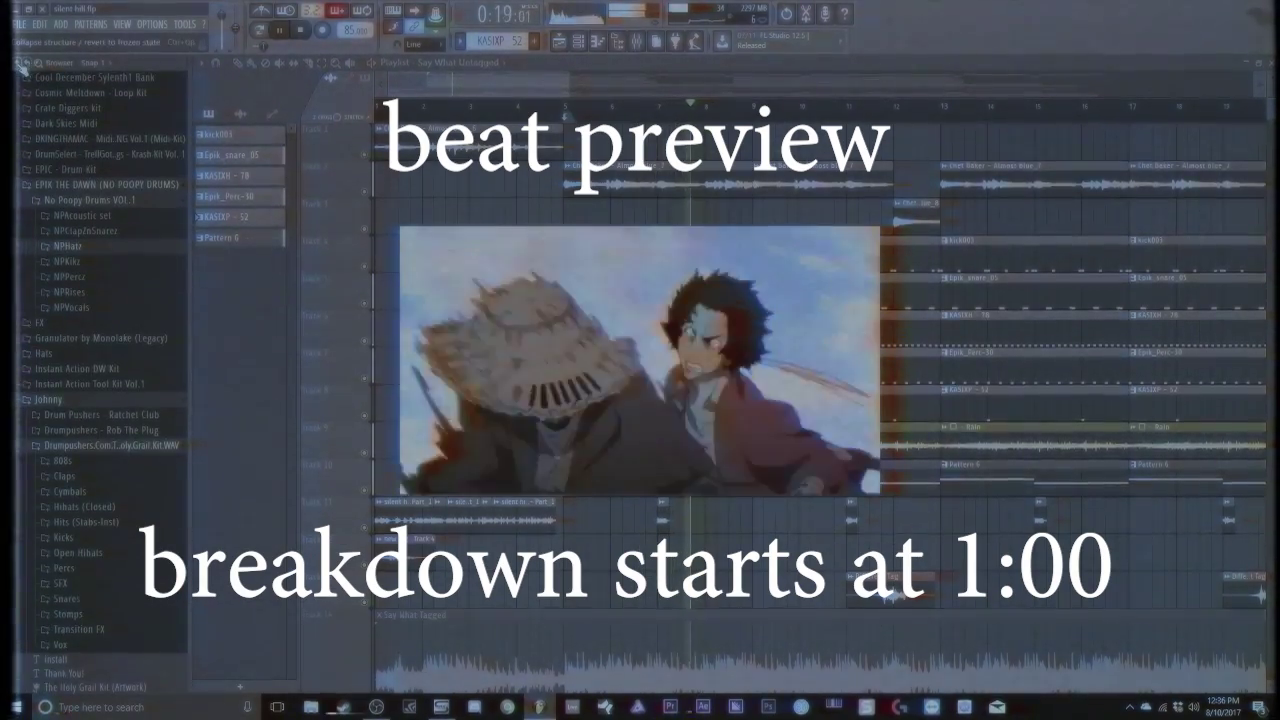
{"action": "left_click", "coordinate": [20, 64]}
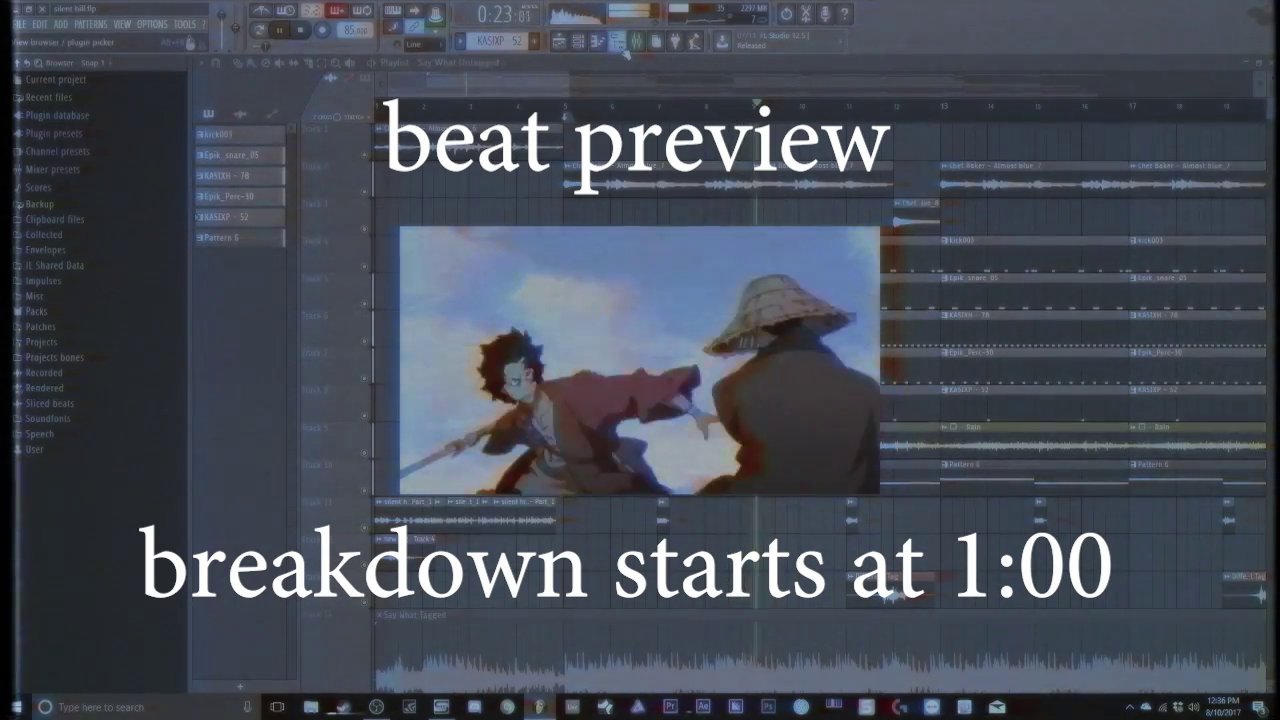
{"action": "left_click", "coordinate": [618, 50]}
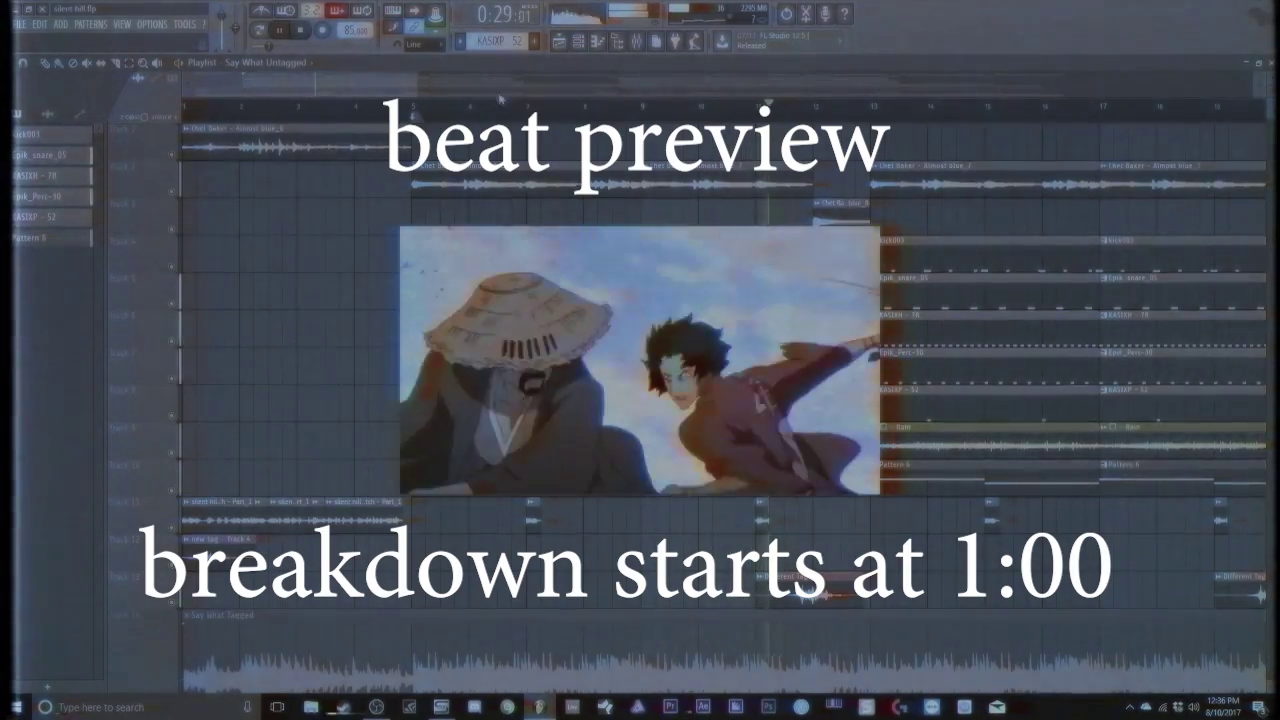
{"action": "scroll", "coordinate": [1038, 113], "scroll_direction": "down", "scroll_amount": 4}
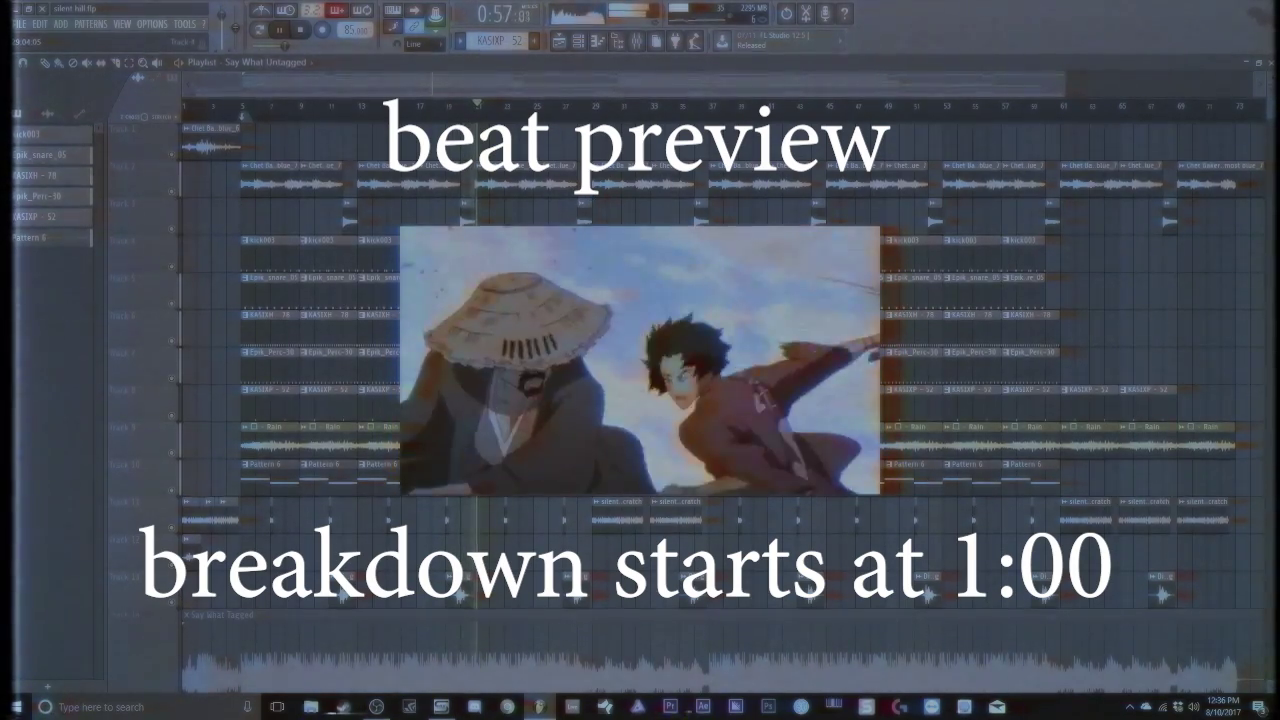
{"action": "left_click", "coordinate": [301, 30]}
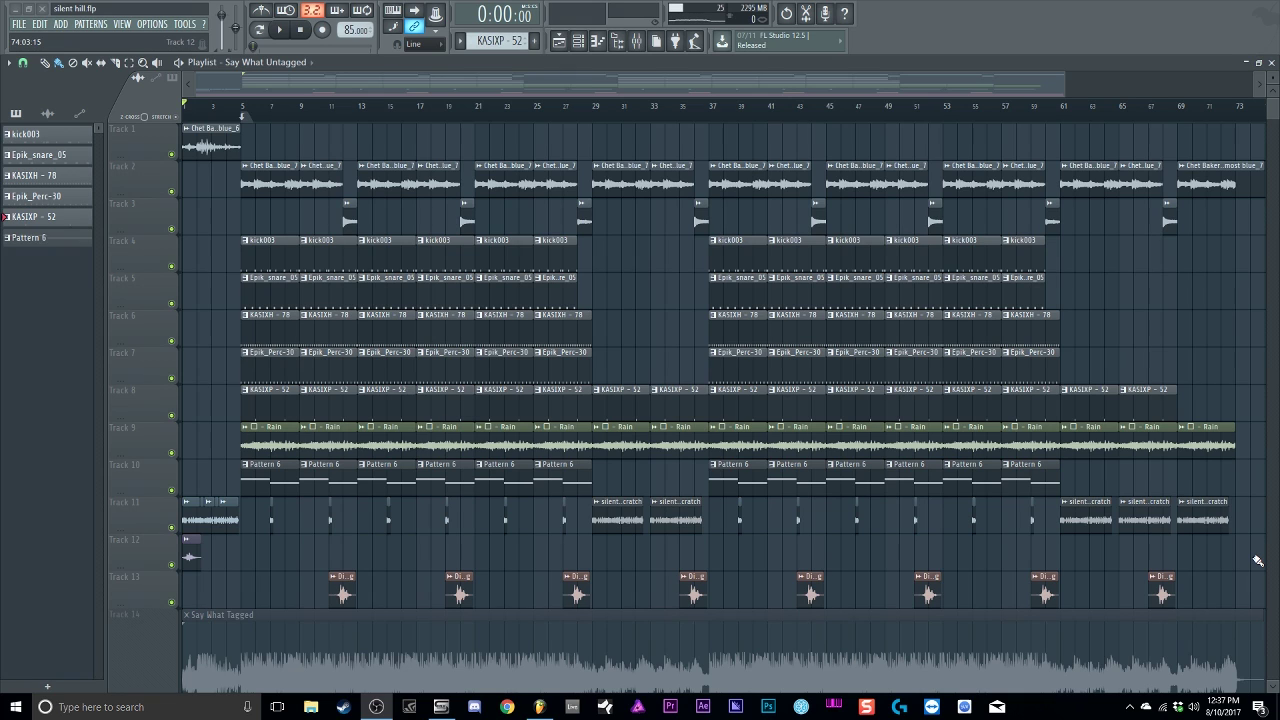
Step: Solo Track 1, which holds the intro sample clip, in the playlist
{"action": "left_click", "coordinate": [637, 44]}
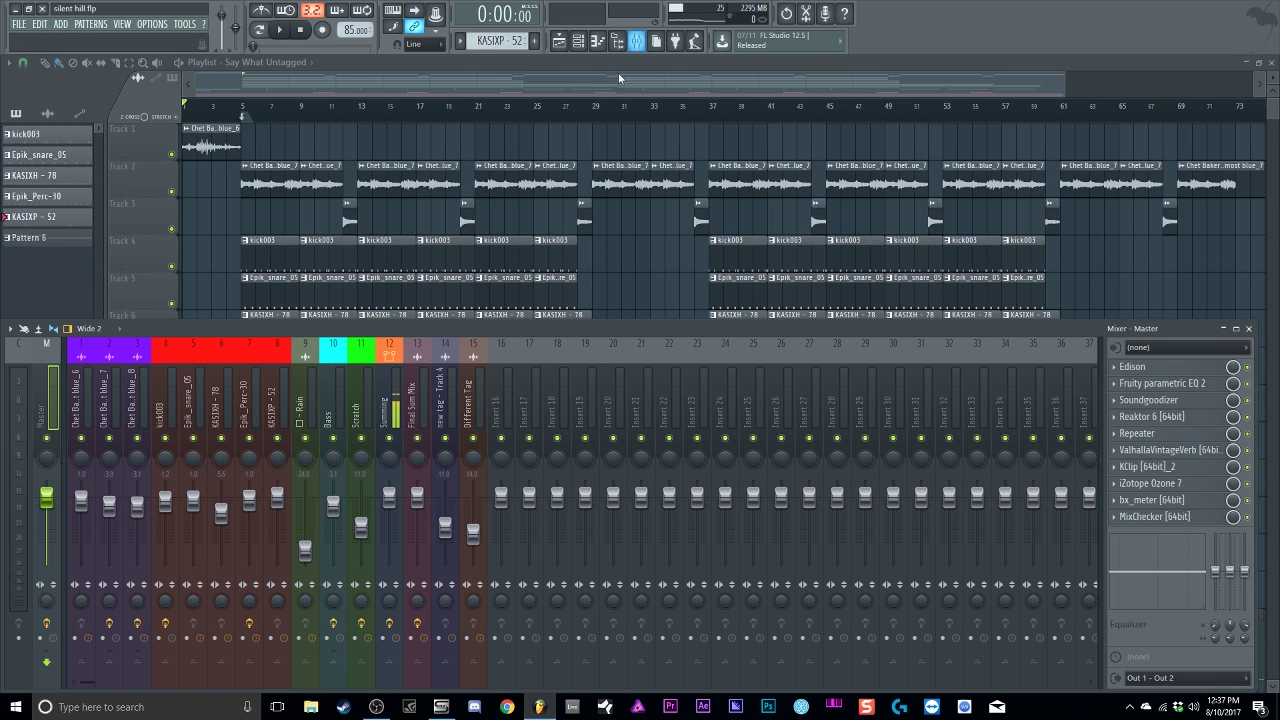
{"action": "right_click", "coordinate": [172, 155]}
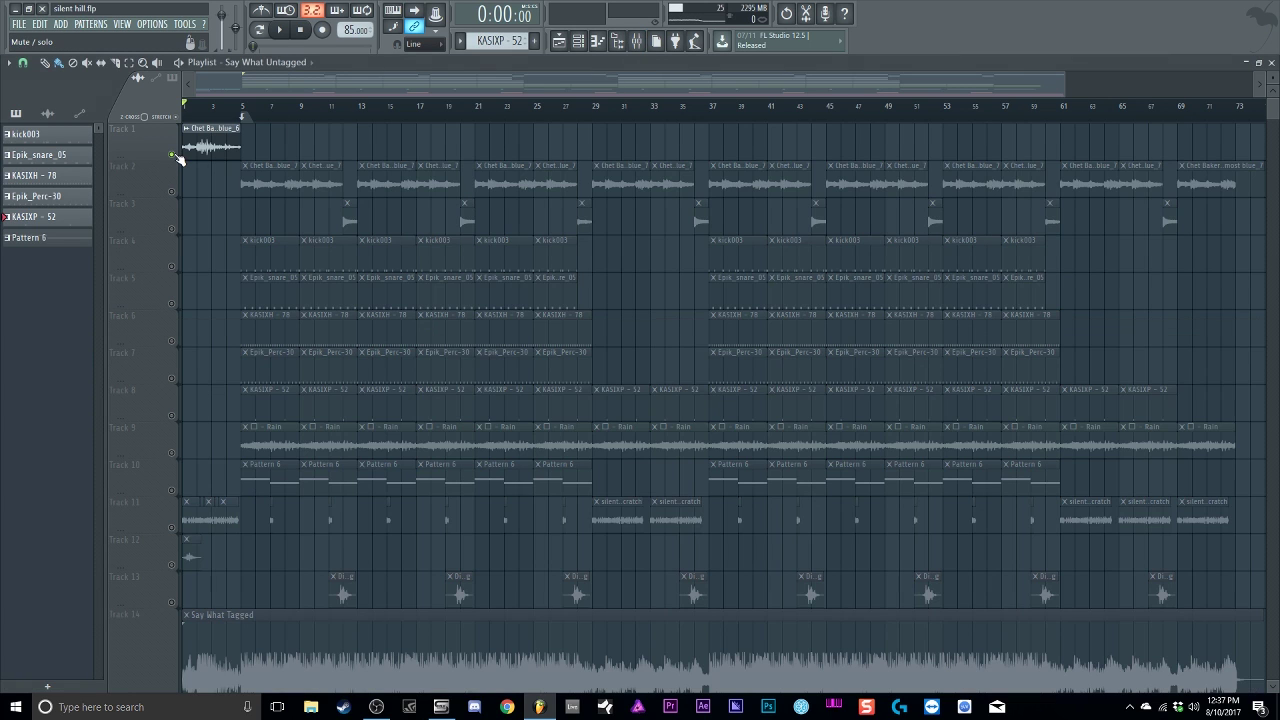
Step: Show Edison on the master mixer track and the effects on the second Chet Baker sample's insert
{"action": "left_click", "coordinate": [637, 44]}
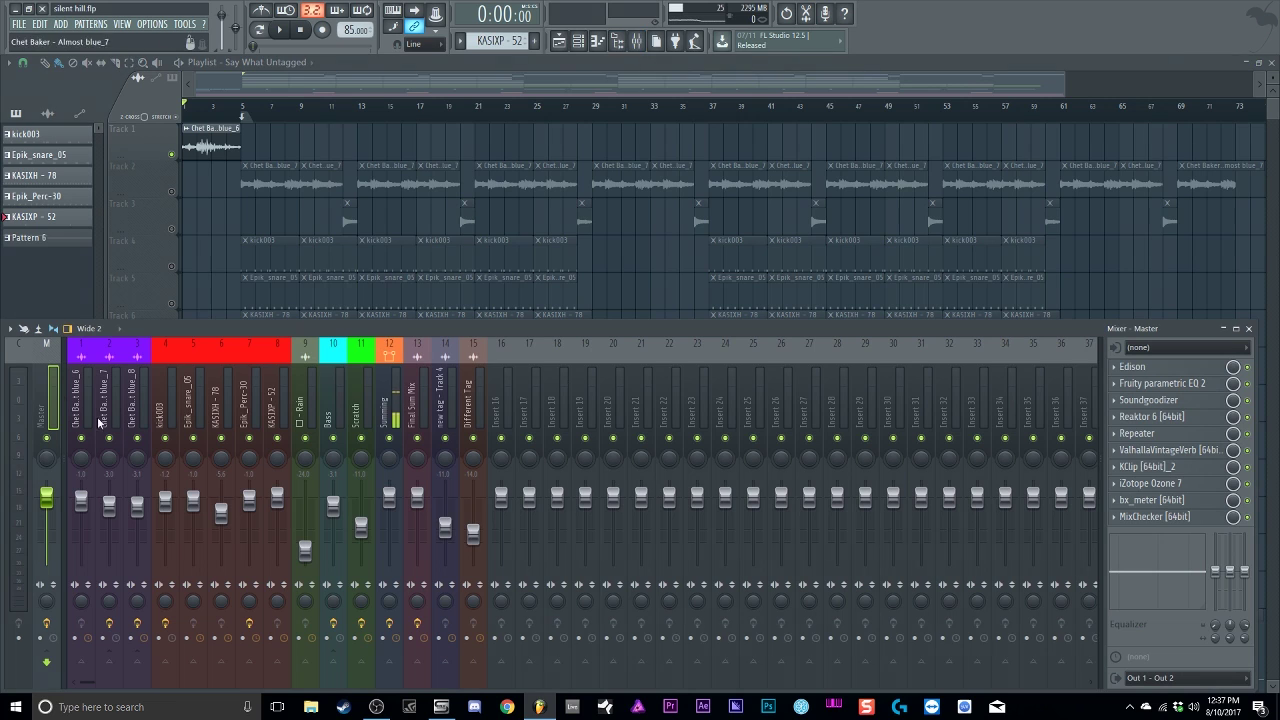
{"action": "left_click", "coordinate": [1191, 368]}
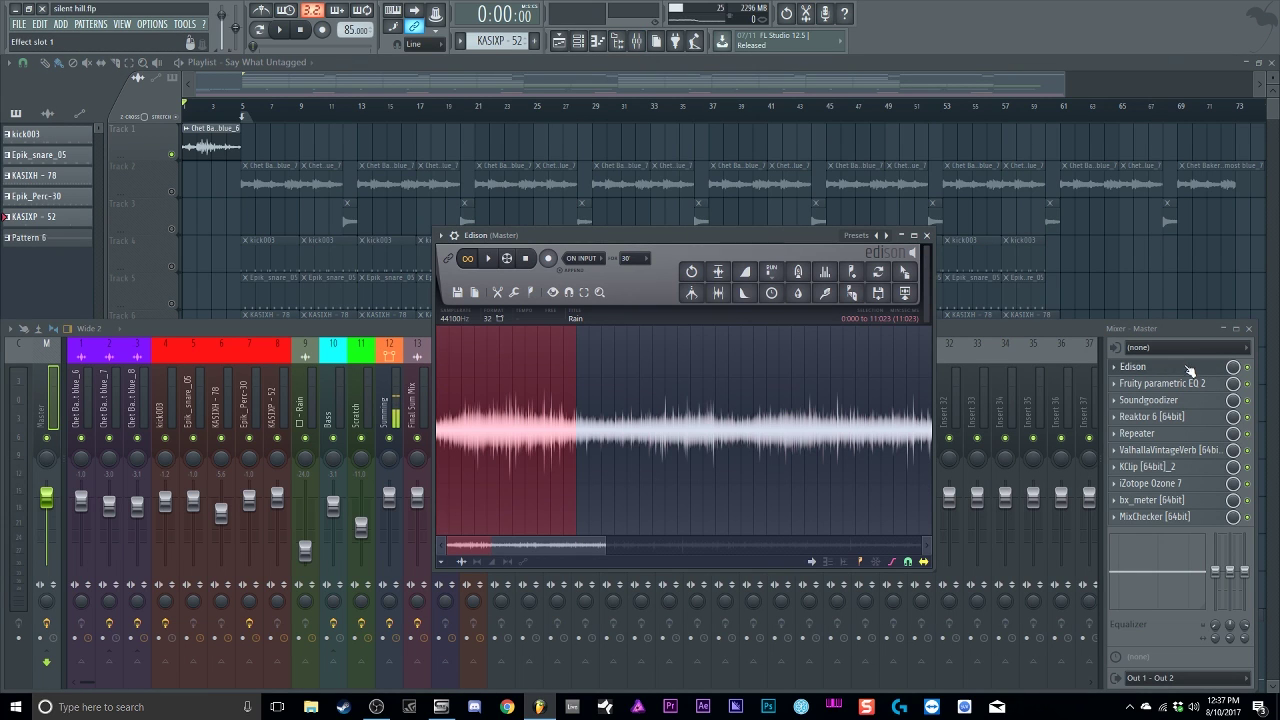
{"action": "left_click", "coordinate": [113, 413]}
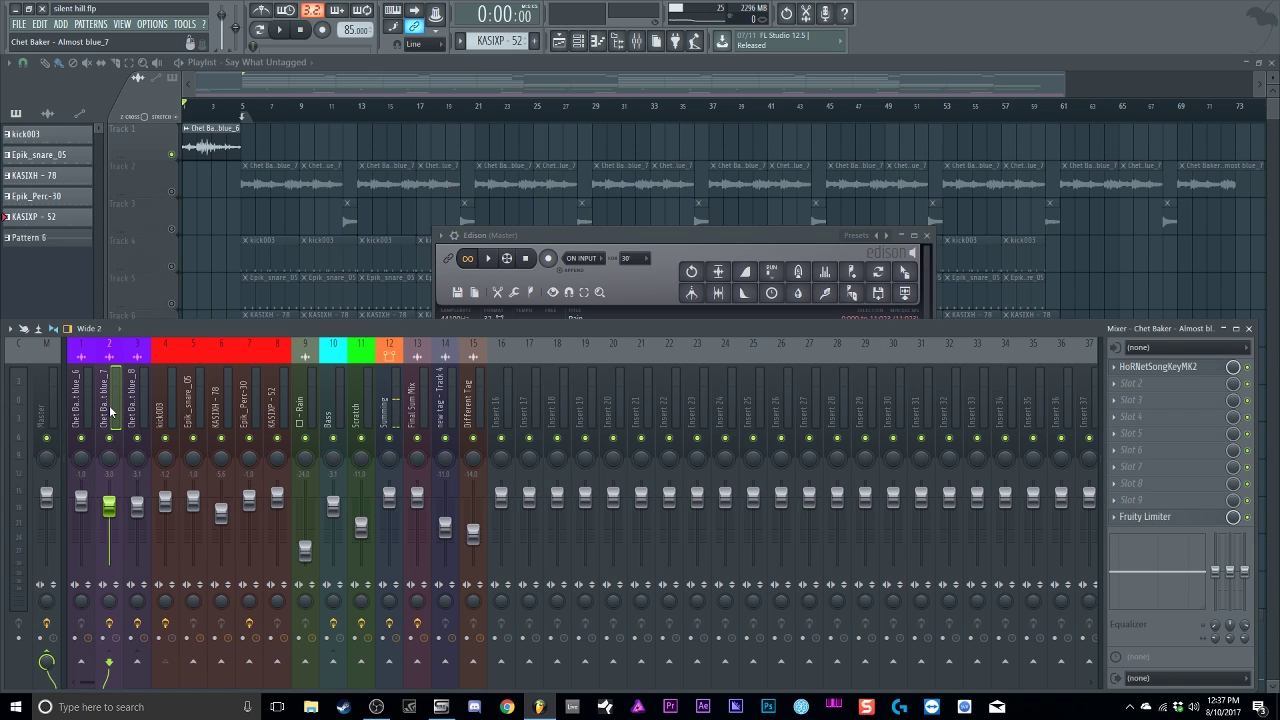
{"action": "left_click", "coordinate": [695, 237]}
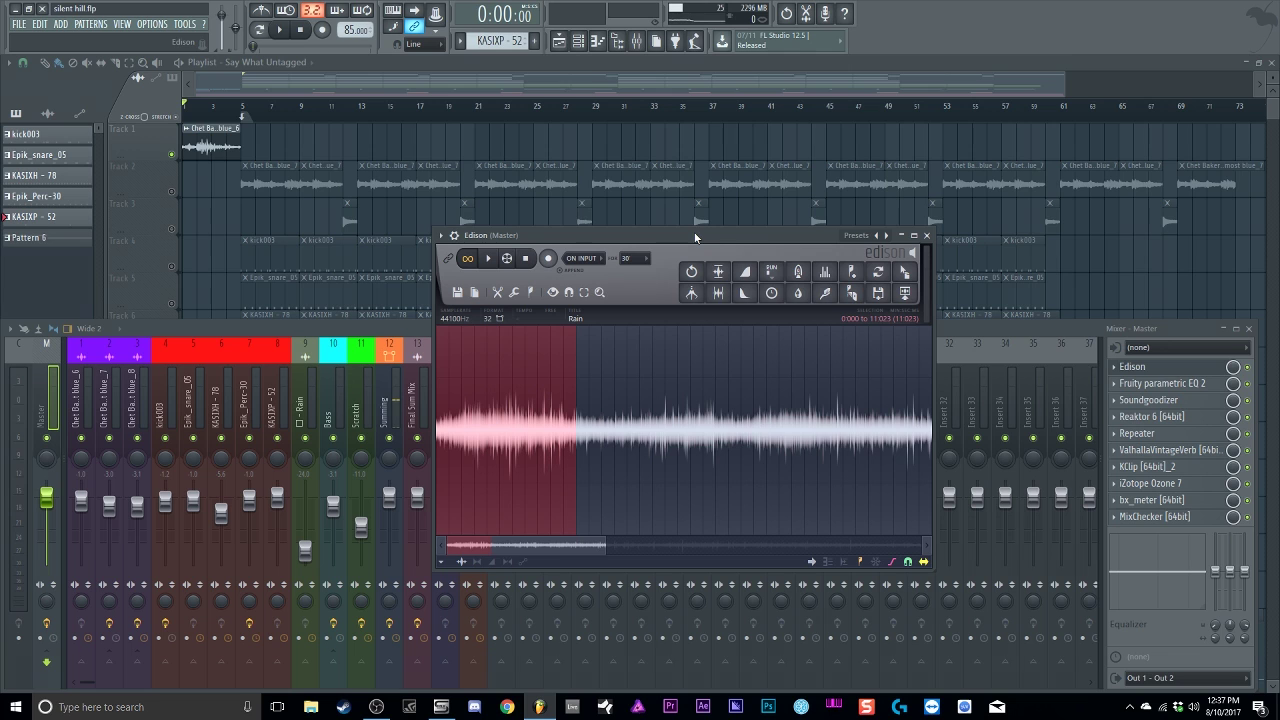
{"action": "left_click", "coordinate": [113, 413]}
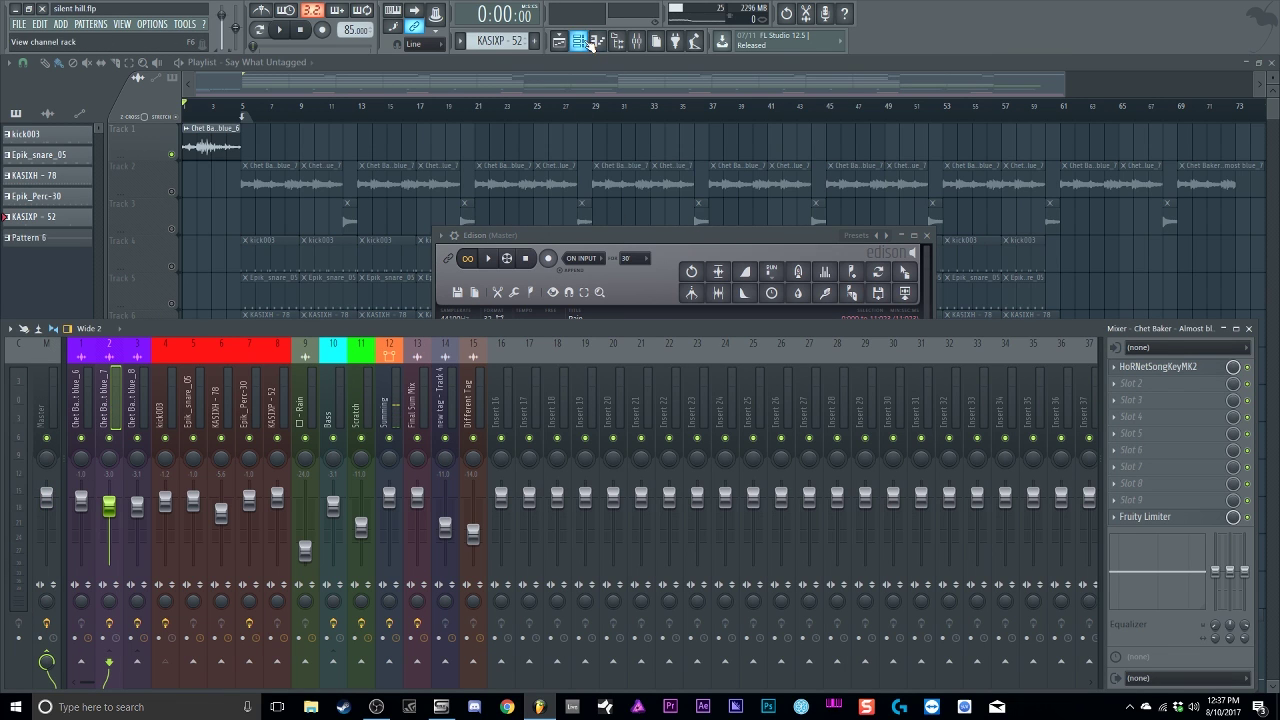
Step: Examine the channel settings of the Chet Baker - Almost blue_6 sample, including its pitch and time stretching, and close them
{"action": "key", "text": "F6"}
{"action": "left_click", "coordinate": [243, 188]}
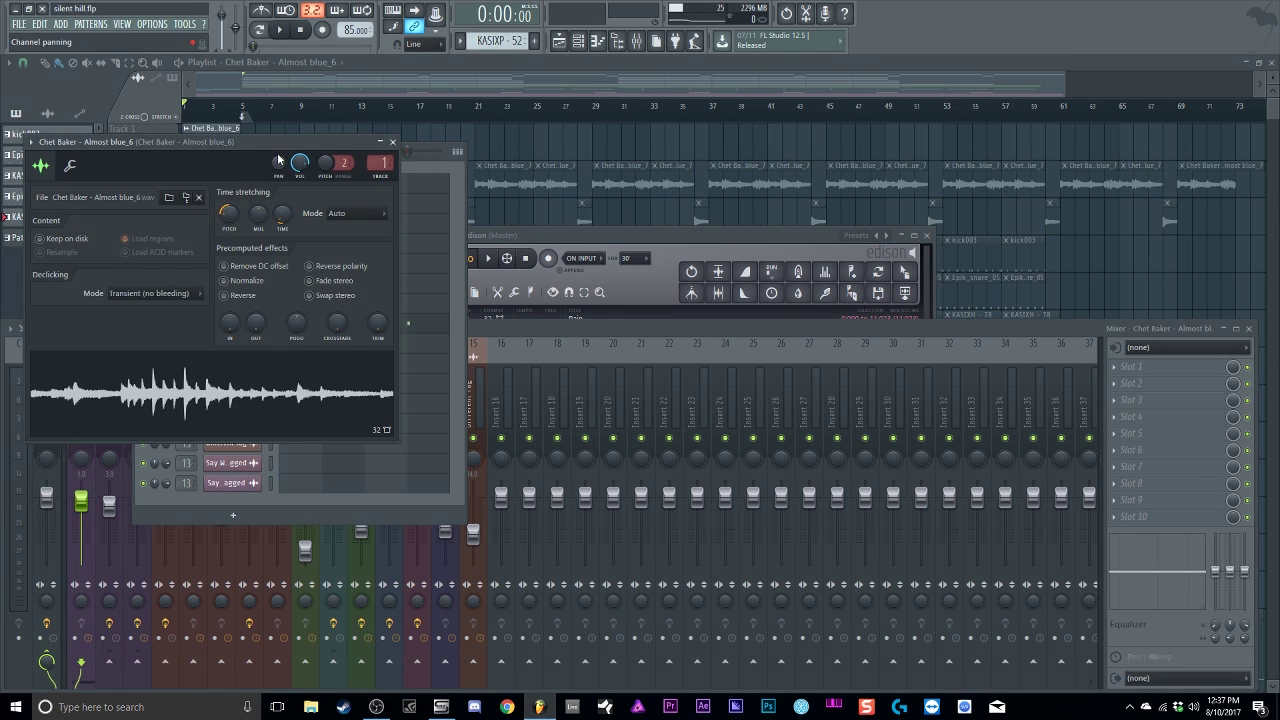
{"action": "left_click_drag", "start_coordinate": [273, 143], "coordinate": [756, 225]}
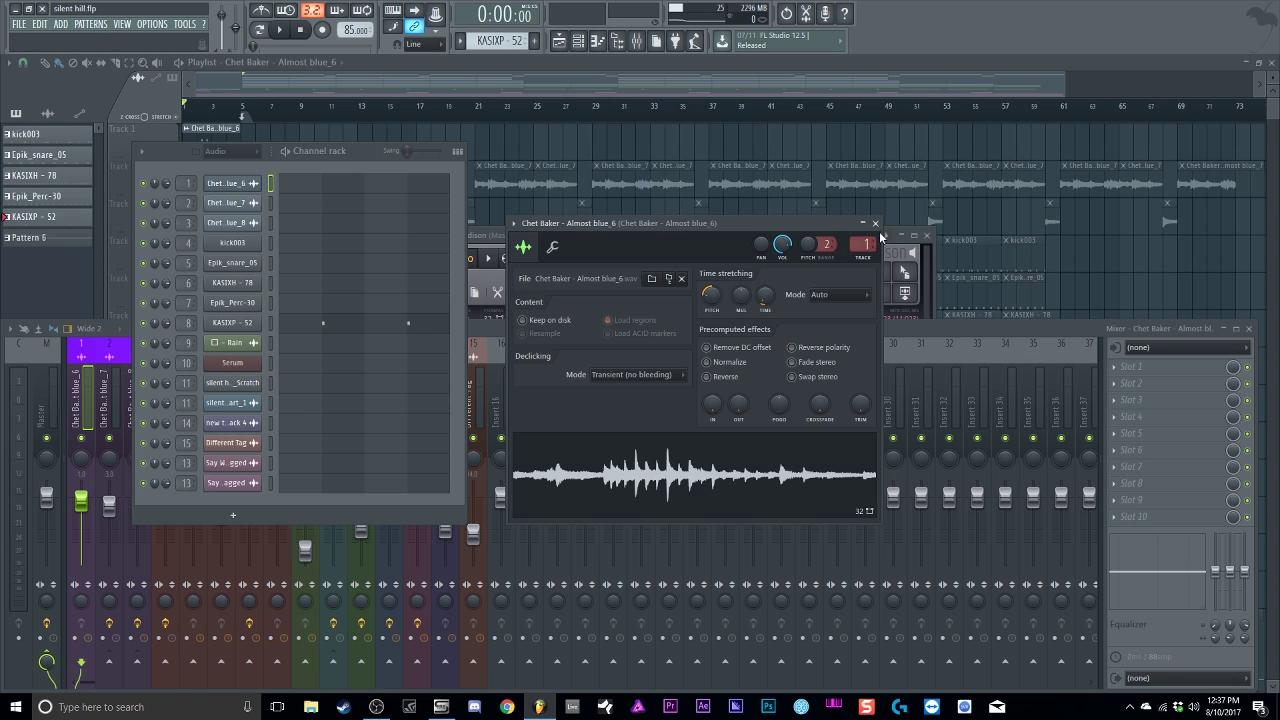
{"action": "left_click", "coordinate": [875, 223]}
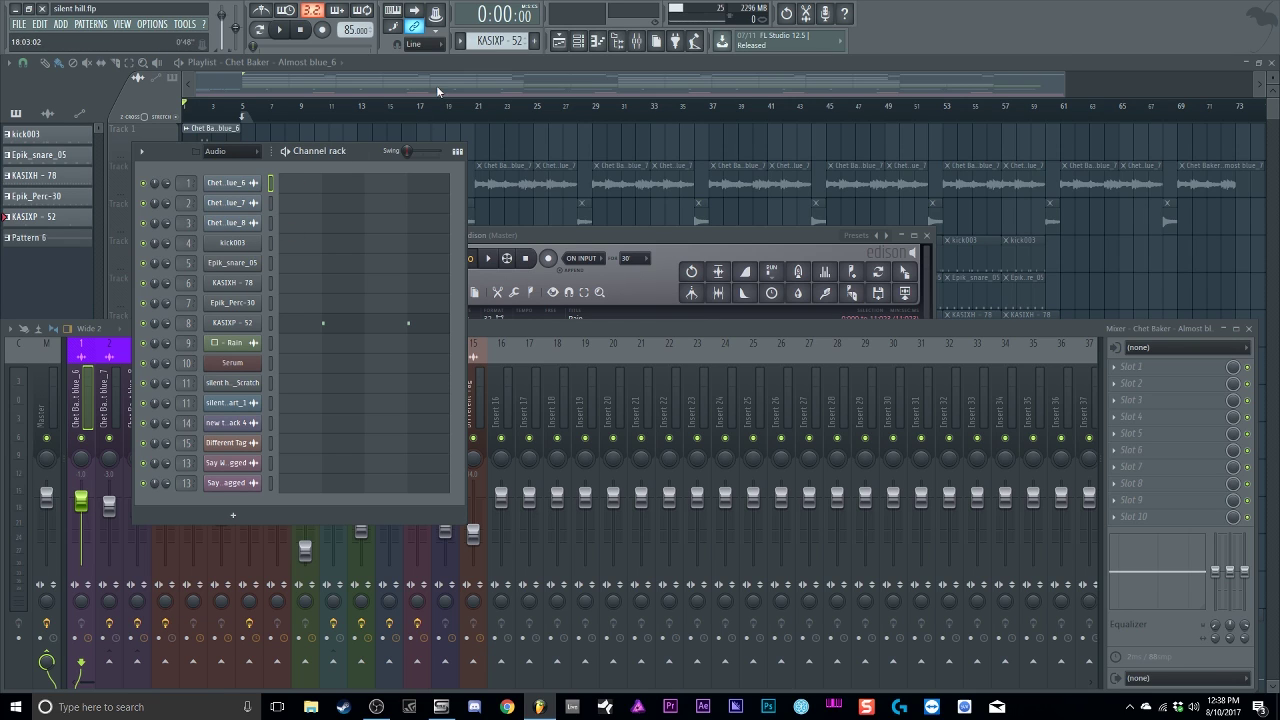
Step: Close all windows covering the playlist and play the soloed Track 1 intro sample through once
{"action": "scroll", "coordinate": [485, 42], "scroll_direction": "up", "scroll_amount": 4}
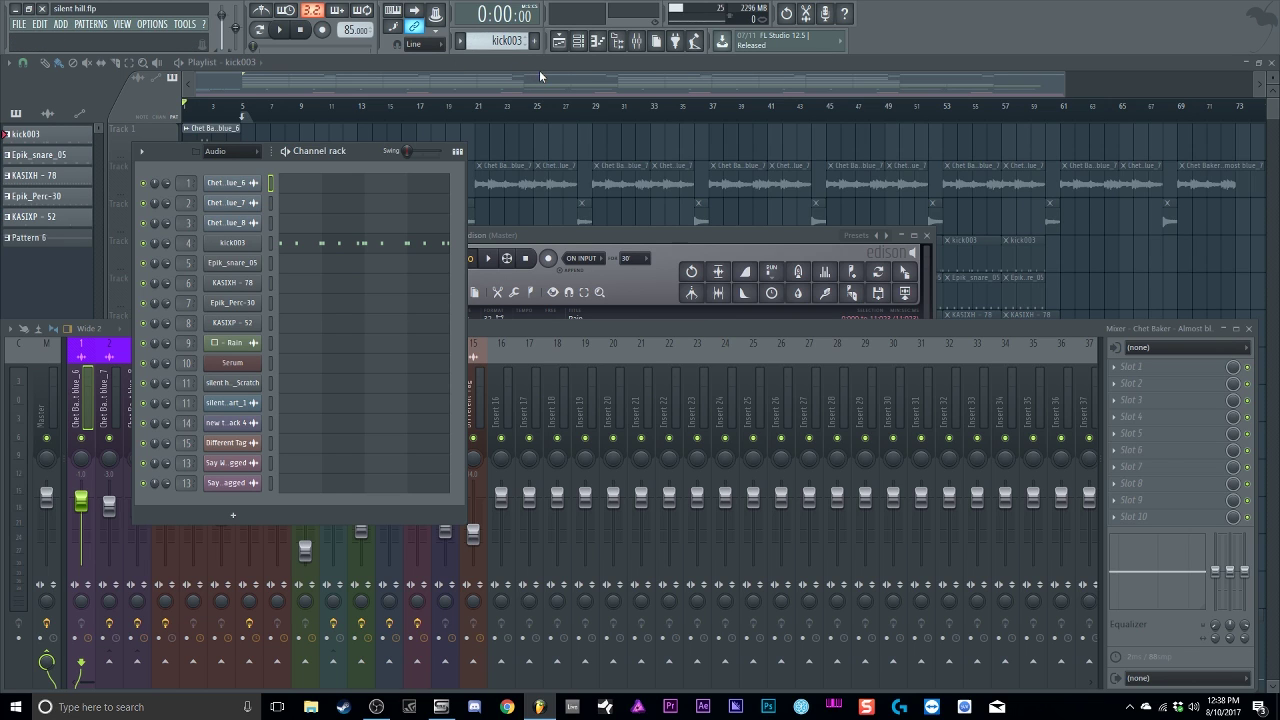
{"action": "left_click", "coordinate": [648, 243]}
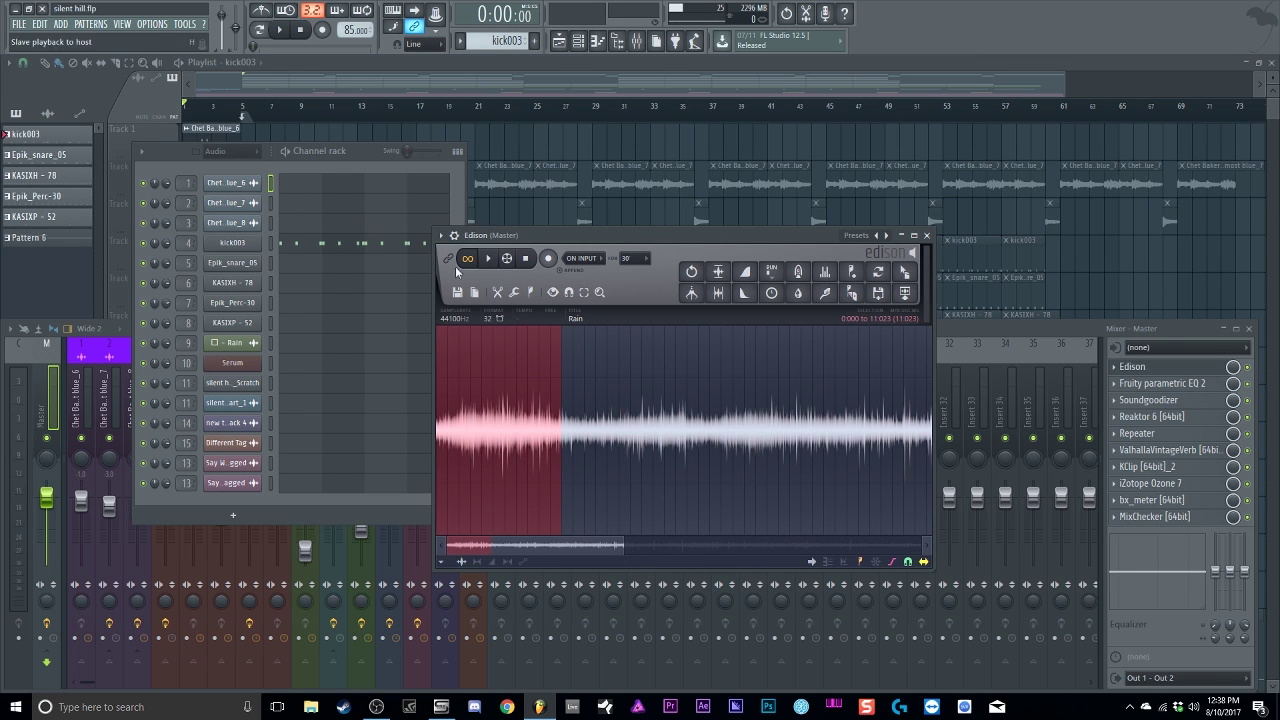
{"action": "key", "text": "F12"}
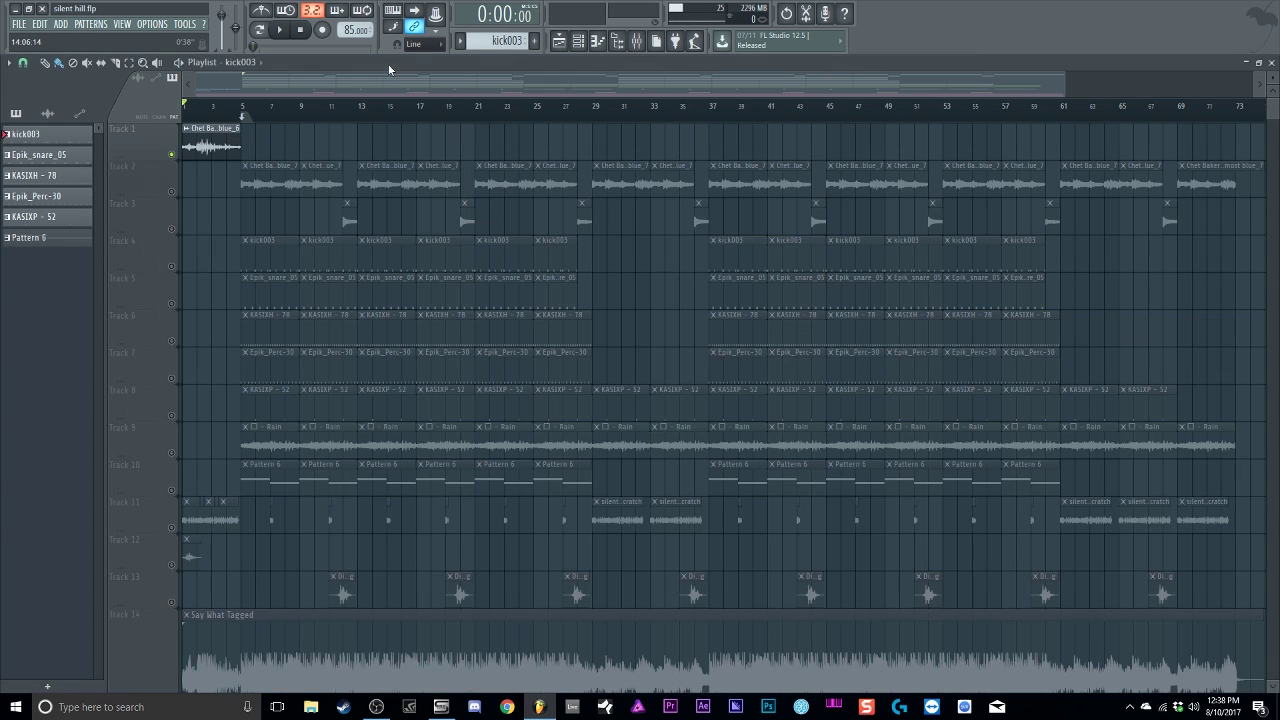
{"action": "left_click", "coordinate": [282, 38]}
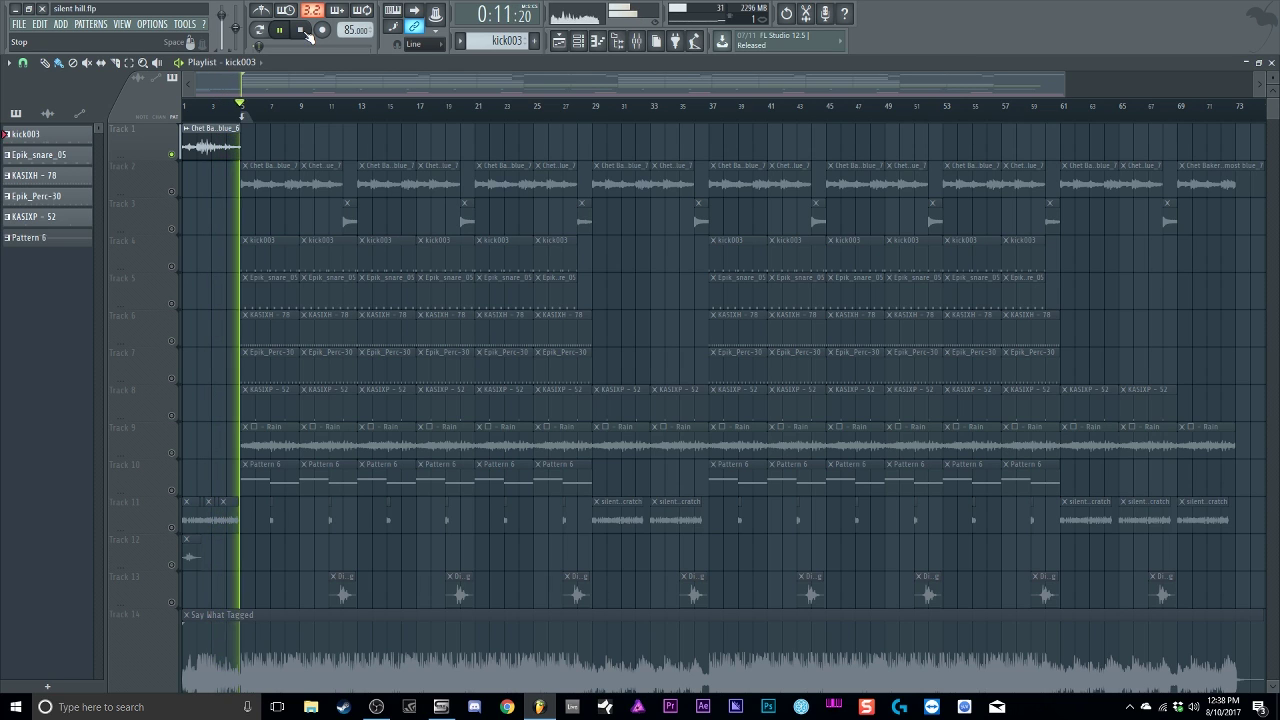
{"action": "left_click", "coordinate": [303, 31]}
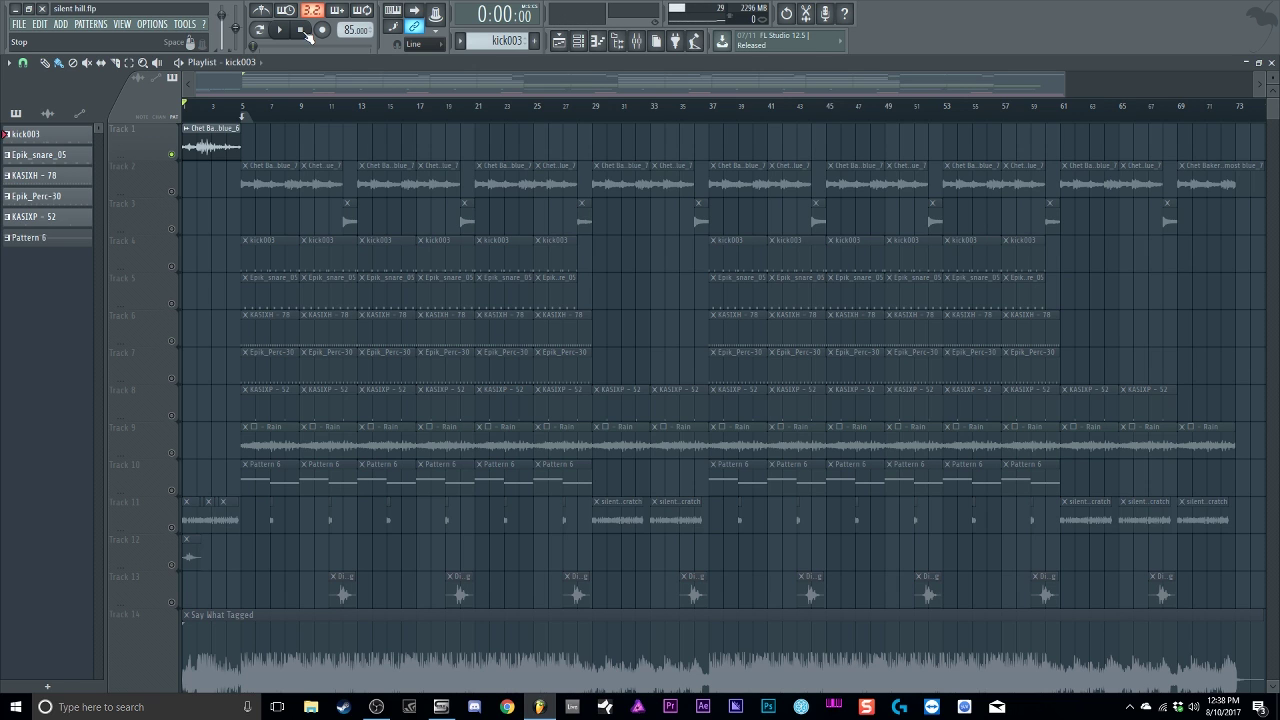
Step: Unmute Track 2 and play the arrangement from bar 5 to audition its sample loop
{"action": "left_click", "coordinate": [173, 192]}
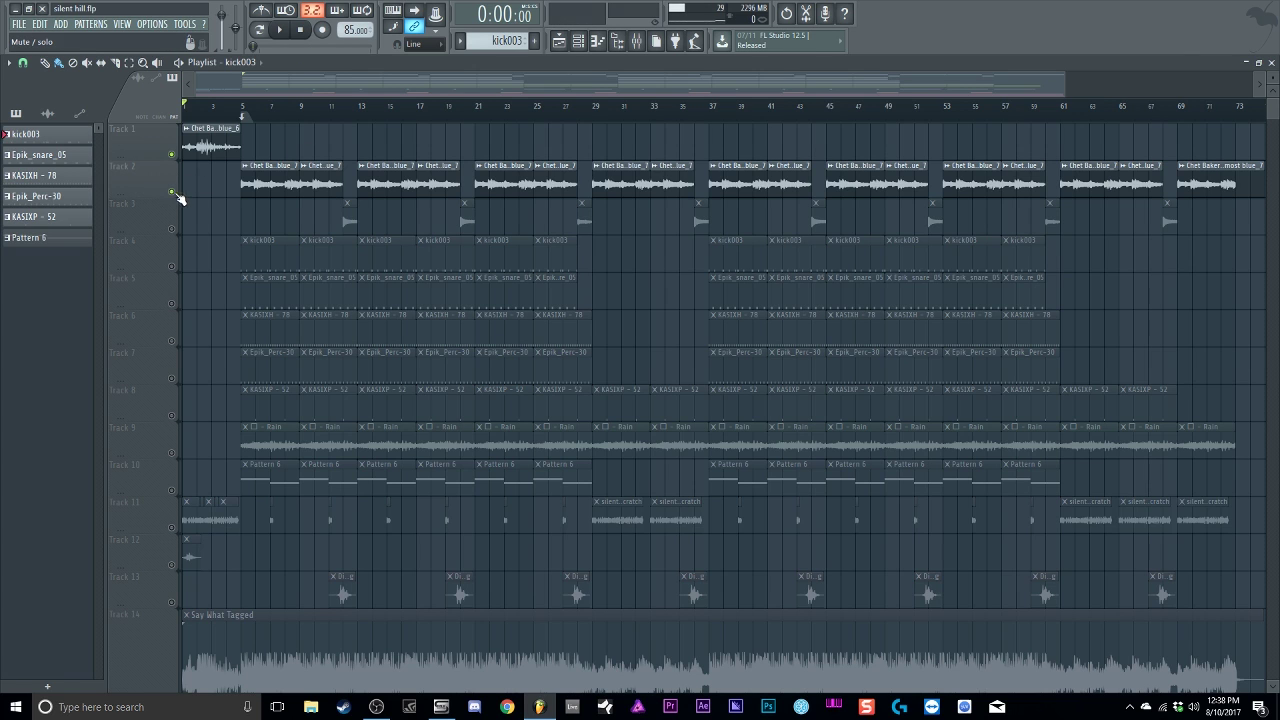
{"action": "left_click", "coordinate": [246, 110]}
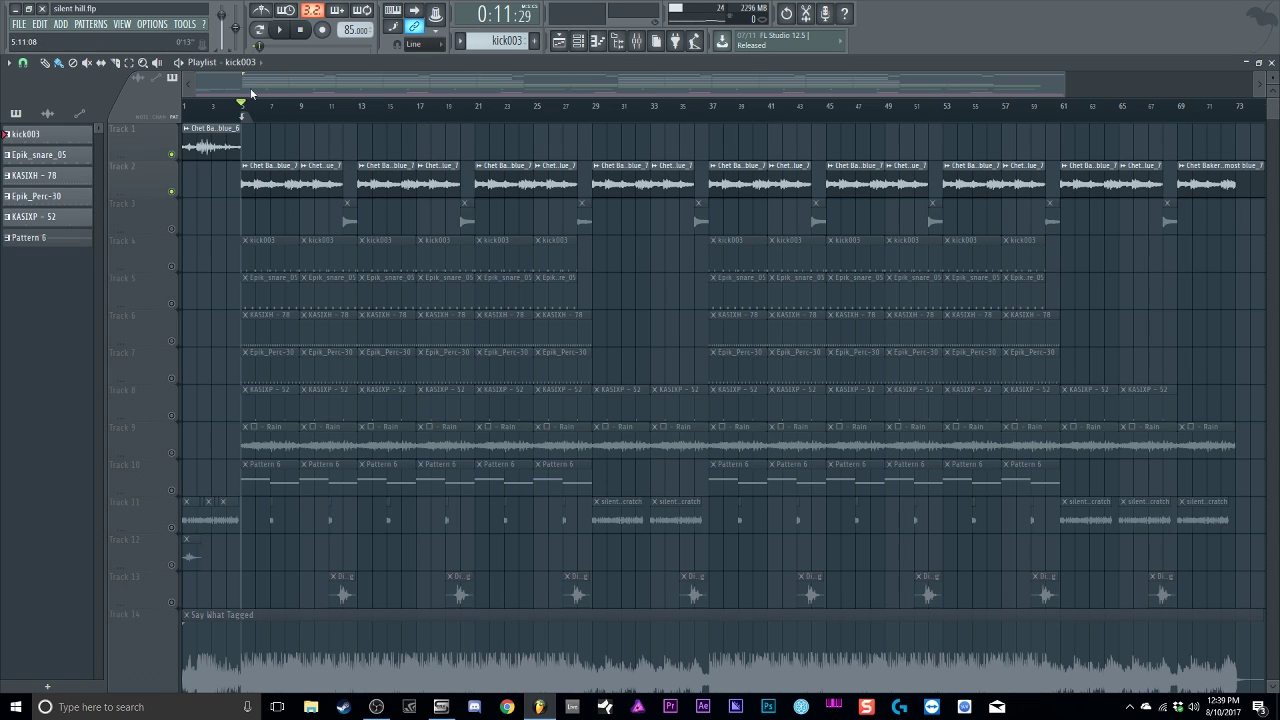
{"action": "left_click", "coordinate": [281, 31]}
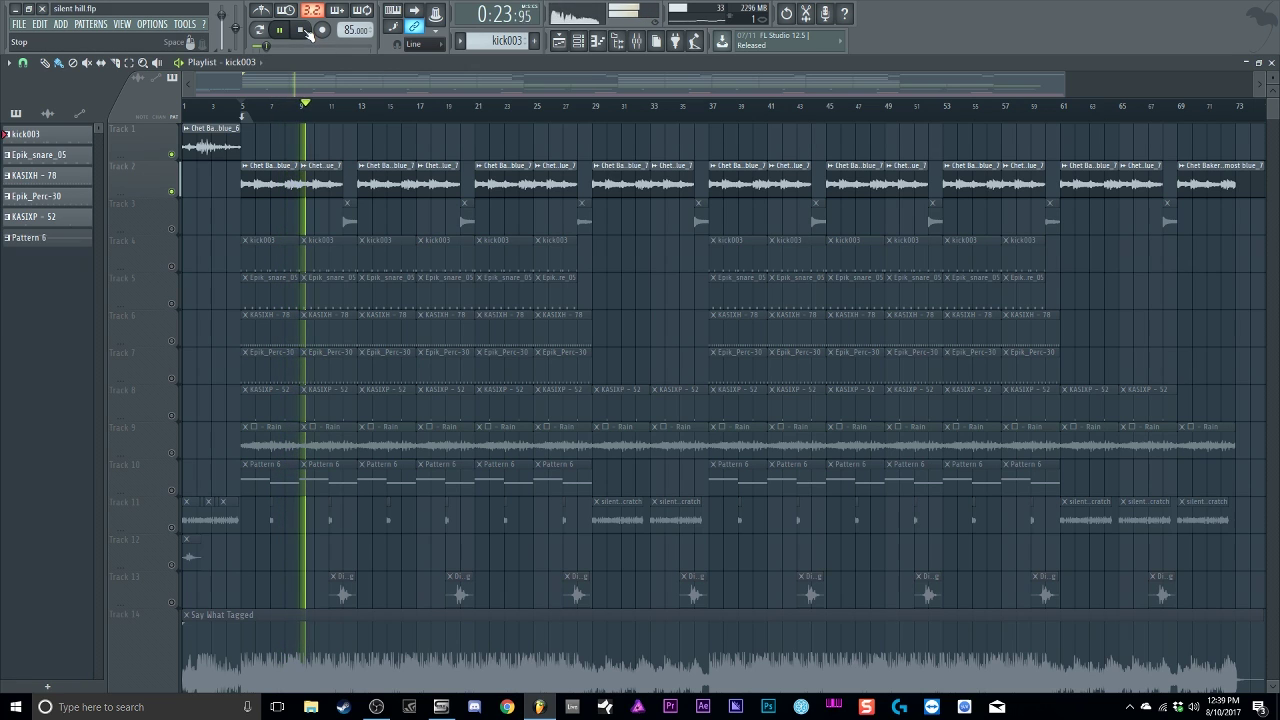
{"action": "key", "text": "space"}
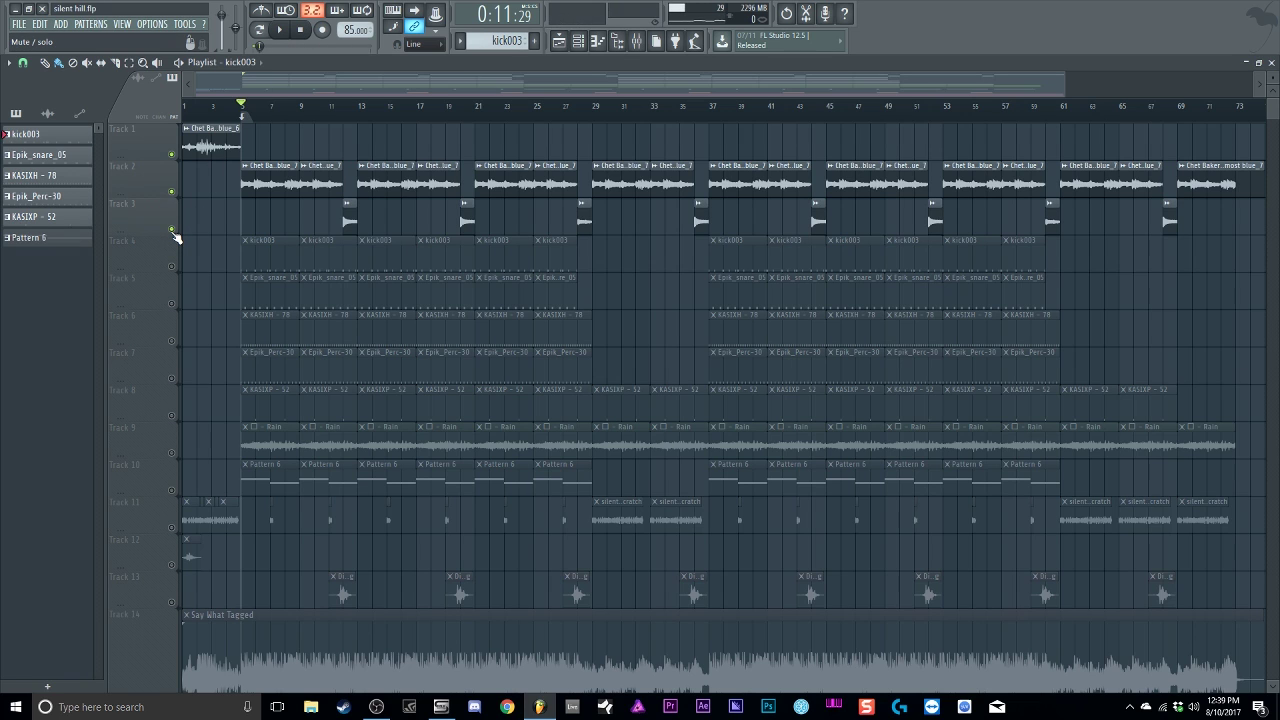
Step: Play the arrangement from Track 3's first clip at bar 12, and stop after that clip
{"action": "left_click", "coordinate": [341, 115]}
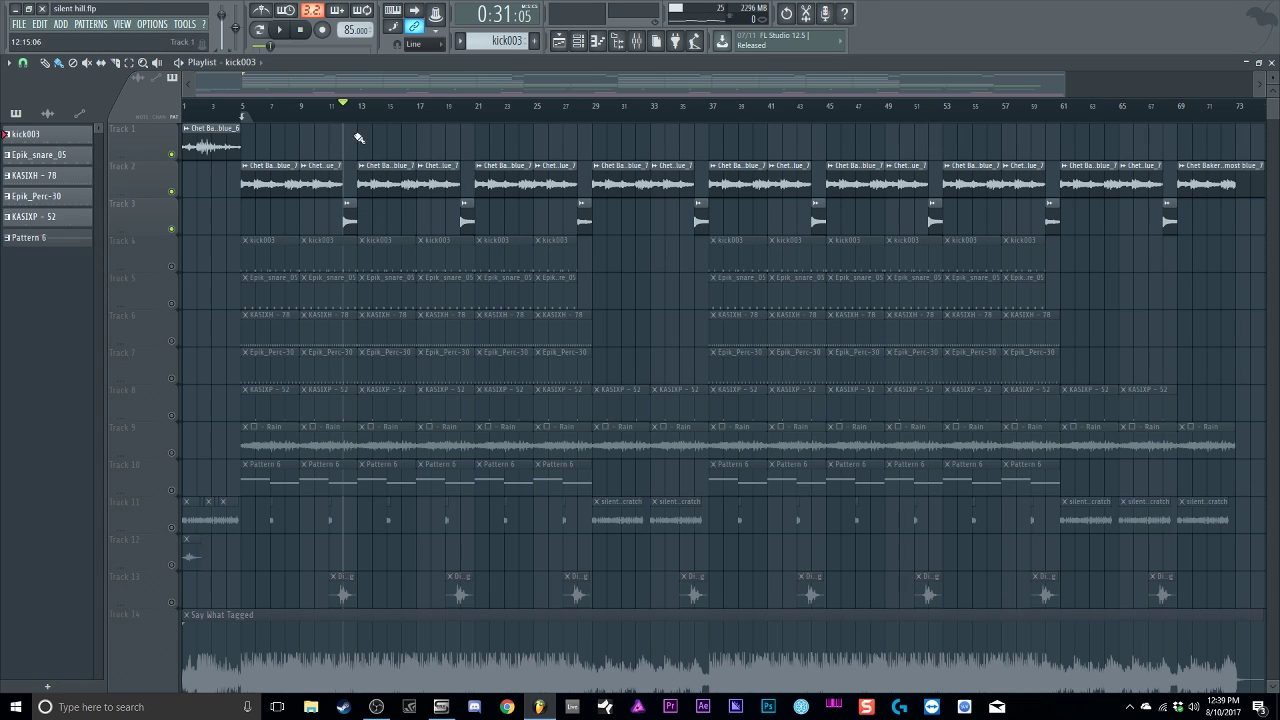
{"action": "left_click", "coordinate": [280, 31]}
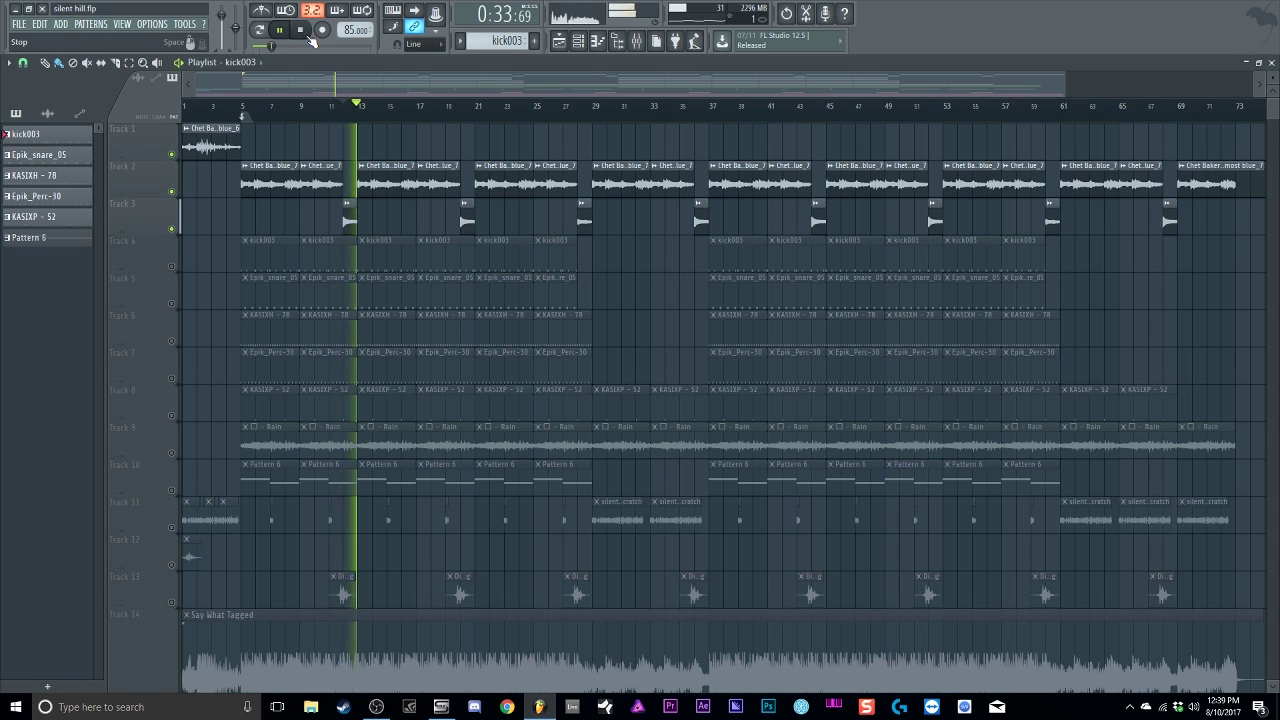
{"action": "left_click", "coordinate": [300, 29]}
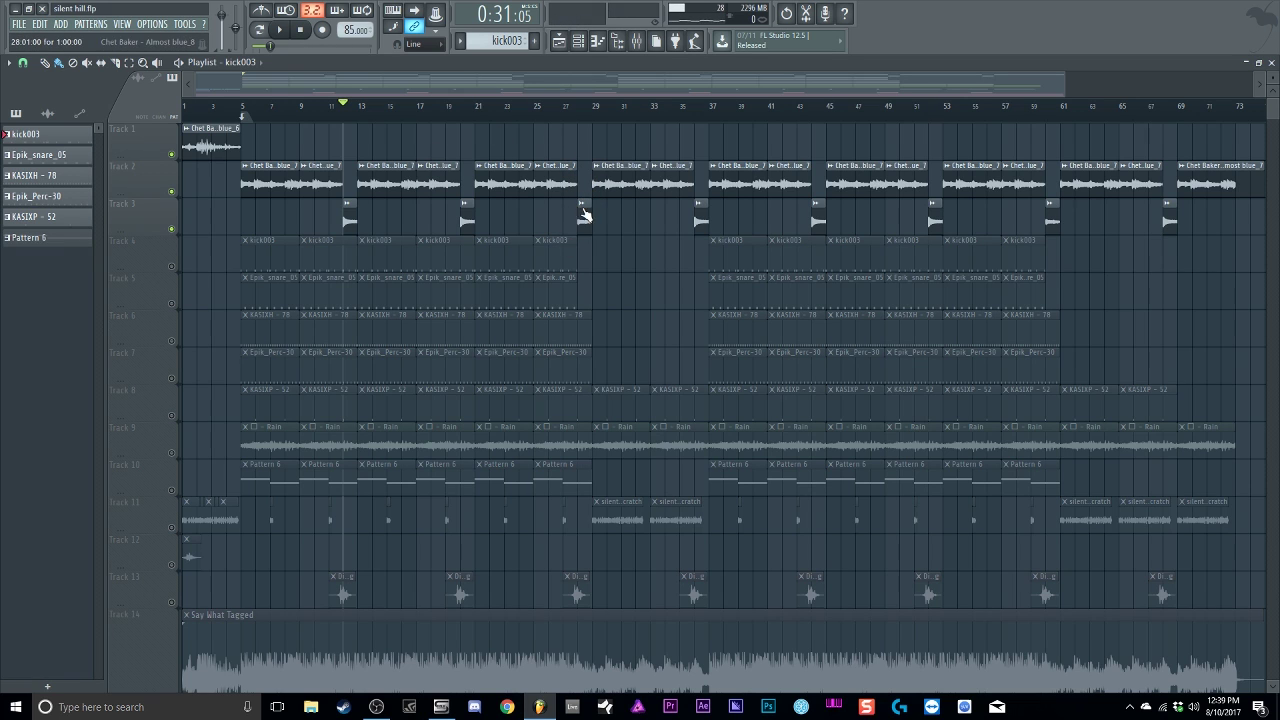
Step: Play the arrangement from just before Track 3's clip at bar 28 to hear the transition into it
{"action": "left_click_drag", "start_coordinate": [578, 116], "coordinate": [553, 118]}
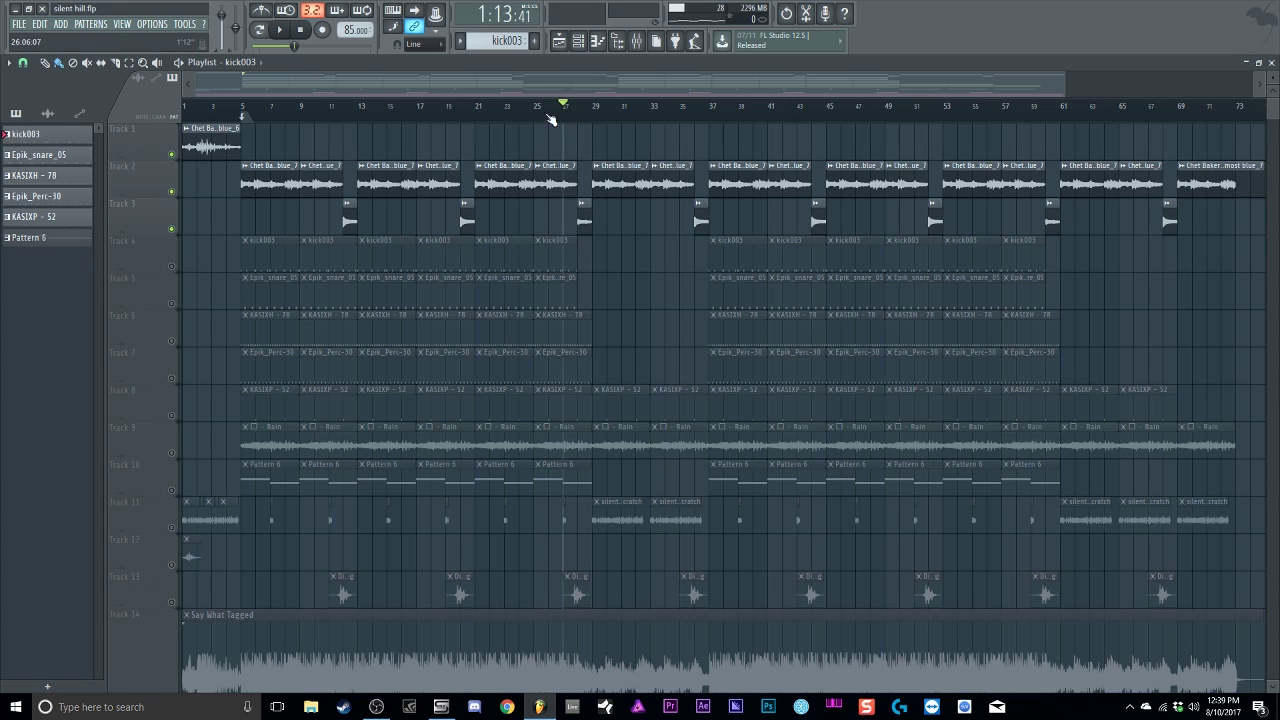
{"action": "left_click", "coordinate": [282, 31]}
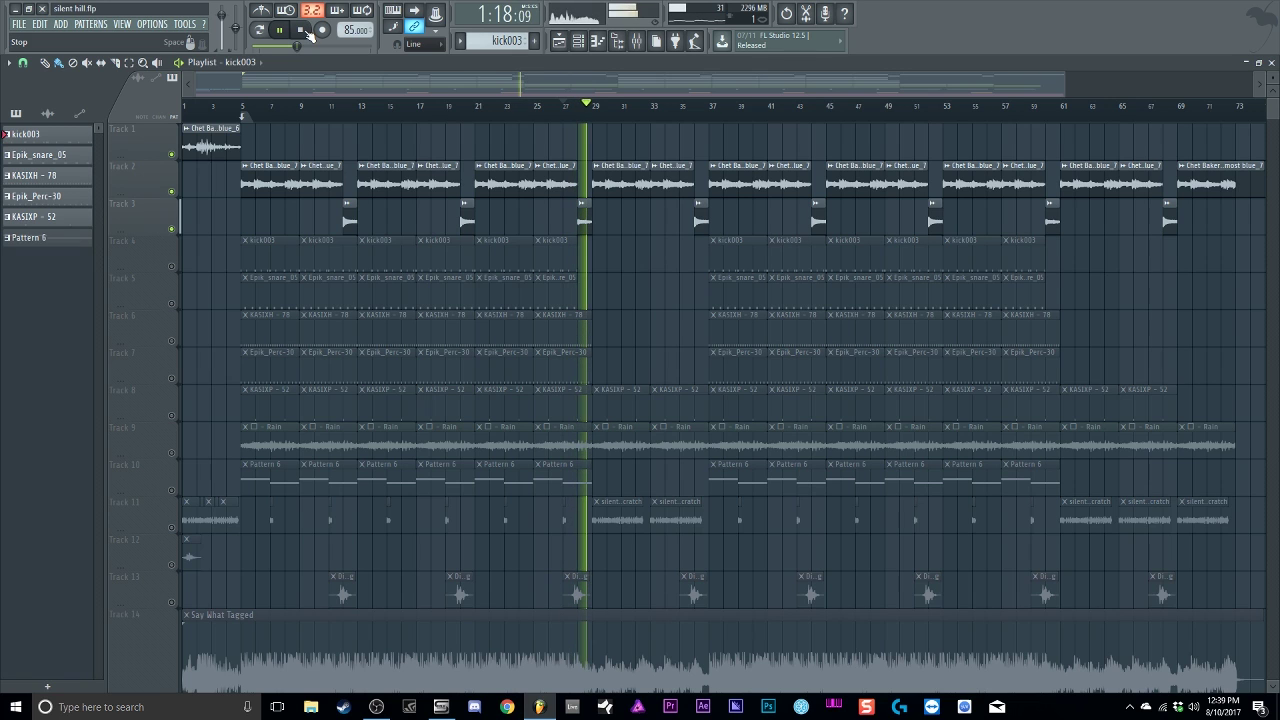
{"action": "left_click", "coordinate": [311, 33]}
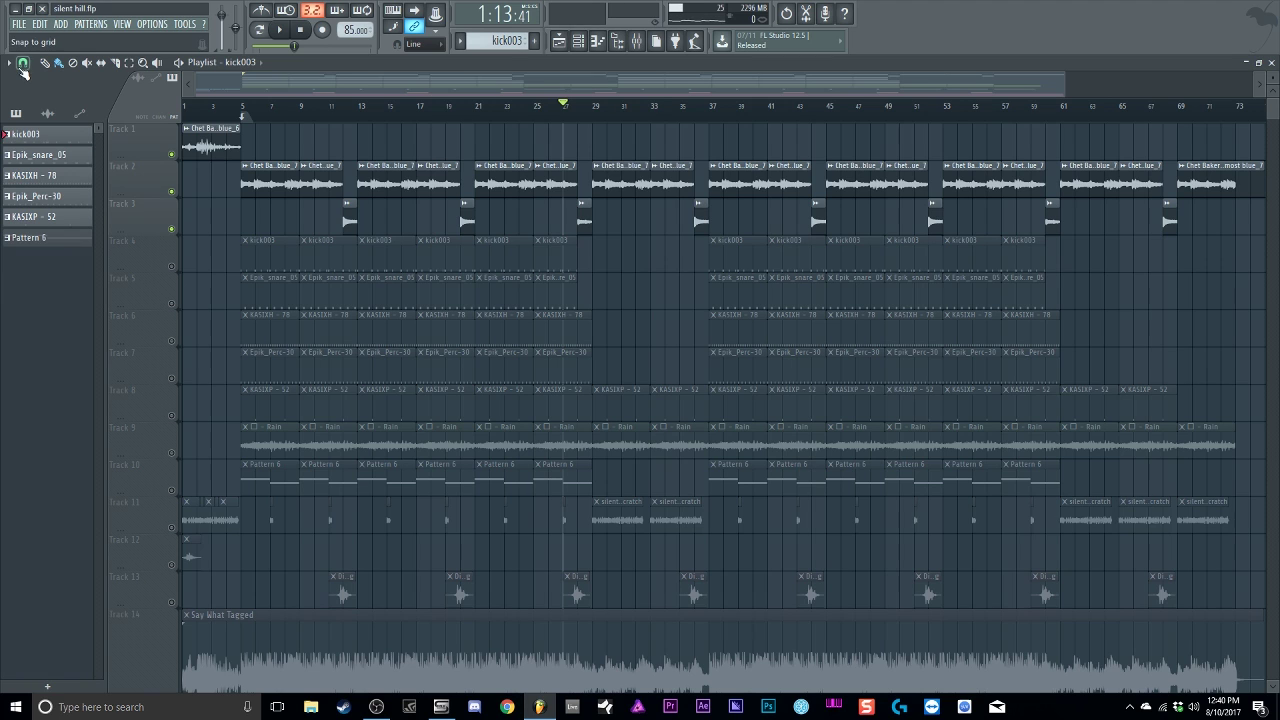
Step: Solo Track 4 with the kick003 clips and set the playback position to bar 5
{"action": "left_click", "coordinate": [580, 42]}
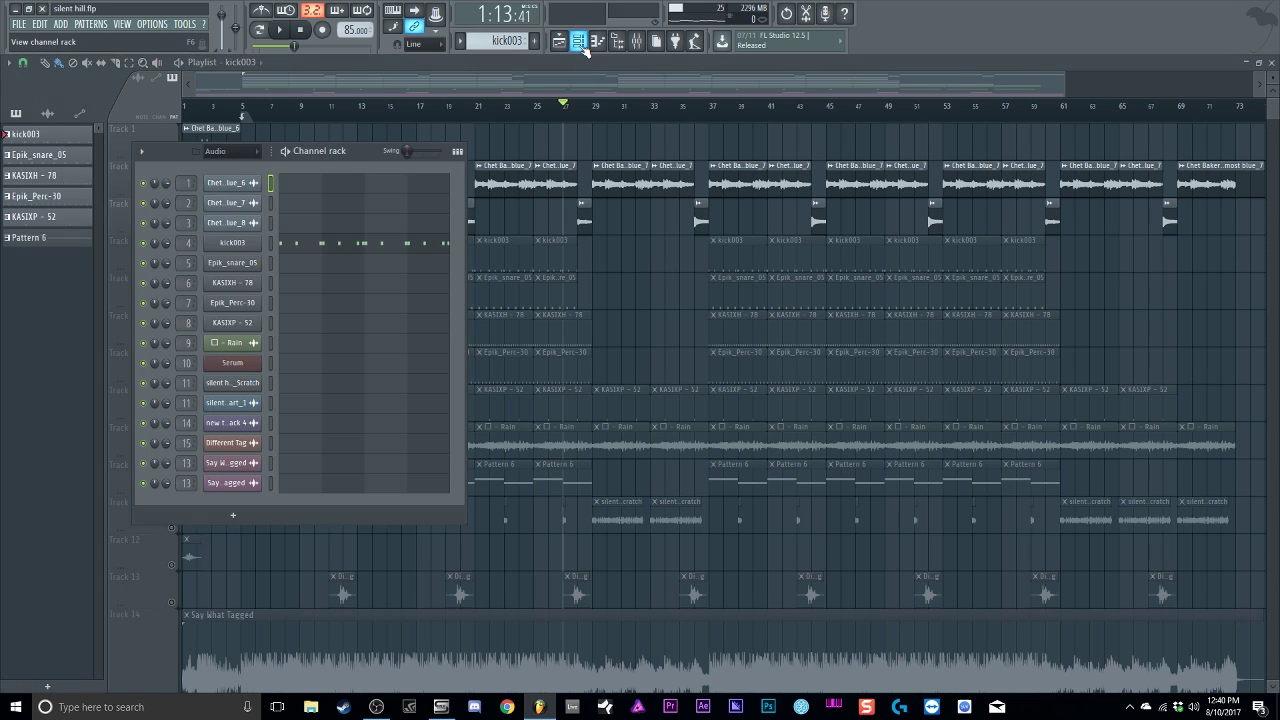
{"action": "left_click", "coordinate": [580, 42]}
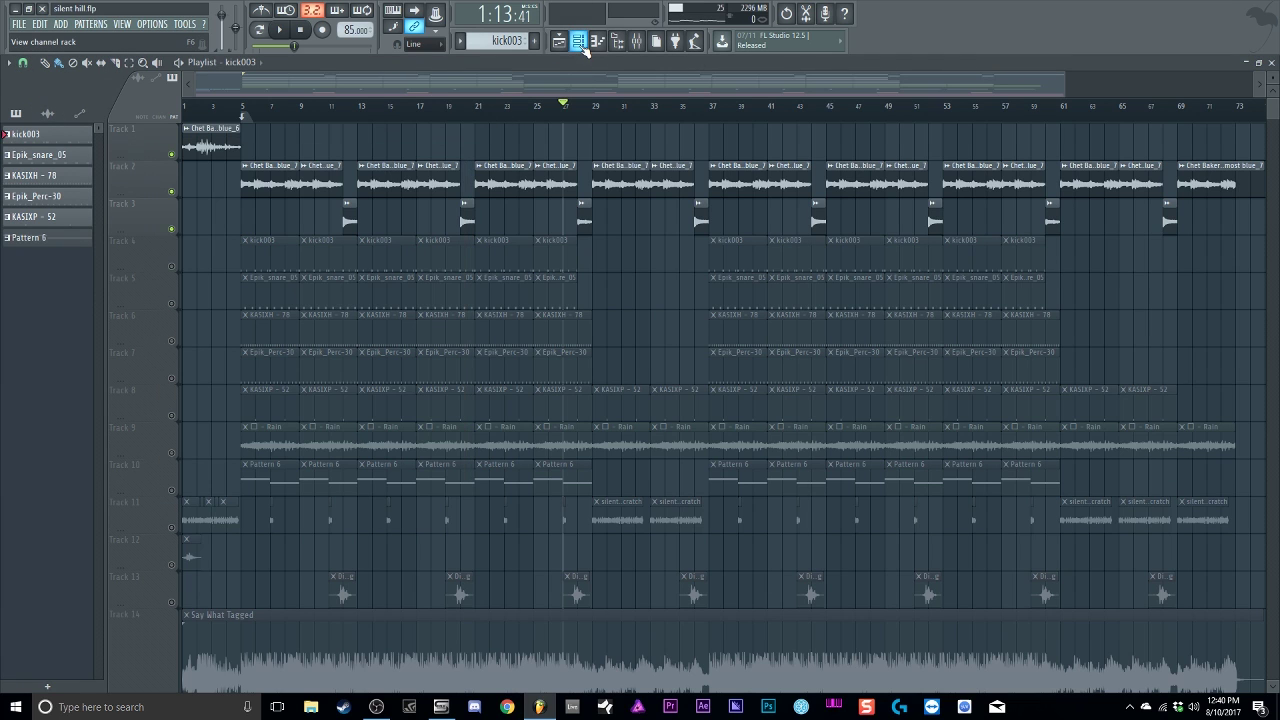
{"action": "right_click", "coordinate": [175, 270]}
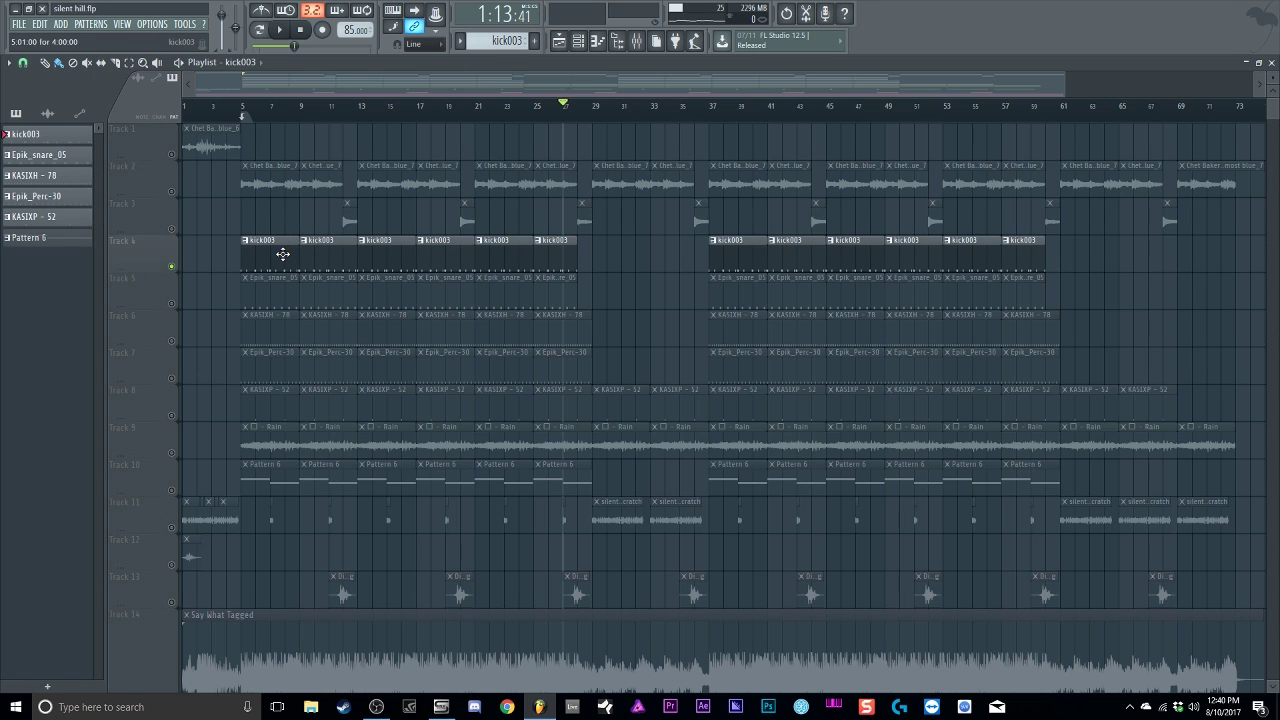
{"action": "left_click", "coordinate": [244, 112]}
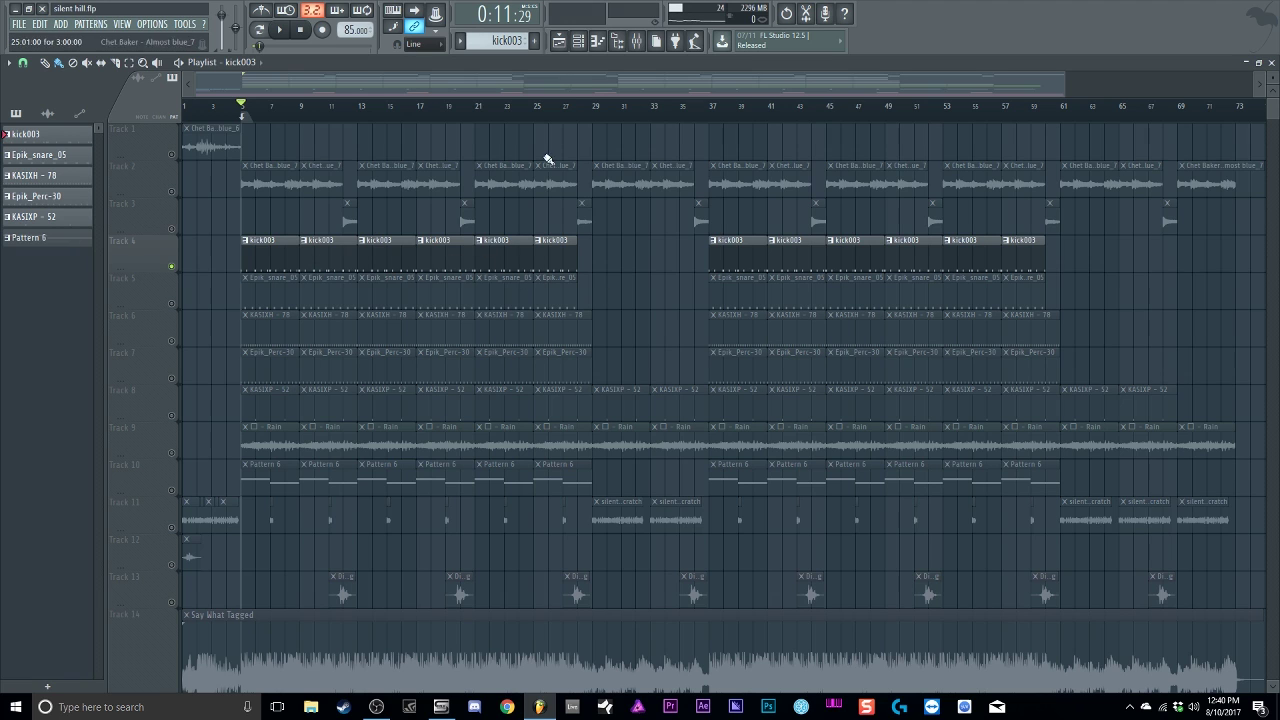
Step: Inspect the mixer effects on the two Chet Baker sample tracks, inserts 2 and 3, and return to the playlist
{"action": "left_click", "coordinate": [582, 42]}
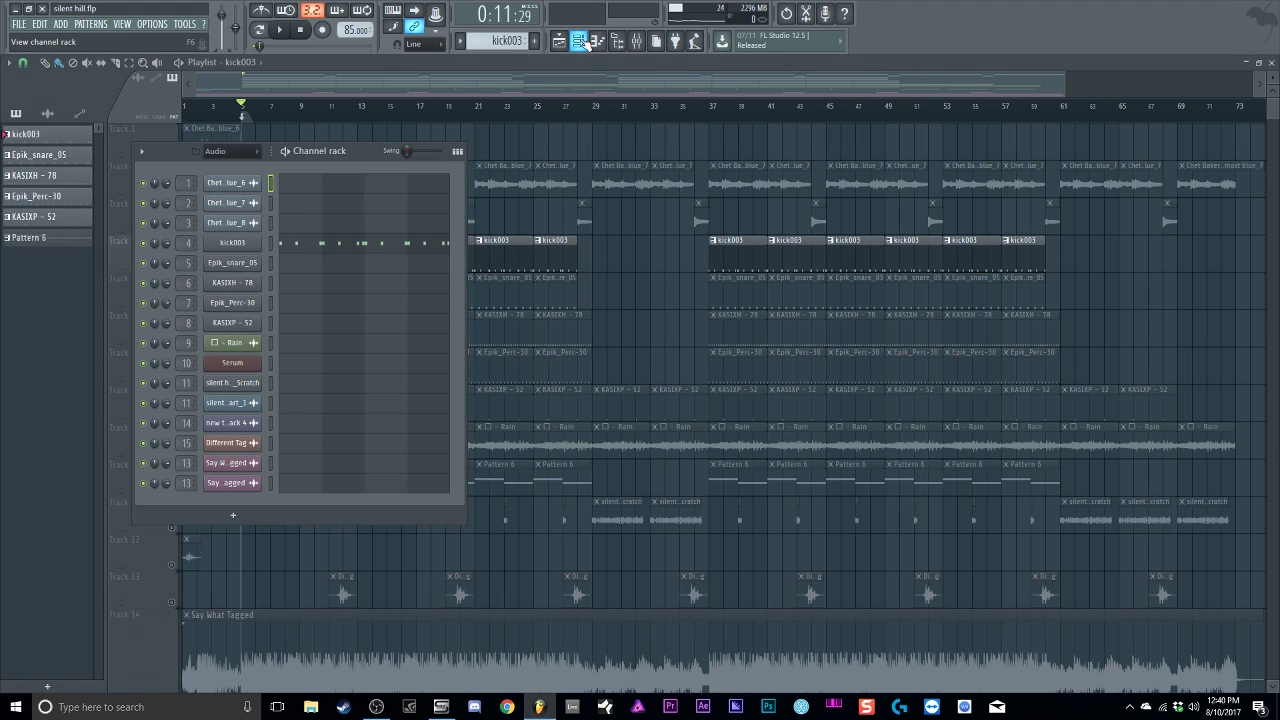
{"action": "left_click", "coordinate": [636, 42]}
{"action": "left_click", "coordinate": [104, 393]}
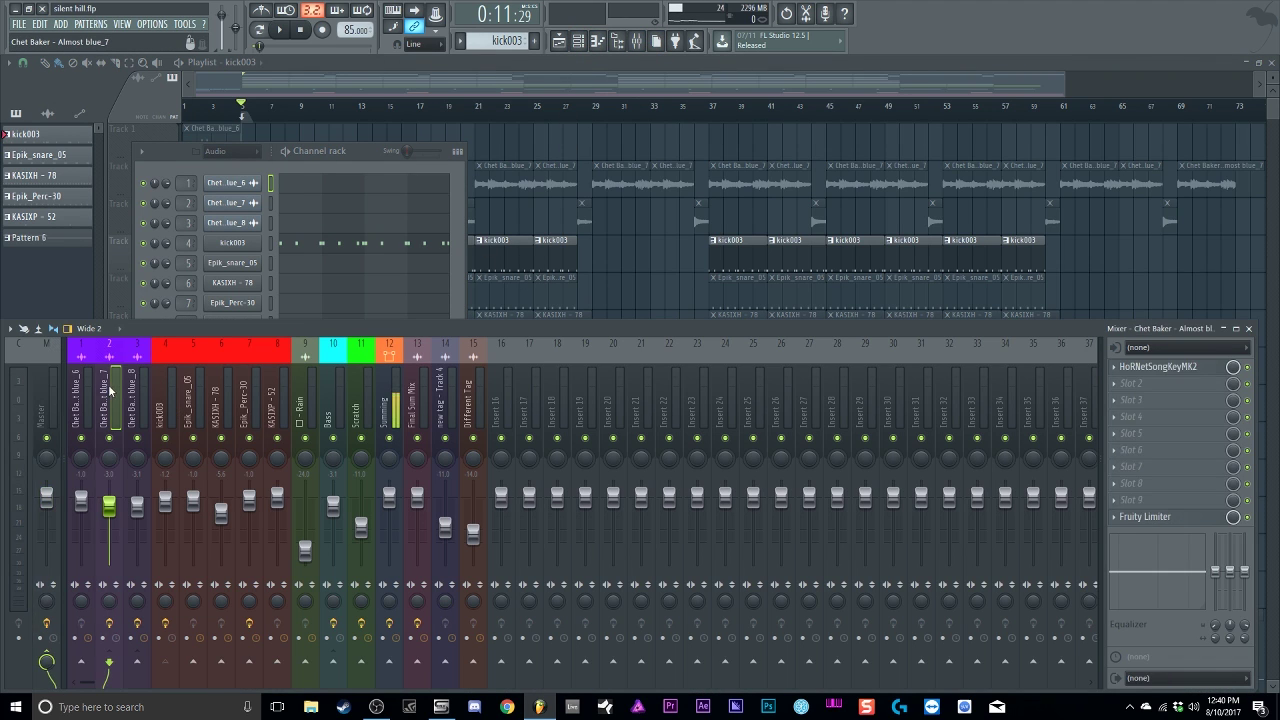
{"action": "left_click", "coordinate": [133, 395]}
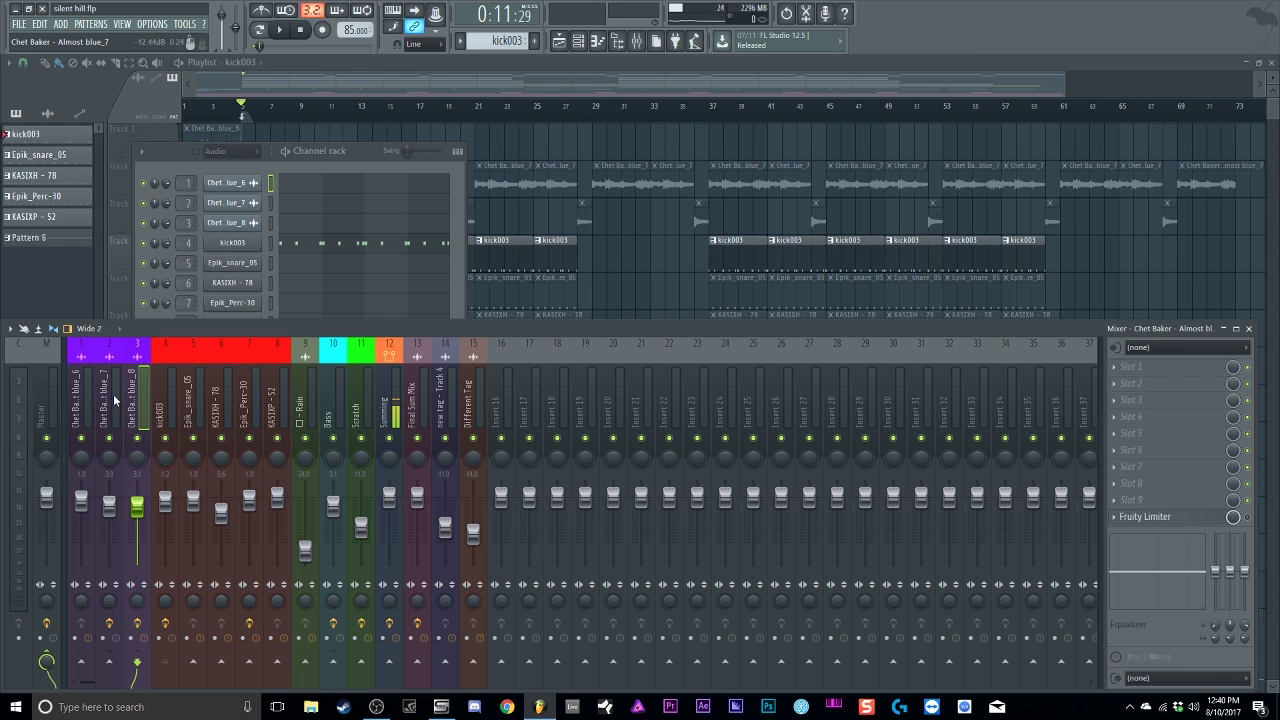
{"action": "left_click", "coordinate": [465, 67]}
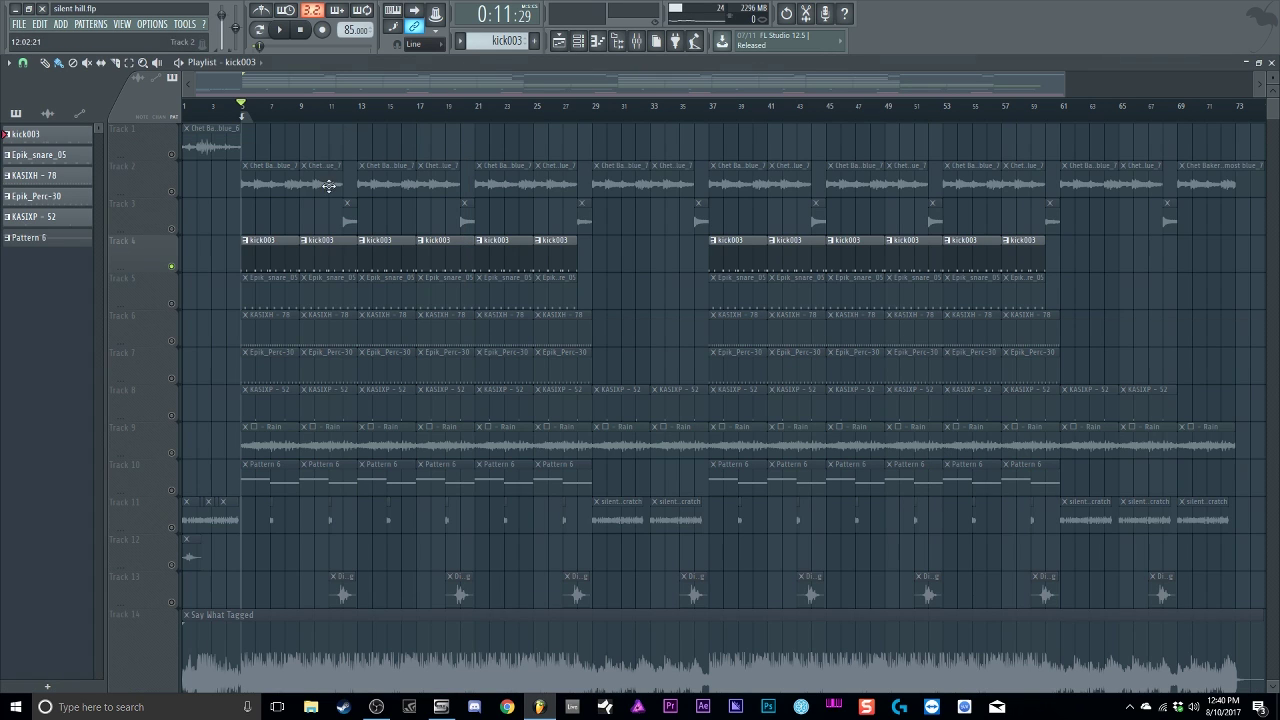
Step: Play the soloed kick003 clips from bar 5, stop playback, and open the kick003 pattern's notes in the piano roll
{"action": "left_click", "coordinate": [281, 31]}
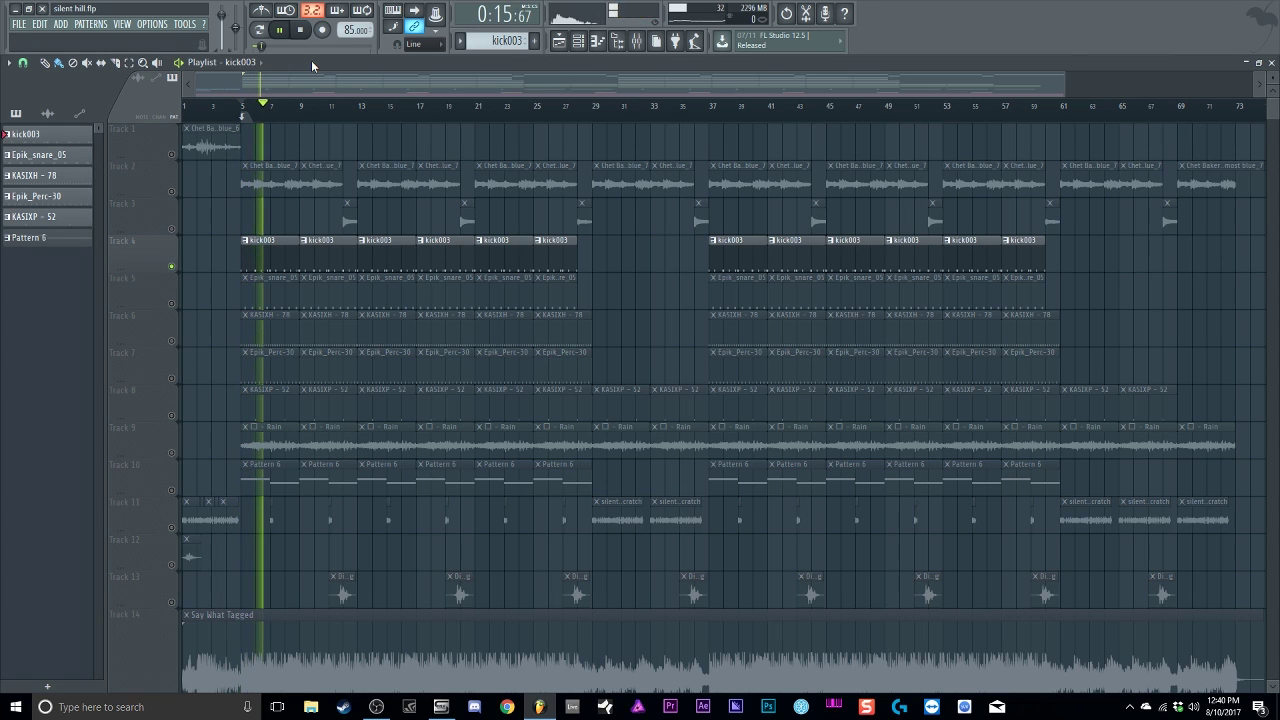
{"action": "left_click", "coordinate": [306, 33]}
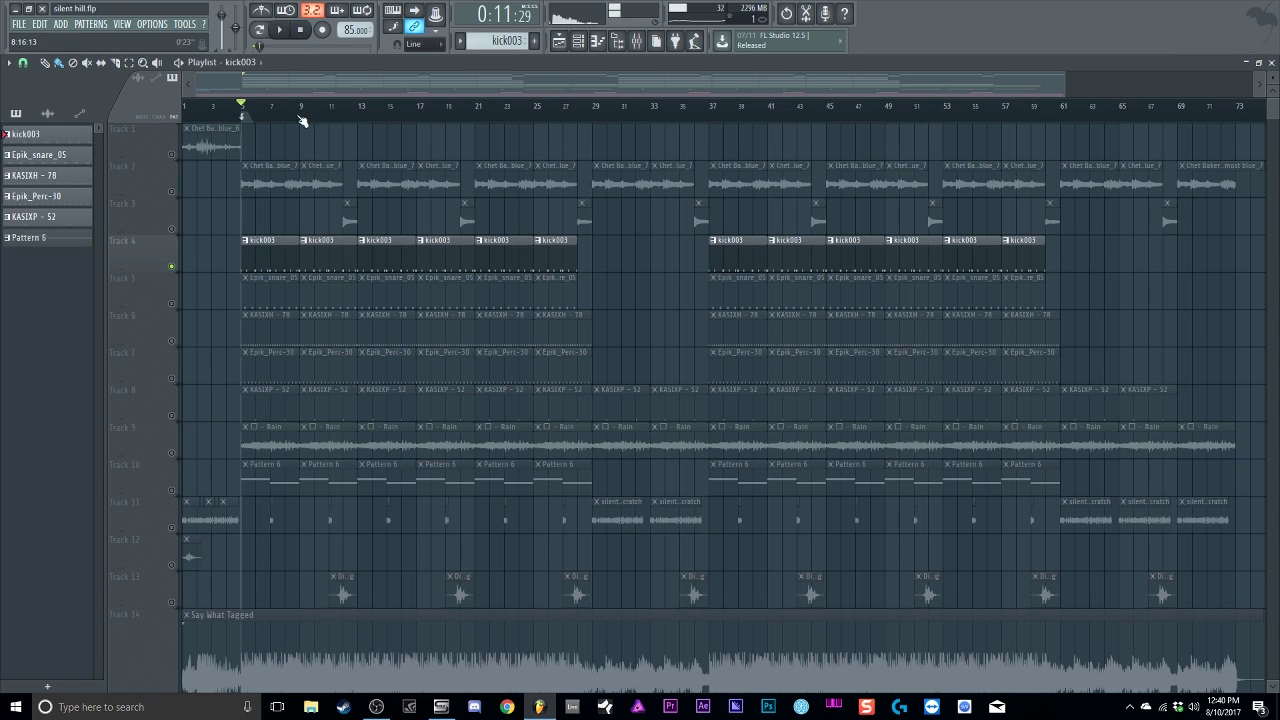
{"action": "double_click", "coordinate": [272, 244]}
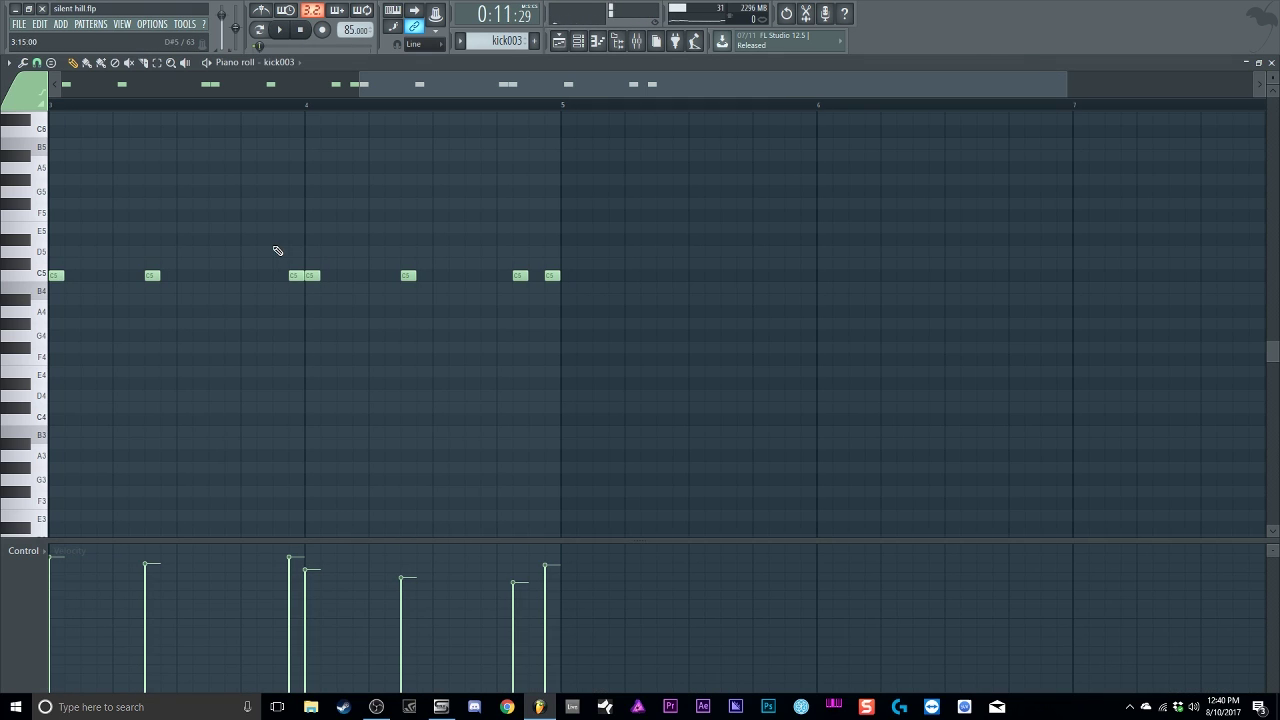
Step: Open the Complete Mix compressor on the kick003 mixer track and place its window beside the channel rack
{"action": "left_click", "coordinate": [578, 40]}
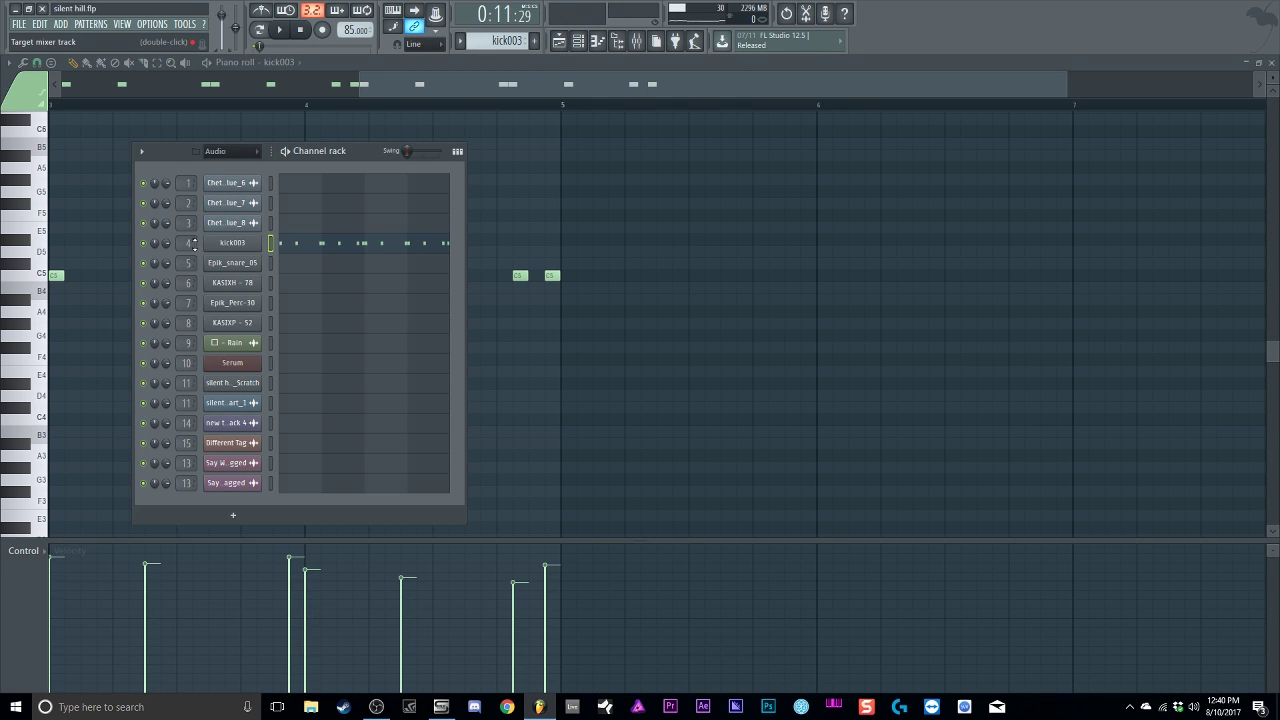
{"action": "left_click", "coordinate": [636, 40]}
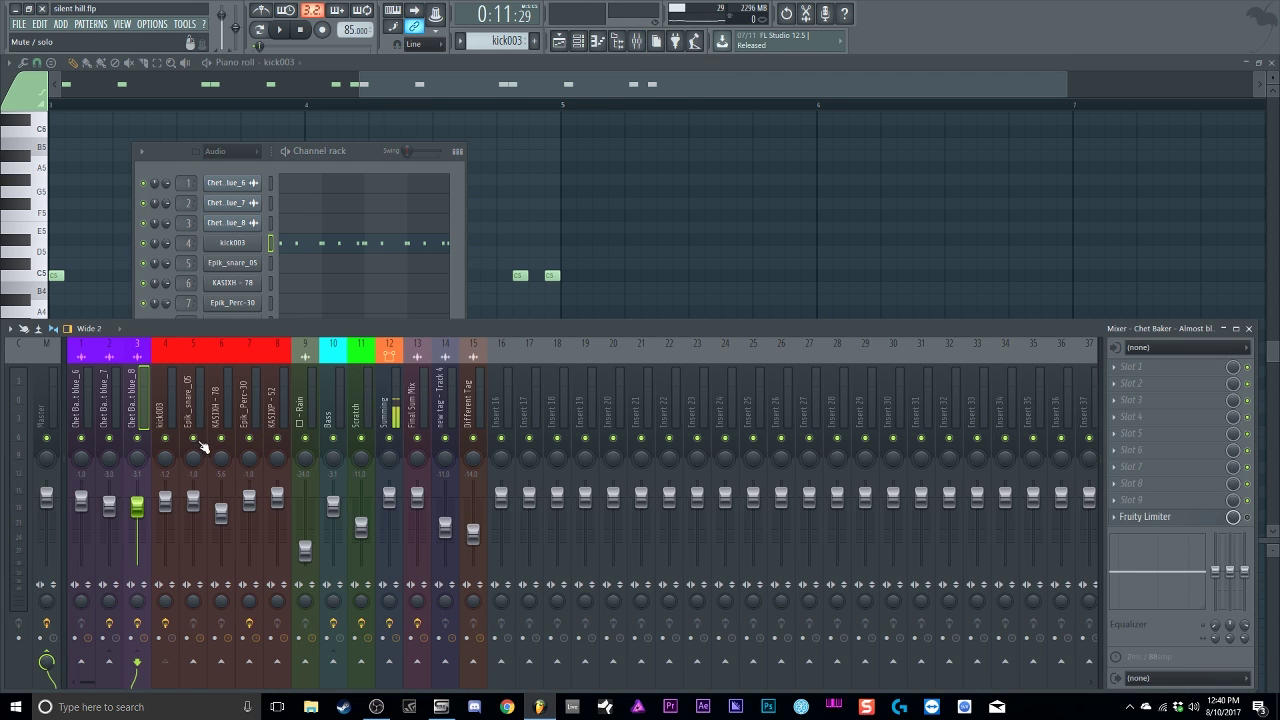
{"action": "left_click", "coordinate": [52, 422]}
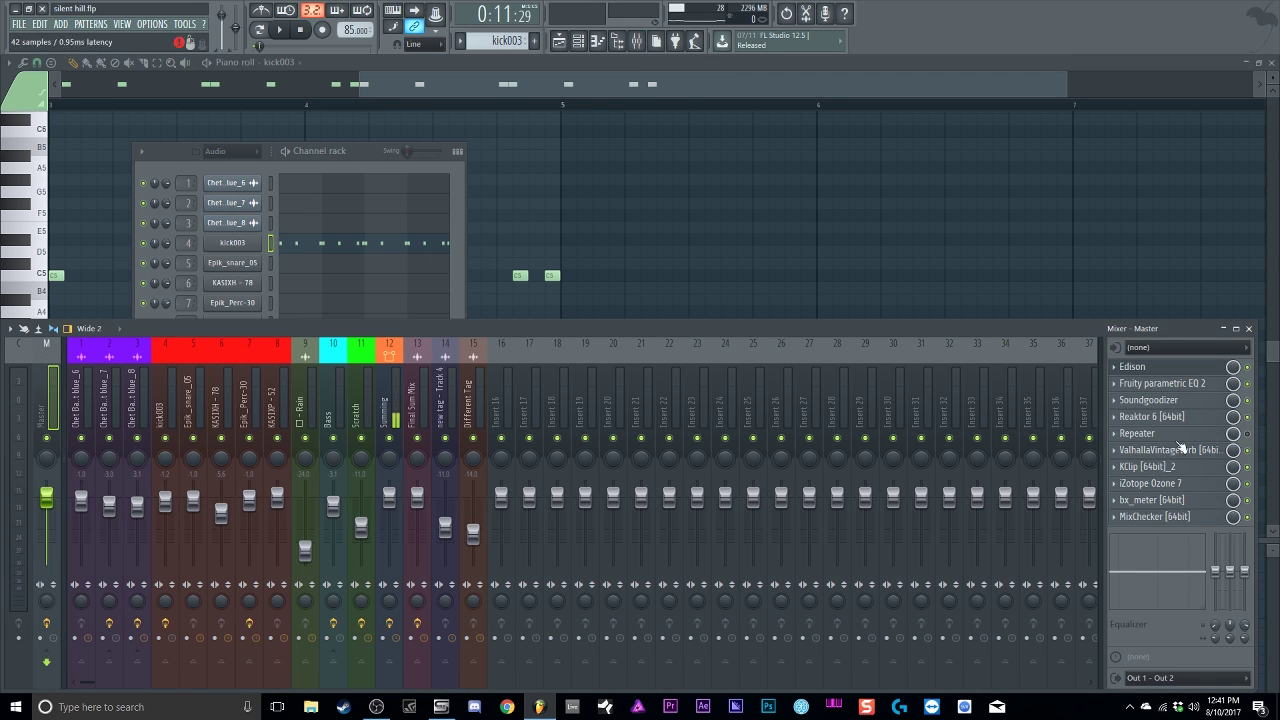
{"action": "left_click", "coordinate": [167, 415]}
{"action": "left_click", "coordinate": [1163, 368]}
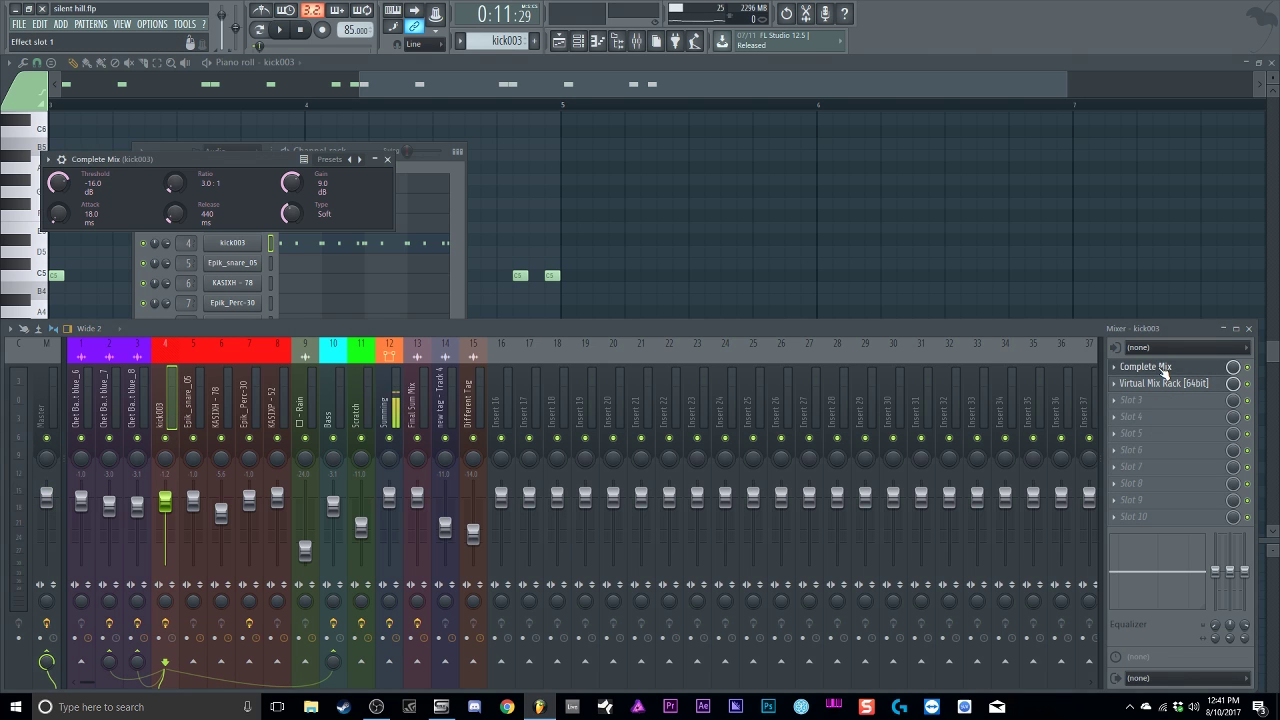
{"action": "left_click_drag", "start_coordinate": [254, 162], "coordinate": [681, 150]}
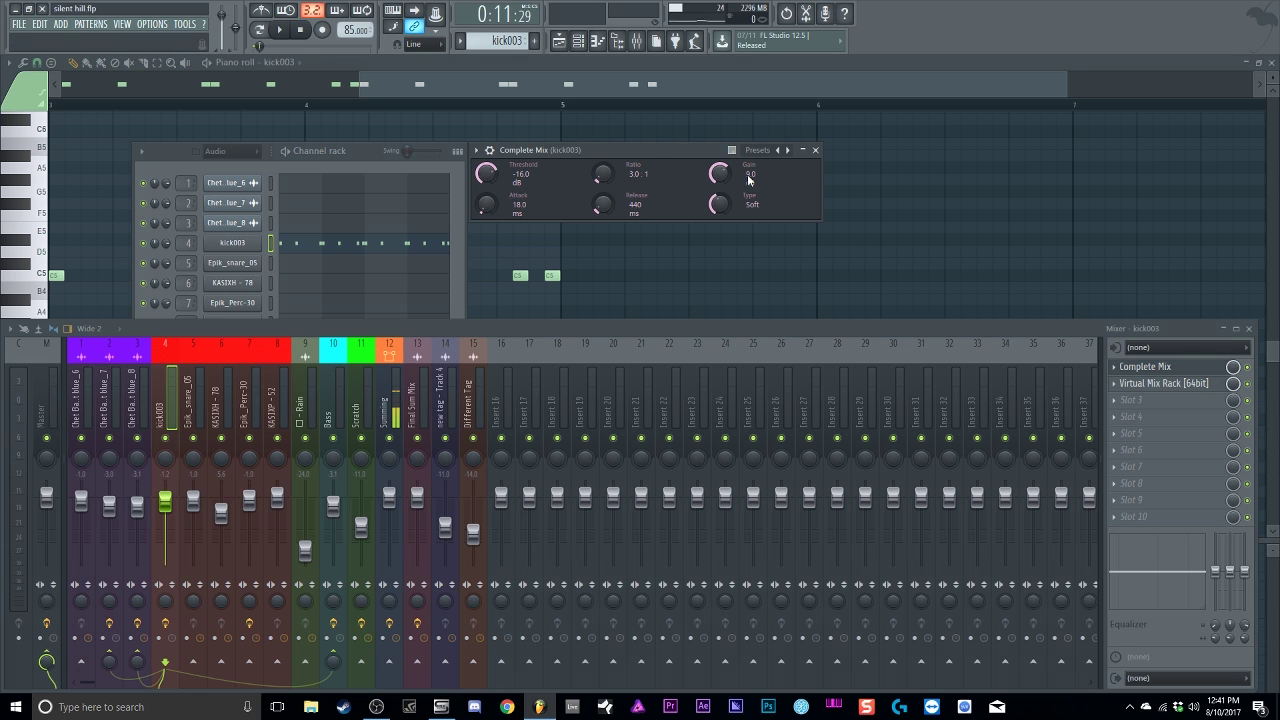
Step: Bypass Virtual Mix Rack on the kick003 mixer track and audition the kick with only Complete Mix active
{"action": "left_click", "coordinate": [1236, 375]}
{"action": "left_click", "coordinate": [280, 30]}
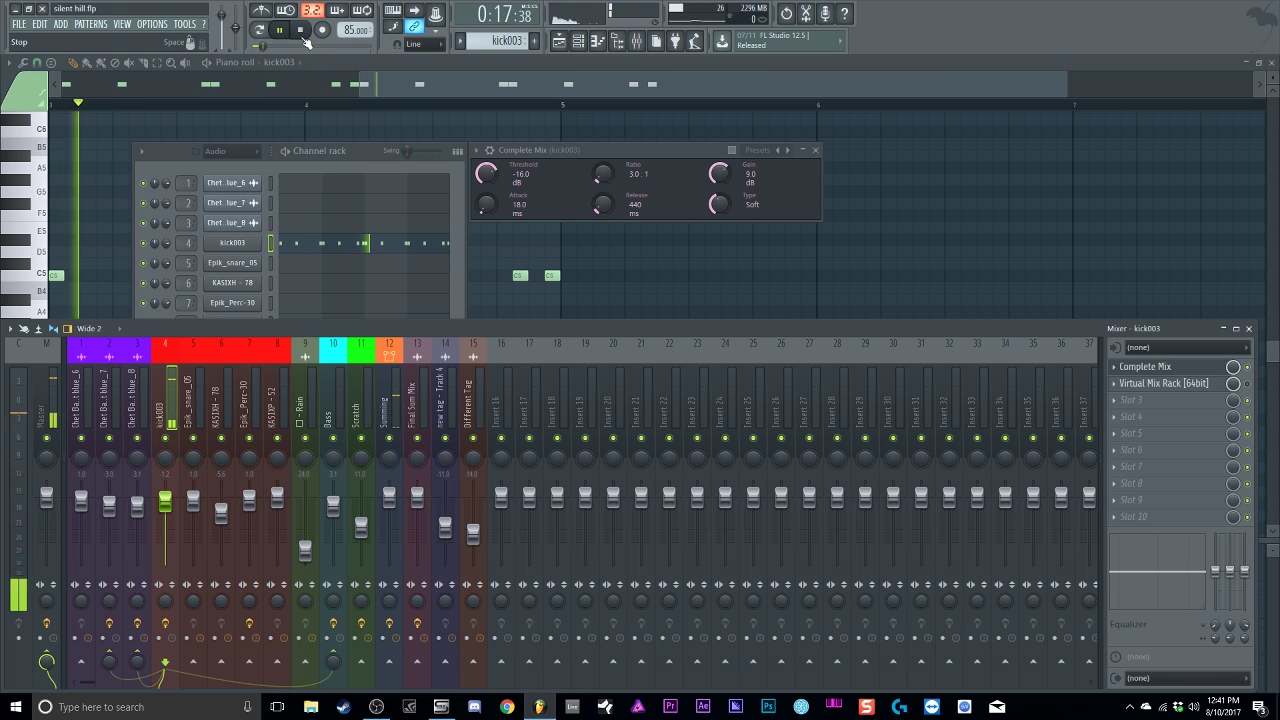
{"action": "key", "text": "space"}
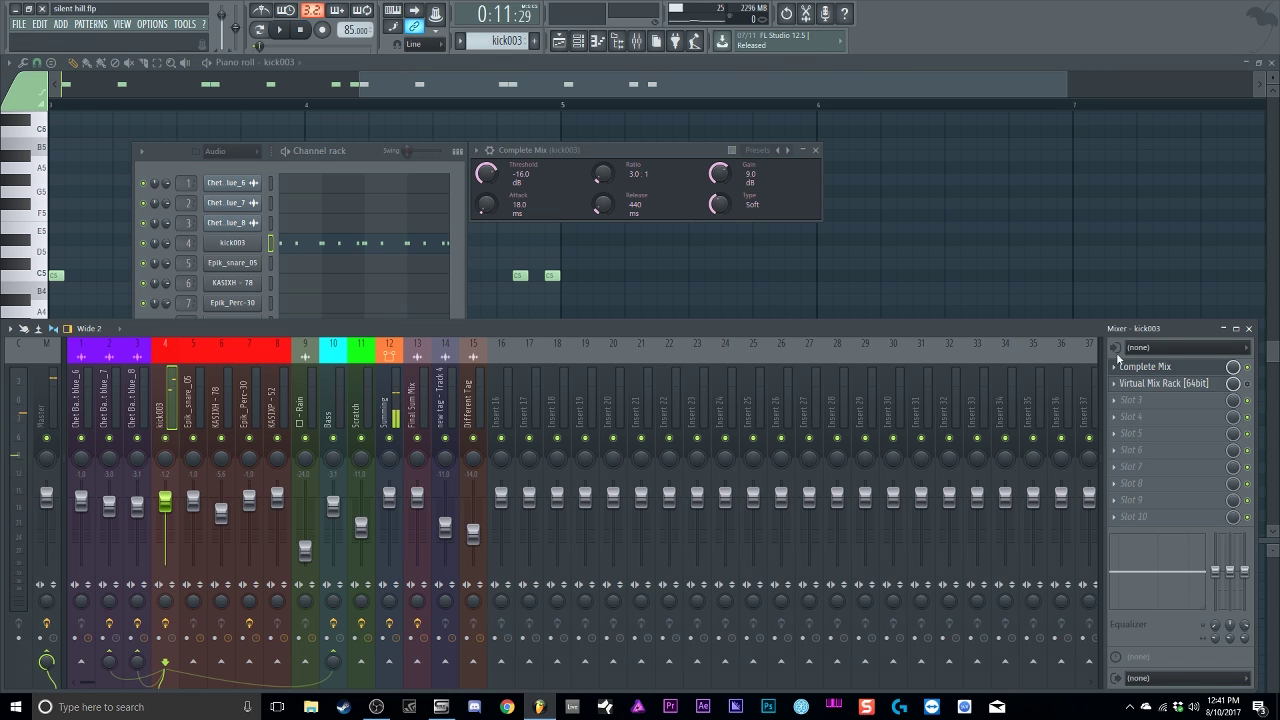
Step: Open and re-enable Virtual Mix Rack on the kick003 track, and audition the kick003 pattern through it from the start
{"action": "left_click", "coordinate": [1160, 383]}
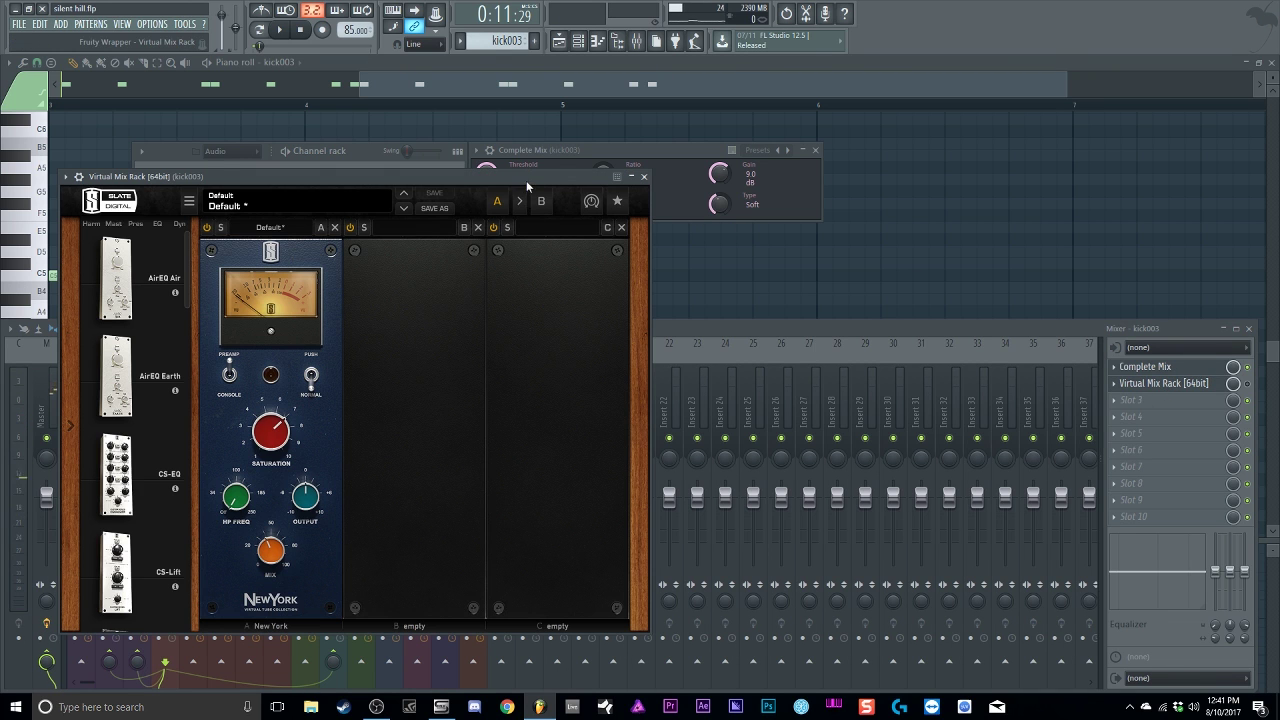
{"action": "left_click_drag", "start_coordinate": [526, 180], "coordinate": [893, 138]}
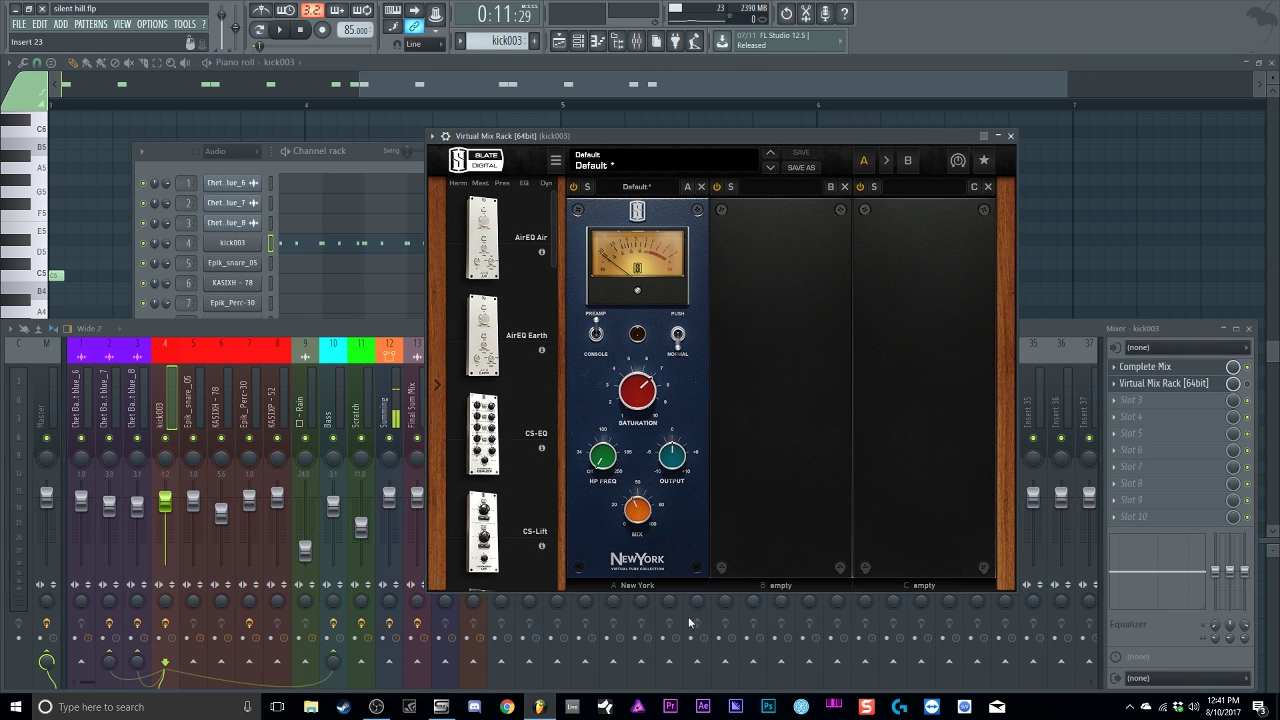
{"action": "left_click", "coordinate": [1249, 390]}
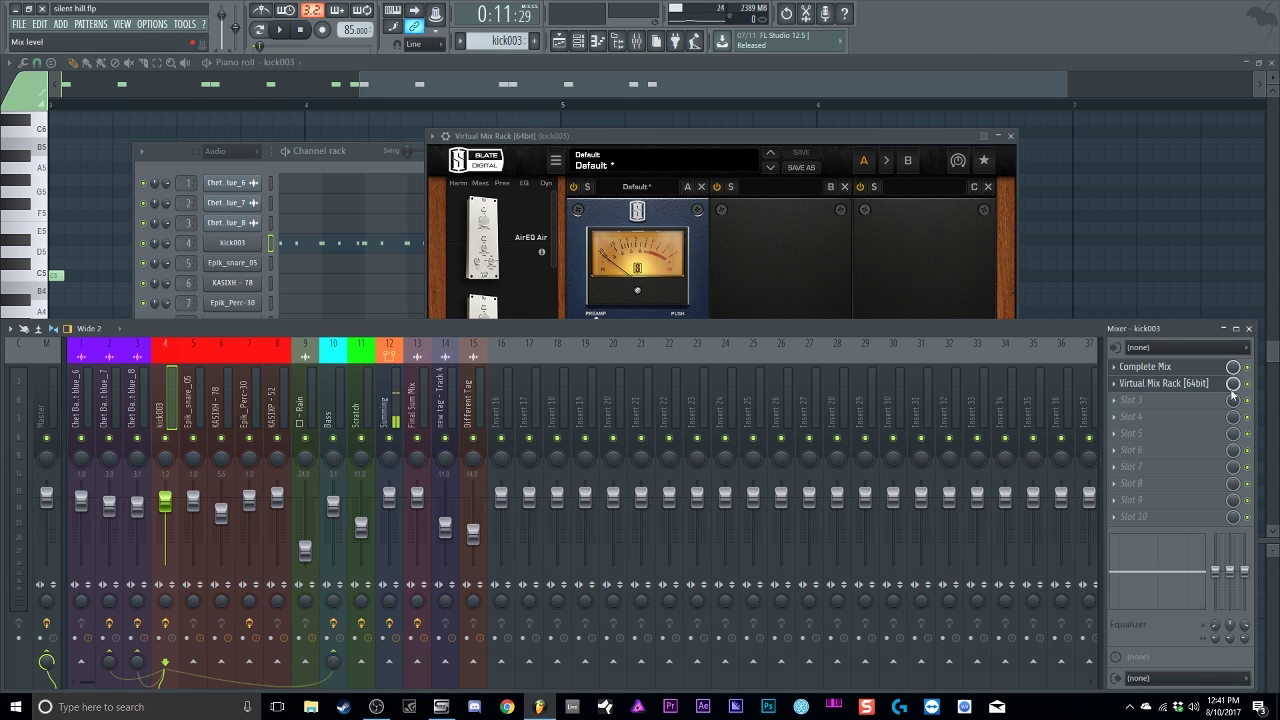
{"action": "left_click", "coordinate": [298, 31]}
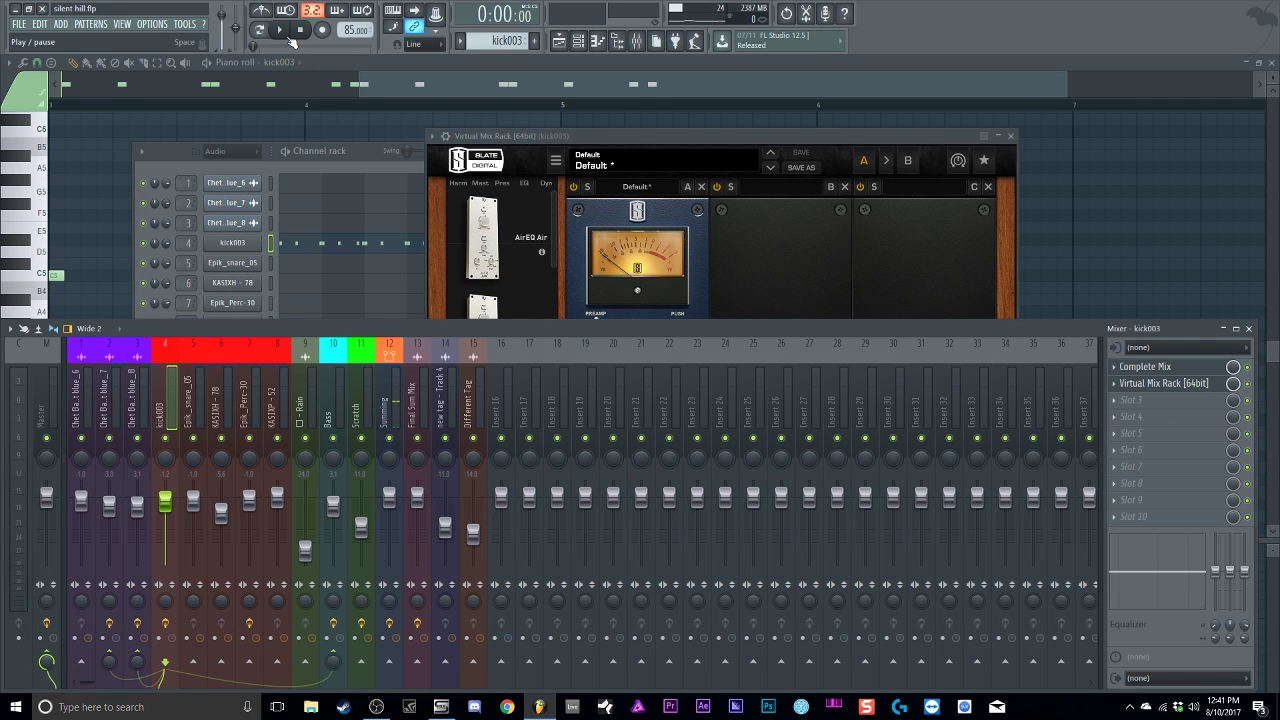
{"action": "left_click", "coordinate": [279, 30]}
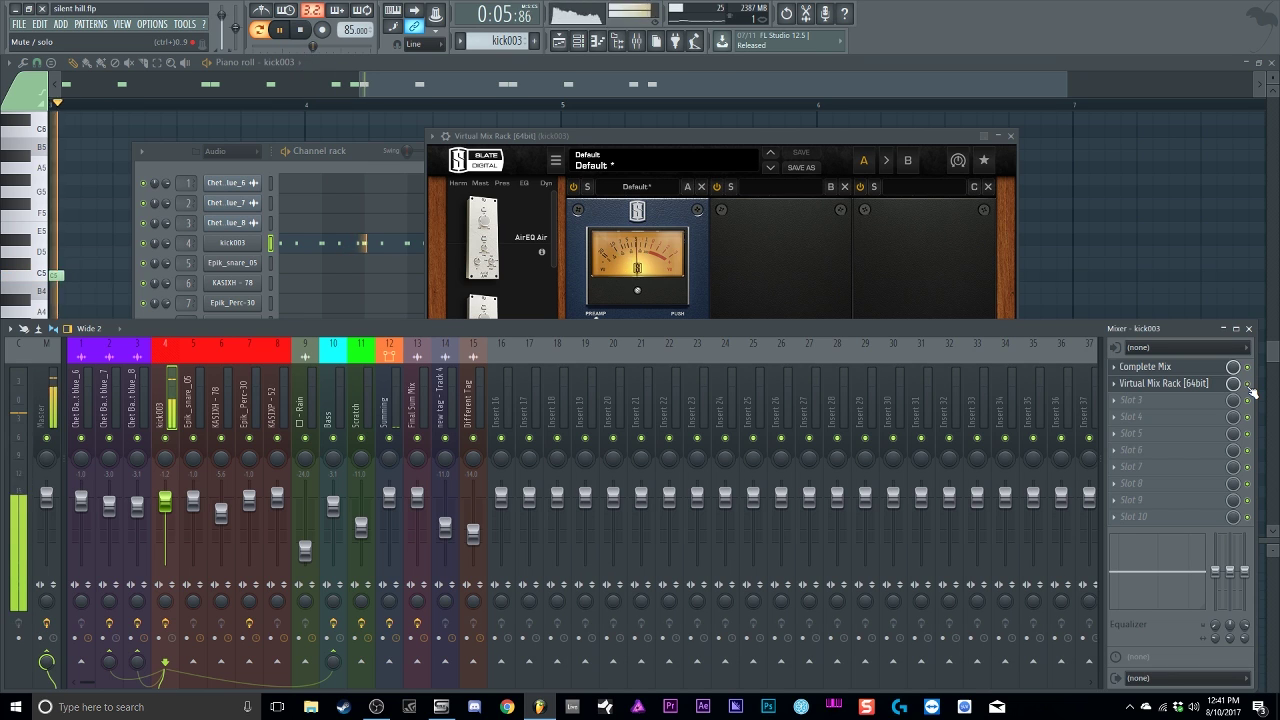
{"action": "left_click", "coordinate": [301, 31]}
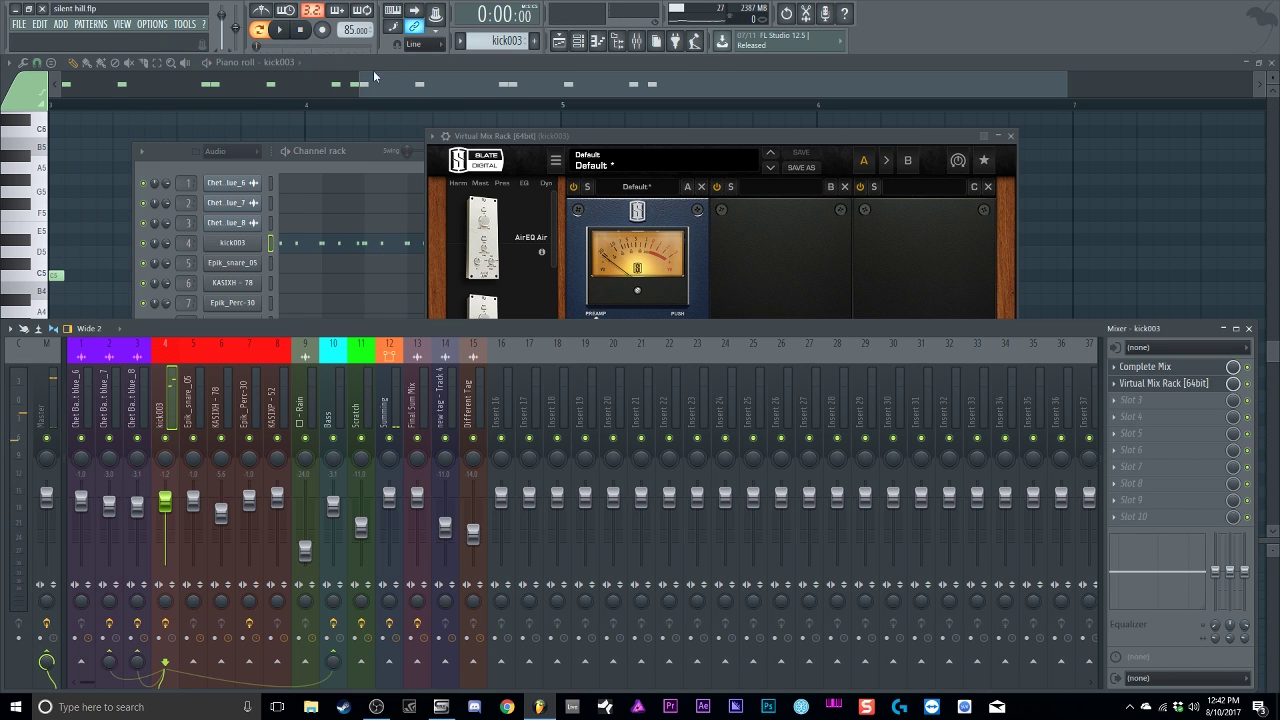
Step: Audition the kick003 pattern with the New York module's Mix turned fully up in Virtual Mix Rack
{"action": "left_click", "coordinate": [743, 134]}
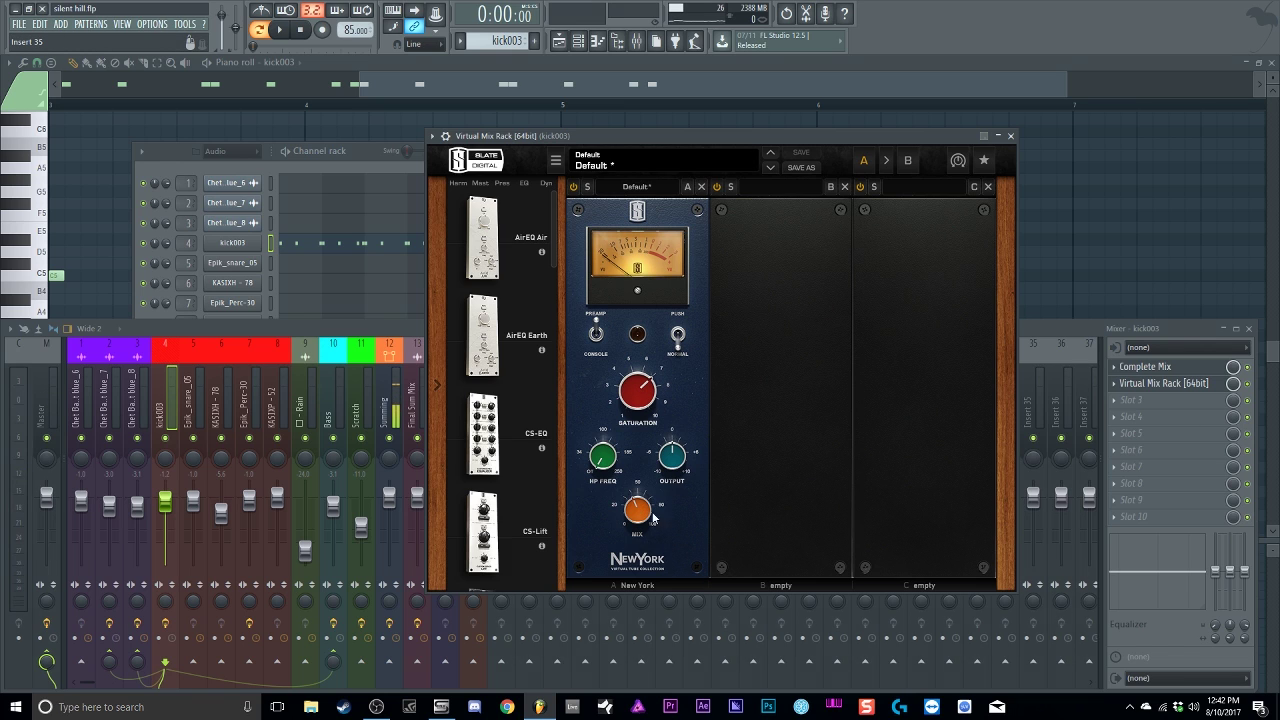
{"action": "left_click", "coordinate": [281, 31]}
{"action": "key", "text": "space"}
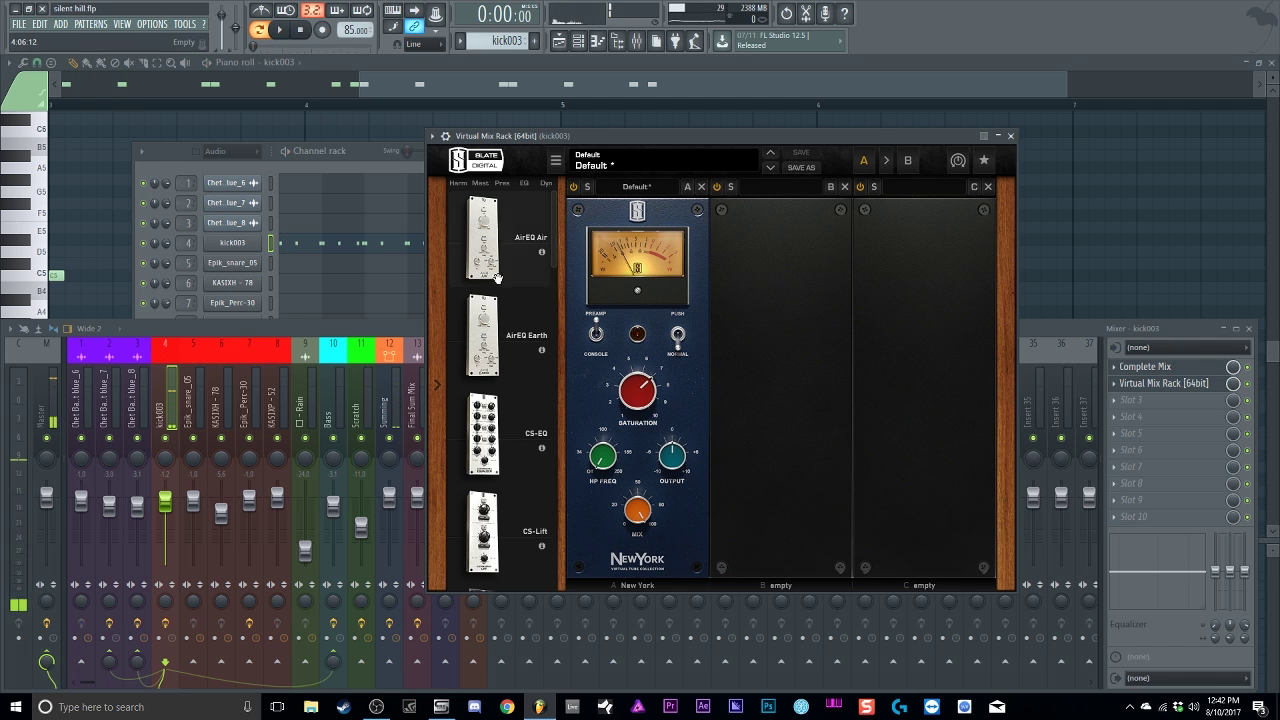
Step: Set the New York module's Mix to 44.3%, audition the kick003 pattern again, and close Virtual Mix Rack
{"action": "mouse_move", "coordinate": [632, 511]}
{"action": "left_mouse_down"}
{"action": "mouse_move", "coordinate": [654, 682]}
{"action": "mouse_move", "coordinate": [632, 531]}
{"action": "left_mouse_up"}
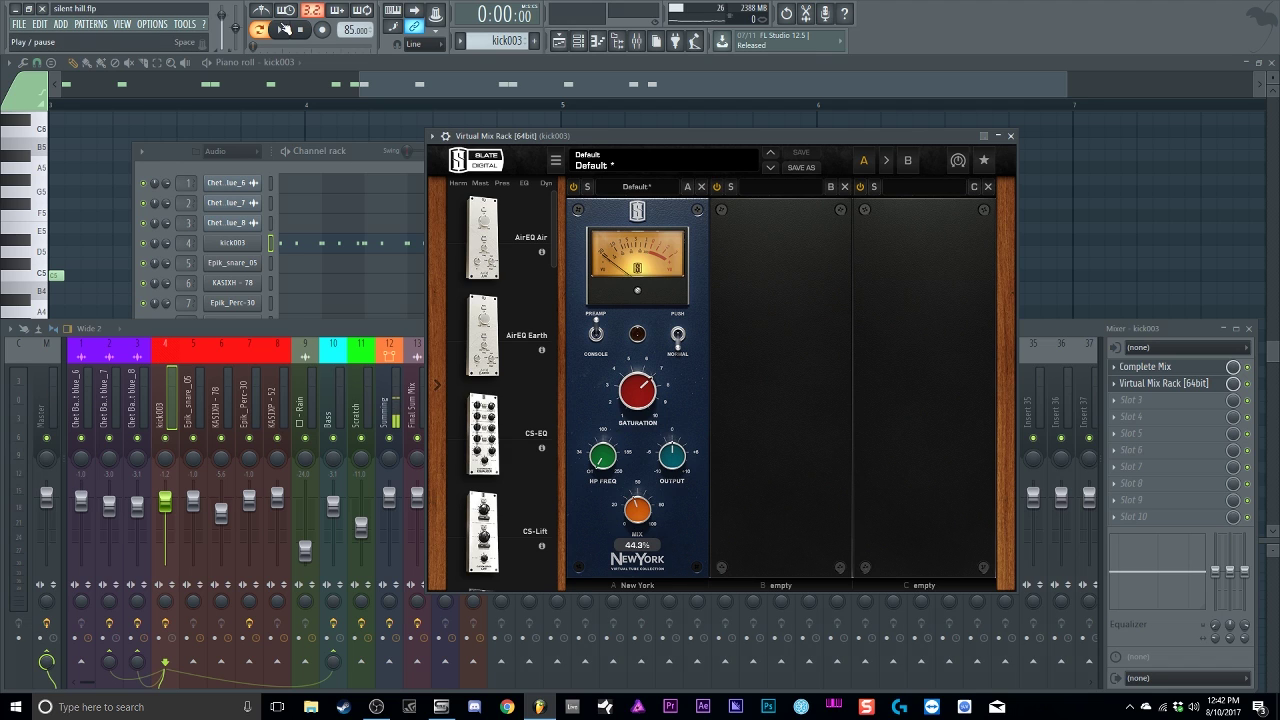
{"action": "left_click", "coordinate": [281, 31]}
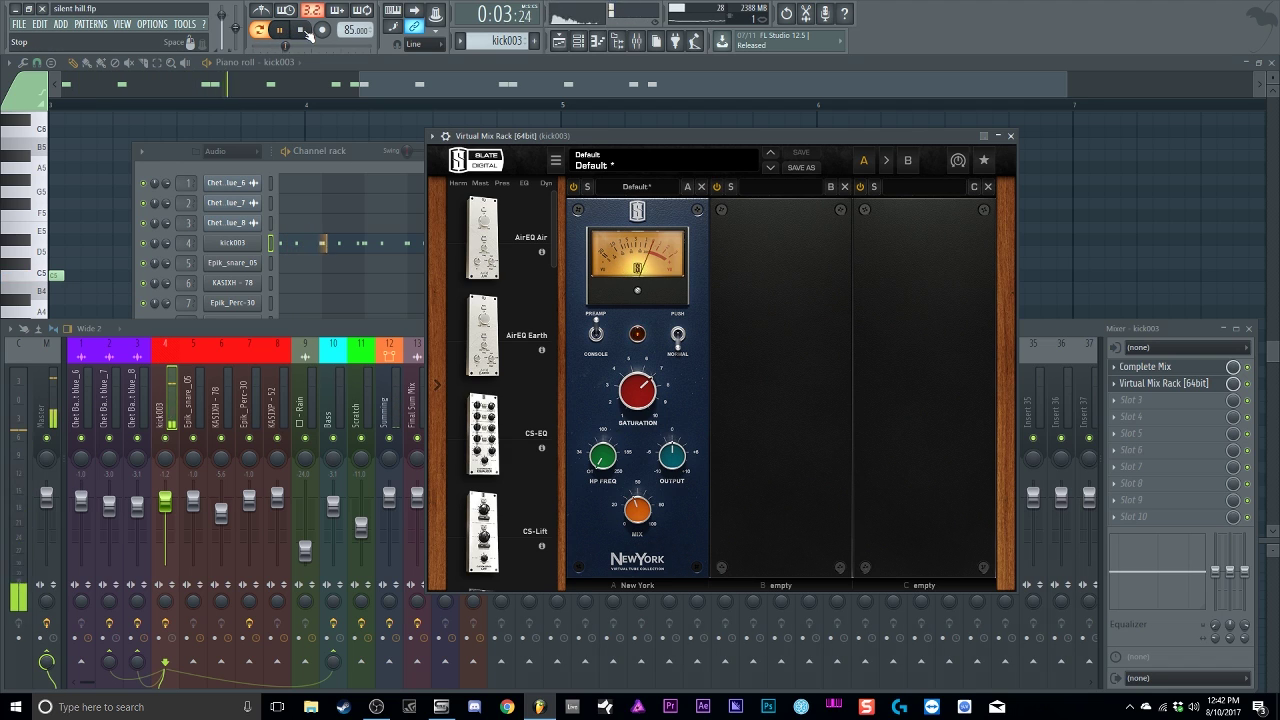
{"action": "left_click", "coordinate": [302, 31]}
{"action": "left_click", "coordinate": [1010, 135]}
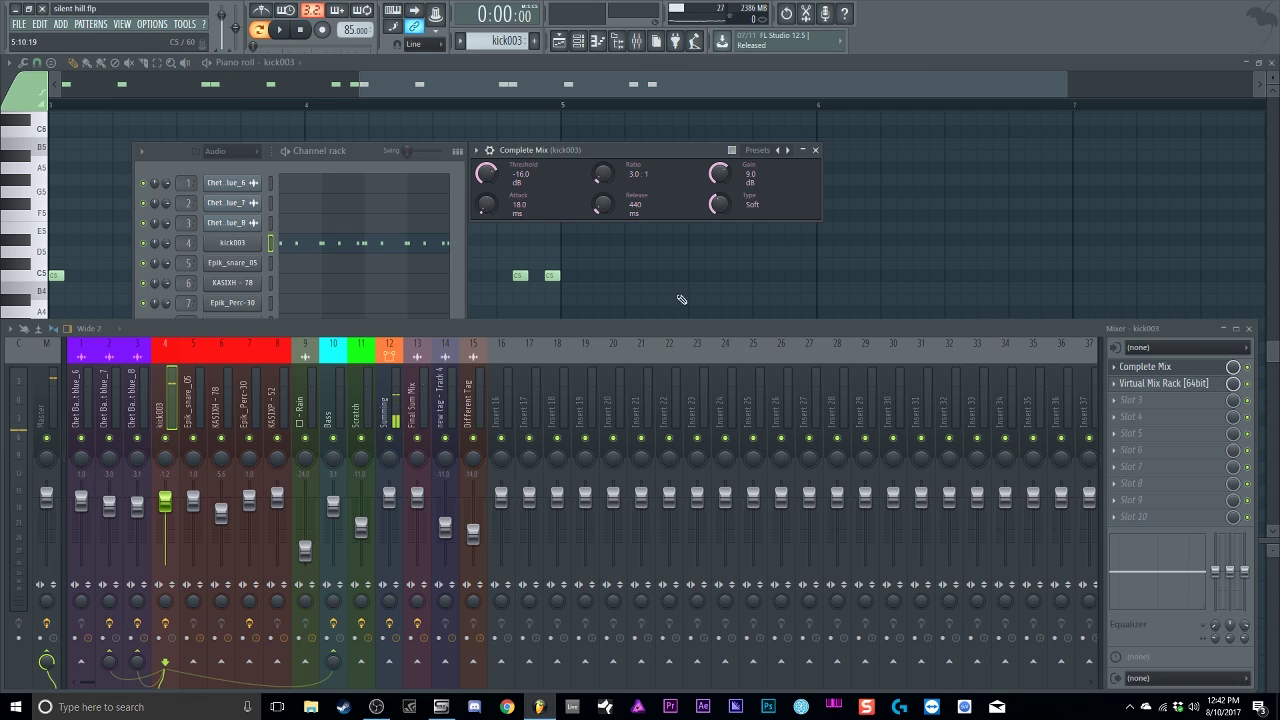
Step: Switch to the Epik_snare_05 pattern, show its mixer track's effect slots, and audition the snare
{"action": "scroll", "coordinate": [500, 42], "scroll_direction": "down", "scroll_amount": 1}
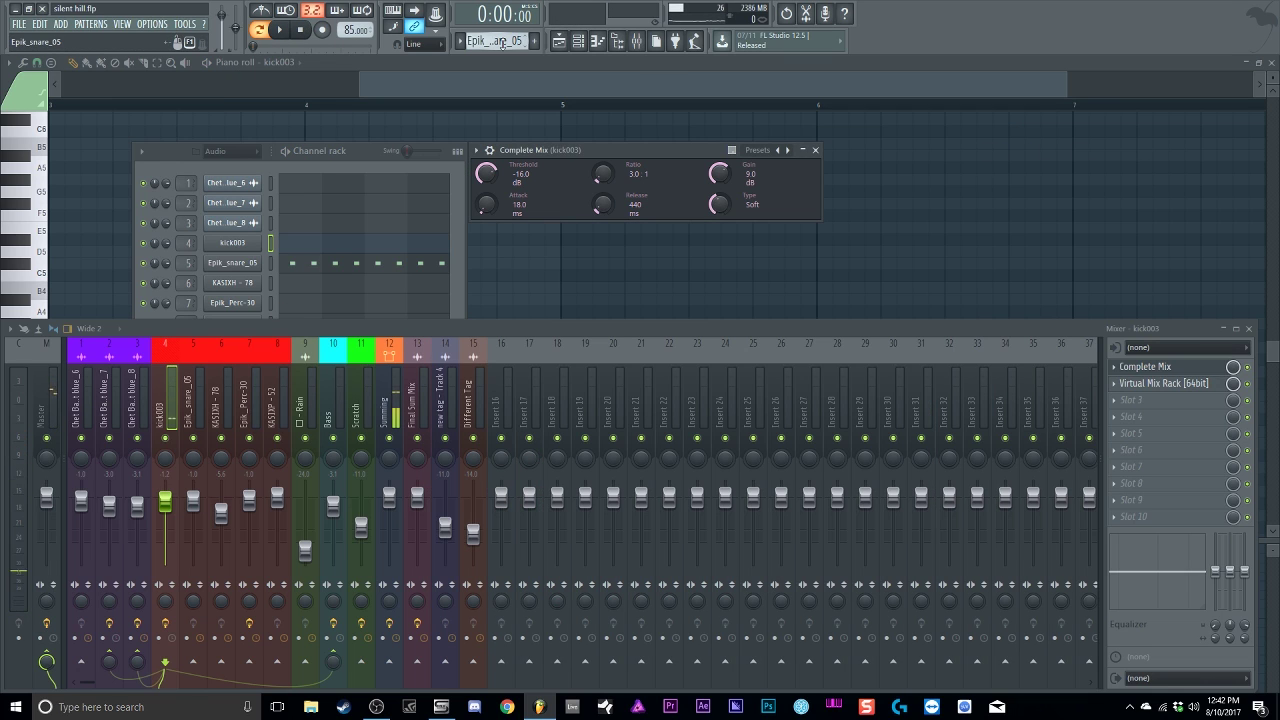
{"action": "left_click", "coordinate": [192, 402]}
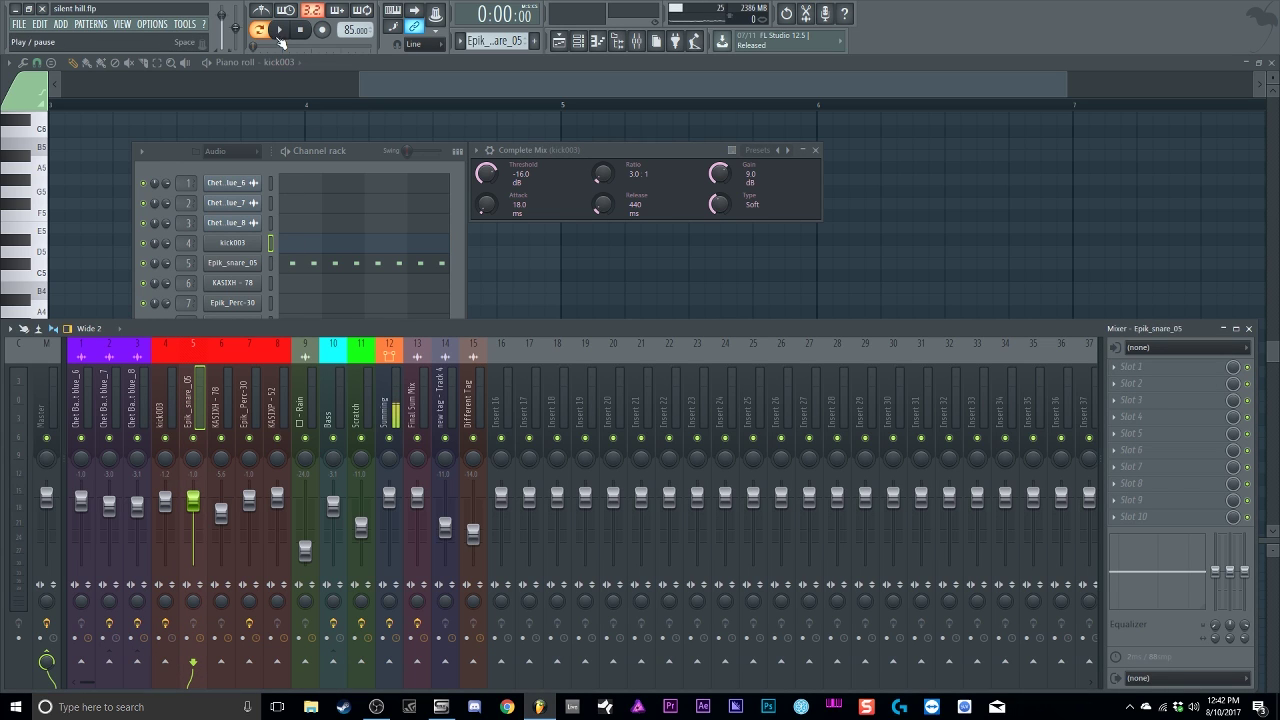
{"action": "left_click", "coordinate": [282, 30]}
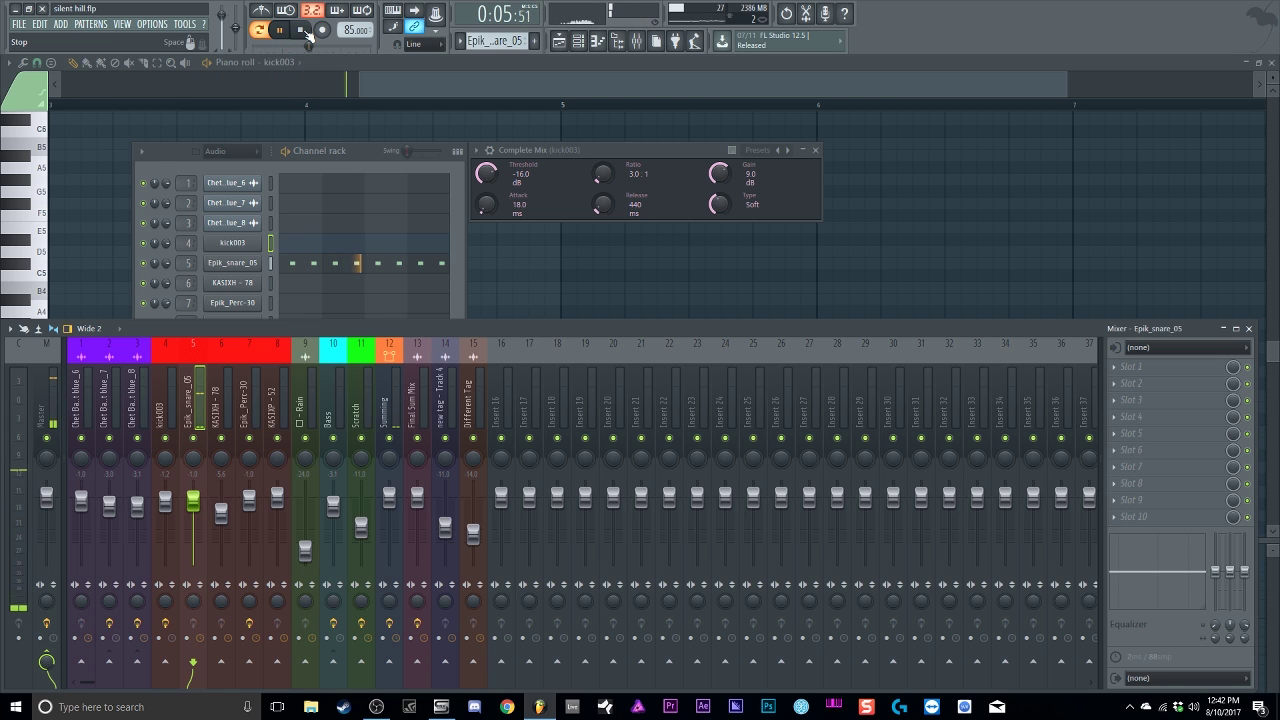
{"action": "left_click", "coordinate": [300, 31]}
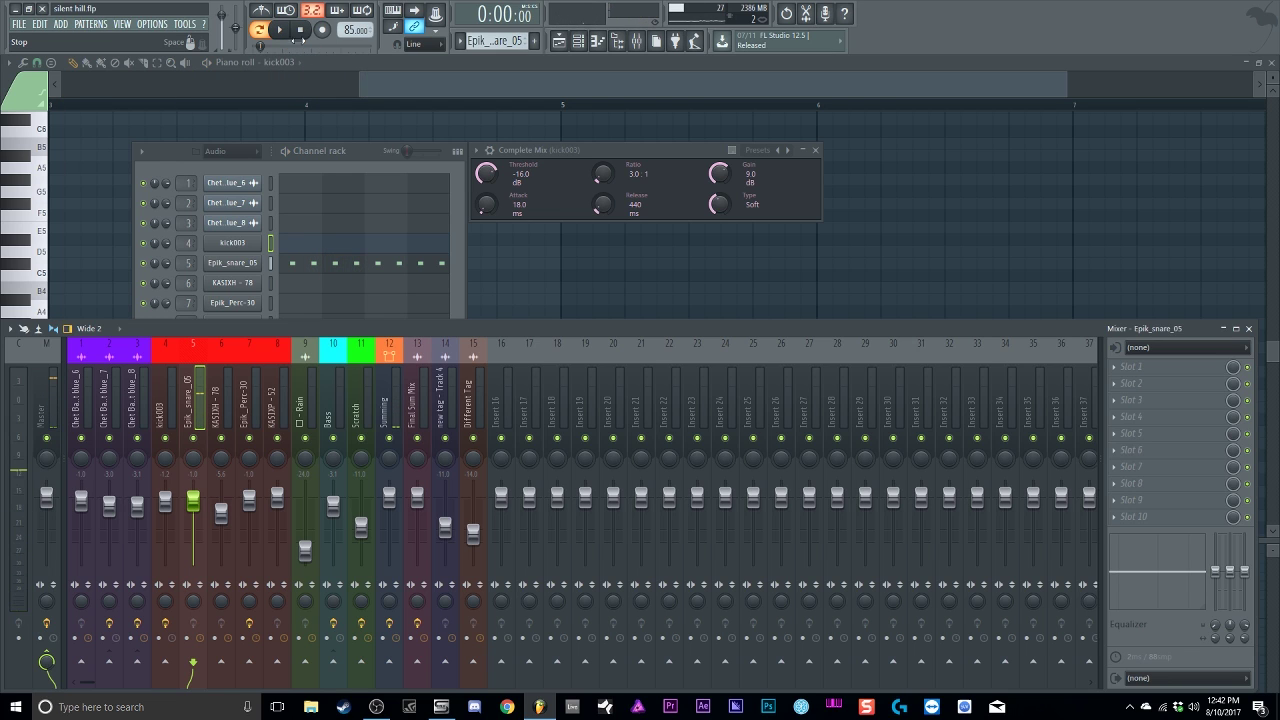
Step: Show the Master track's effects and audition the snare pattern followed by the kick003 pattern, stopping playback at the end
{"action": "left_click", "coordinate": [46, 415]}
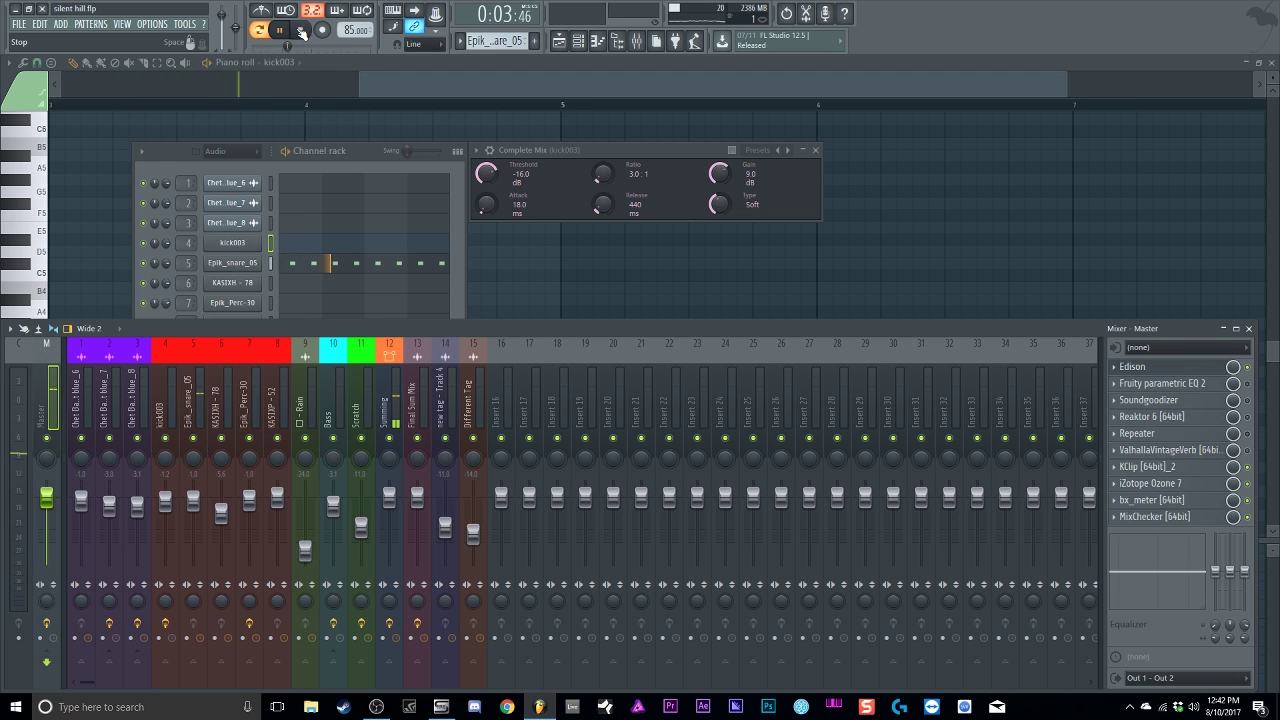
{"action": "scroll", "coordinate": [493, 40], "scroll_direction": "up", "scroll_amount": 1}
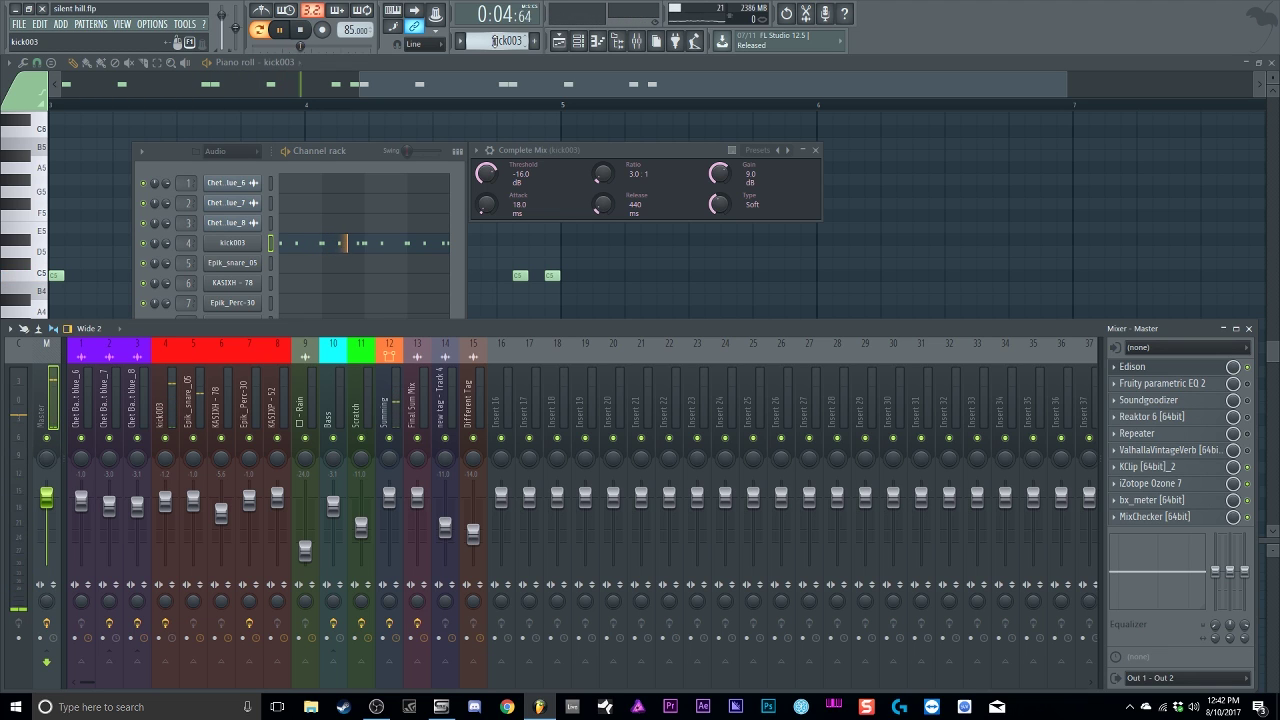
{"action": "left_click", "coordinate": [303, 30]}
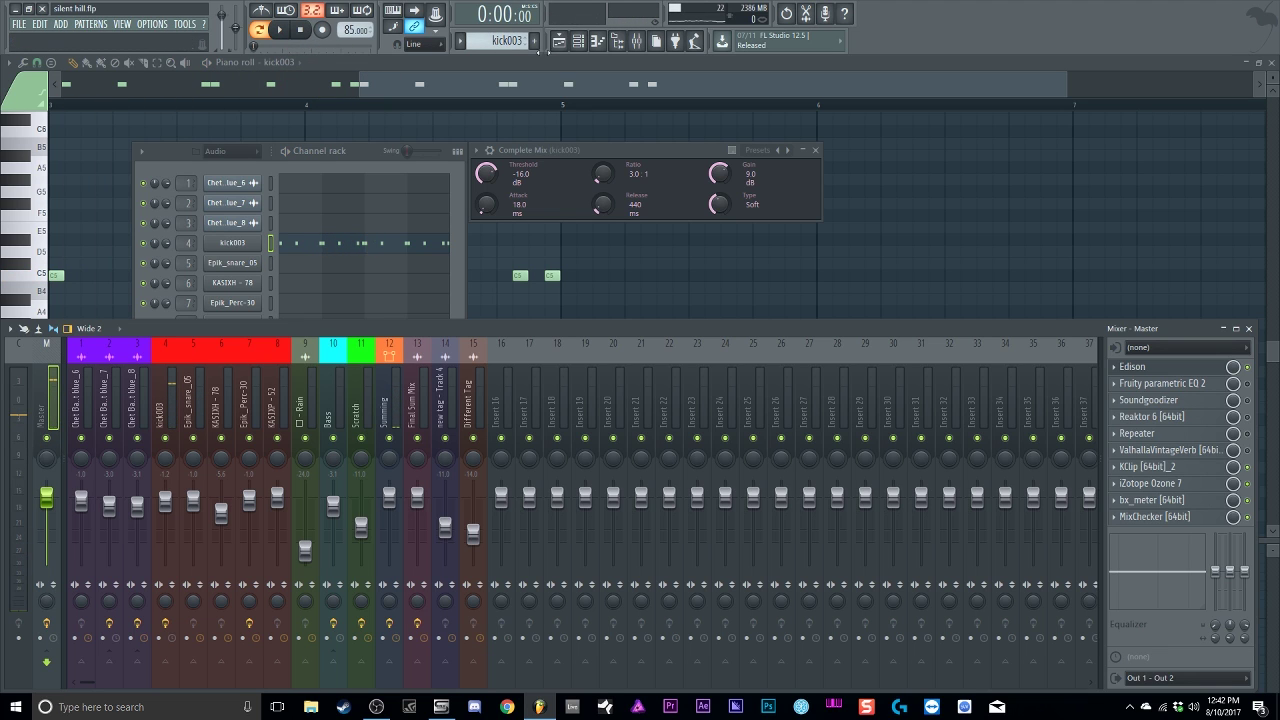
Step: Switch to the KASIXH - 78 pattern, inspect its channel's time and arpeggiator settings, and return to the channel rack
{"action": "scroll", "coordinate": [510, 40], "scroll_direction": "down", "scroll_amount": 2}
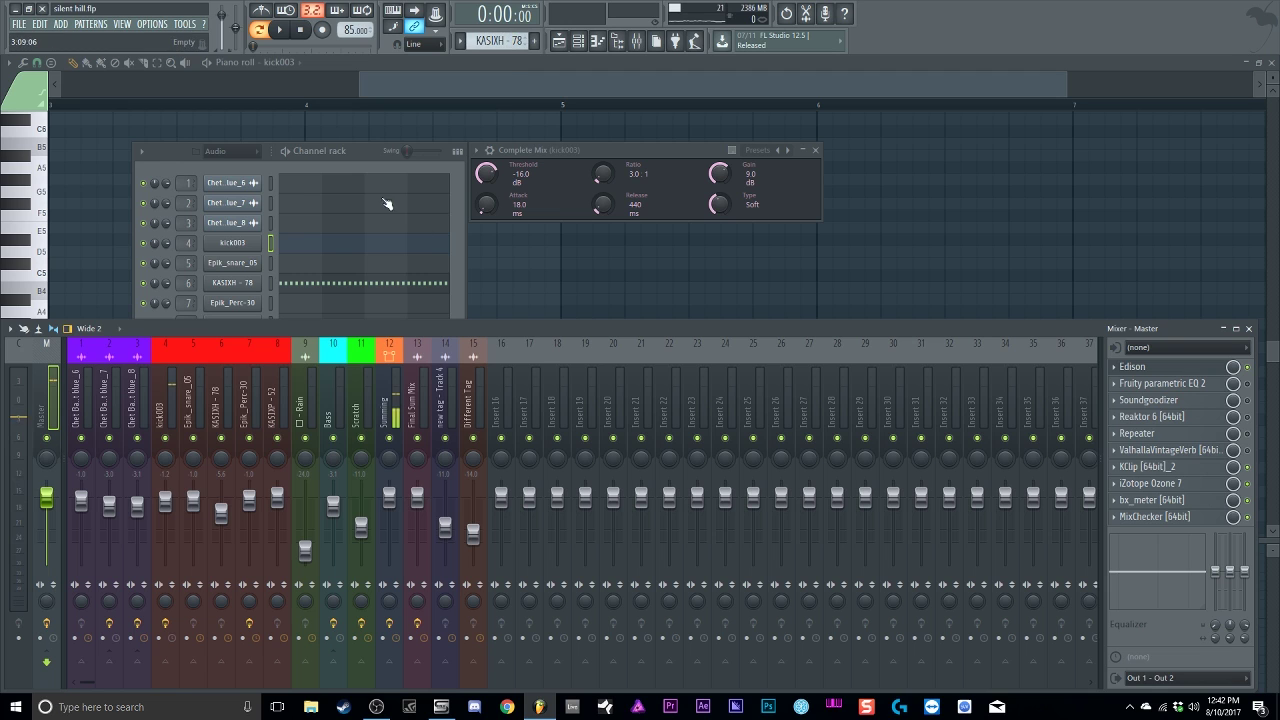
{"action": "left_click", "coordinate": [366, 159]}
{"action": "left_click", "coordinate": [250, 284]}
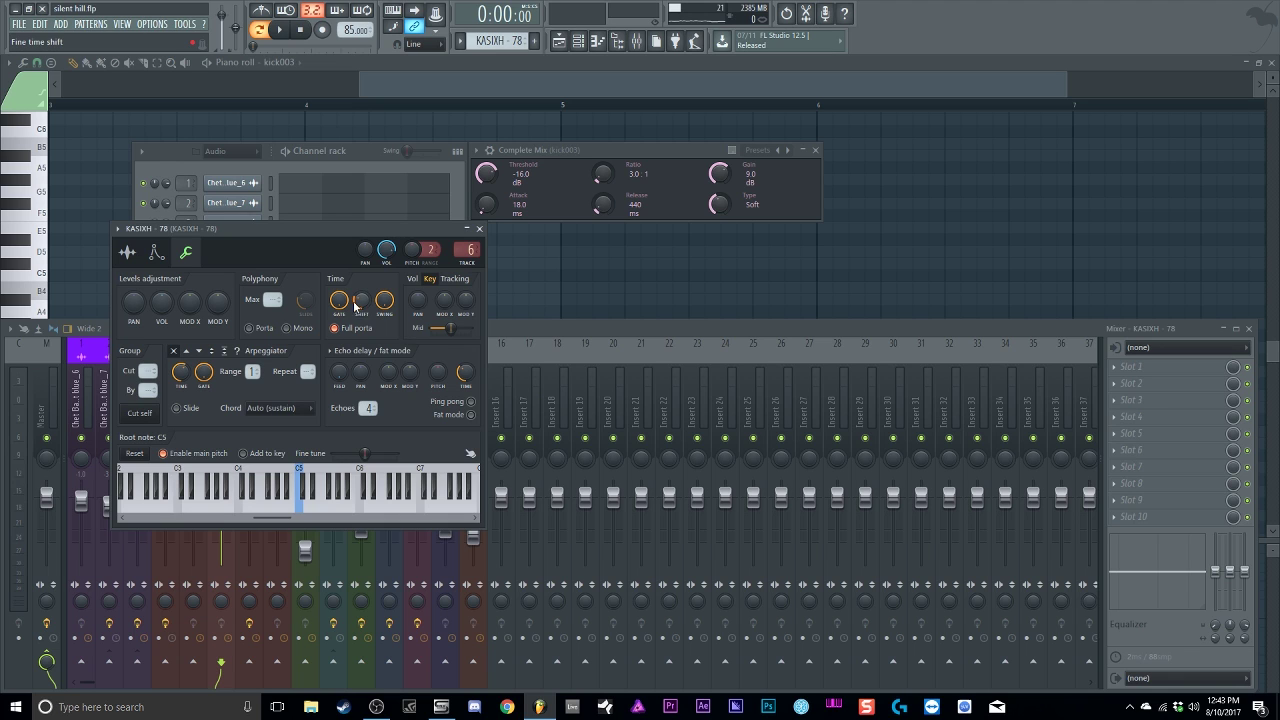
{"action": "left_click", "coordinate": [368, 157]}
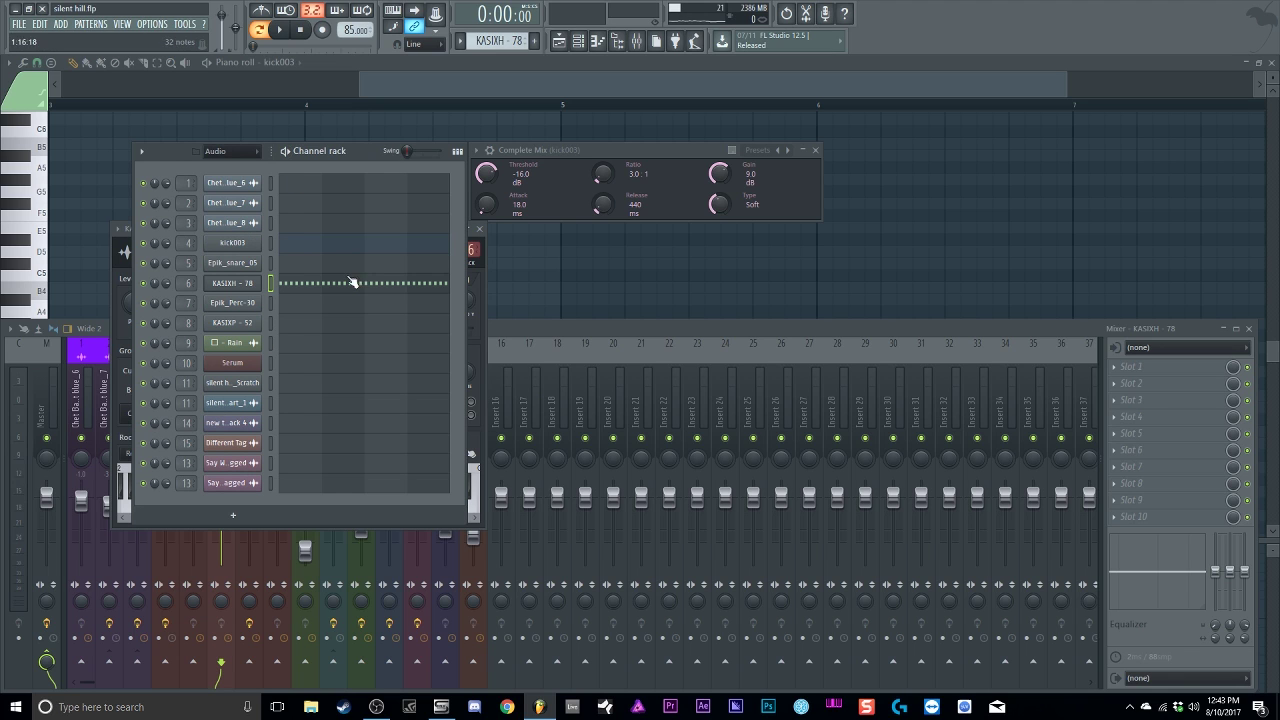
Step: Audition the KASIXH - 78 pattern, then switch to the Epik_Perc-30 pattern and audition it too, stopping playback after each
{"action": "left_click", "coordinate": [284, 32]}
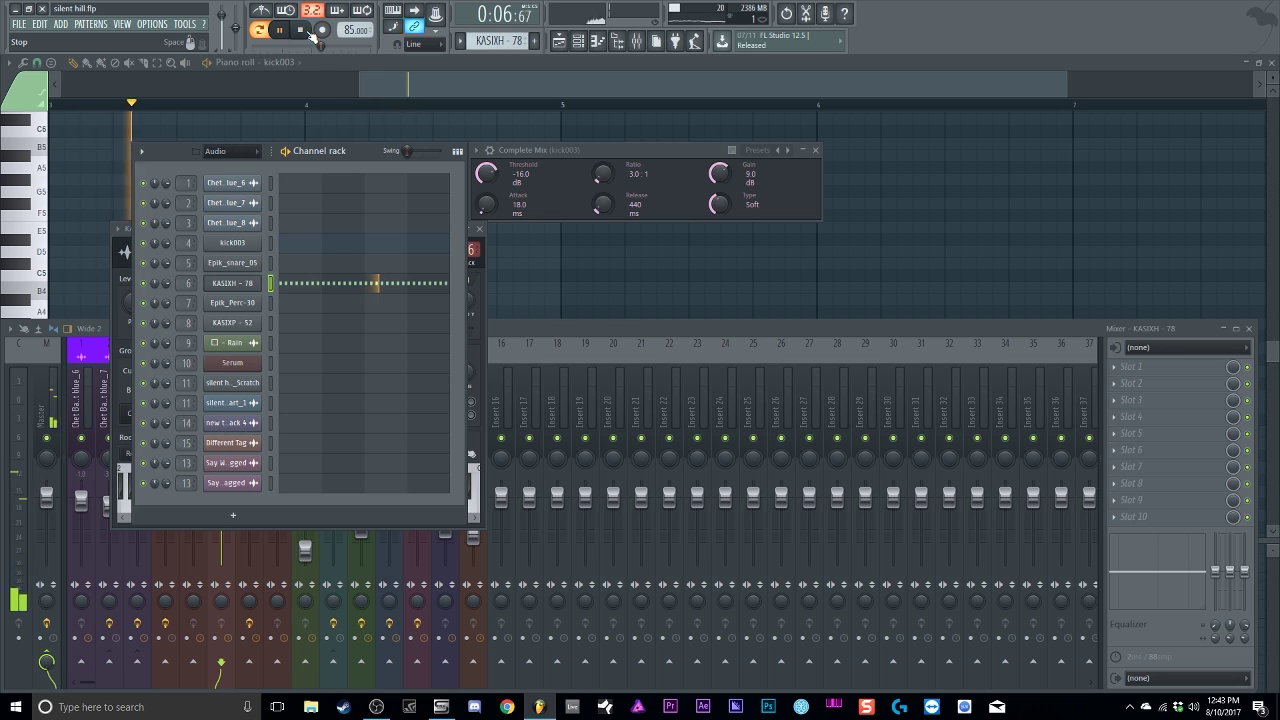
{"action": "left_click", "coordinate": [311, 35]}
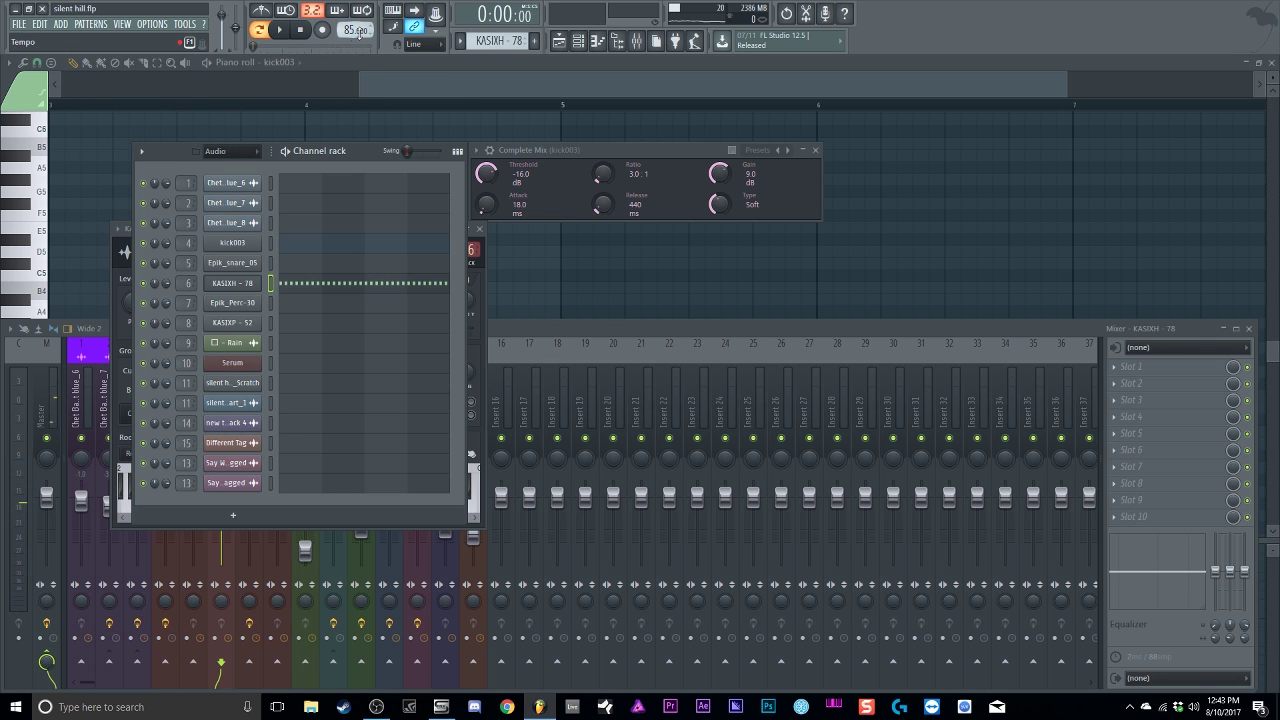
{"action": "scroll", "coordinate": [490, 40], "scroll_direction": "down", "scroll_amount": 2}
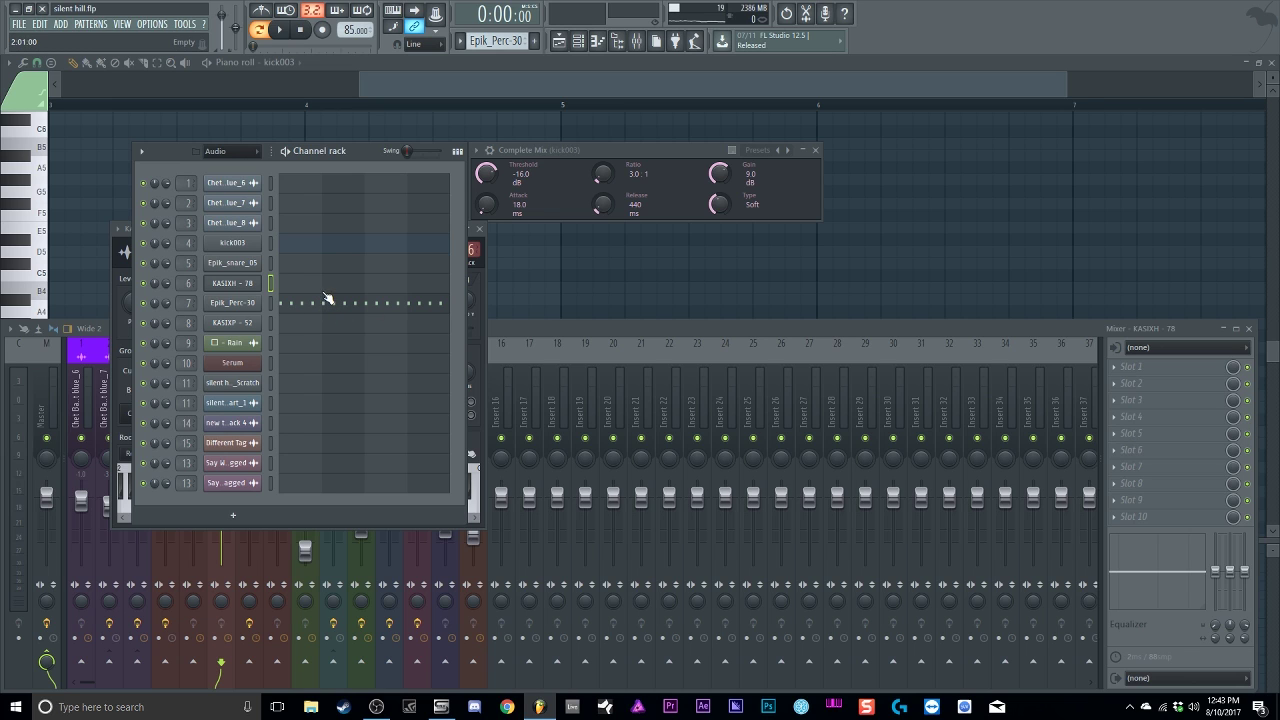
{"action": "left_click", "coordinate": [285, 37]}
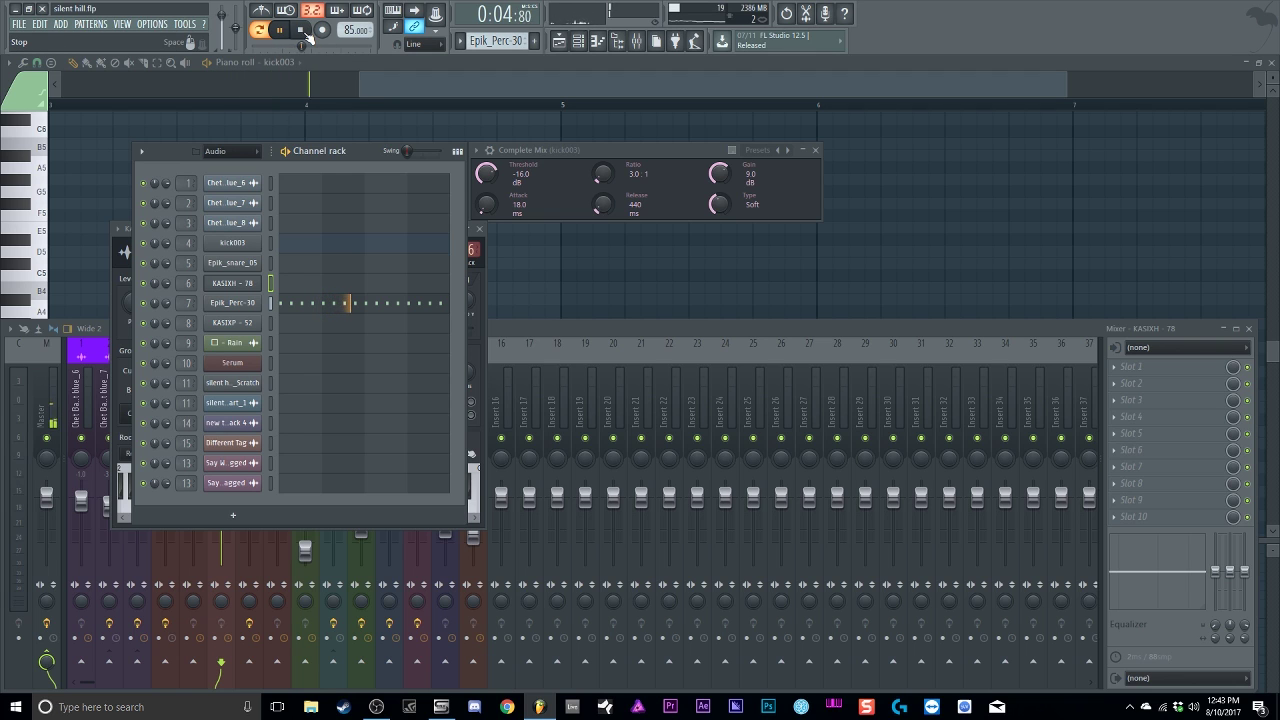
{"action": "key", "text": "space"}
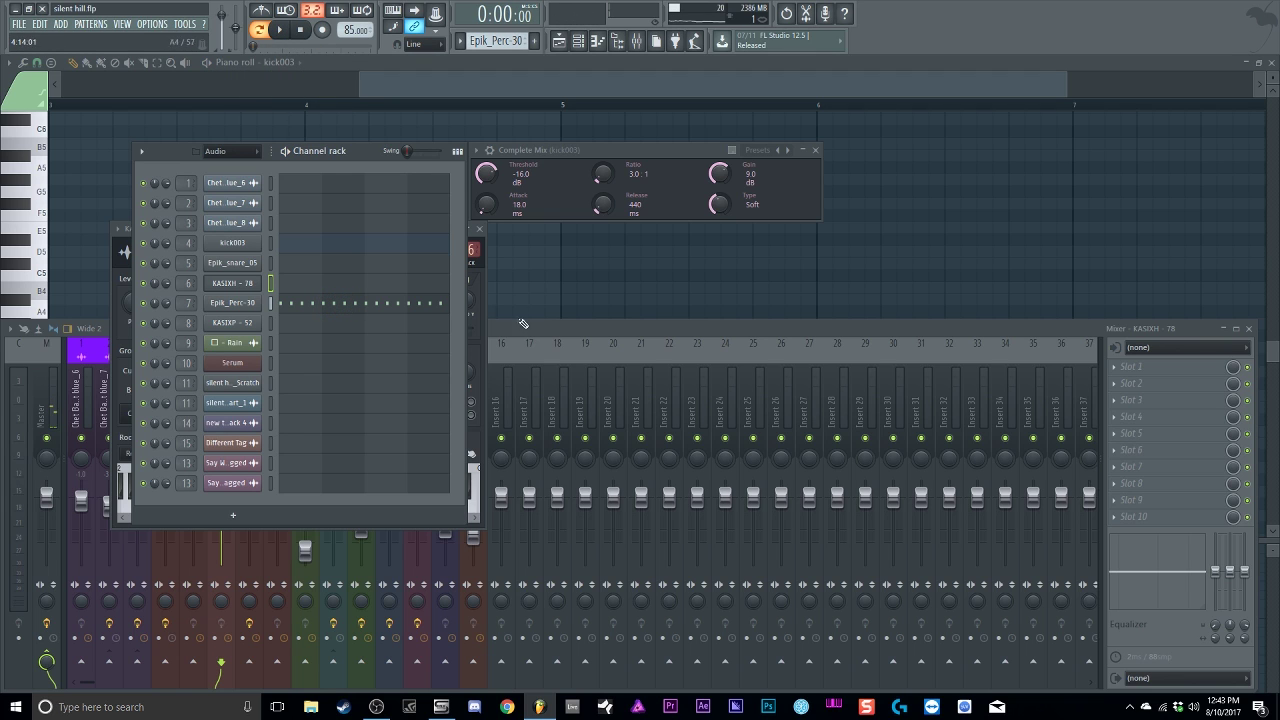
Step: Mute the Summing mixer track and open Fruity Reeverb 2 on the Epik_Perc-30 track while auditioning that pattern
{"action": "double_click", "coordinate": [189, 302]}
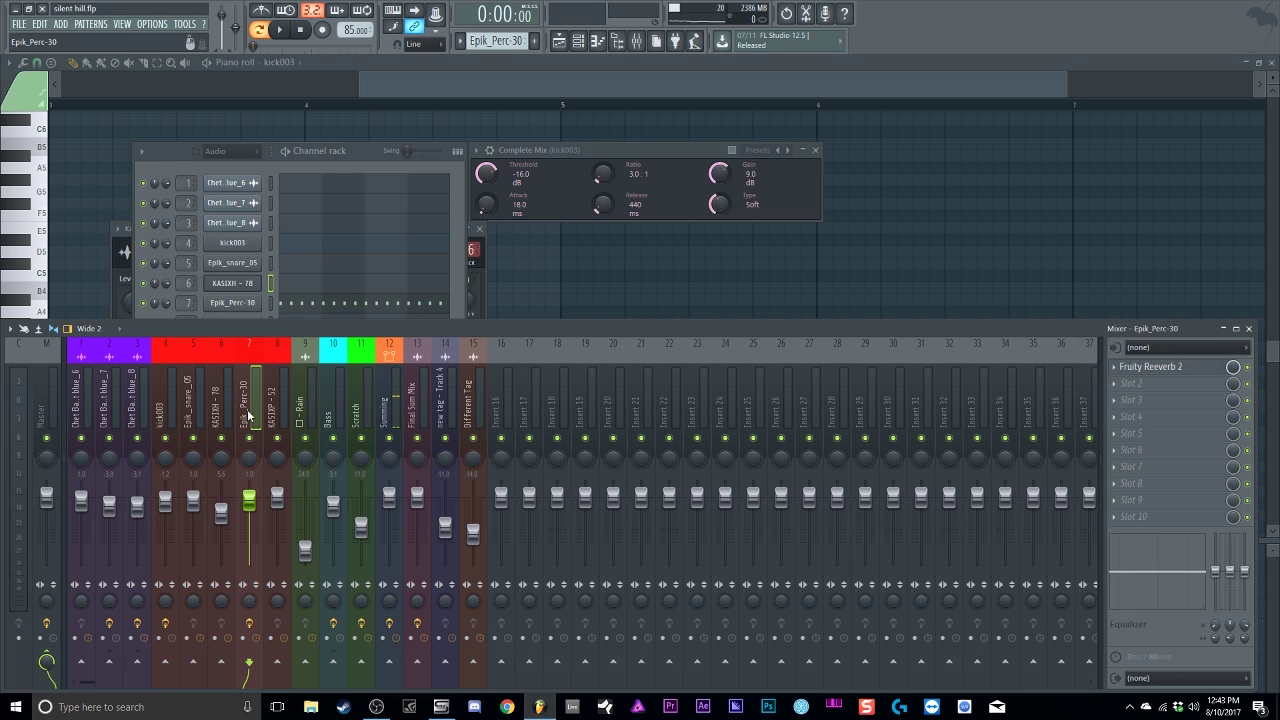
{"action": "left_click", "coordinate": [389, 438]}
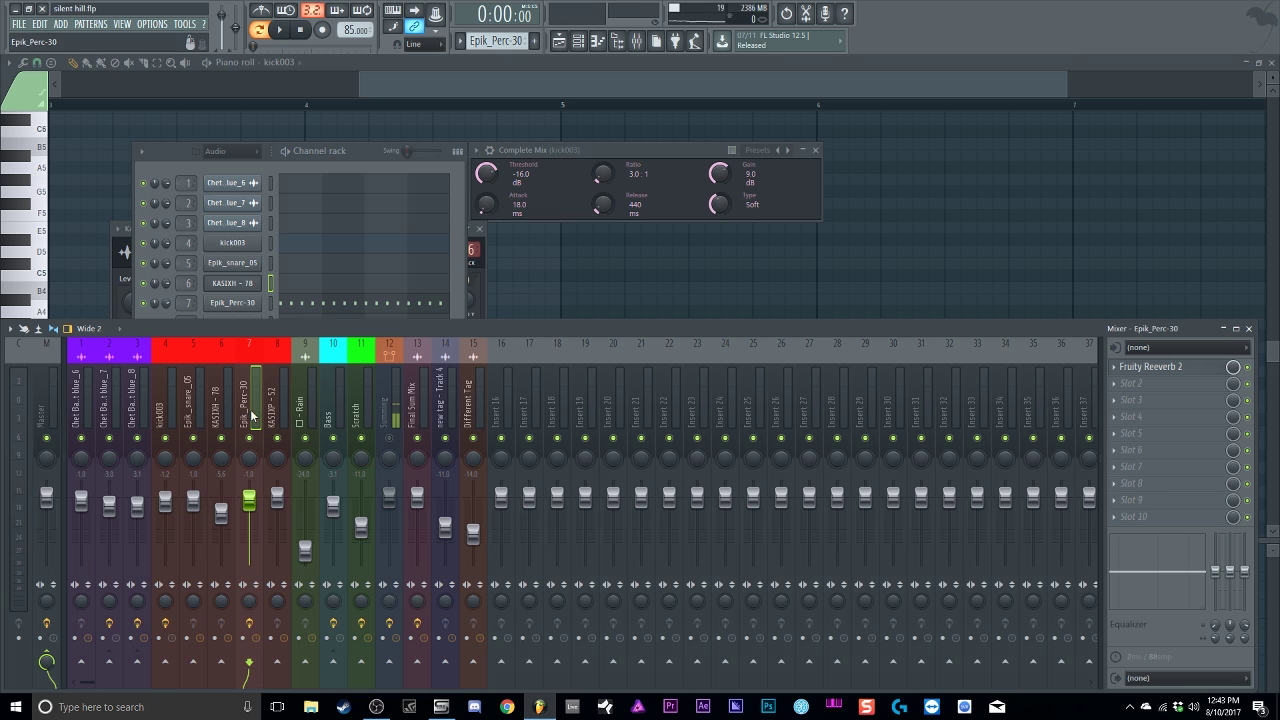
{"action": "left_click", "coordinate": [1150, 366]}
{"action": "left_click_drag", "start_coordinate": [218, 124], "coordinate": [768, 200]}
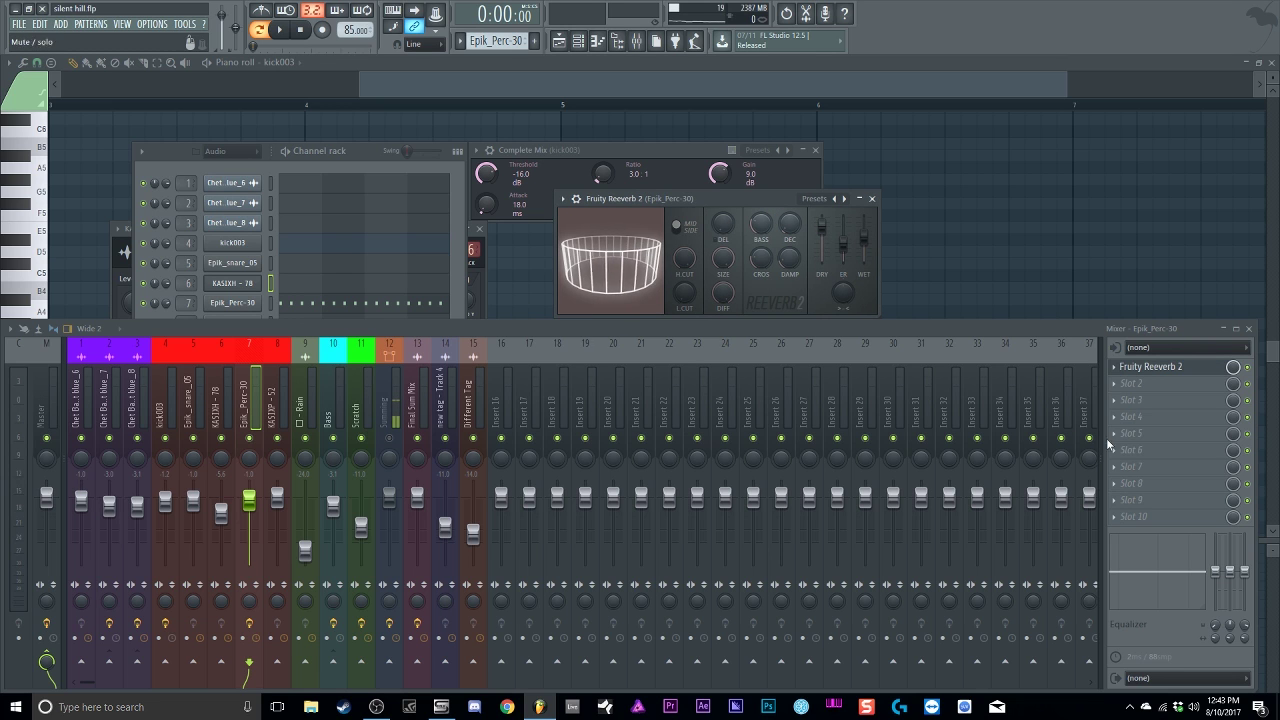
{"action": "left_click", "coordinate": [280, 30]}
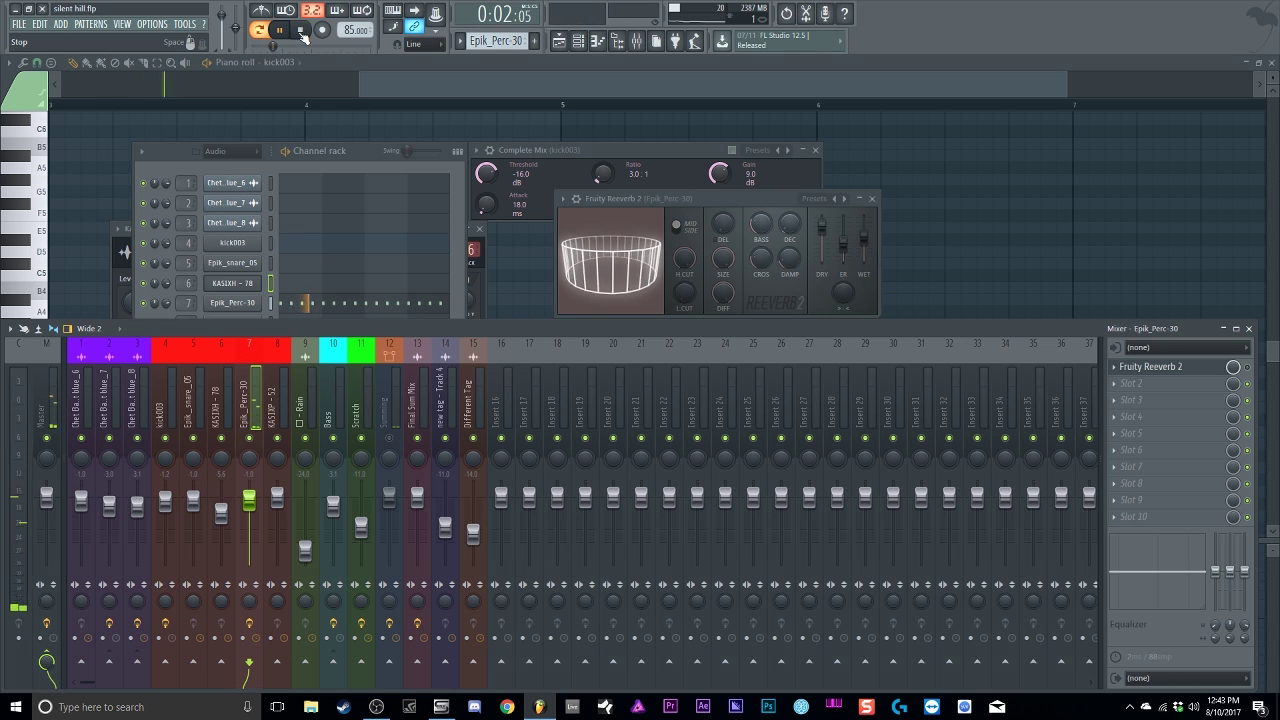
{"action": "left_click", "coordinate": [302, 32]}
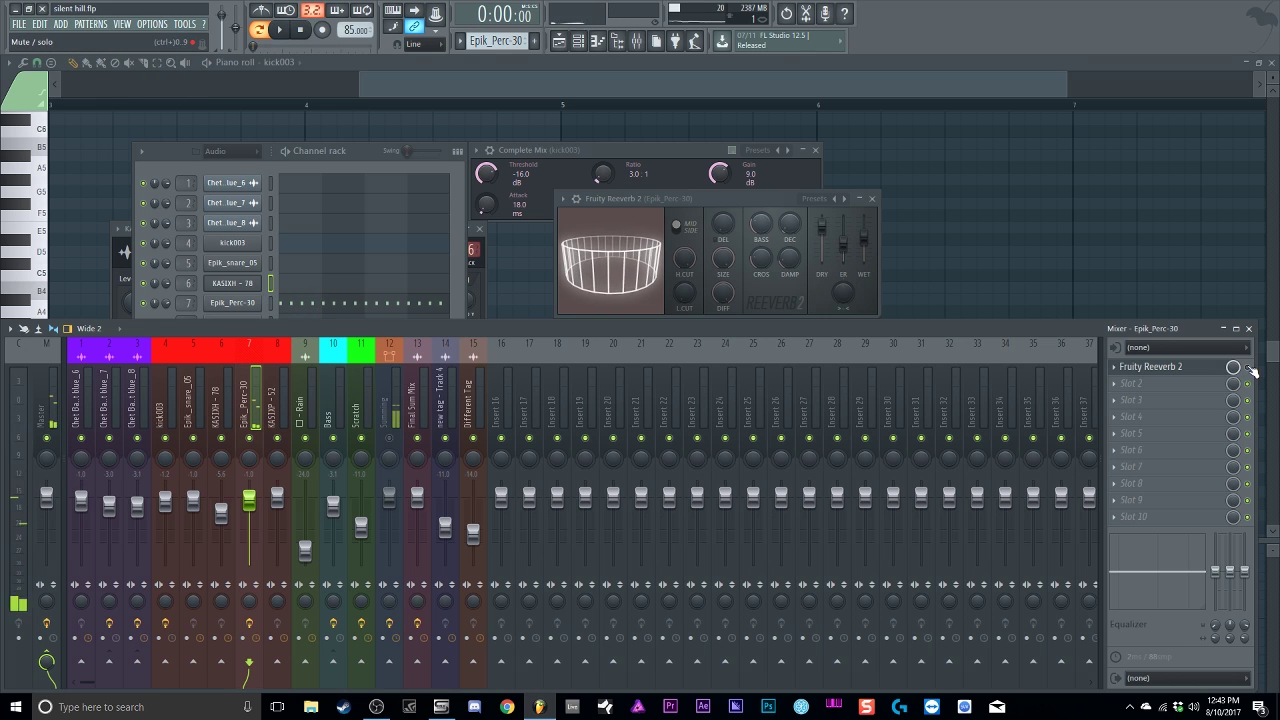
Step: Inspect the sample waveforms and settings of the KASIXH - 78 and Epik_Perc-30 channels, closing the Epik_Perc-30 settings at the end
{"action": "left_click", "coordinate": [242, 285]}
{"action": "left_click", "coordinate": [127, 252]}
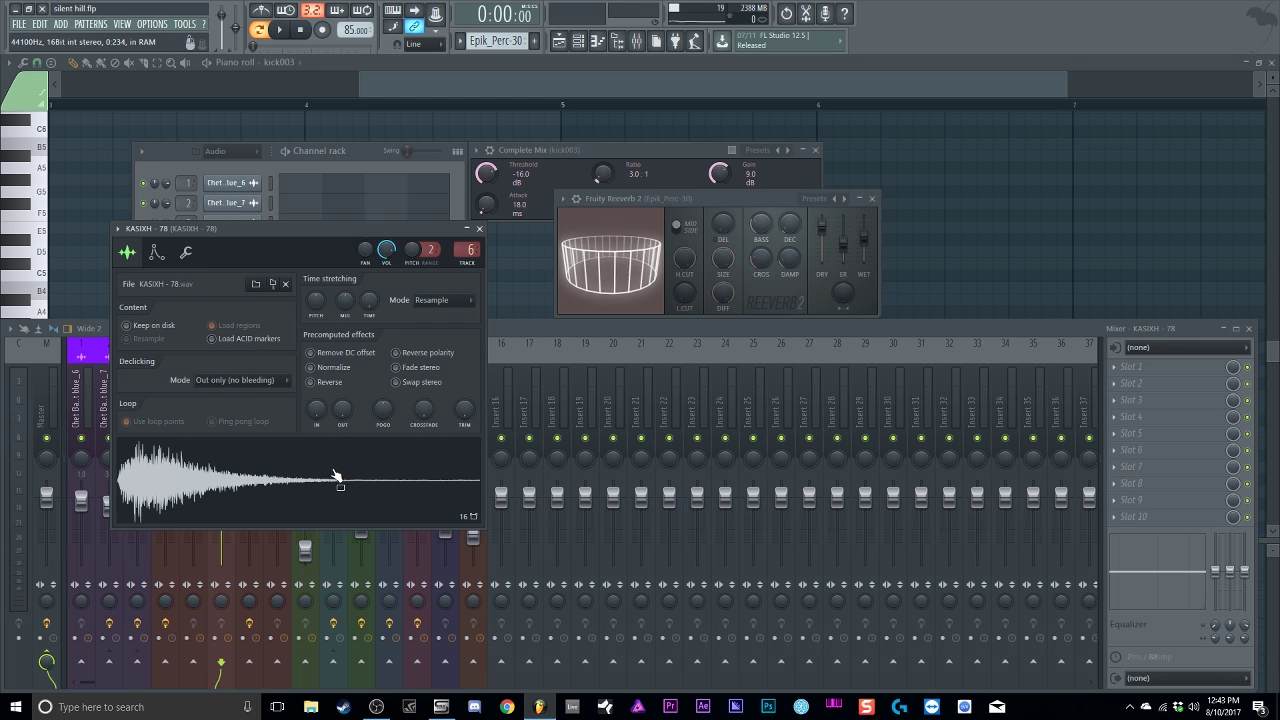
{"action": "left_click", "coordinate": [375, 149]}
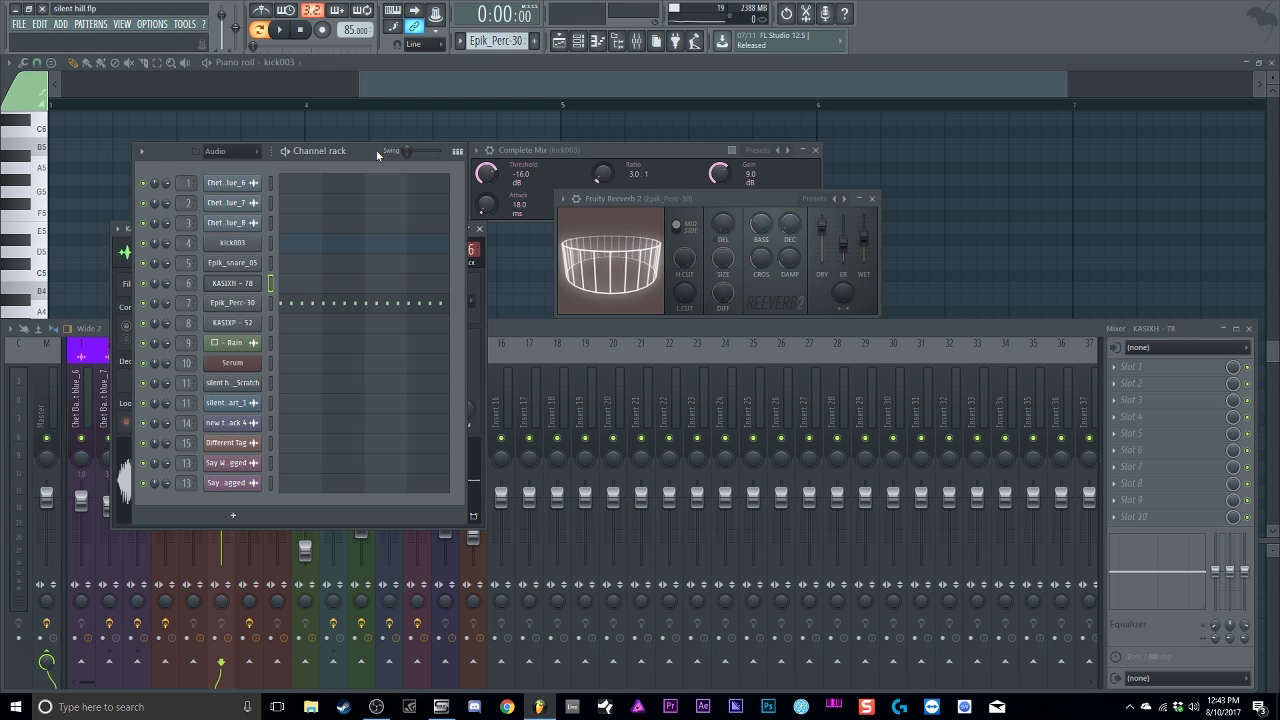
{"action": "left_click", "coordinate": [240, 304]}
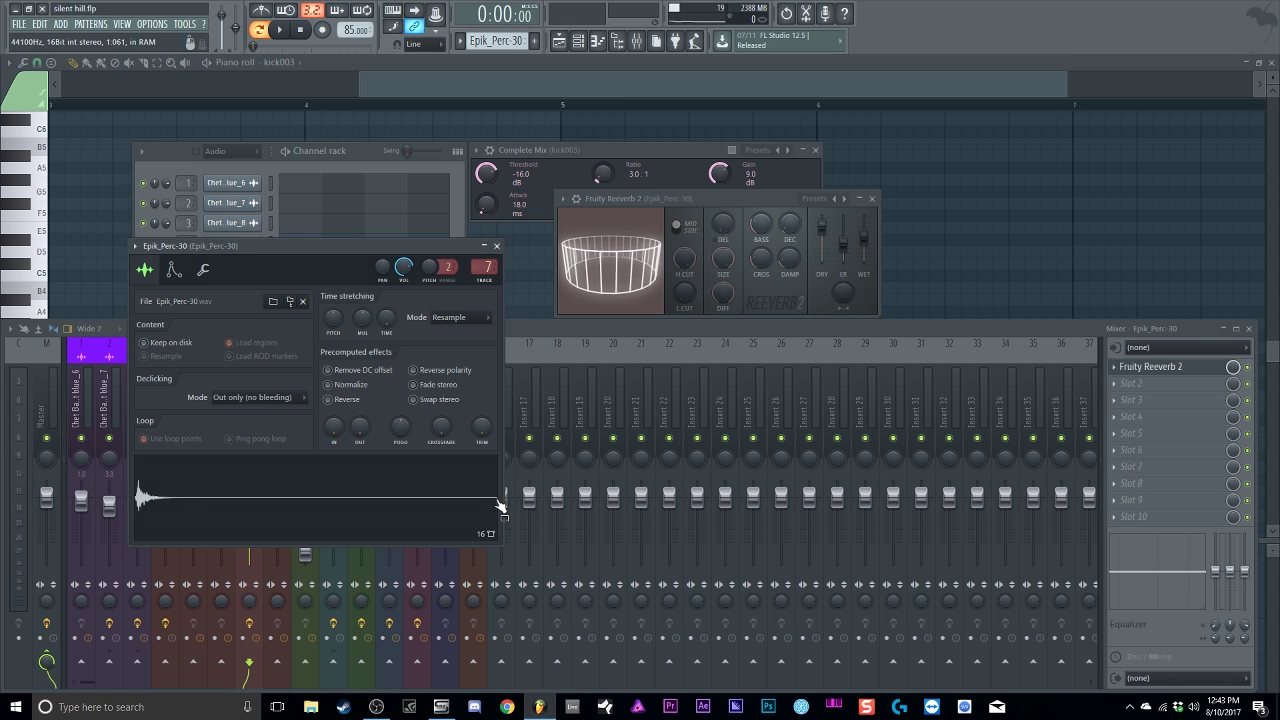
{"action": "mouse_move", "coordinate": [360, 426]}
{"action": "left_mouse_down"}
{"action": "mouse_move", "coordinate": [360, 470]}
{"action": "mouse_move", "coordinate": [360, 426]}
{"action": "left_mouse_up"}
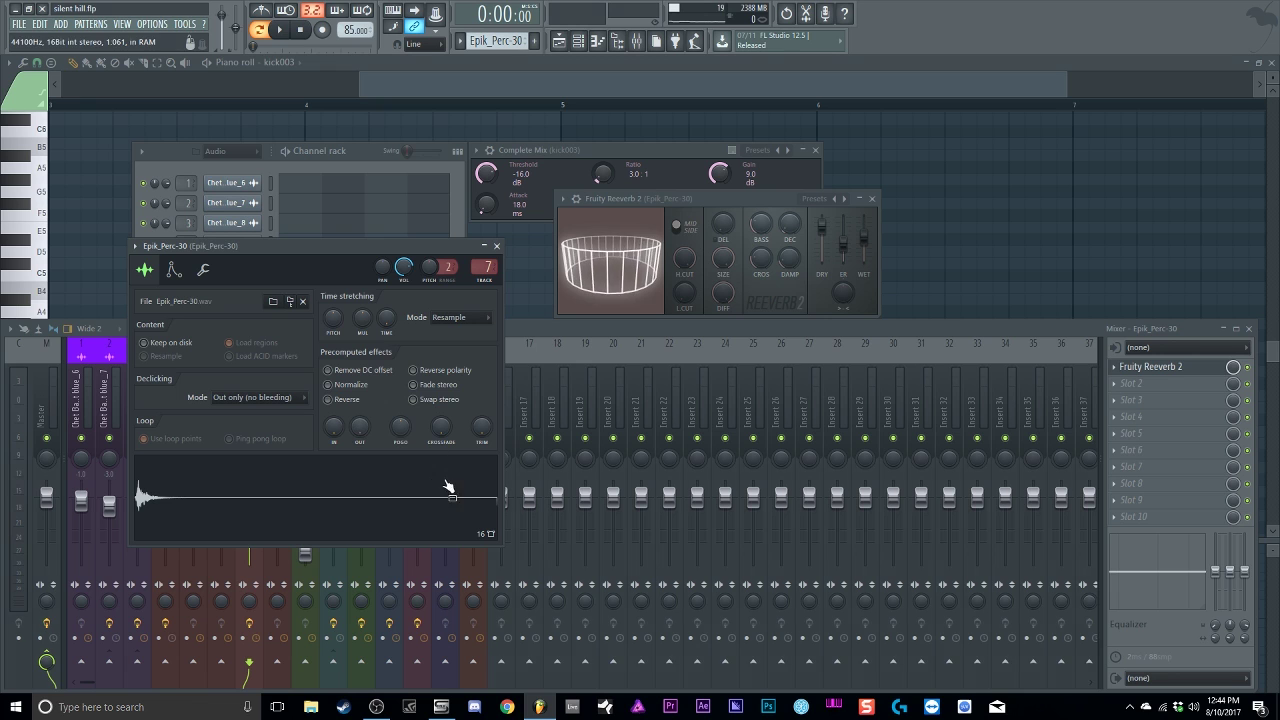
{"action": "left_click", "coordinate": [497, 247]}
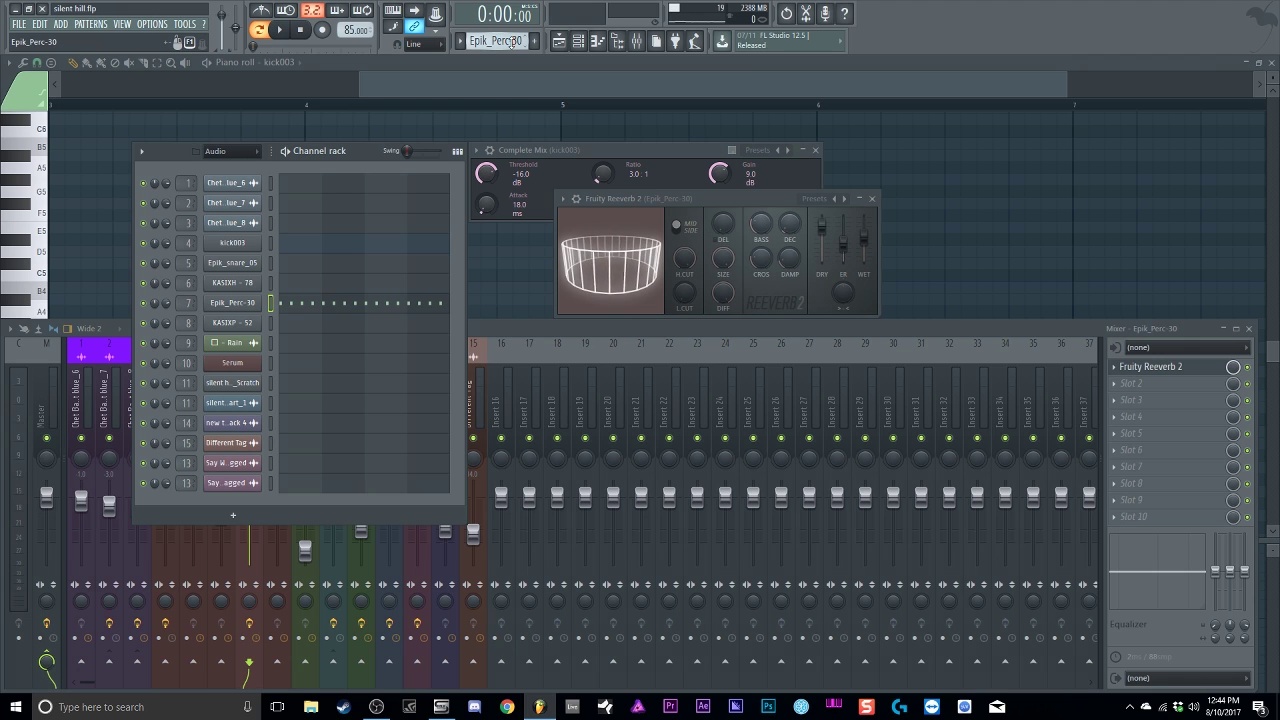
Step: Open the KASIXP - 52 channel's sample settings together with its mixer track, placing the settings window clear of the channel rack
{"action": "left_click", "coordinate": [231, 322]}
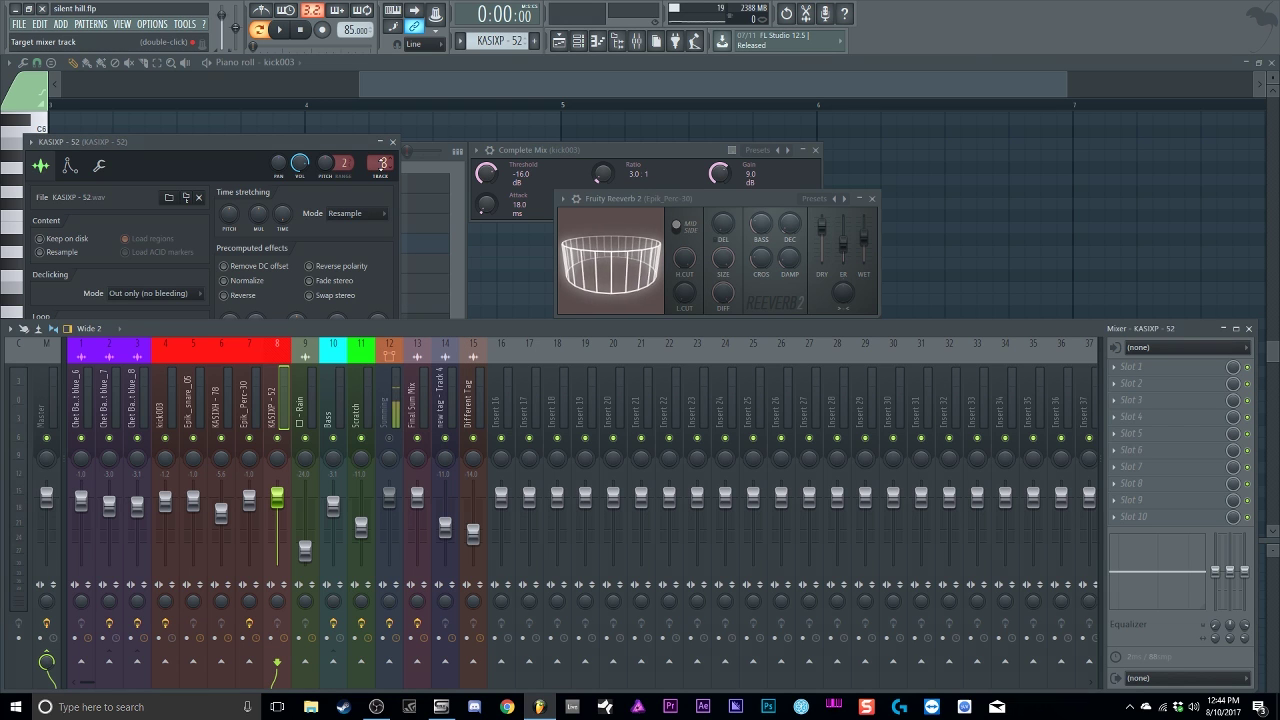
{"action": "key", "text": "F9"}
{"action": "left_click_drag", "start_coordinate": [300, 142], "coordinate": [684, 147]}
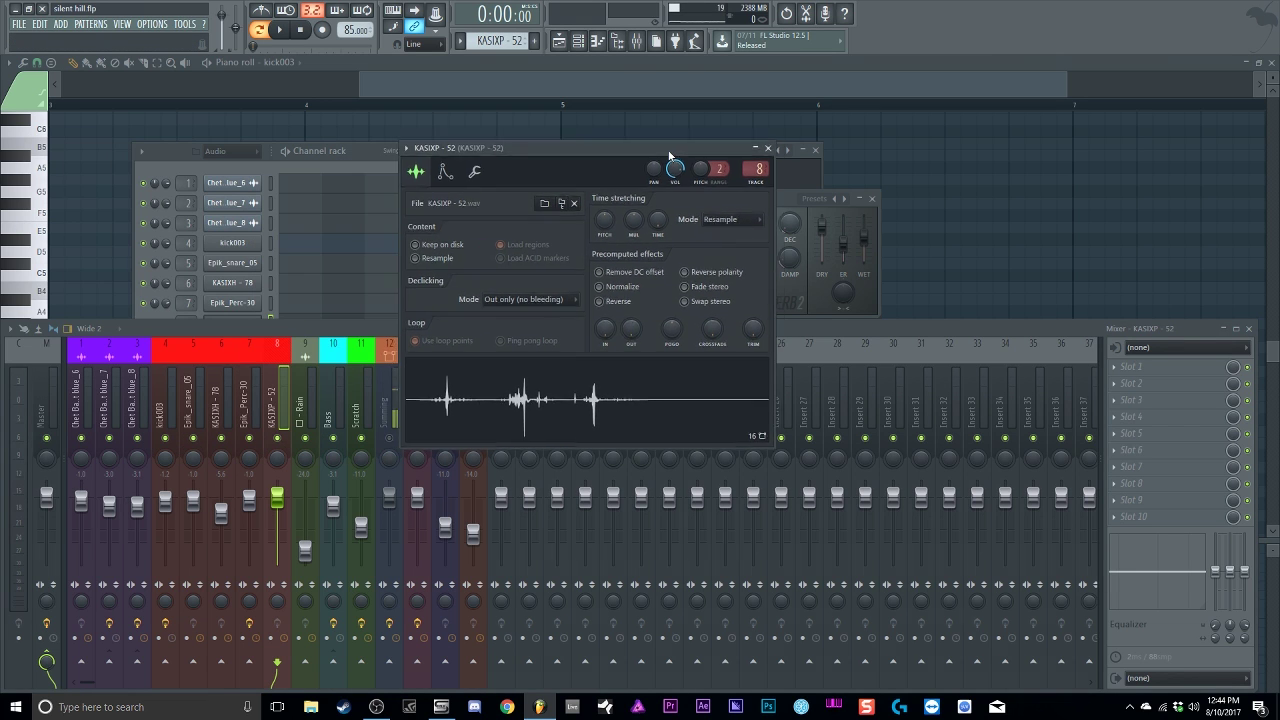
Step: Audition the KASIXP - 52 sample repeatedly from its waveform, and stop pattern playback at the end
{"action": "left_click", "coordinate": [550, 402]}
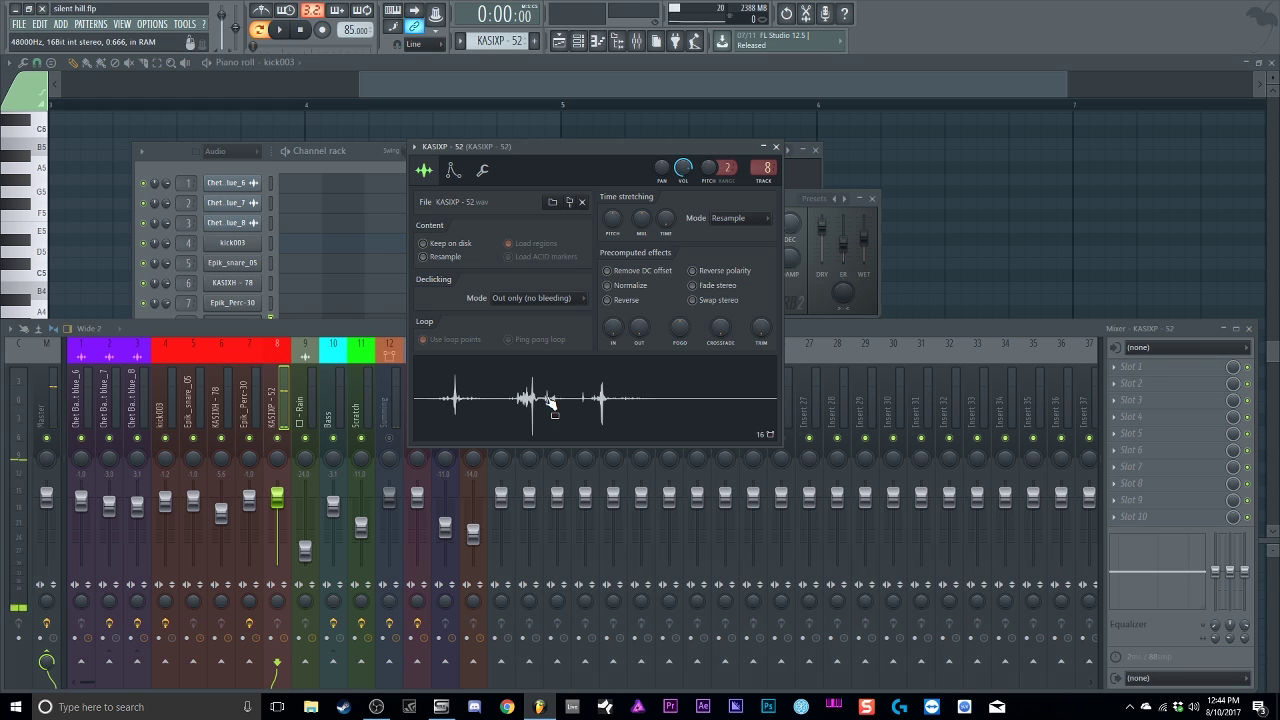
{"action": "left_click", "coordinate": [550, 402]}
{"action": "left_click", "coordinate": [550, 402]}
{"action": "right_click", "coordinate": [549, 402]}
{"action": "left_click", "coordinate": [548, 401]}
{"action": "left_click", "coordinate": [549, 402]}
{"action": "left_click", "coordinate": [546, 401]}
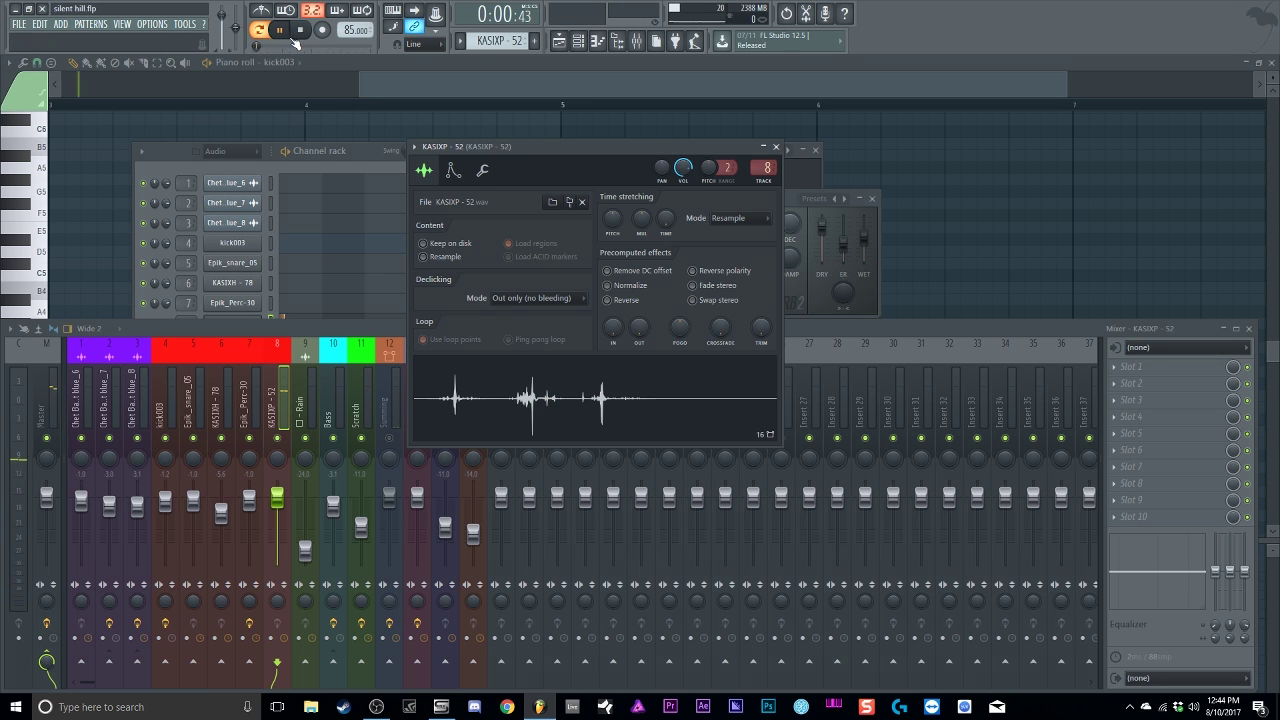
{"action": "left_click", "coordinate": [300, 30]}
Step: Unmute Tracks 5 to 8 in the playlist and audition all the drum tracks together from bar 5
{"action": "left_click", "coordinate": [364, 154]}
{"action": "left_click", "coordinate": [558, 40]}
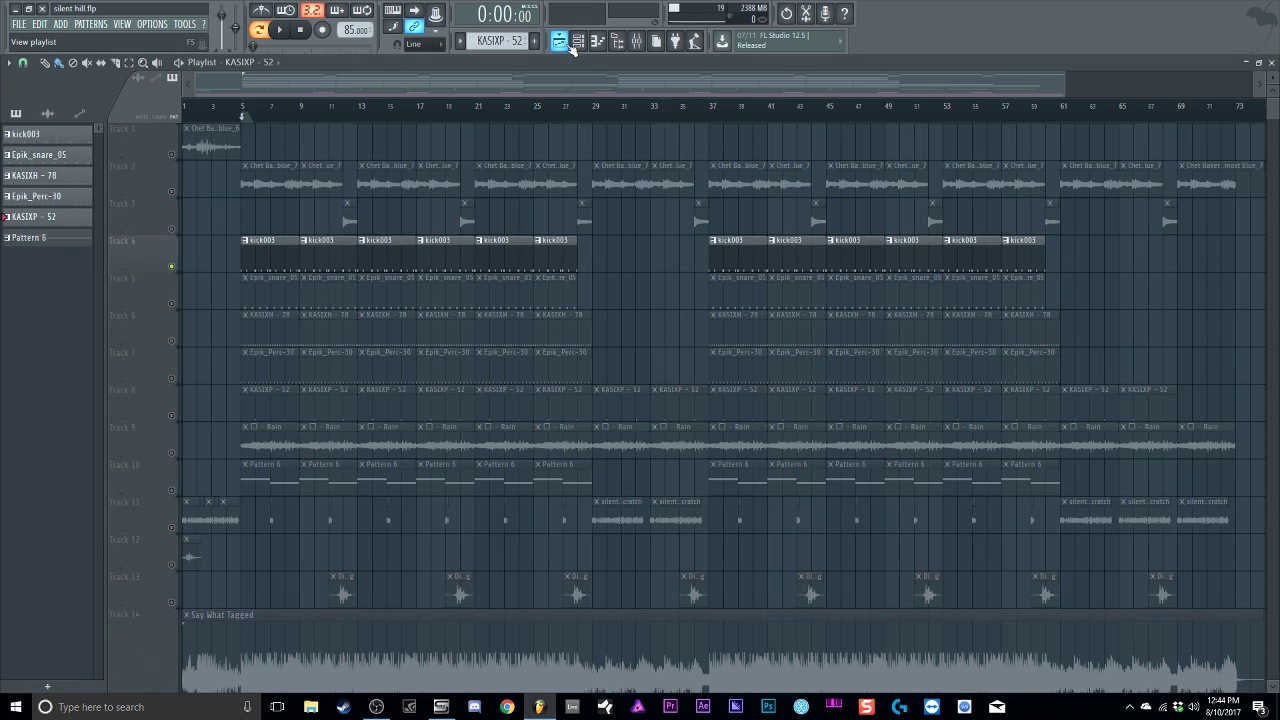
{"action": "left_click", "coordinate": [171, 303]}
{"action": "left_click", "coordinate": [171, 340]}
{"action": "left_click", "coordinate": [171, 378]}
{"action": "left_click", "coordinate": [171, 415]}
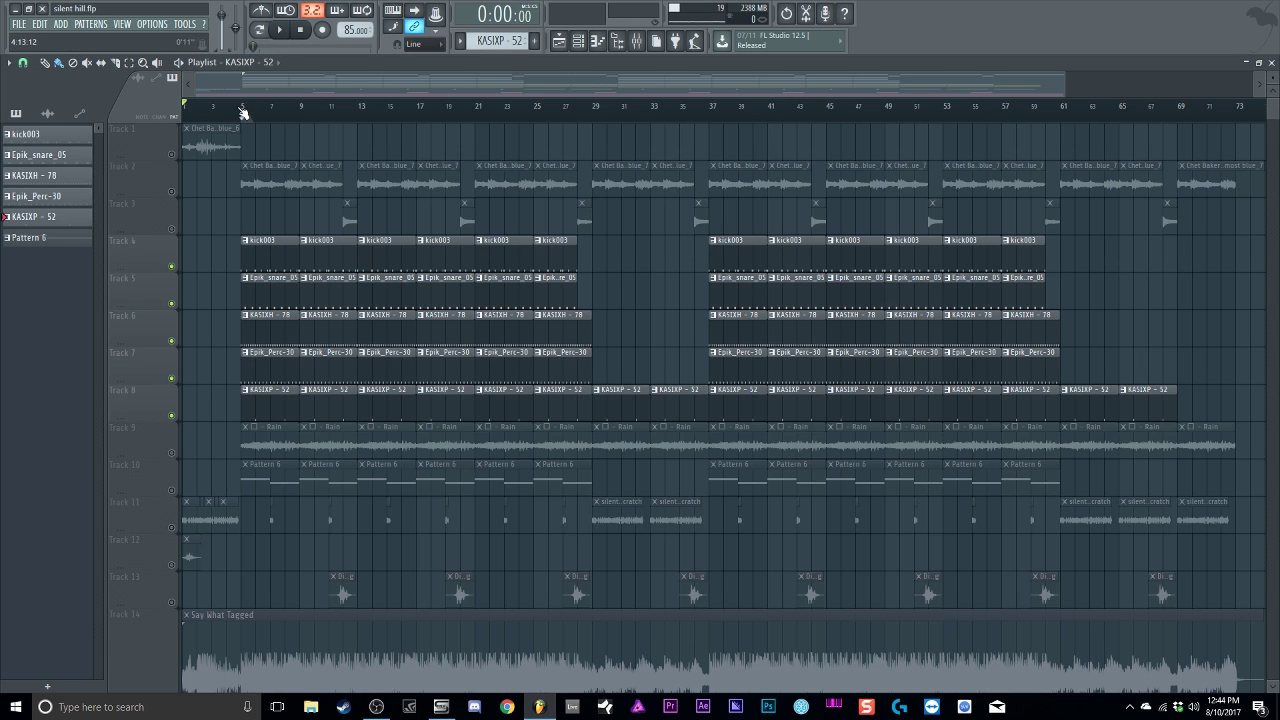
{"action": "left_click", "coordinate": [250, 108]}
{"action": "left_click", "coordinate": [289, 34]}
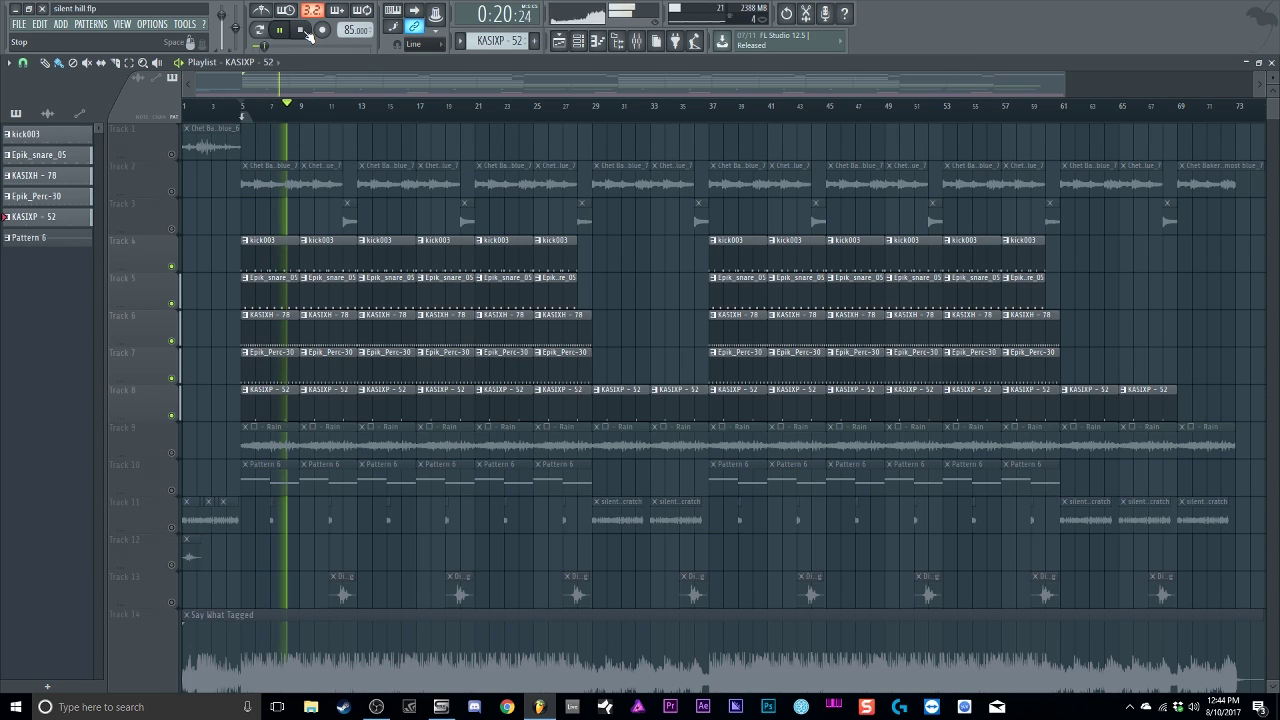
{"action": "left_click", "coordinate": [304, 30]}
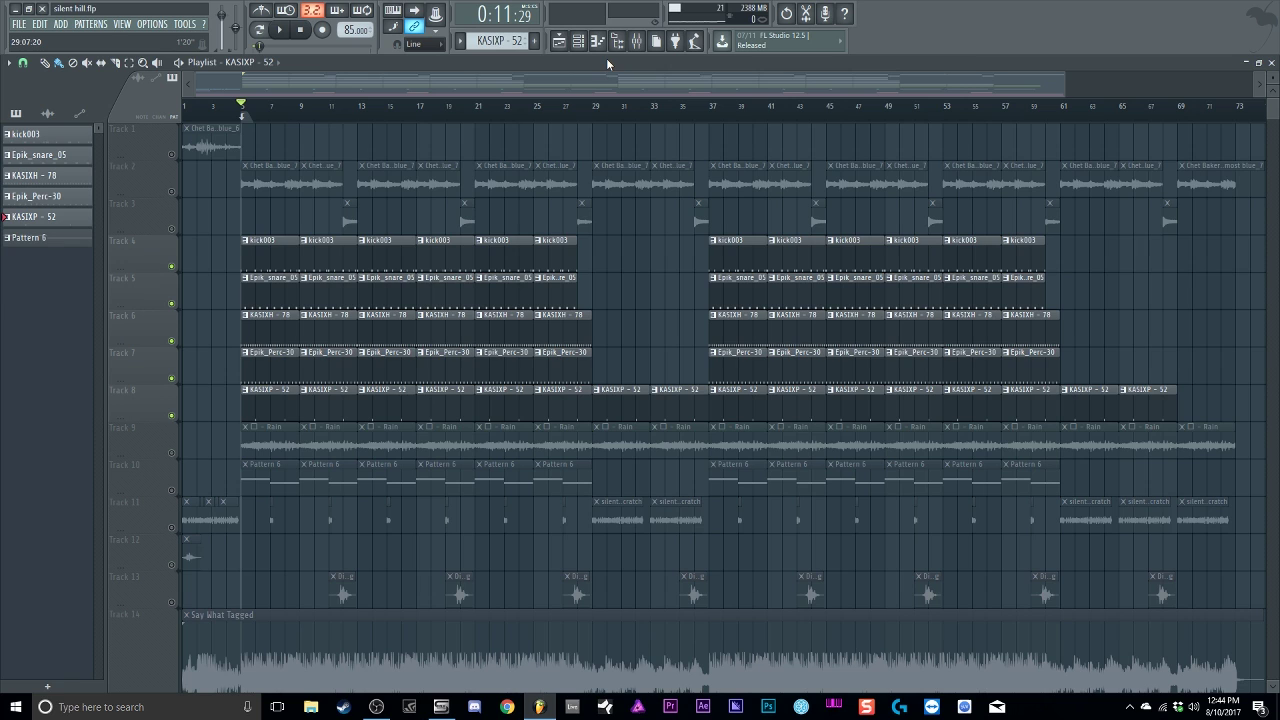
Step: Examine the notes and velocities of the kick003 pattern and of the KASIXH - 78 pattern in the piano roll
{"action": "left_click", "coordinate": [637, 42]}
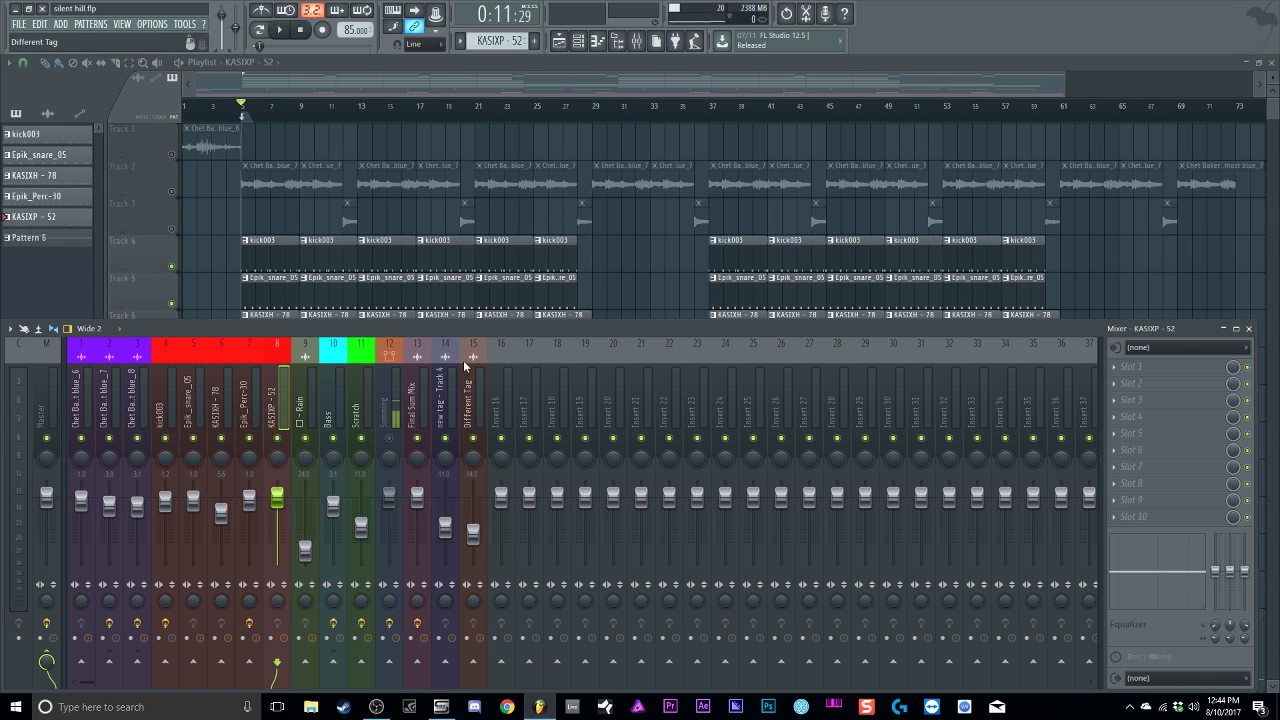
{"action": "double_click", "coordinate": [383, 248]}
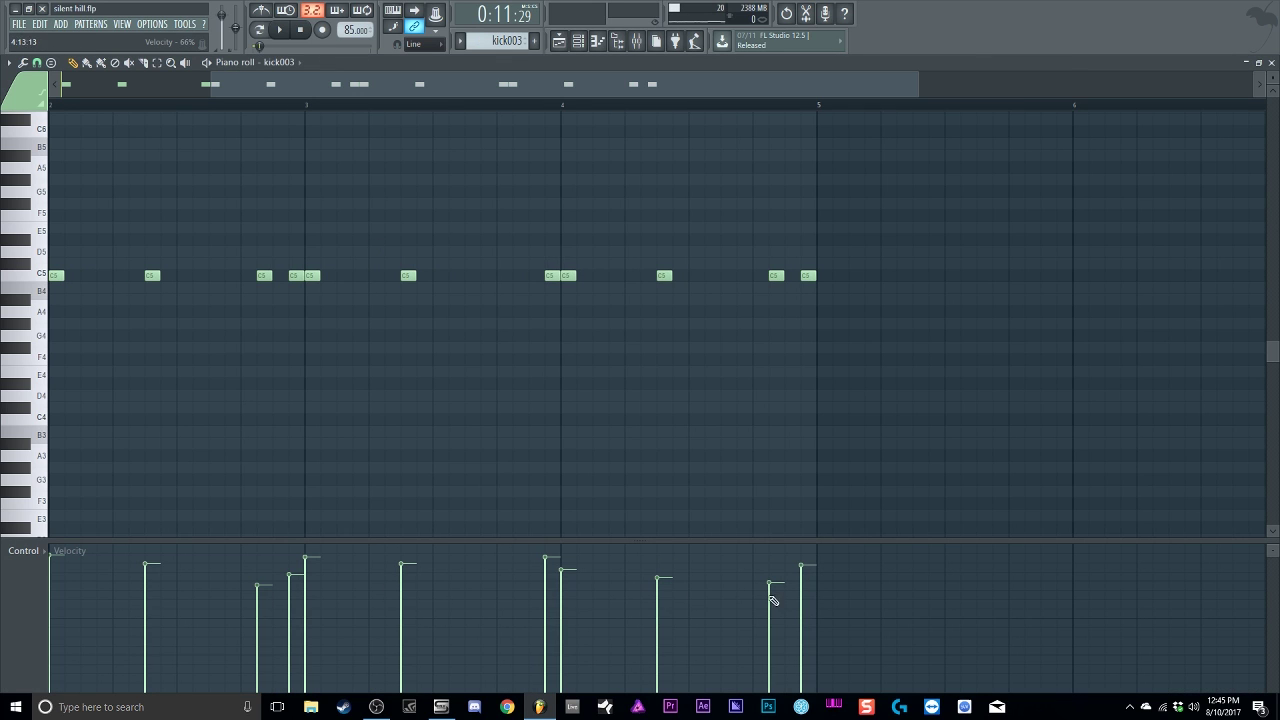
{"action": "left_click", "coordinate": [578, 41]}
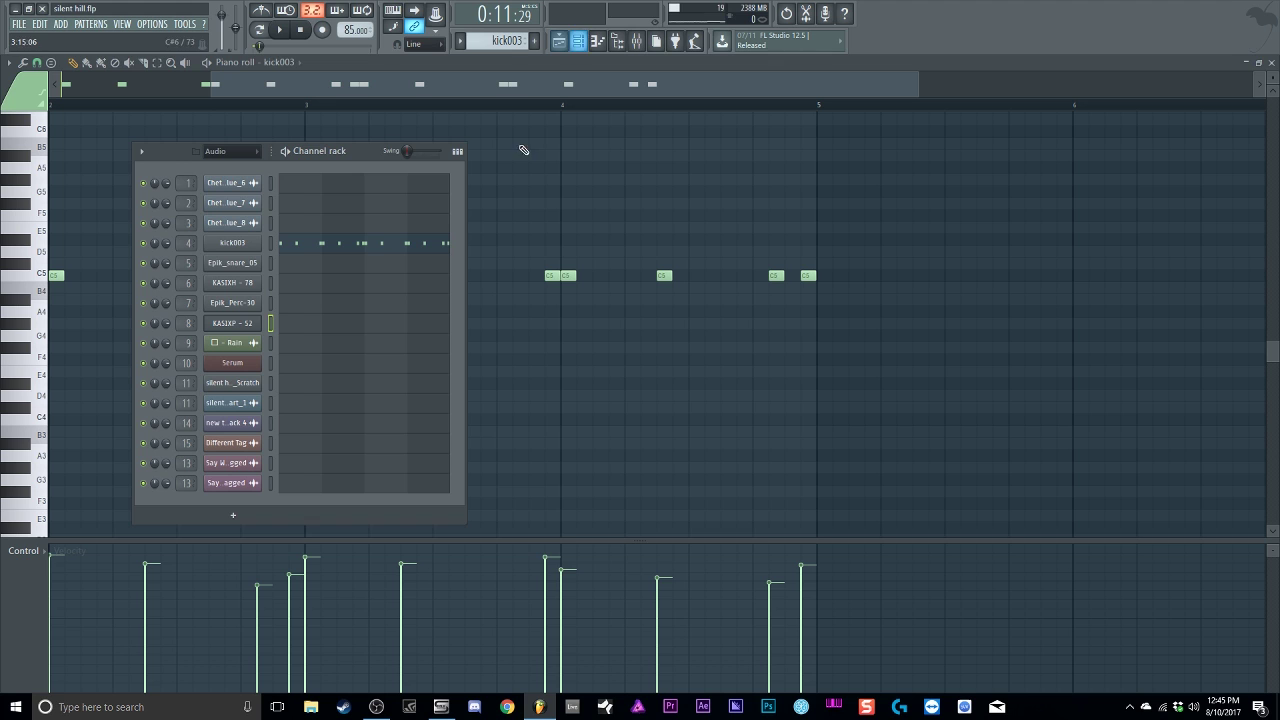
{"action": "left_click", "coordinate": [252, 272]}
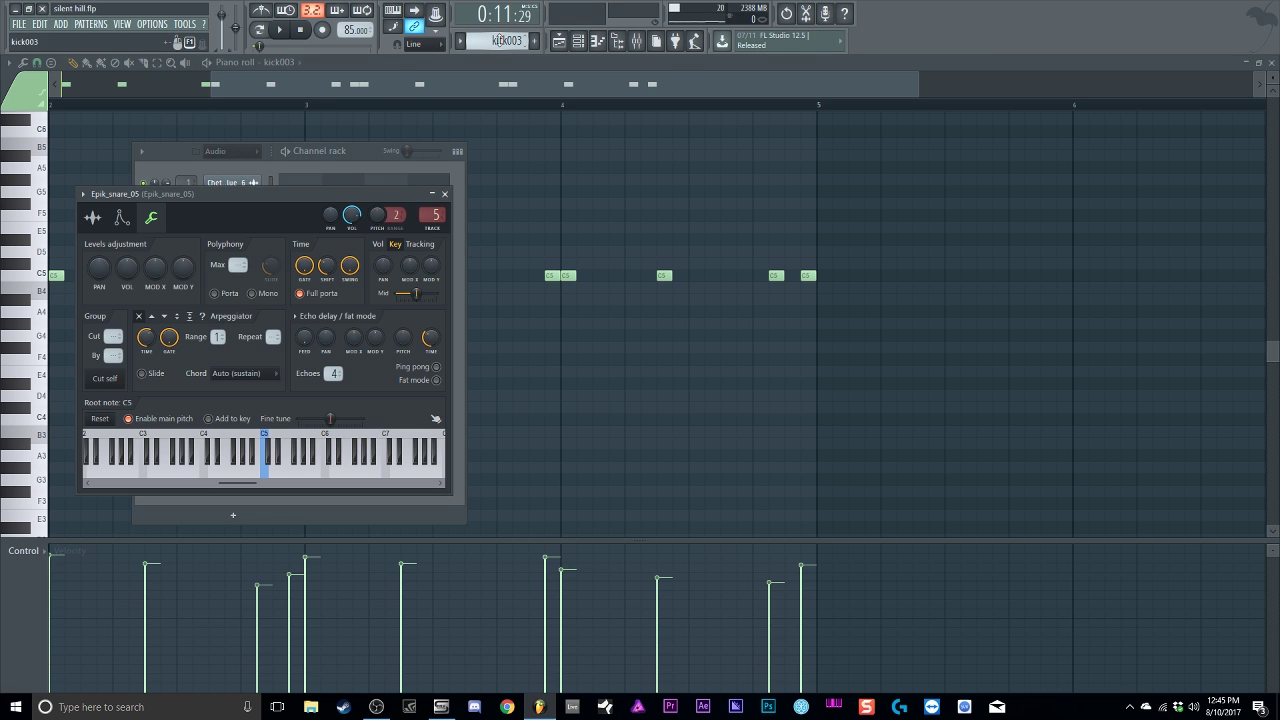
{"action": "left_click", "coordinate": [407, 165]}
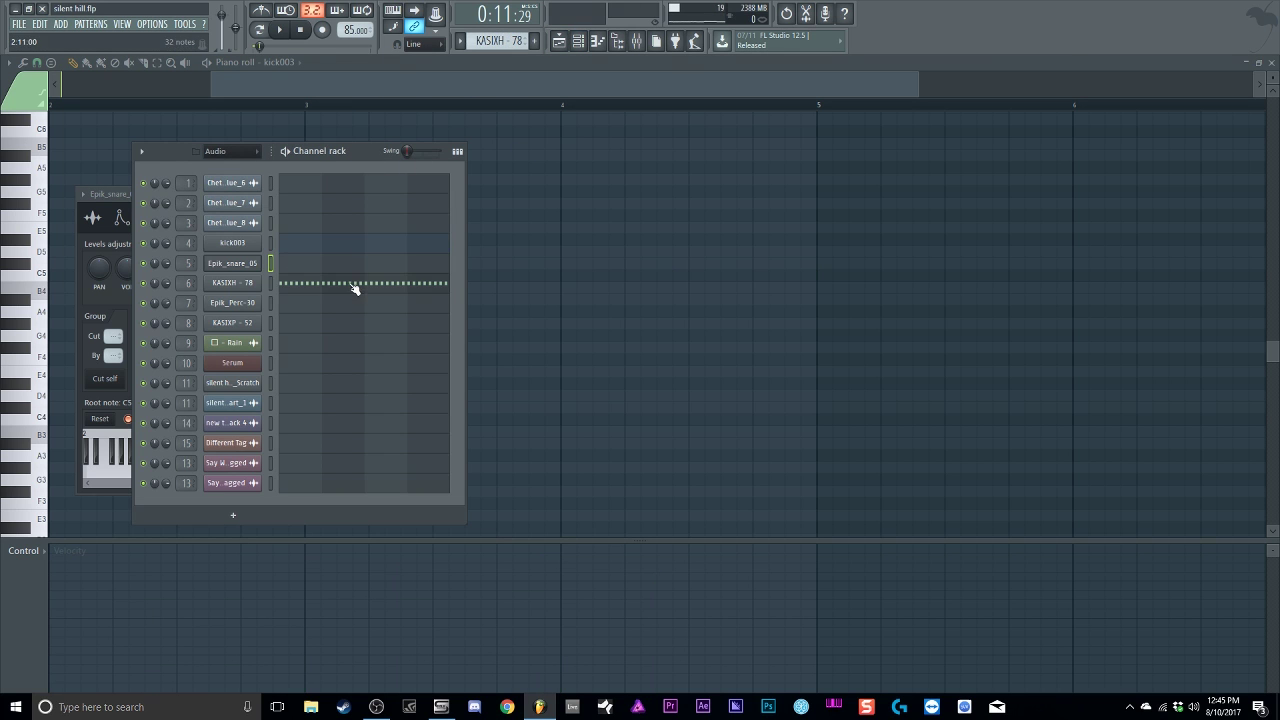
{"action": "left_click", "coordinate": [355, 285]}
{"action": "left_click_drag", "start_coordinate": [395, 83], "coordinate": [245, 83]}
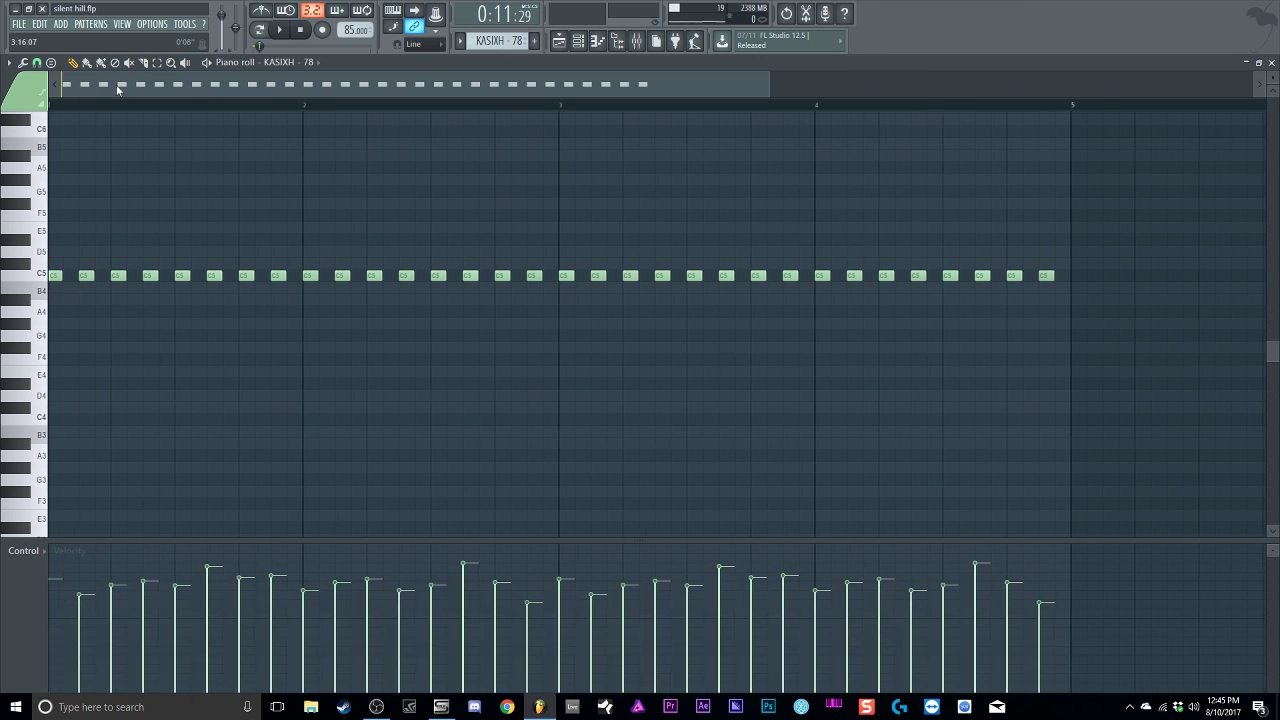
Step: Return to the playlist, solo the Rain track, and audition it from bar 5
{"action": "left_click", "coordinate": [578, 41]}
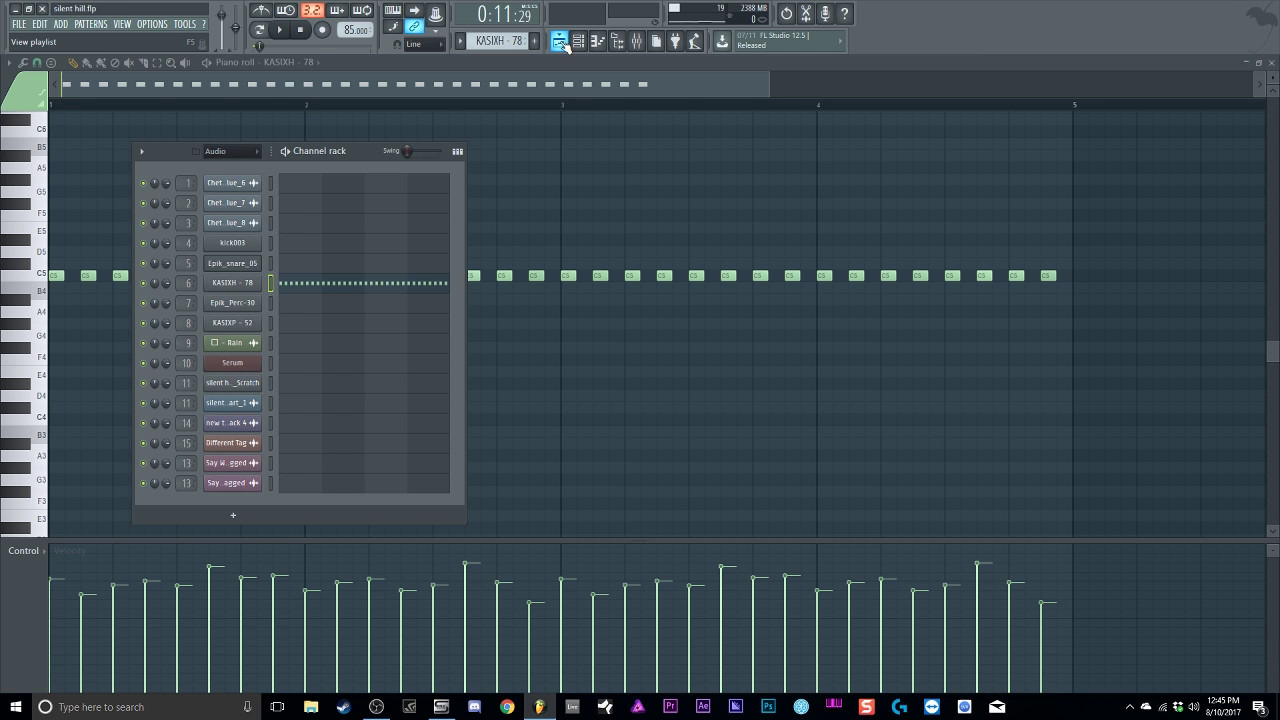
{"action": "left_click", "coordinate": [560, 41]}
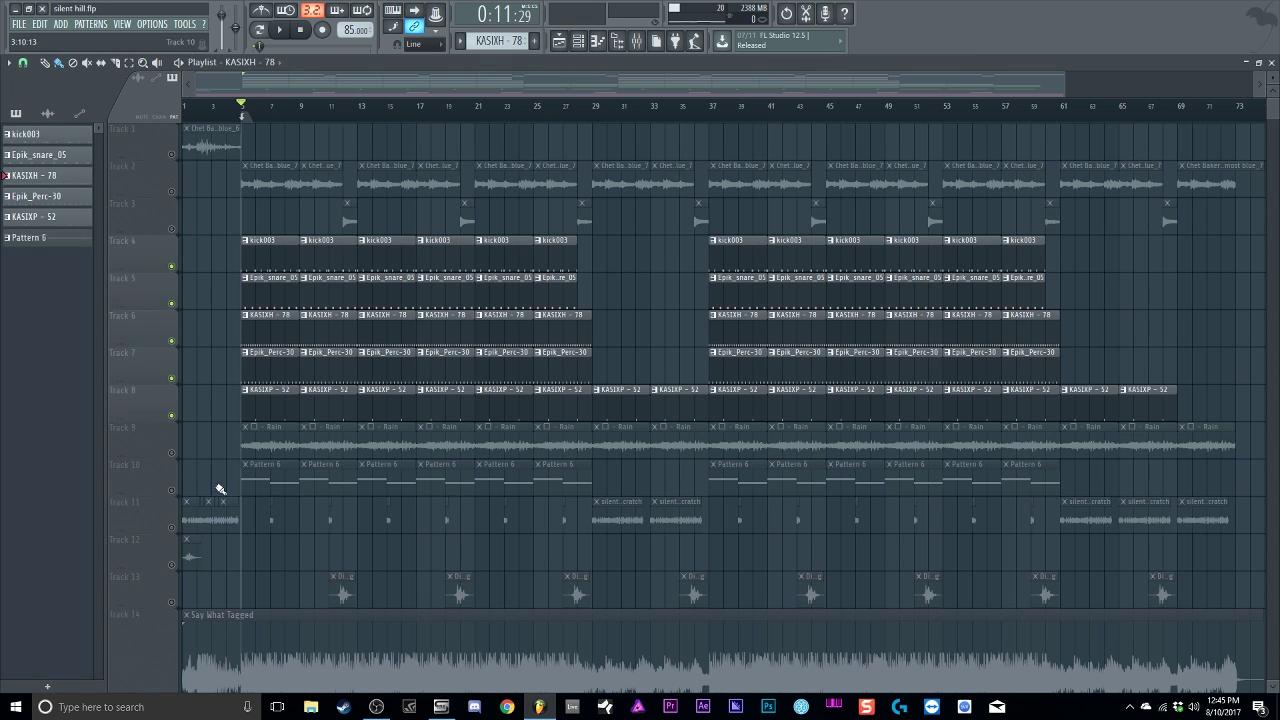
{"action": "right_click", "coordinate": [174, 455]}
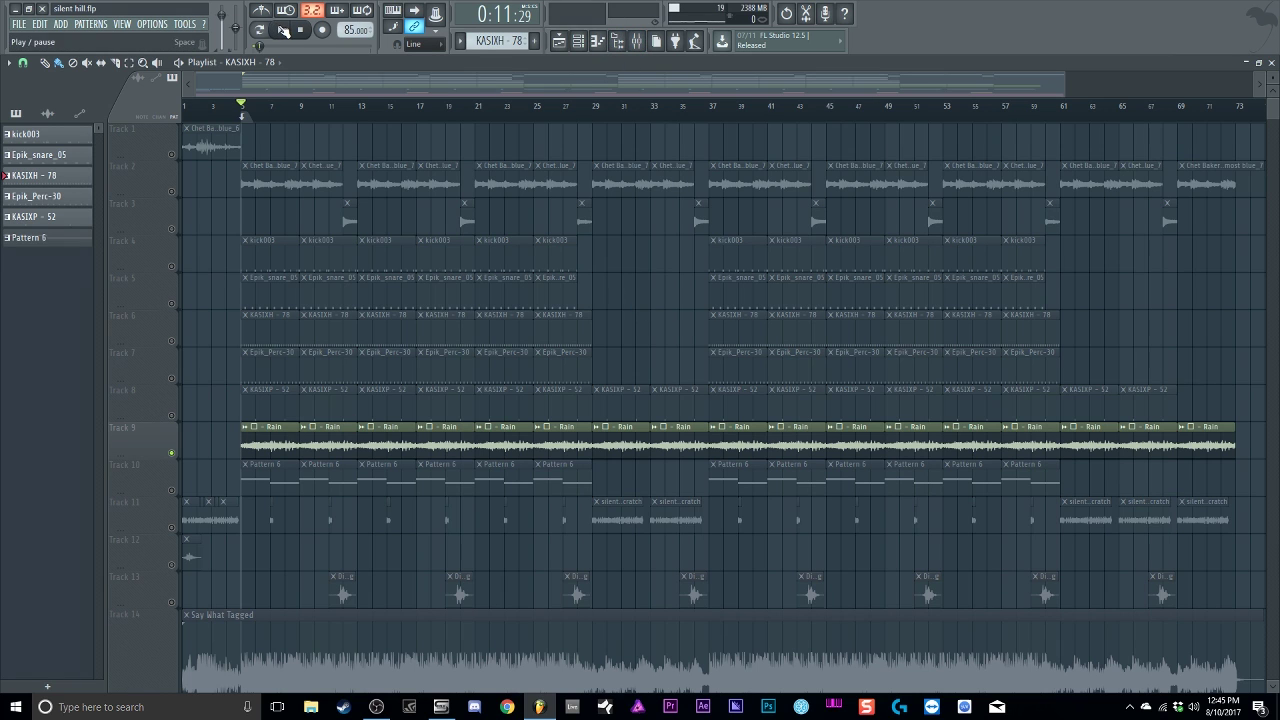
{"action": "left_click", "coordinate": [284, 31]}
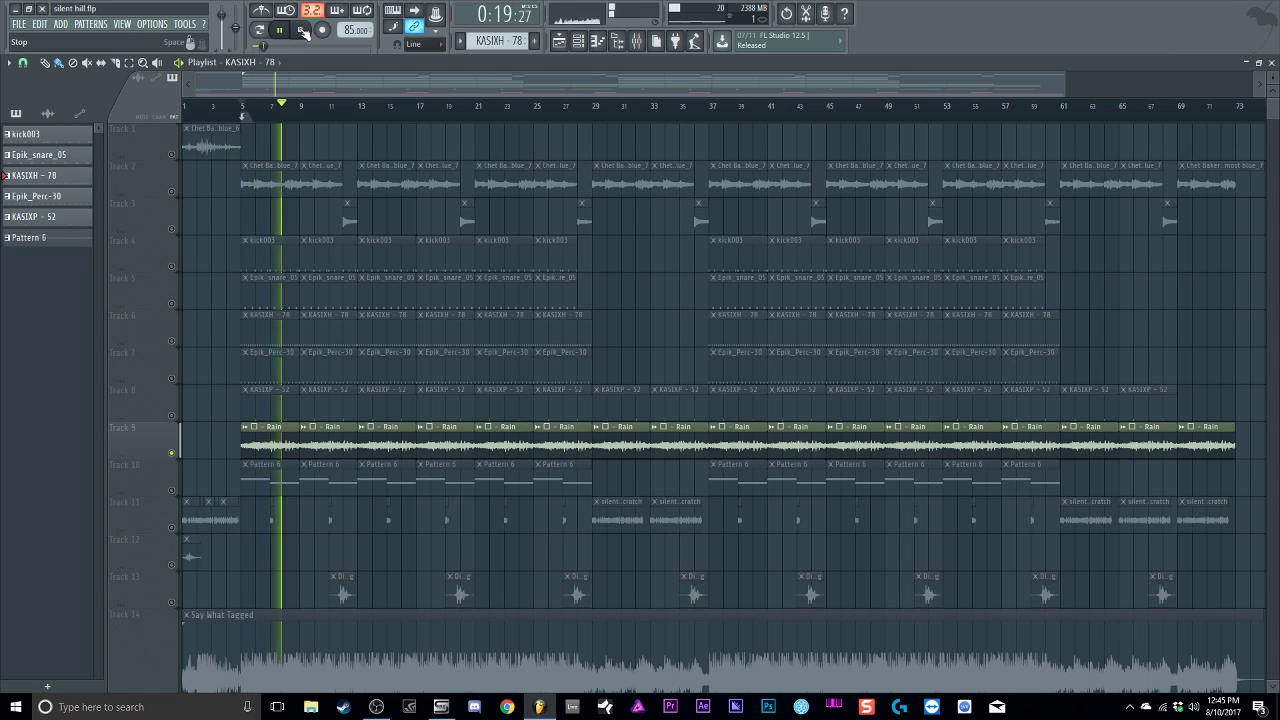
{"action": "left_click", "coordinate": [303, 31]}
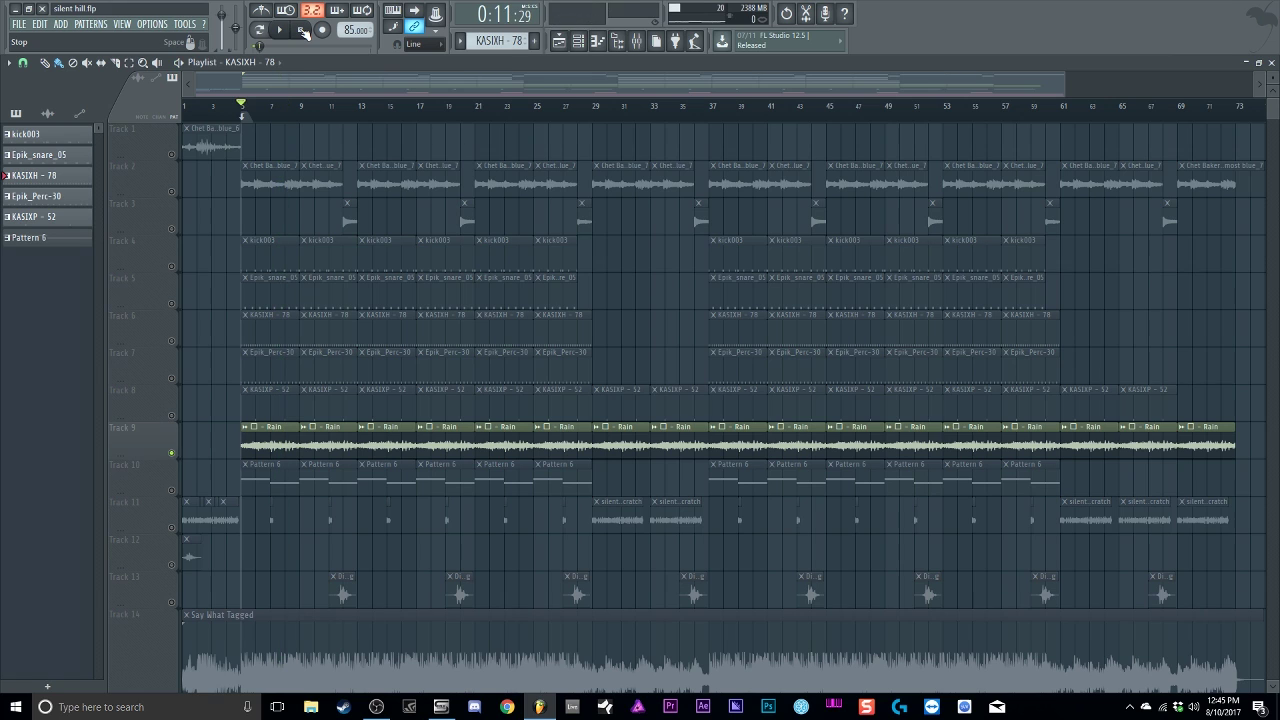
Step: Unmute Track 2 and audition it together with the Rain track from bar 5, and inspect the Rain channel's mixer effect slots
{"action": "left_click", "coordinate": [174, 418]}
{"action": "left_click", "coordinate": [176, 378]}
{"action": "left_click", "coordinate": [178, 342]}
{"action": "left_click", "coordinate": [176, 378]}
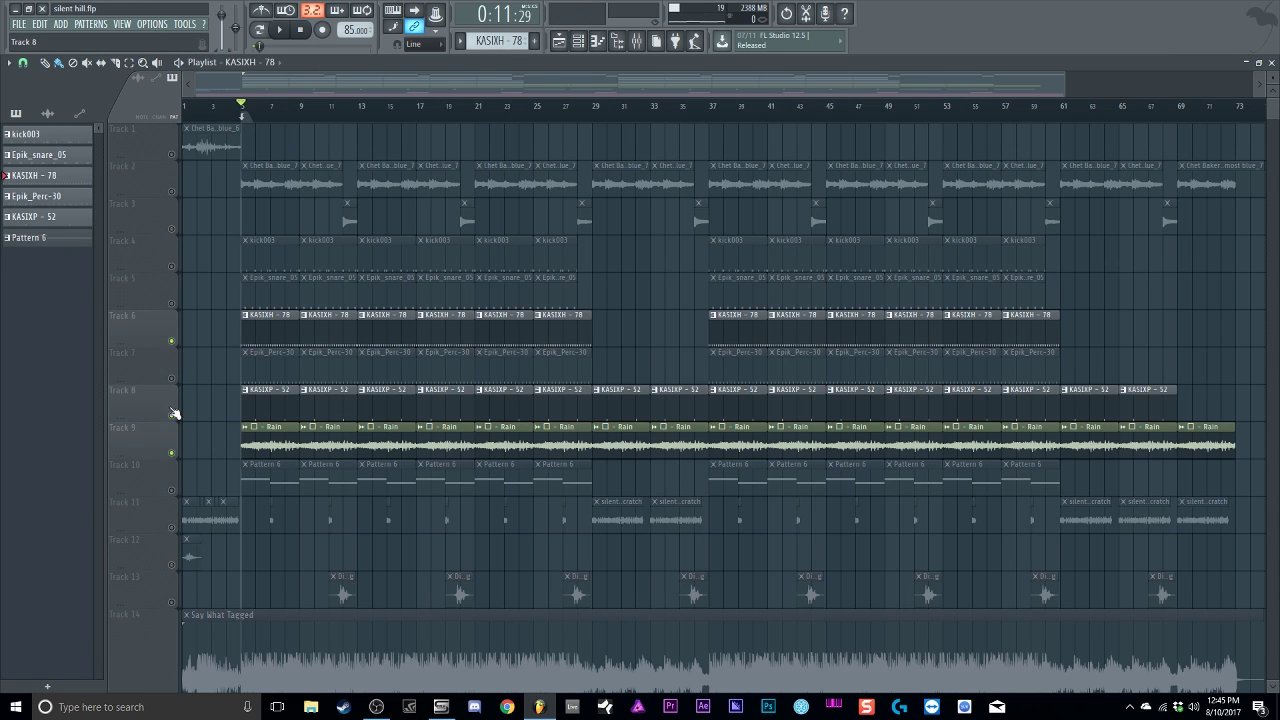
{"action": "left_click", "coordinate": [174, 415]}
{"action": "left_click", "coordinate": [171, 342]}
{"action": "left_click", "coordinate": [174, 192]}
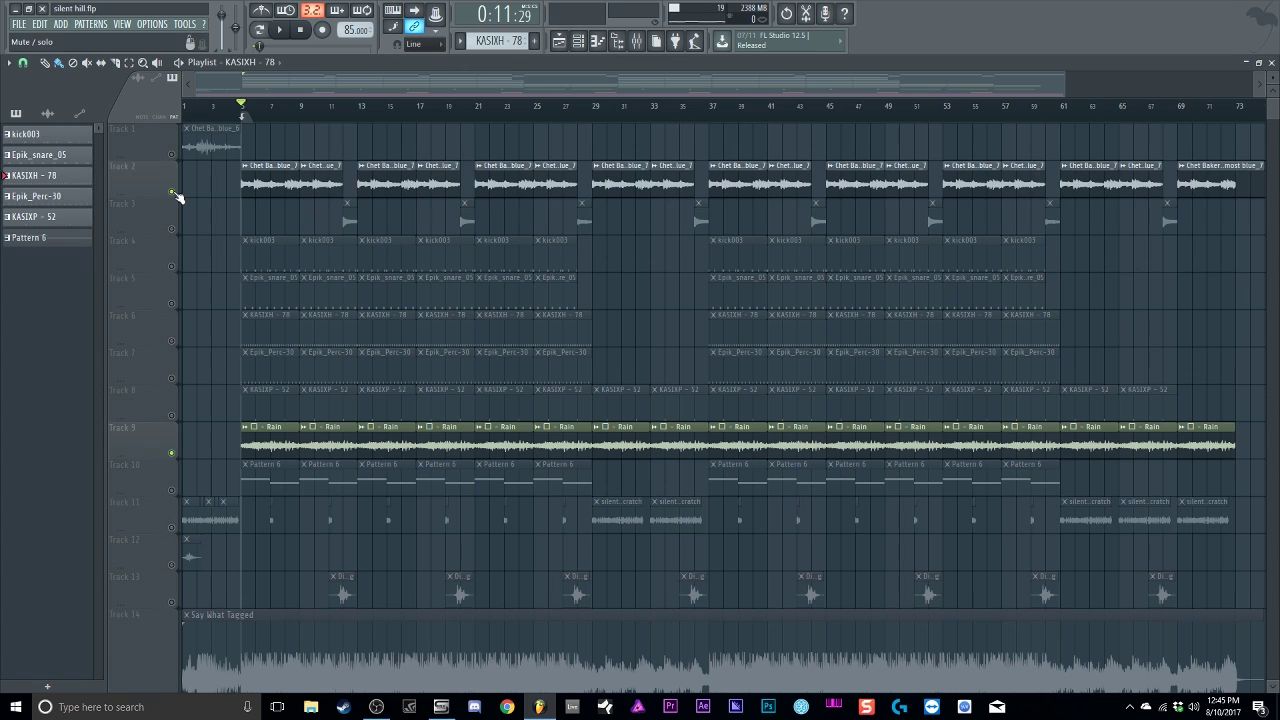
{"action": "left_click", "coordinate": [282, 30]}
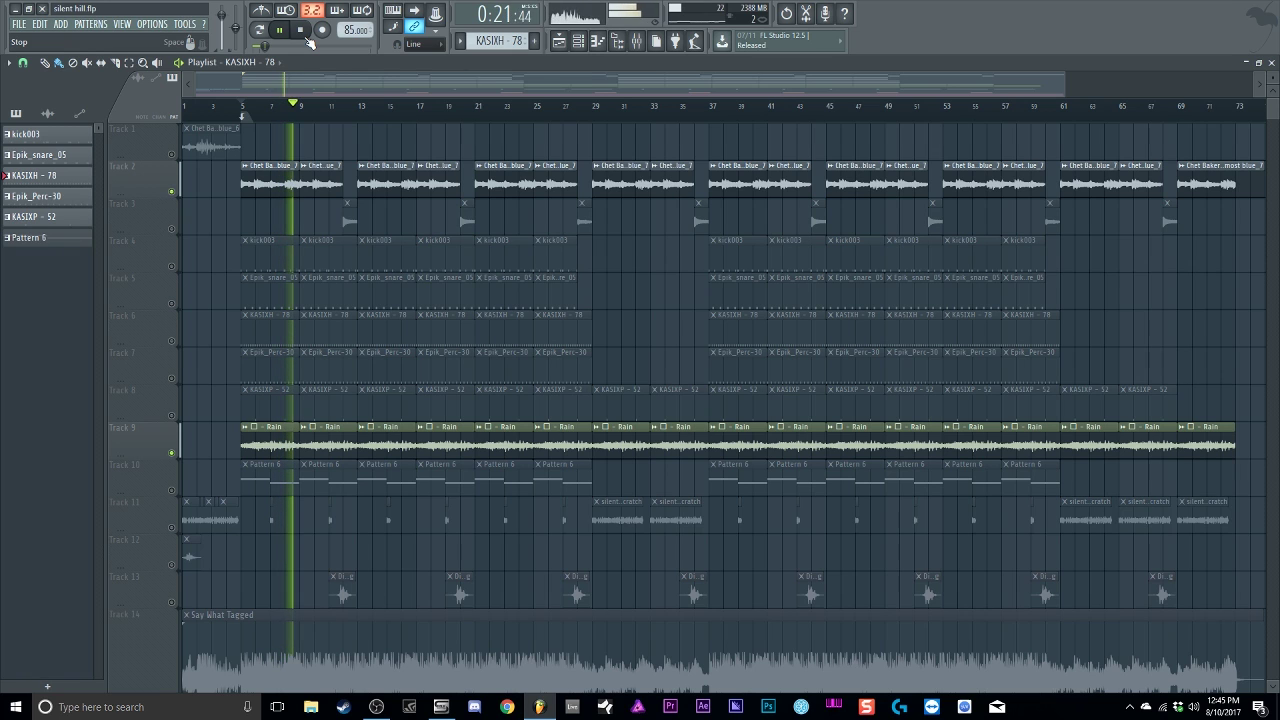
{"action": "left_click", "coordinate": [309, 39]}
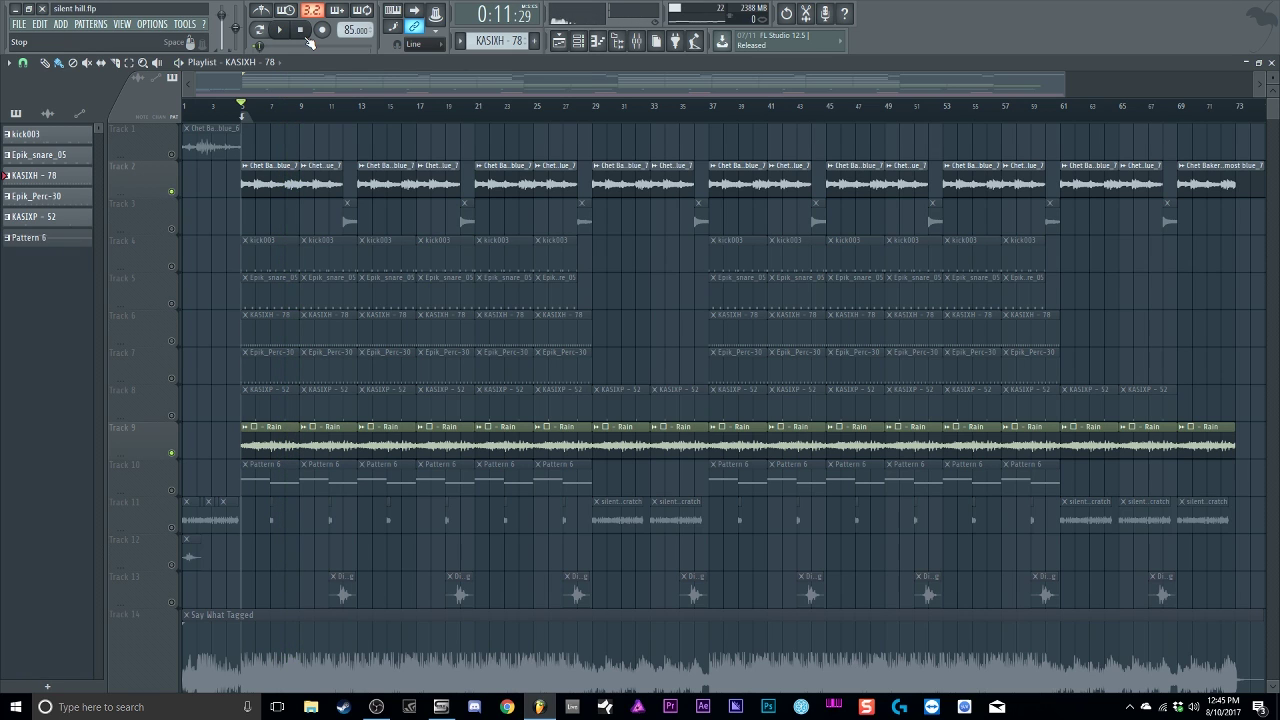
{"action": "left_click", "coordinate": [636, 42]}
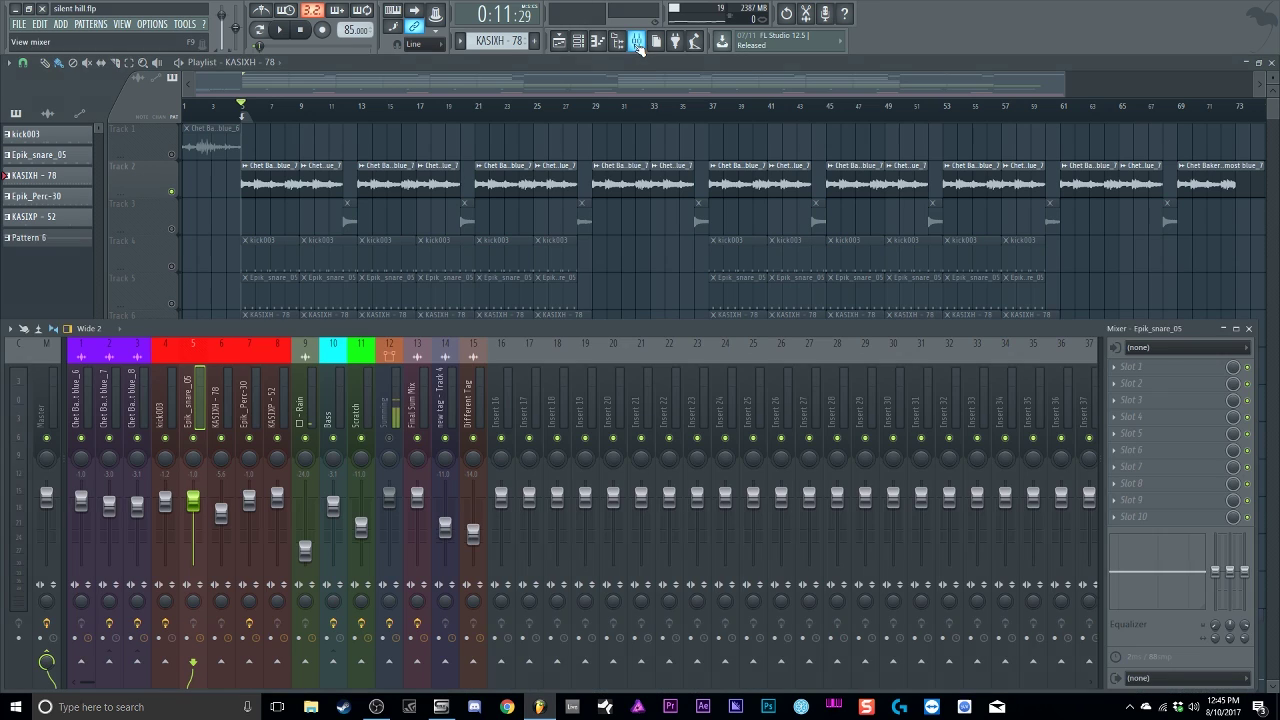
{"action": "left_click", "coordinate": [313, 409]}
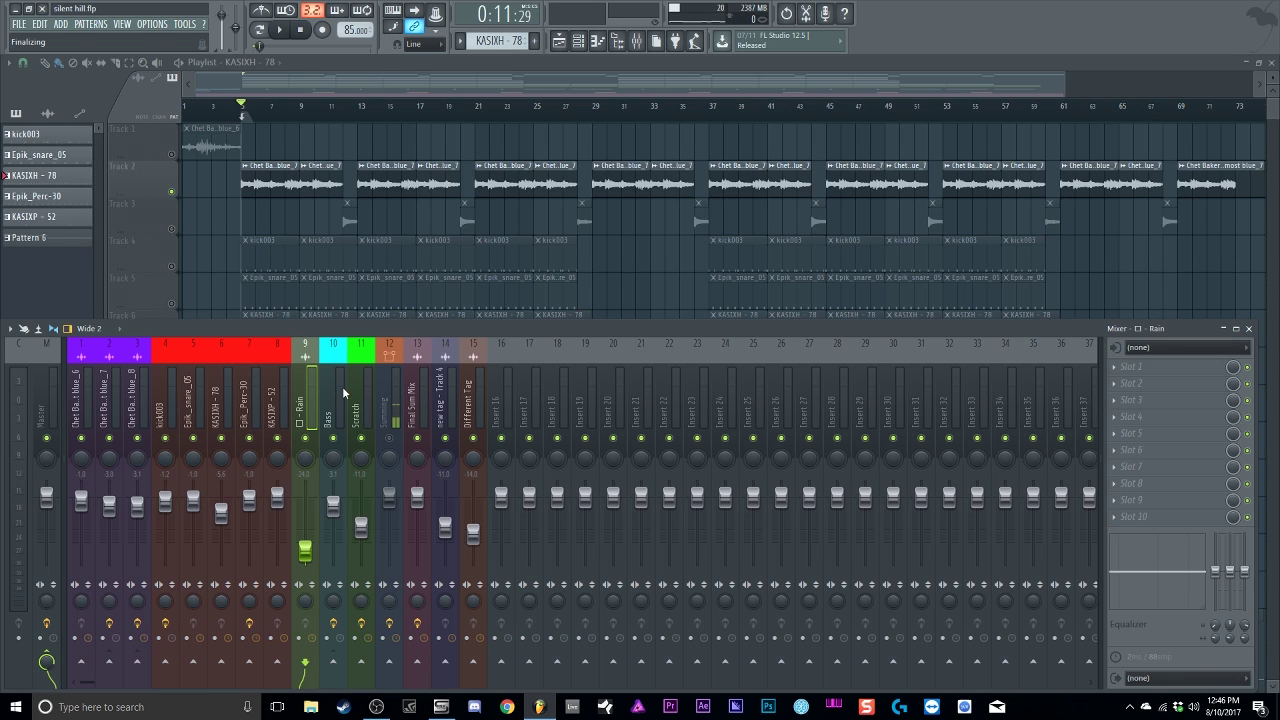
Step: Switch to Pattern 6, inspect its Serum bass instrument, and examine its notes in the piano roll
{"action": "left_click", "coordinate": [558, 42]}
{"action": "scroll", "coordinate": [497, 42], "scroll_direction": "down", "scroll_amount": 3}
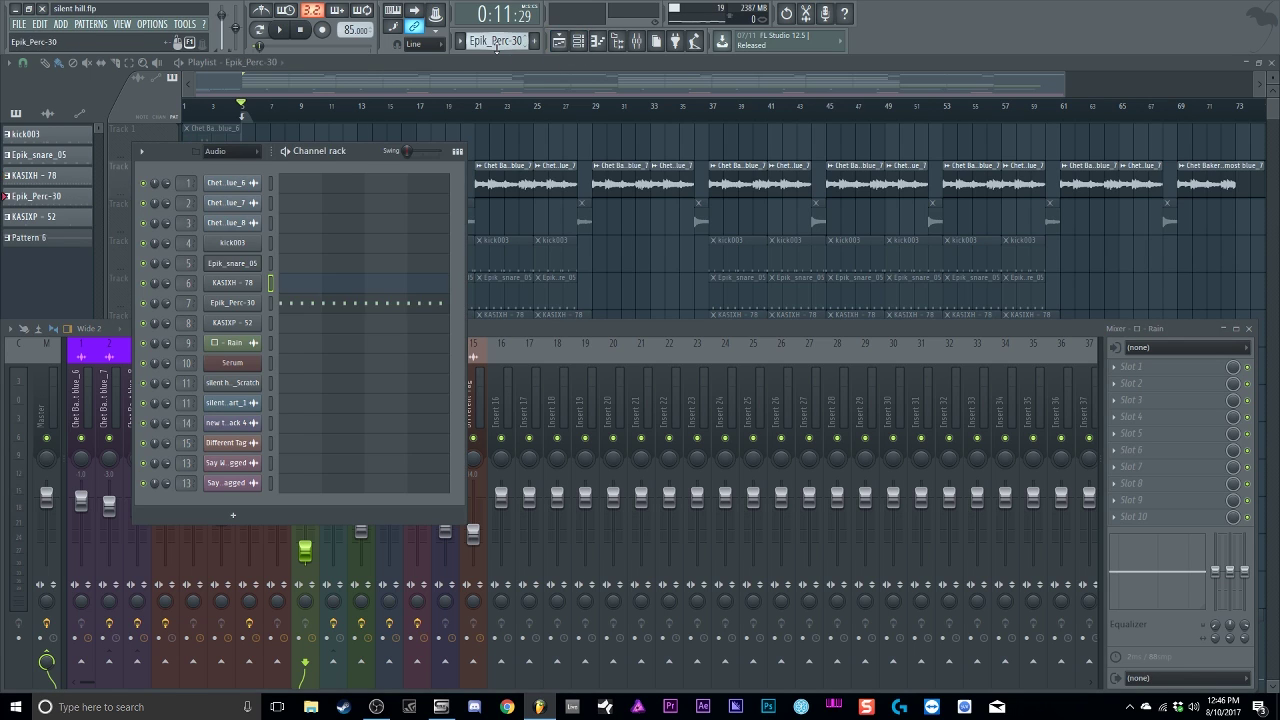
{"action": "left_click", "coordinate": [249, 366]}
{"action": "left_click_drag", "start_coordinate": [532, 179], "coordinate": [944, 63]}
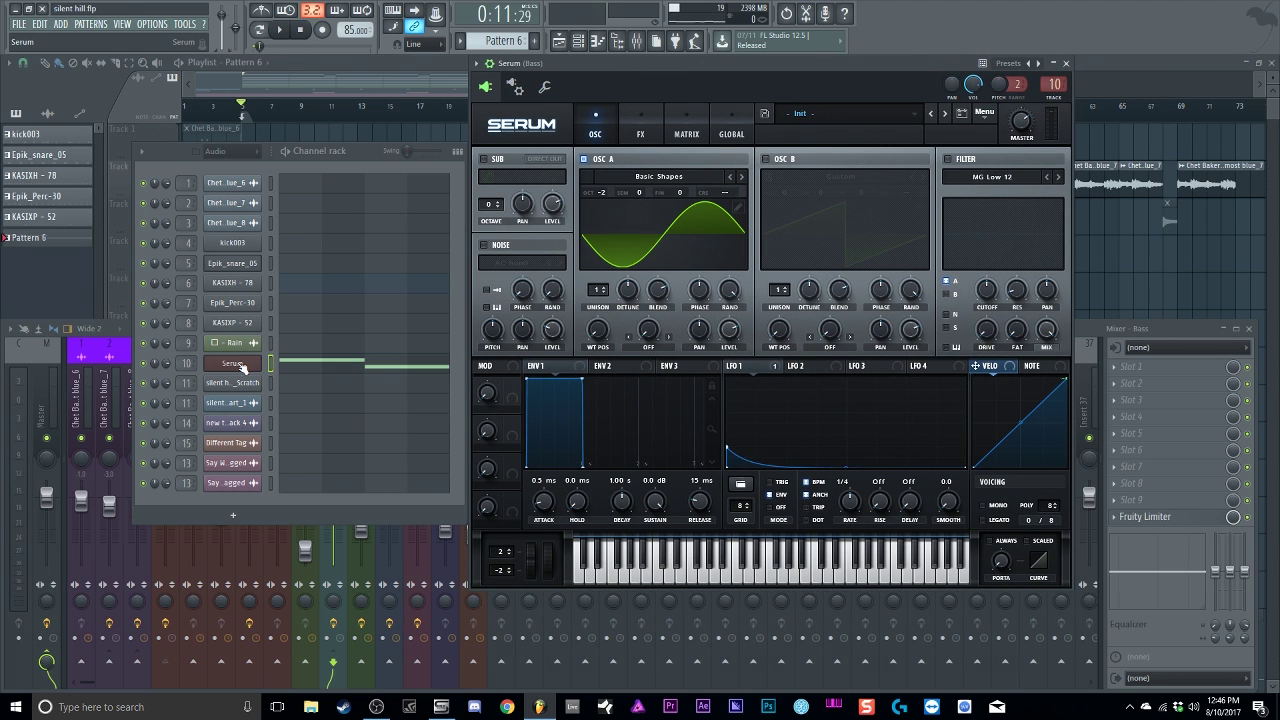
{"action": "left_click", "coordinate": [322, 373]}
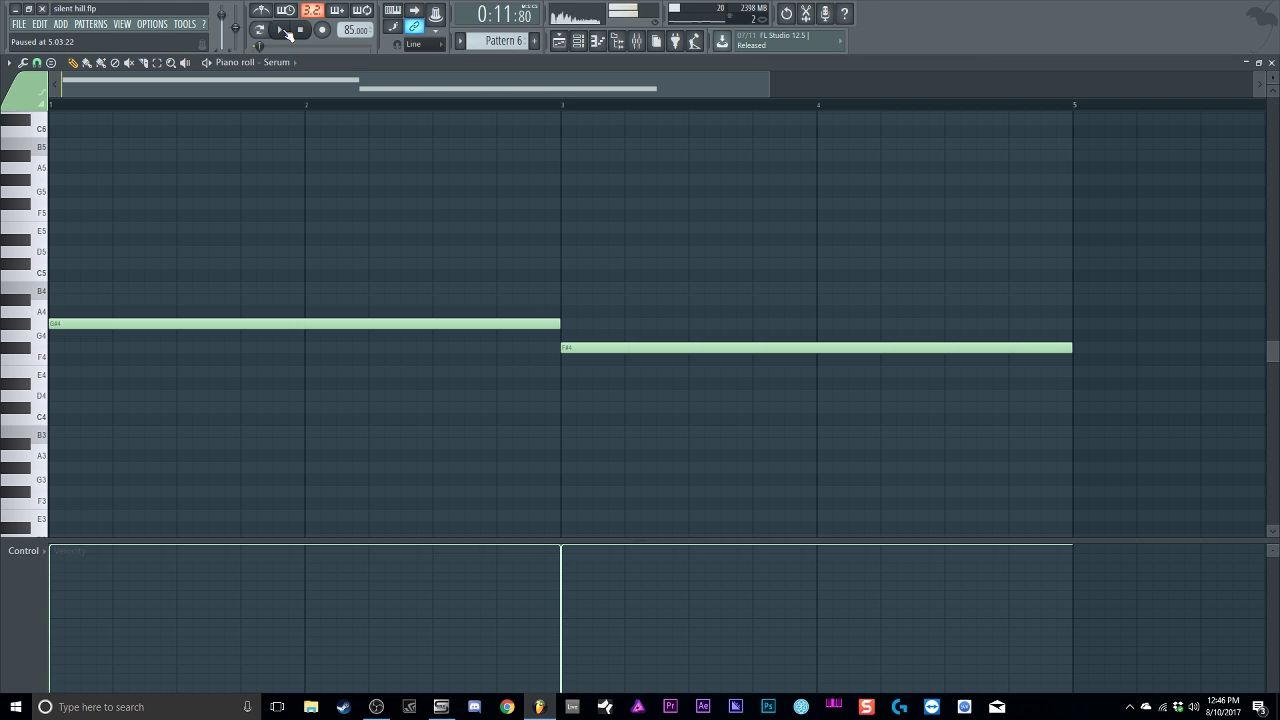
{"action": "left_click", "coordinate": [579, 42]}
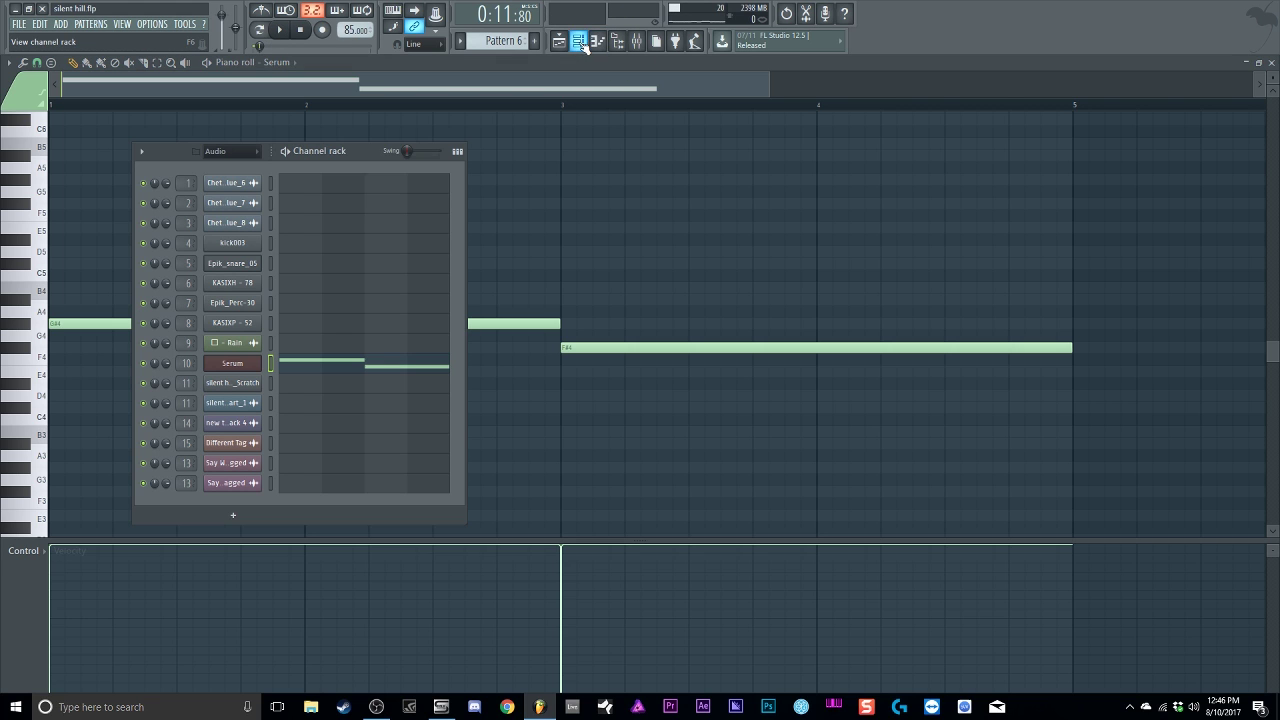
{"action": "left_click", "coordinate": [636, 42]}
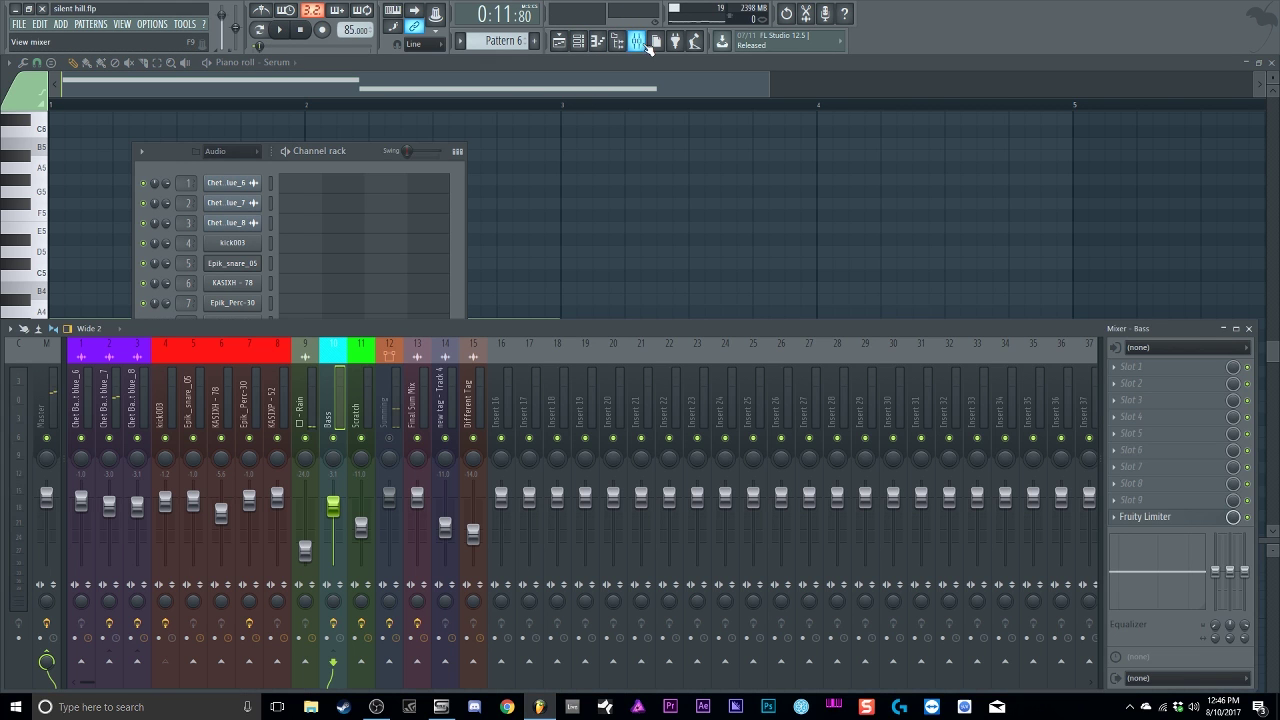
Step: Return to the playlist, solo Track 10, and audition the Pattern 6 bass from bar 5
{"action": "left_click", "coordinate": [362, 160]}
{"action": "left_click", "coordinate": [559, 41]}
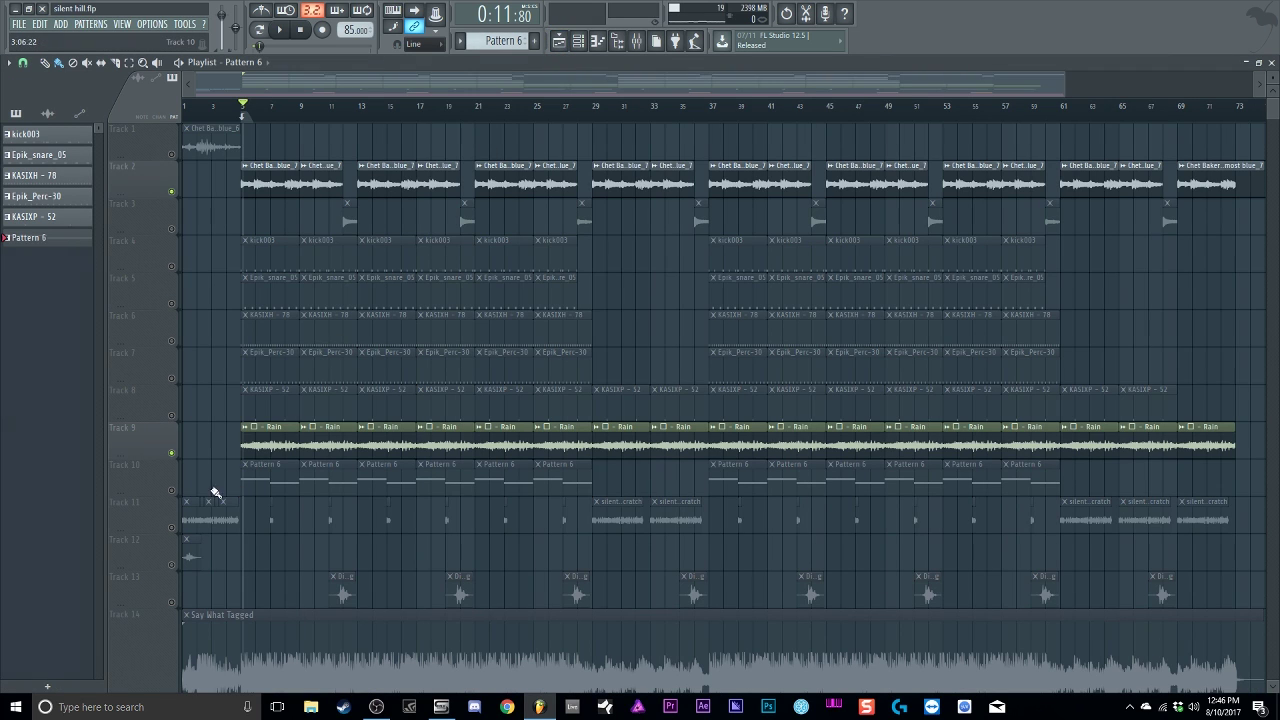
{"action": "left_click", "coordinate": [180, 493]}
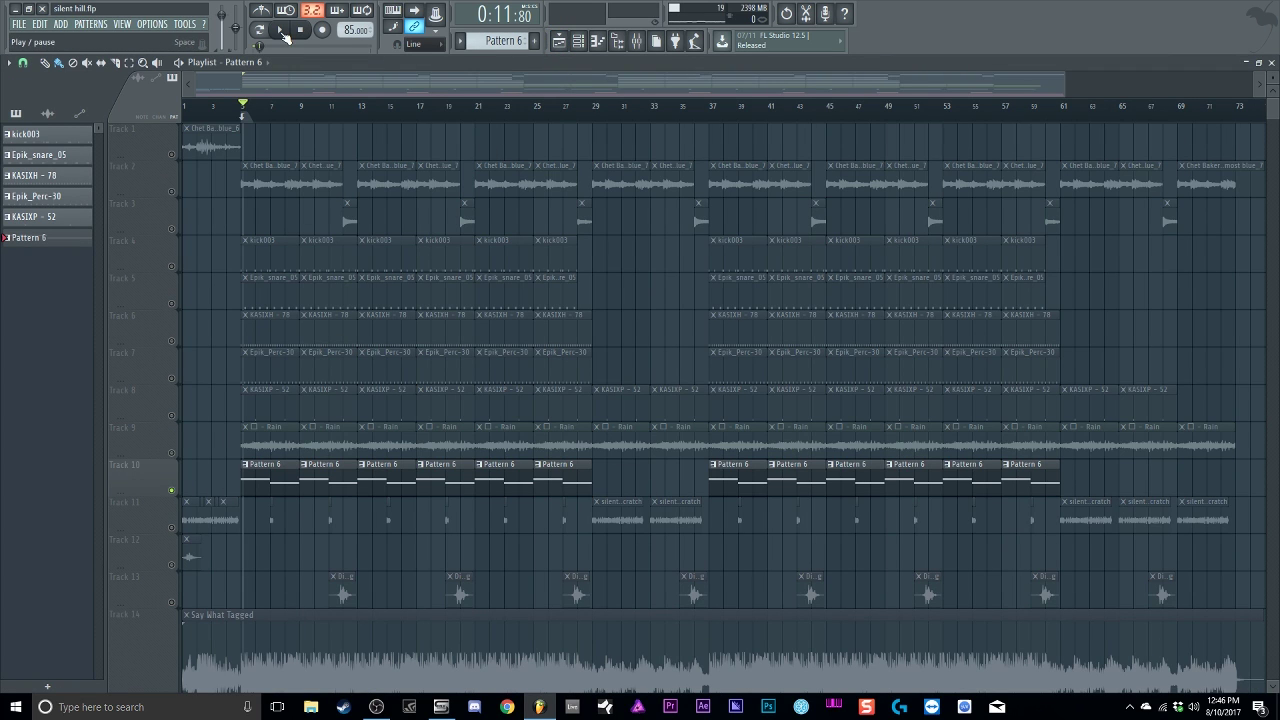
{"action": "left_click", "coordinate": [282, 30]}
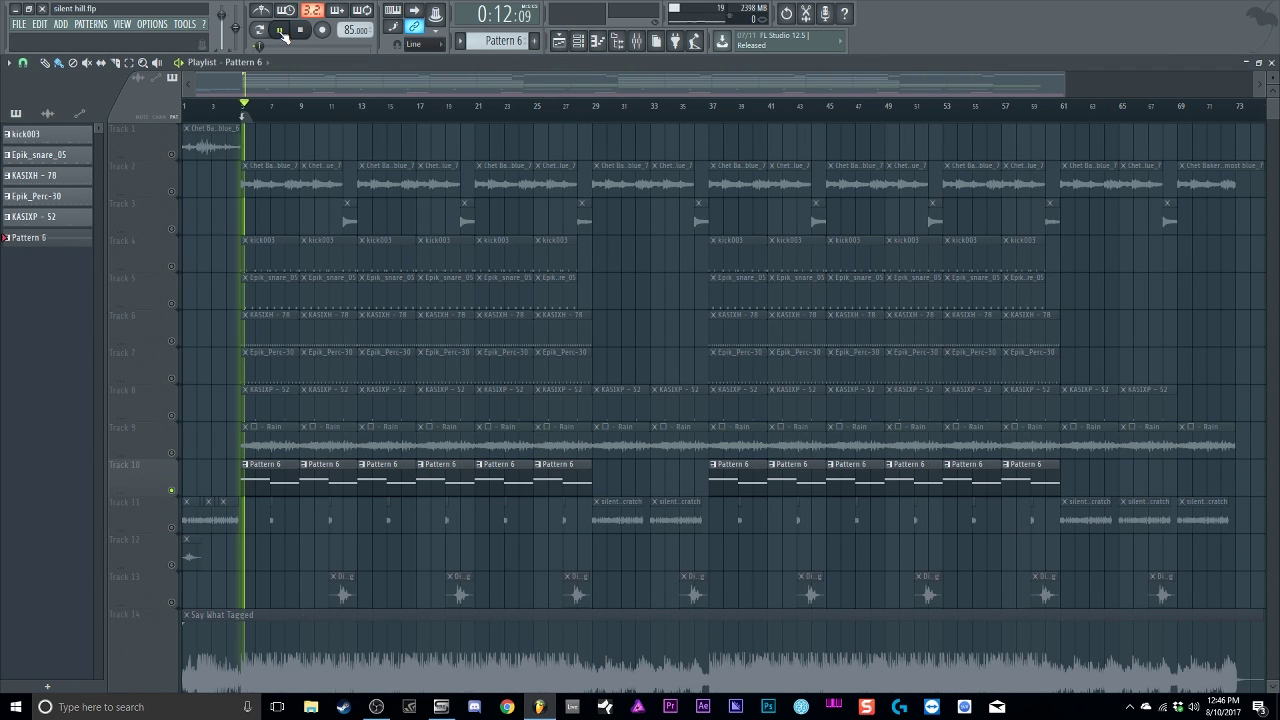
{"action": "left_click", "coordinate": [637, 41]}
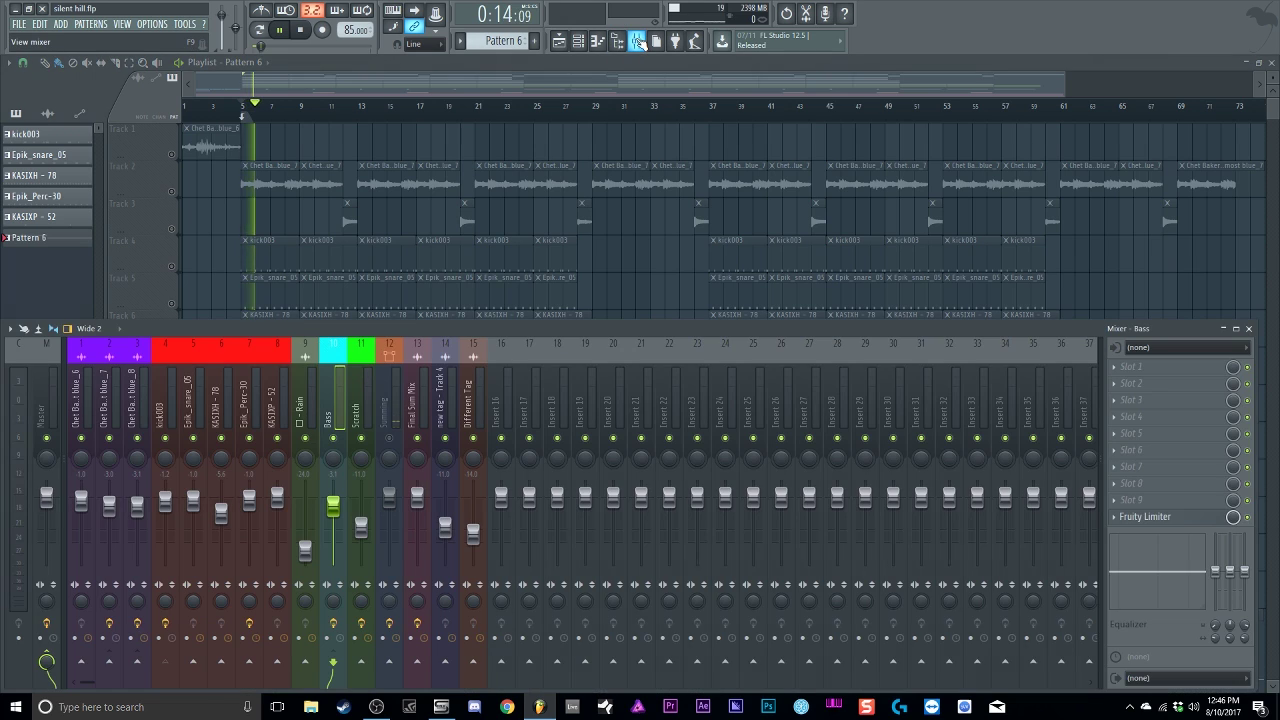
{"action": "left_click", "coordinate": [578, 41]}
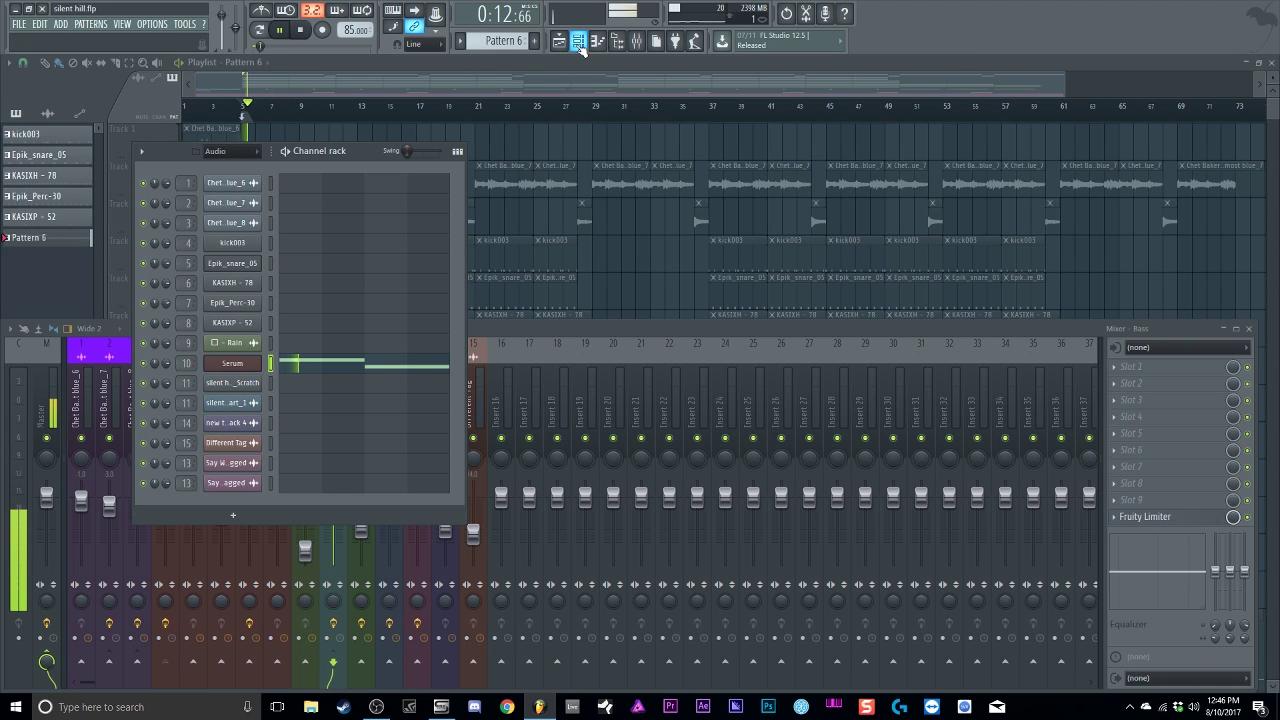
{"action": "key", "text": "space"}
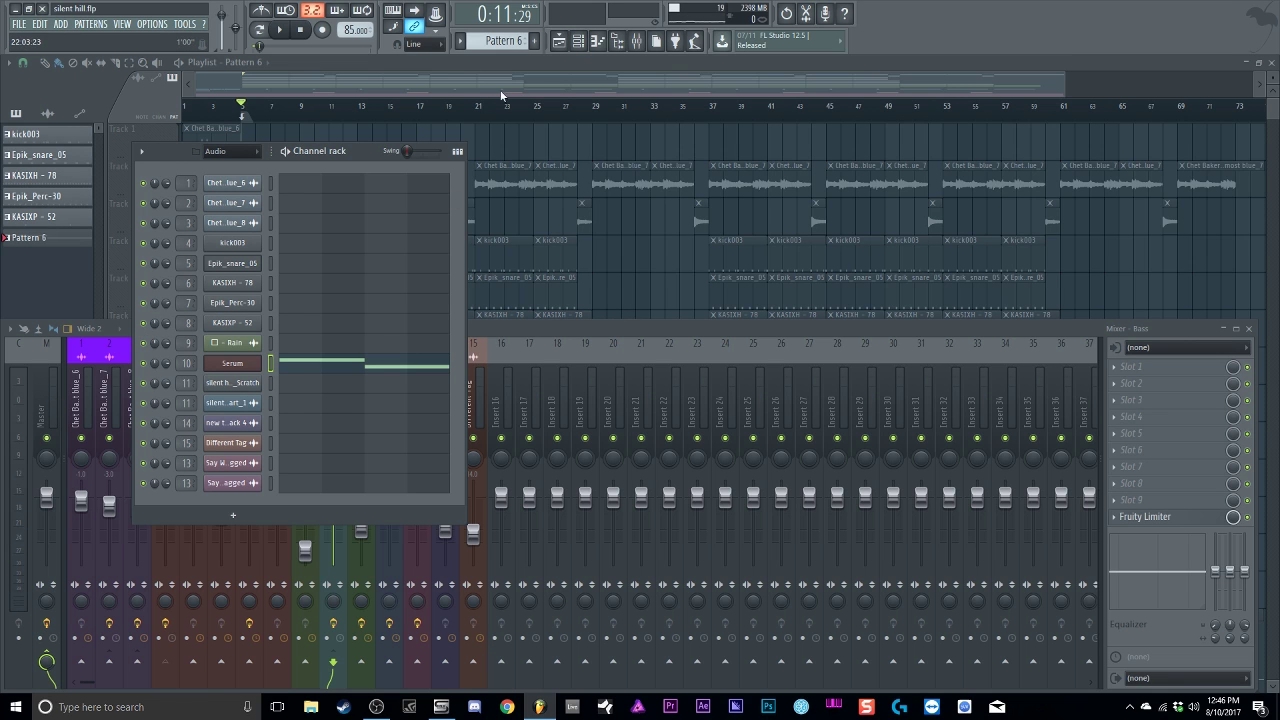
Step: Unmute Tracks 3 to 9 in the playlist and audition them together with the bass from bar 5
{"action": "key", "text": "F12"}
{"action": "left_click_drag", "start_coordinate": [174, 440], "coordinate": [174, 232]}
{"action": "key", "text": "space"}
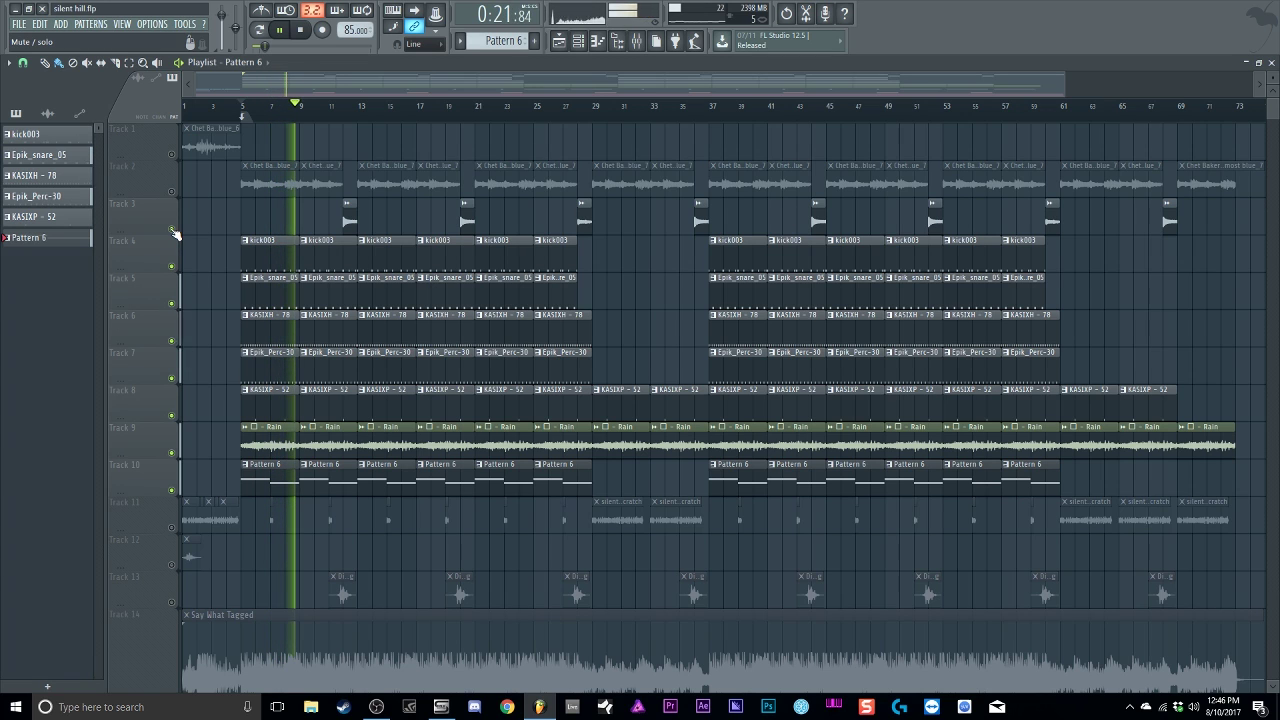
{"action": "key", "text": "space"}
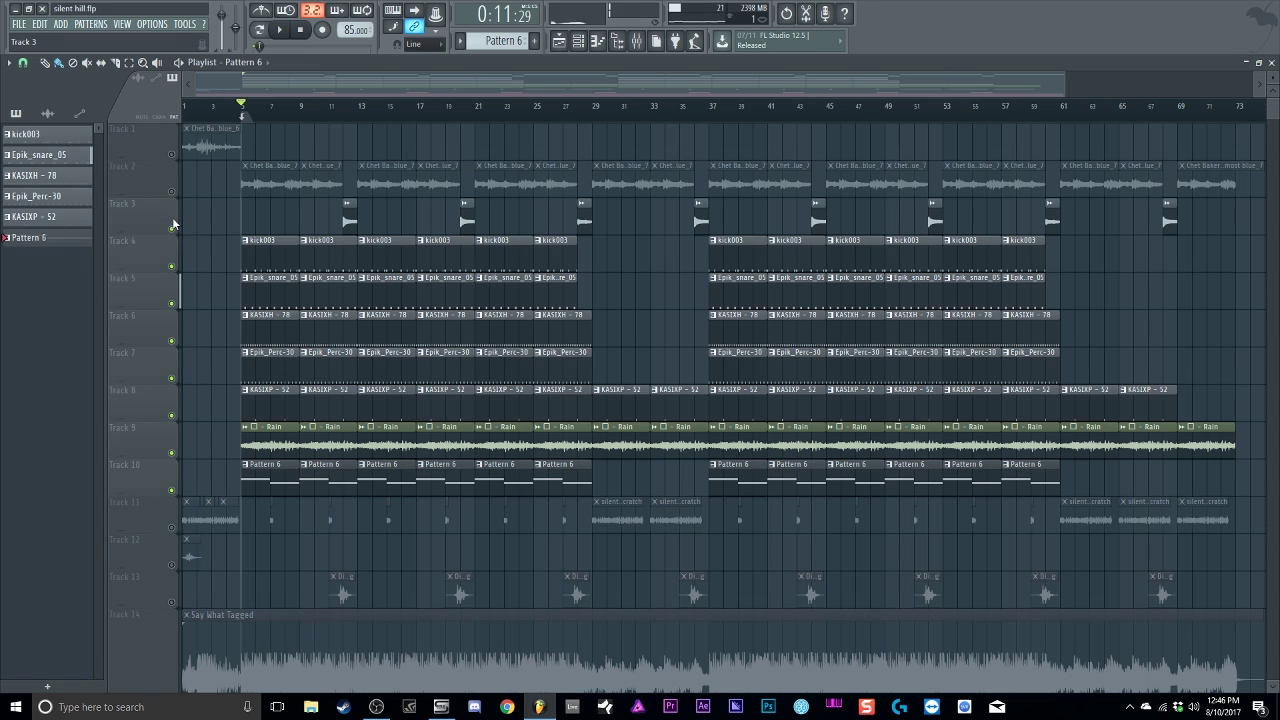
Step: Unmute Track 2 and compare the mixer effects on the Chet Baker - Almost blue_7 and Almost blue_8 channels
{"action": "left_click", "coordinate": [172, 193]}
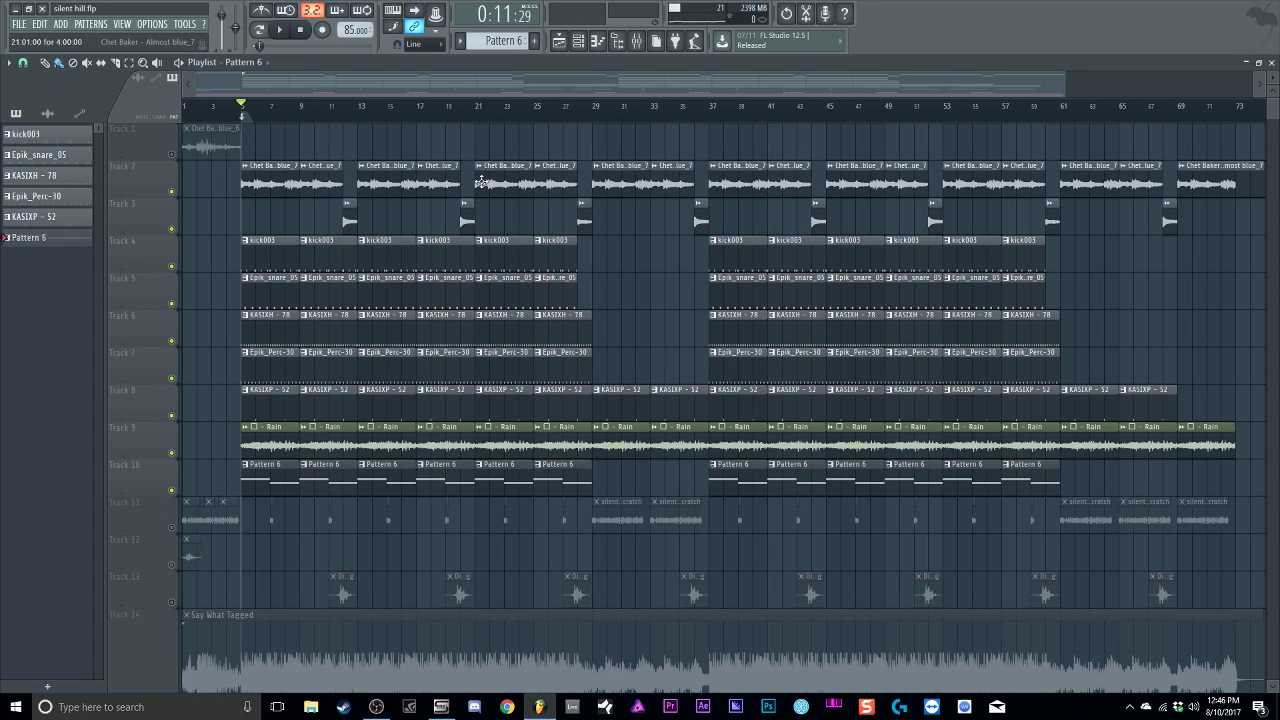
{"action": "left_click", "coordinate": [635, 40]}
{"action": "left_click", "coordinate": [117, 403]}
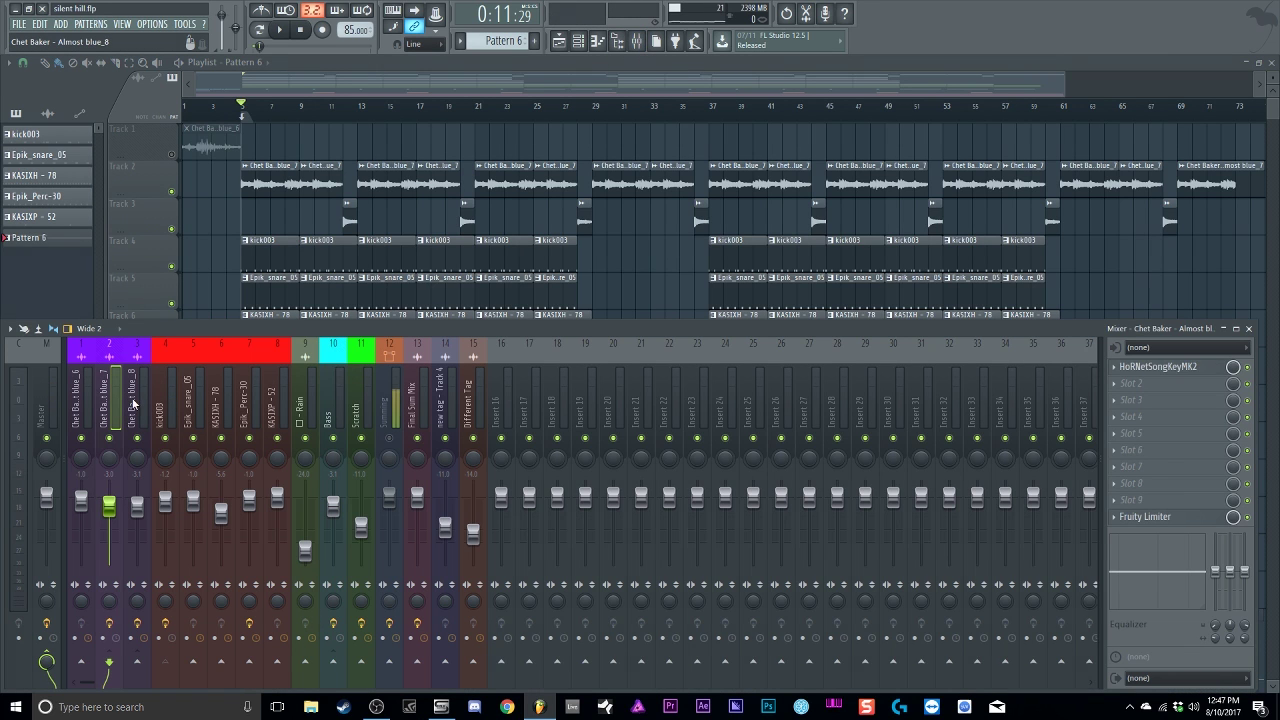
{"action": "left_click", "coordinate": [135, 403]}
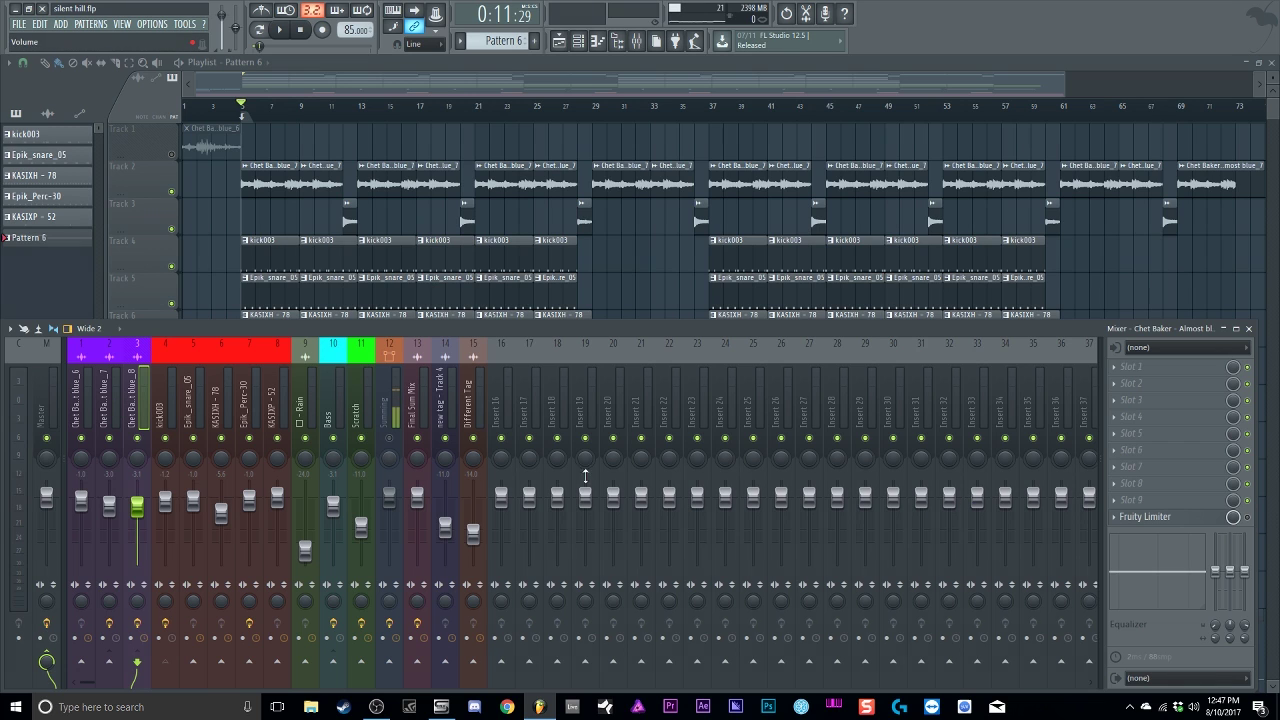
{"action": "left_click", "coordinate": [110, 405]}
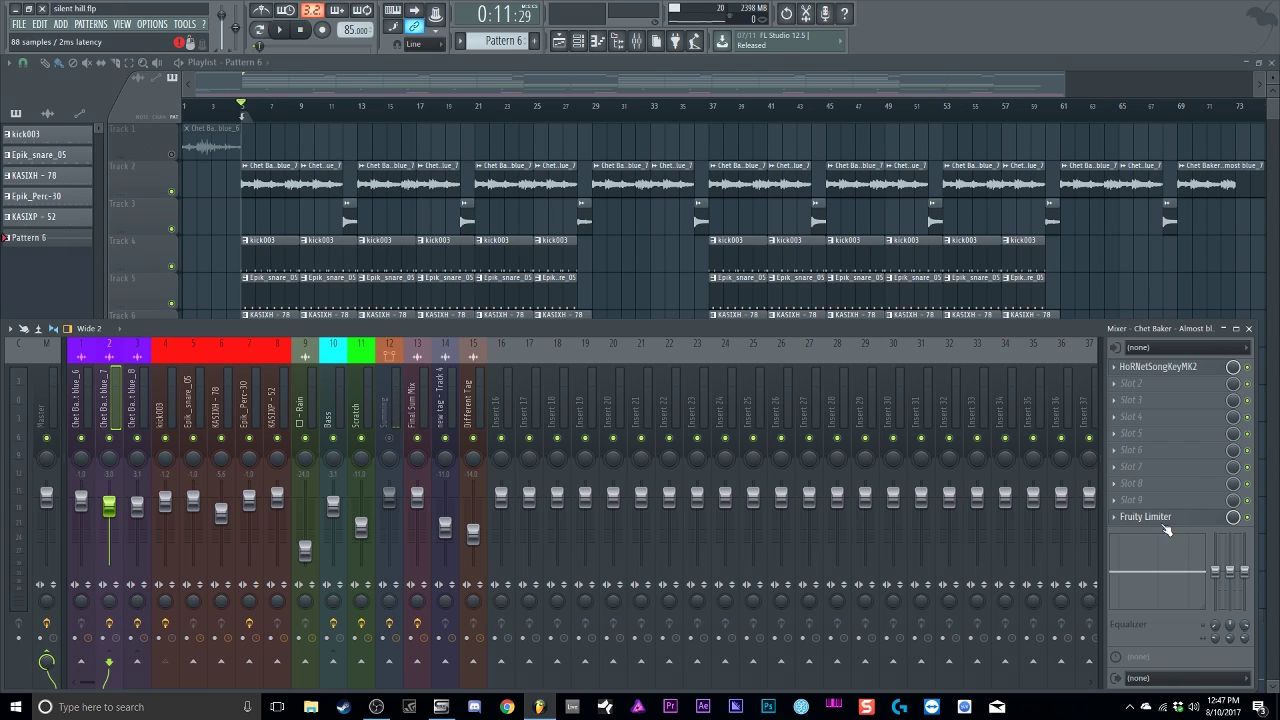
Step: Examine the Fruity Limiter's compression on the Chet Baker - Almost blue_7 channel while the beat plays from bar 5
{"action": "left_click", "coordinate": [1160, 519]}
{"action": "left_click", "coordinate": [282, 31]}
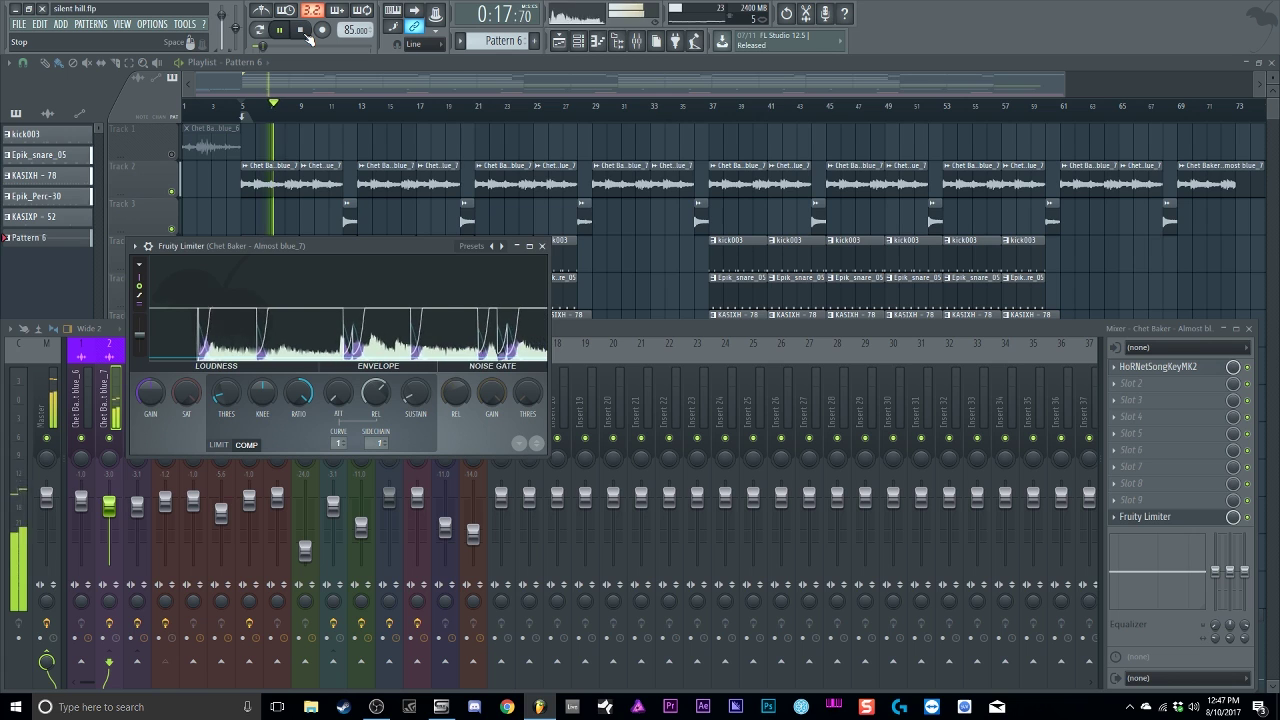
{"action": "left_click", "coordinate": [303, 30]}
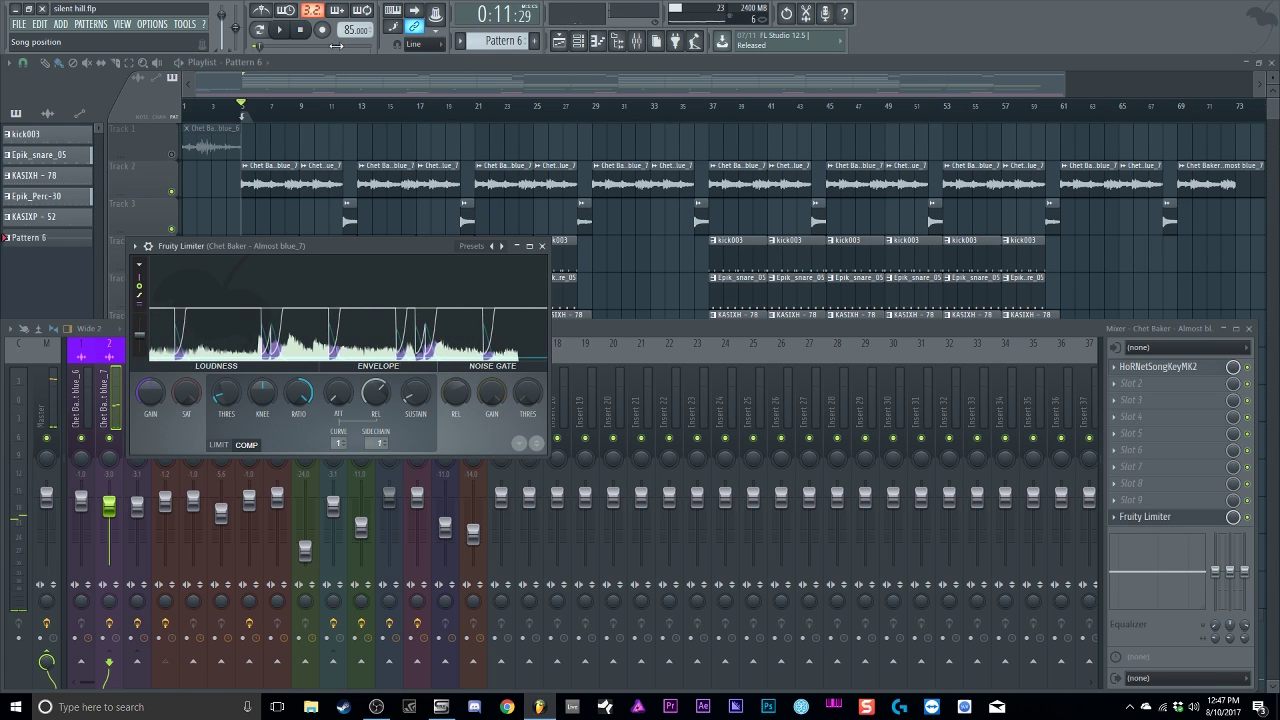
{"action": "left_click", "coordinate": [461, 70]}
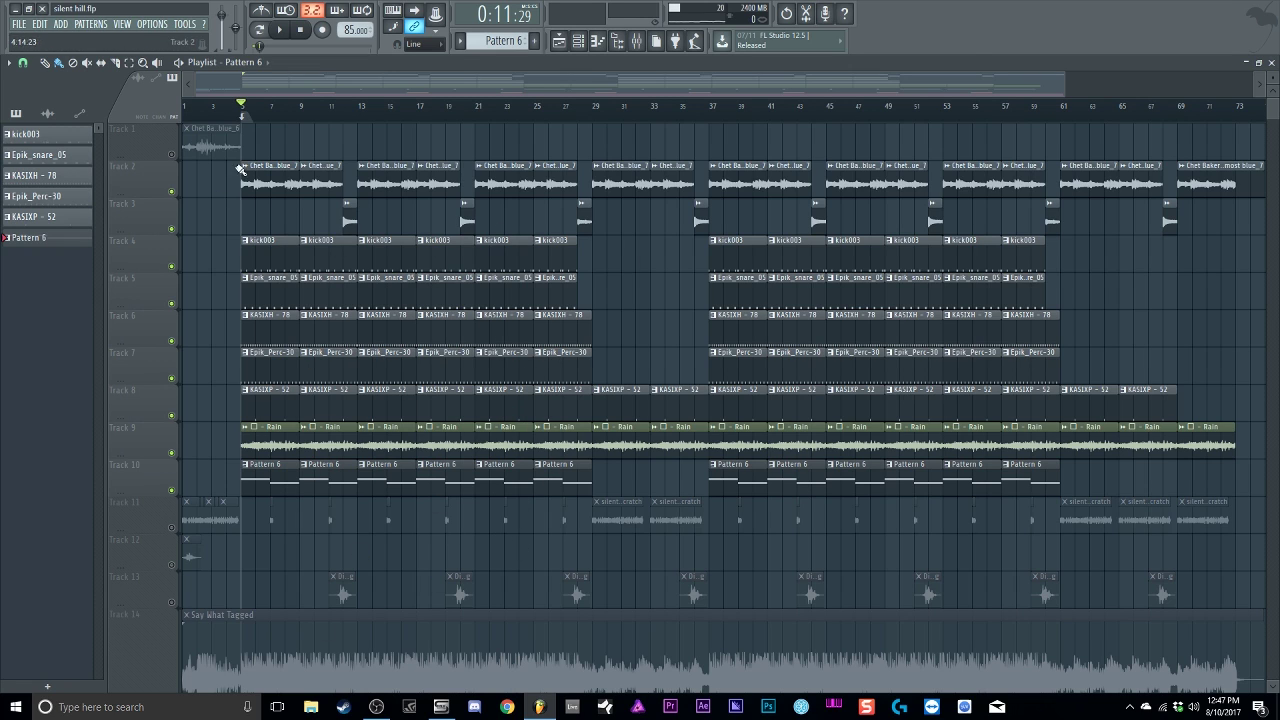
Step: Unmute all playlist tracks except Track 12 and return the song position to the start
{"action": "right_click", "coordinate": [171, 528]}
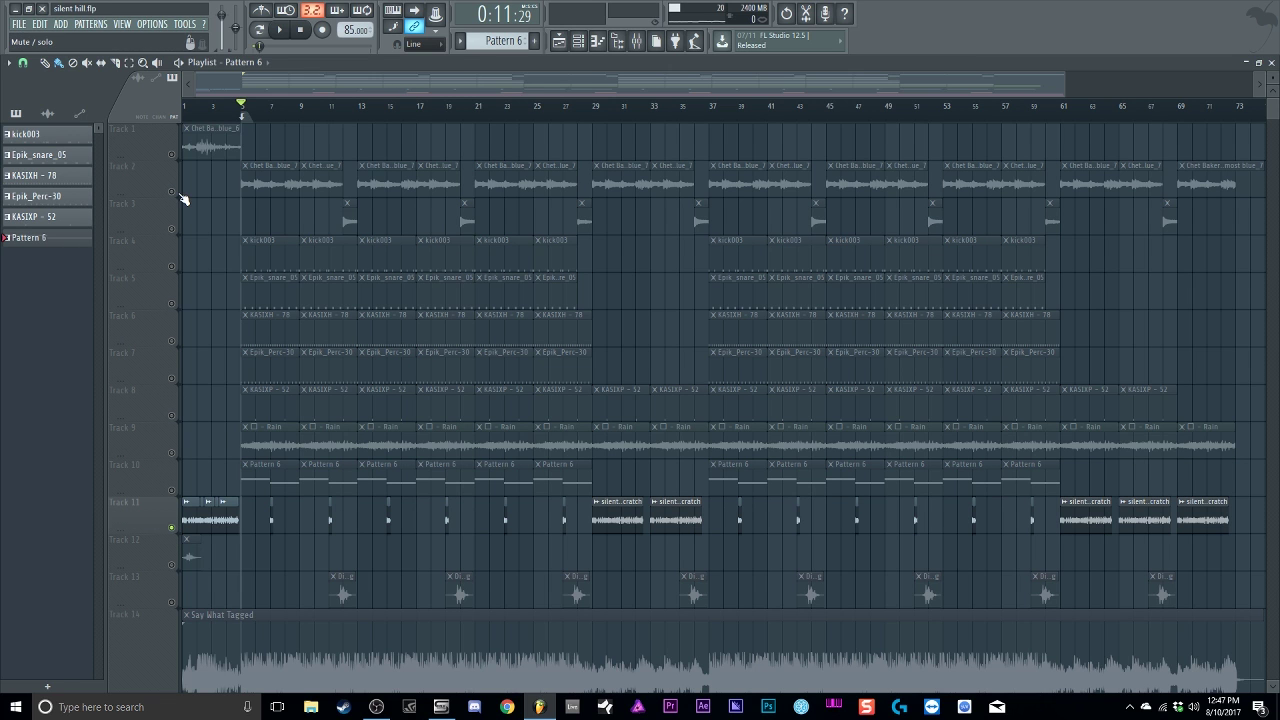
{"action": "right_click", "coordinate": [171, 528]}
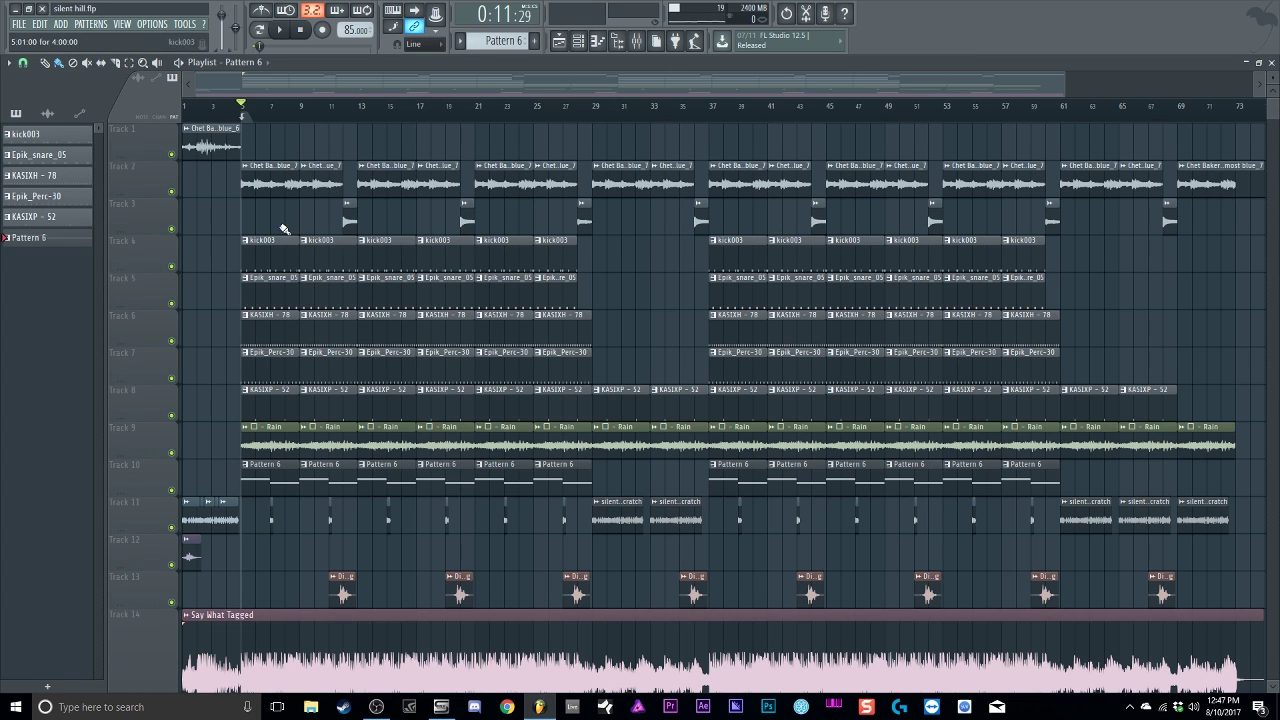
{"action": "left_click", "coordinate": [306, 31]}
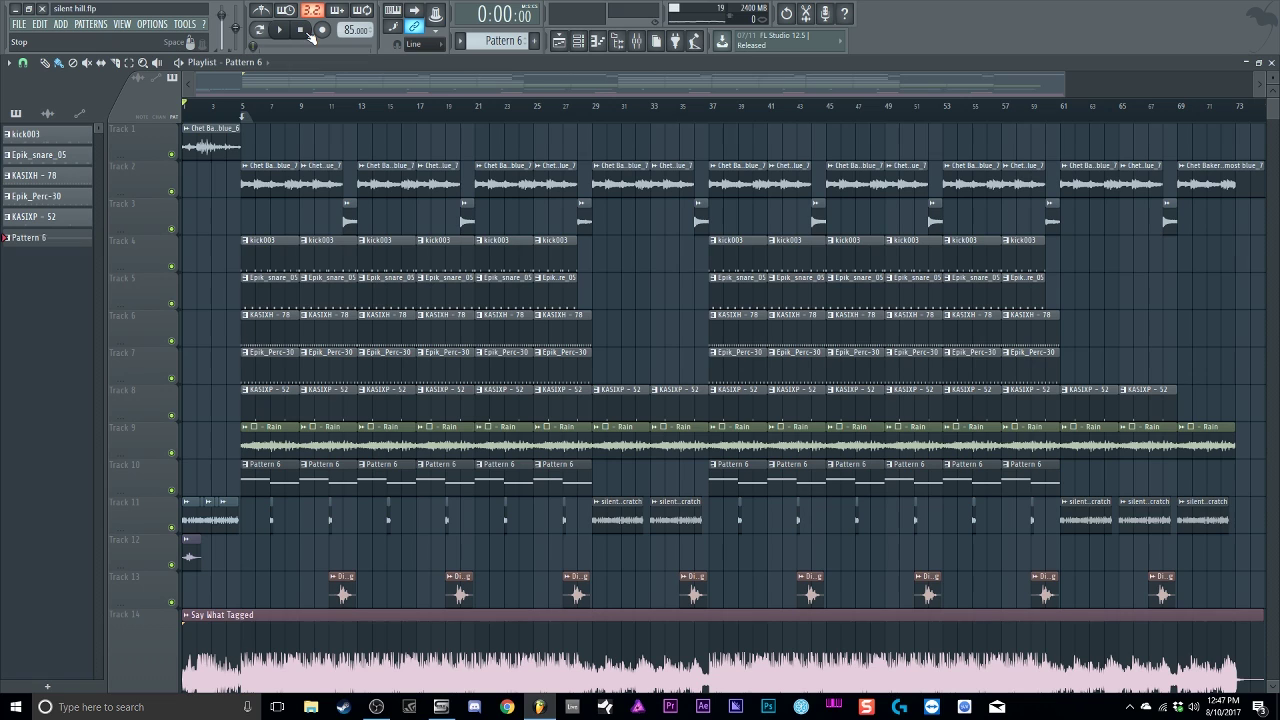
{"action": "left_click", "coordinate": [172, 566]}
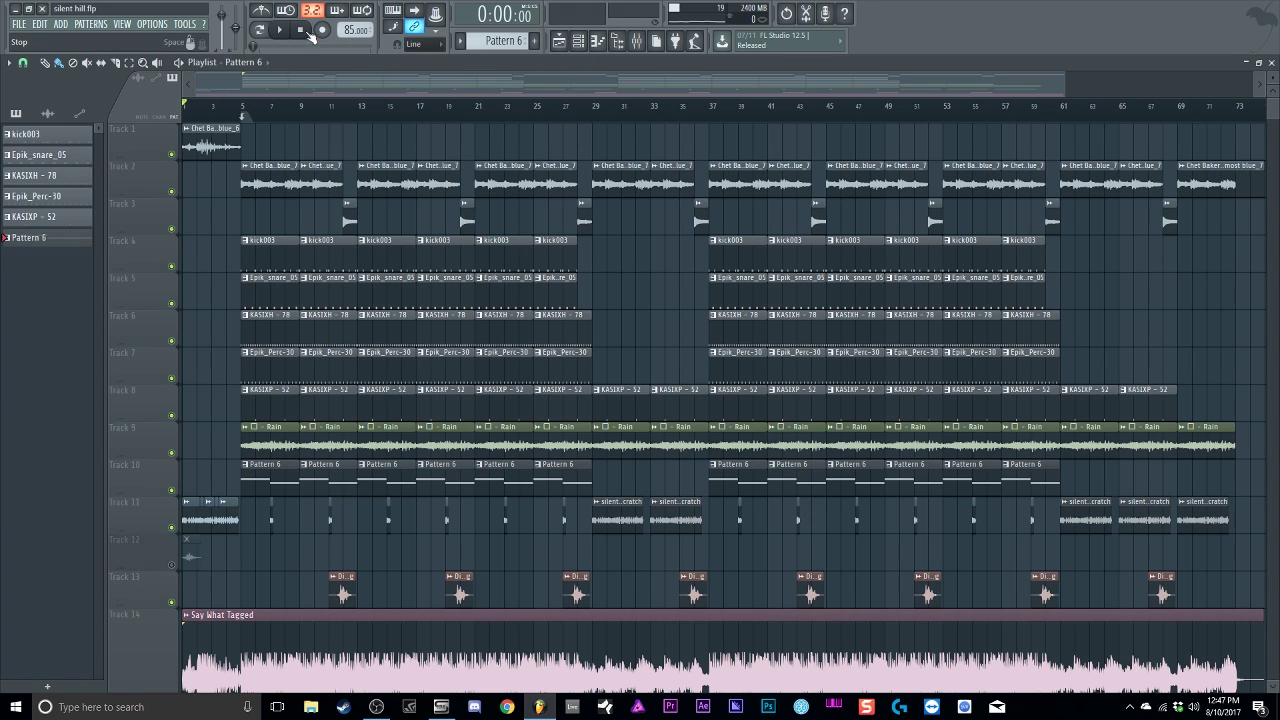
Step: Examine the effect slots of mixer tracks 11 to 15, from Scratch through Final Sum Mix to Different Tag
{"action": "left_click", "coordinate": [637, 41]}
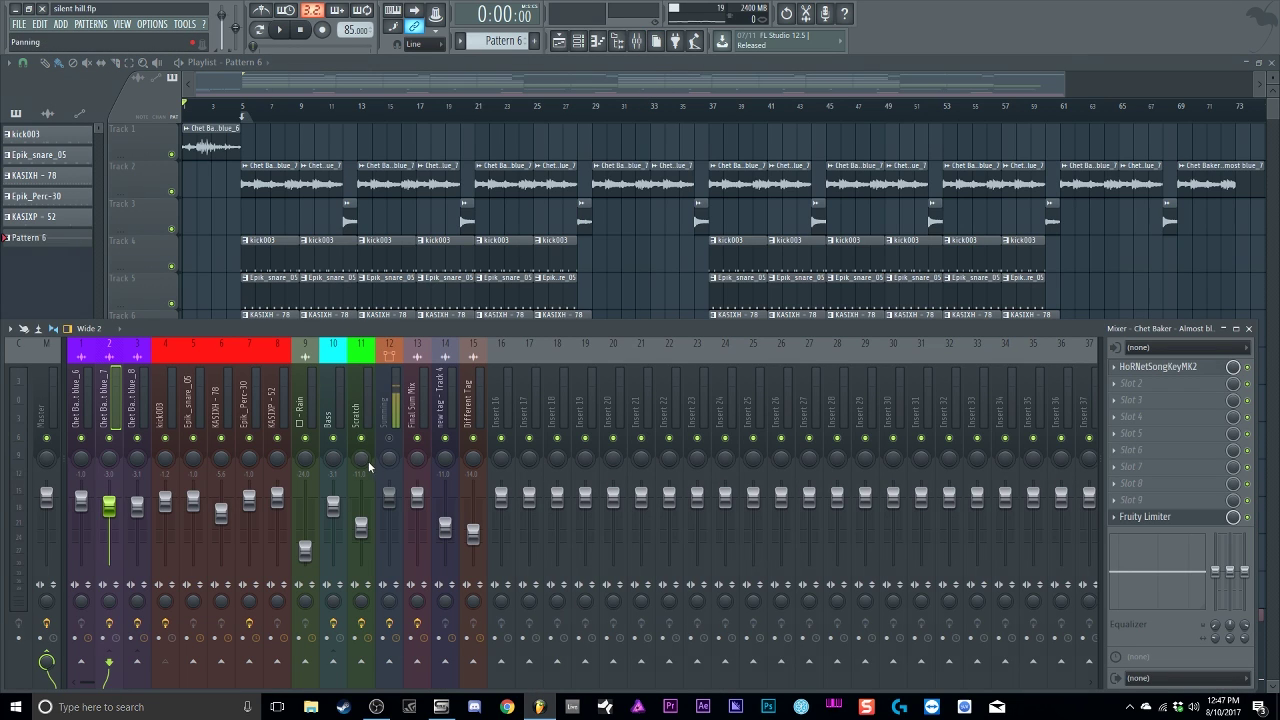
{"action": "left_click", "coordinate": [360, 399]}
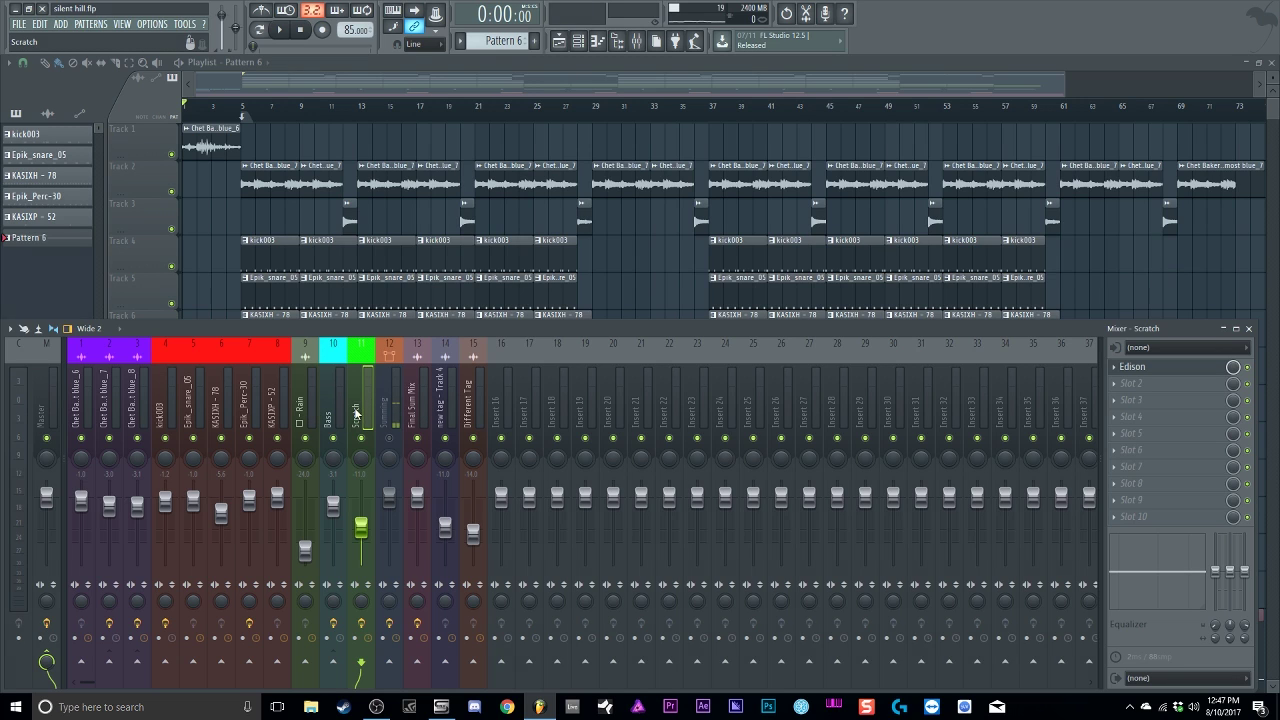
{"action": "left_click", "coordinate": [390, 415]}
{"action": "left_click", "coordinate": [418, 415]}
{"action": "left_click", "coordinate": [445, 410]}
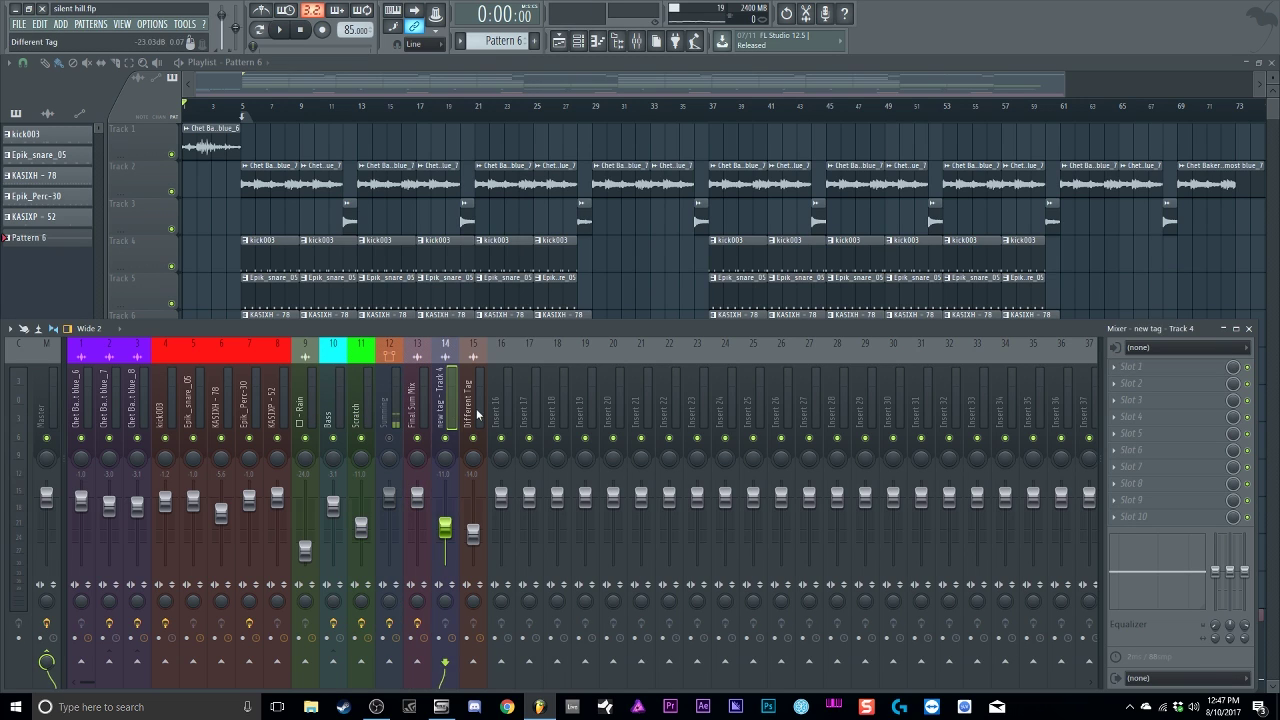
{"action": "left_click", "coordinate": [474, 413]}
Step: Load Fruity Scratcher into effect slot 2 of the Scratch mixer track
{"action": "left_click", "coordinate": [361, 410]}
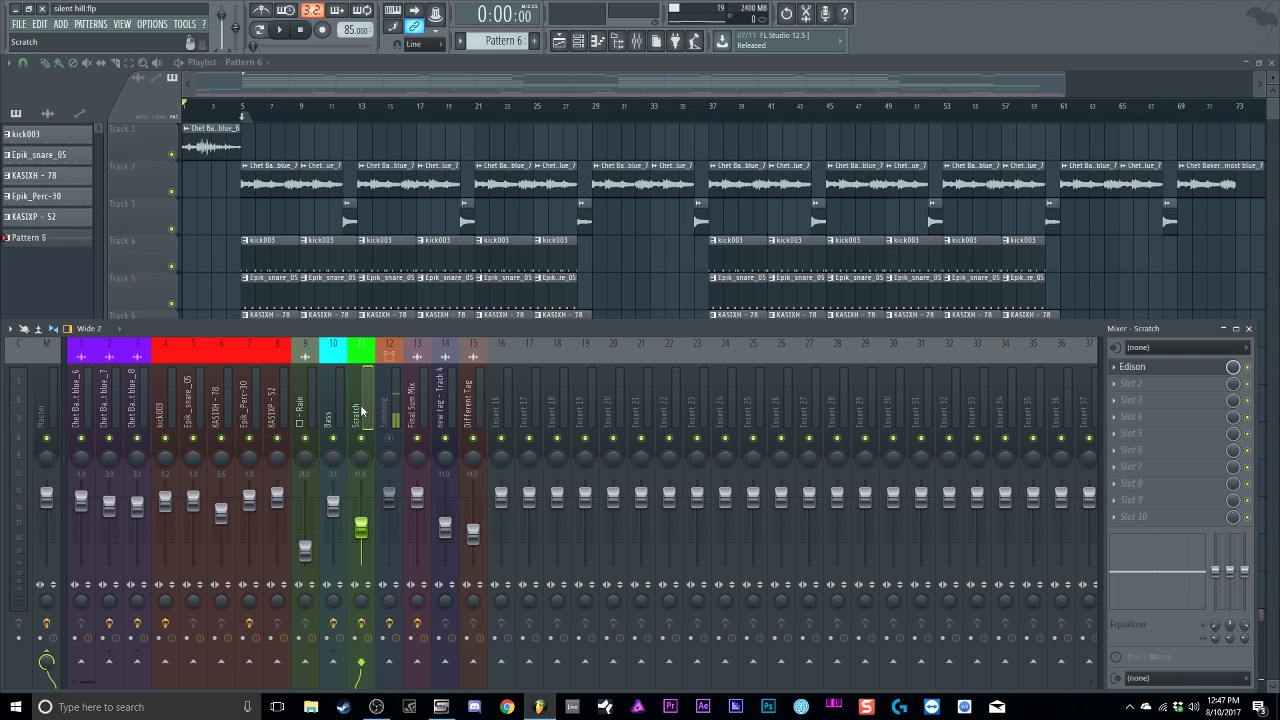
{"action": "left_click", "coordinate": [1131, 384]}
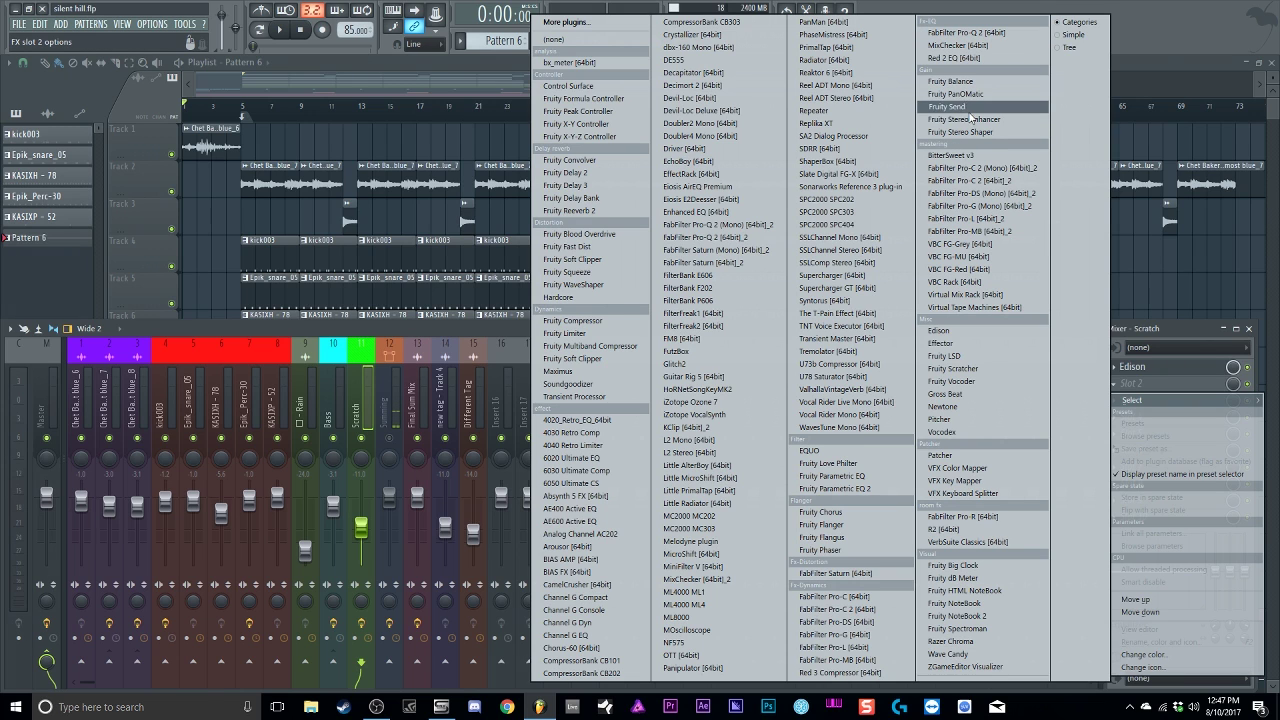
{"action": "left_click", "coordinate": [967, 372]}
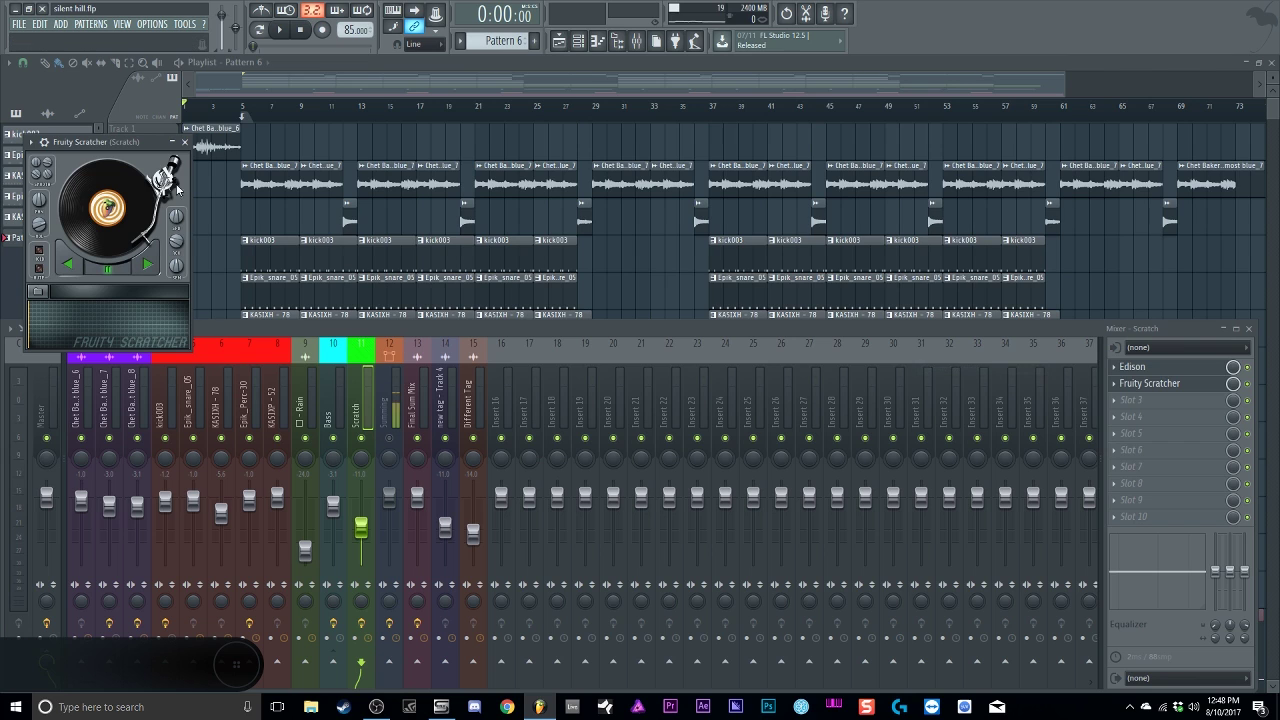
{"action": "left_click_drag", "start_coordinate": [151, 134], "coordinate": [602, 234]}
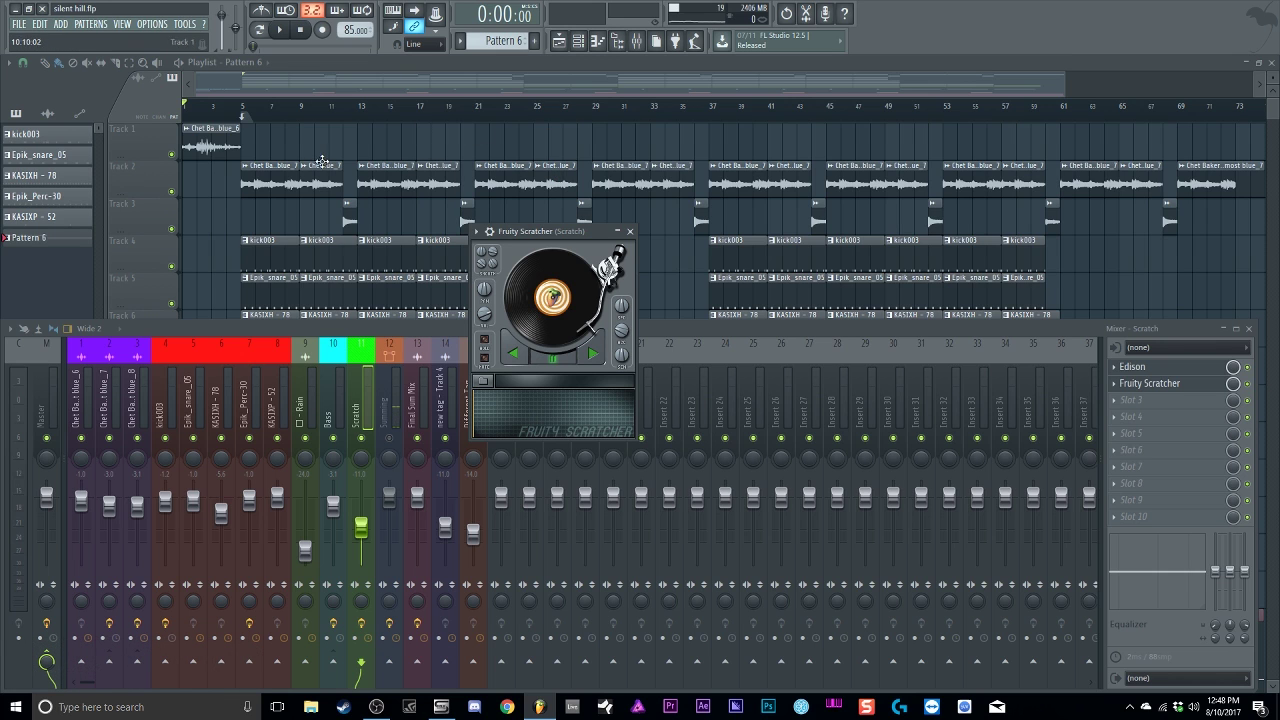
Step: Open the channel settings of the Chet Baker - Almost blue_7 sample from its first Track 2 clip, alongside the mixer
{"action": "key", "text": "F9"}
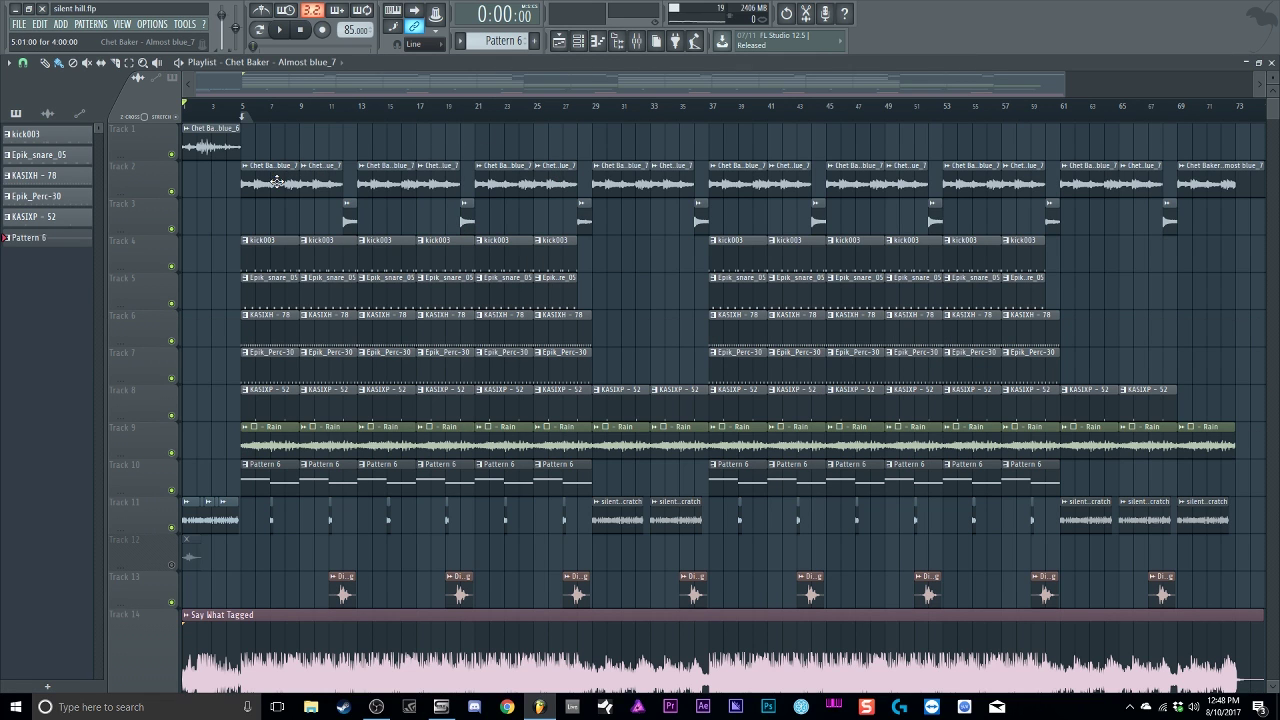
{"action": "double_click", "coordinate": [280, 187]}
{"action": "key", "text": "F9"}
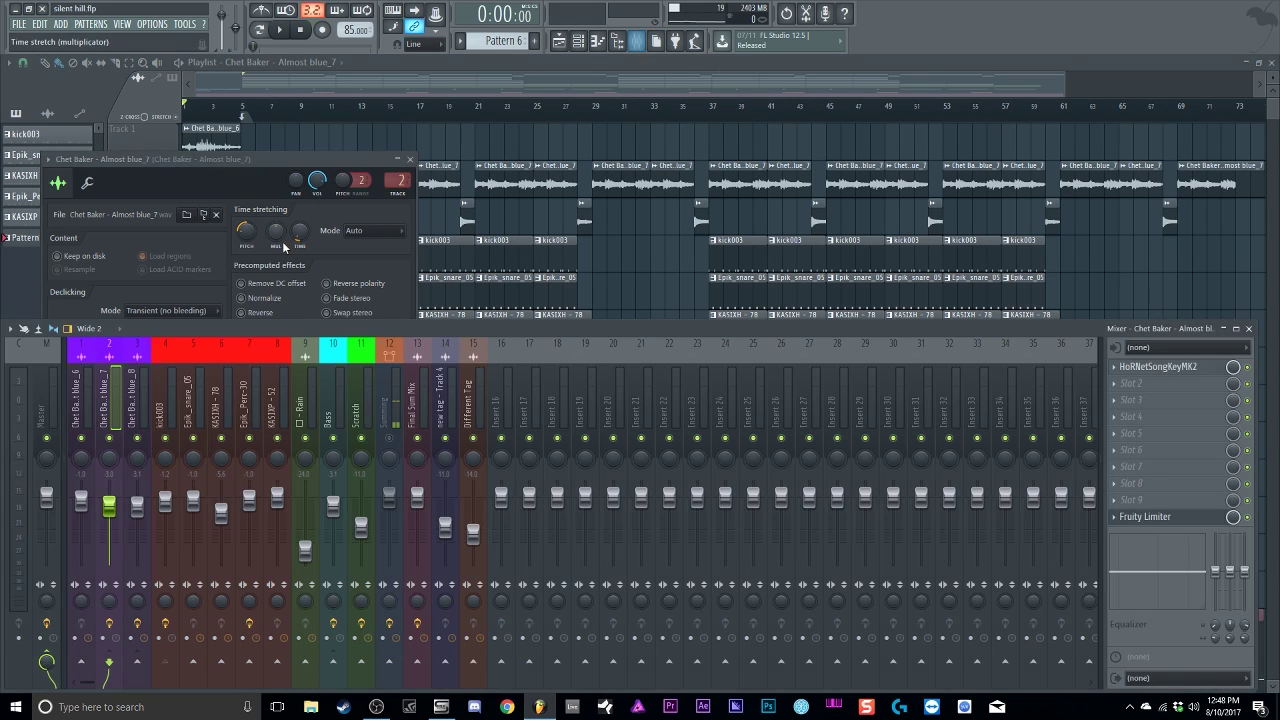
{"action": "left_click_drag", "start_coordinate": [299, 162], "coordinate": [907, 173]}
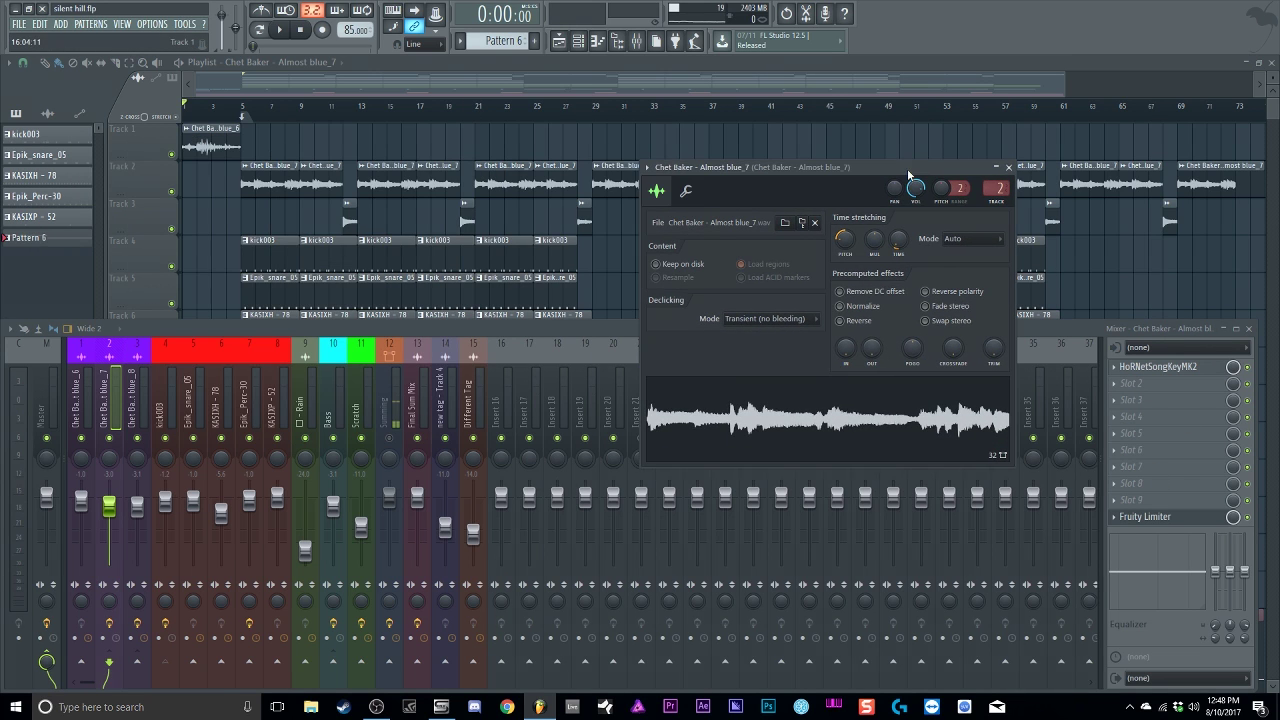
Step: Load the Chet Baker - Almost blue_7 sample into the Scratch track's Fruity Scratcher and play it there
{"action": "left_click", "coordinate": [364, 414]}
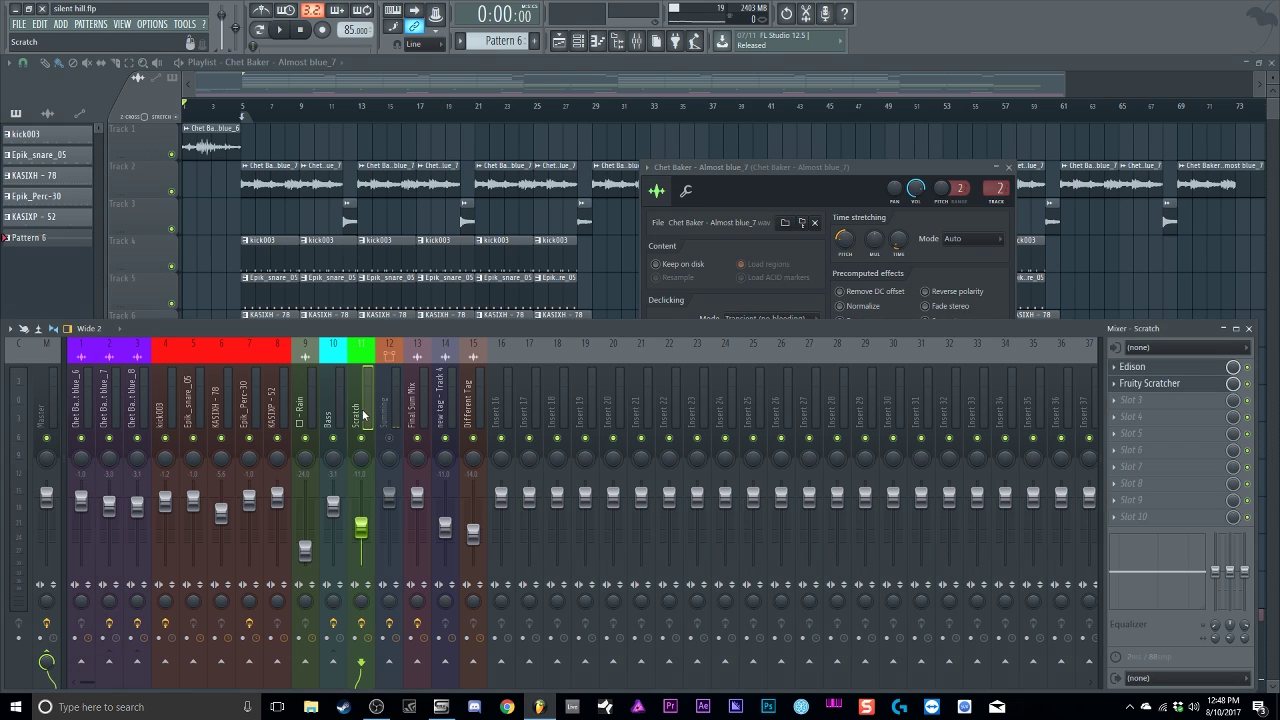
{"action": "left_click", "coordinate": [1144, 368]}
{"action": "left_click_drag", "start_coordinate": [809, 166], "coordinate": [864, 166]}
{"action": "left_click", "coordinate": [373, 410]}
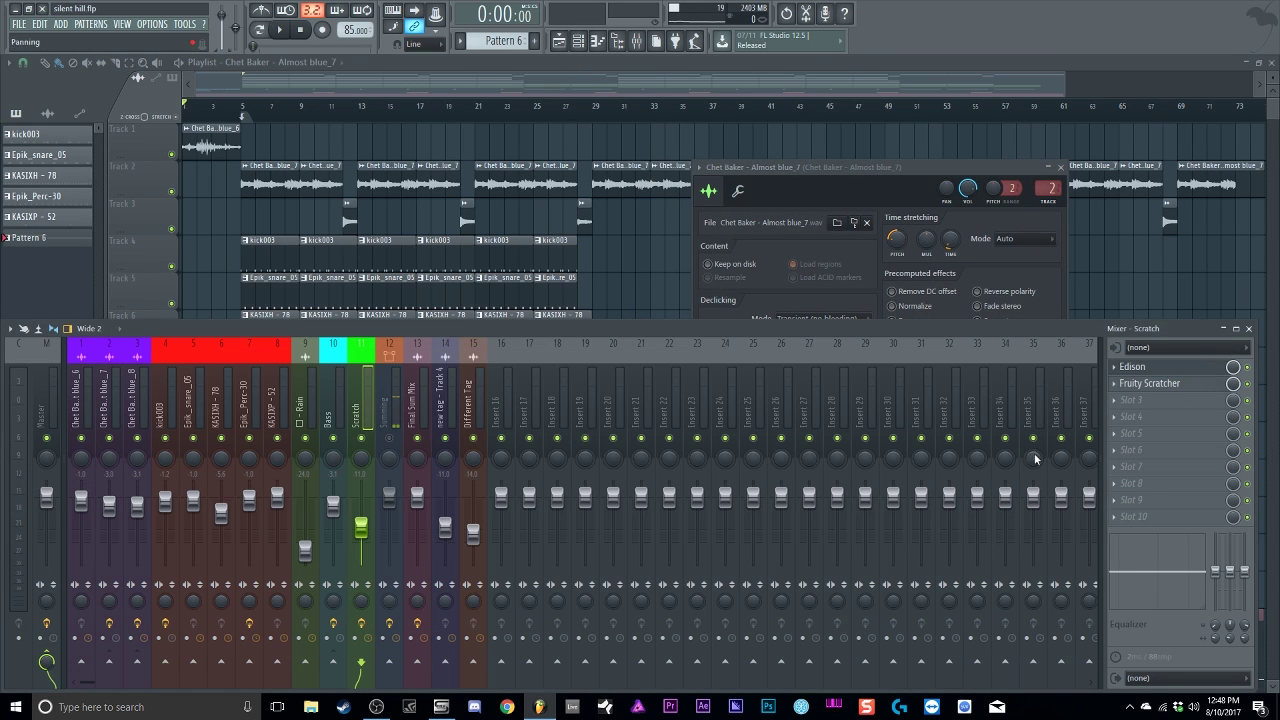
{"action": "left_click", "coordinate": [1170, 386]}
{"action": "left_click", "coordinate": [919, 168]}
{"action": "left_click_drag", "start_coordinate": [919, 168], "coordinate": [945, 164]}
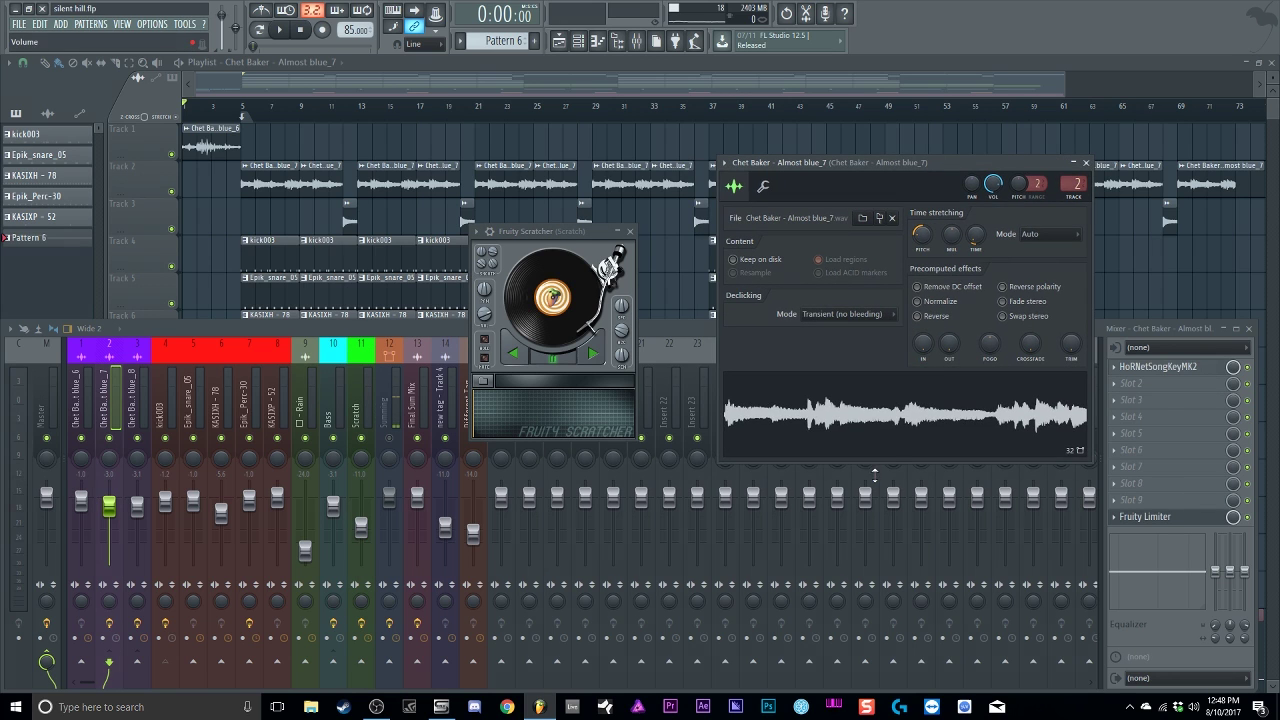
{"action": "left_click_drag", "start_coordinate": [866, 440], "coordinate": [547, 406]}
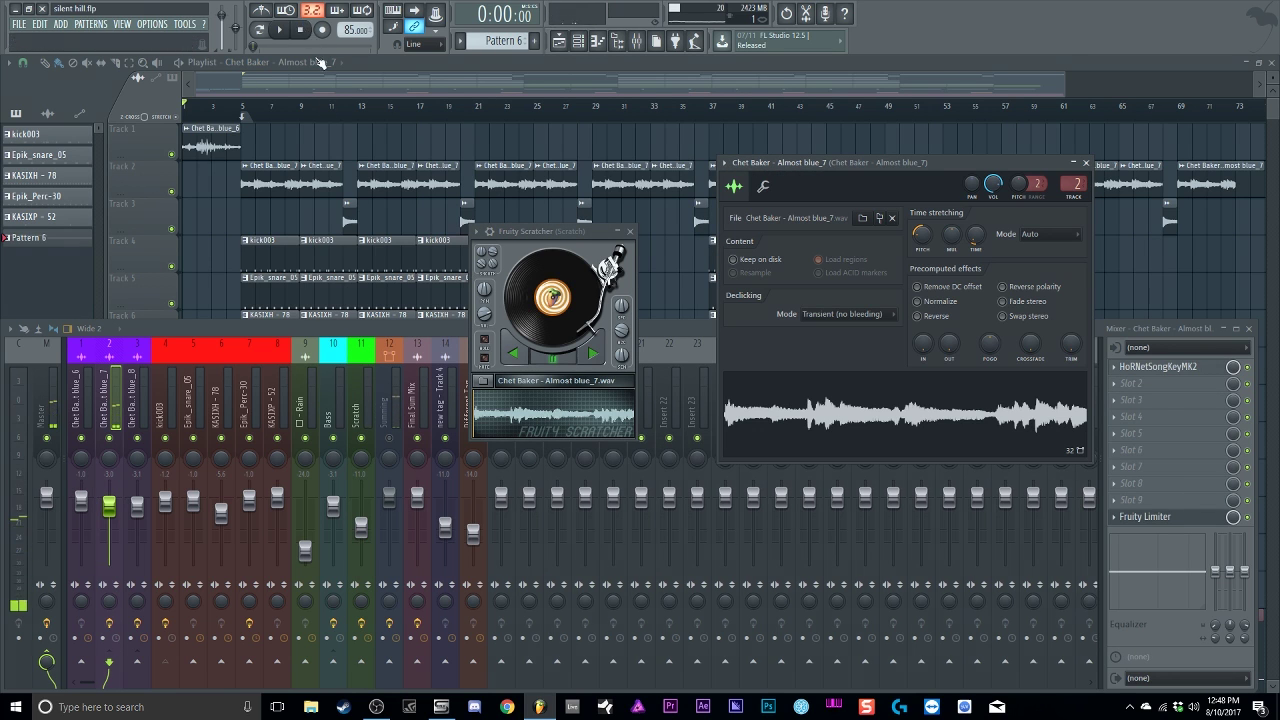
{"action": "left_click", "coordinate": [593, 355]}
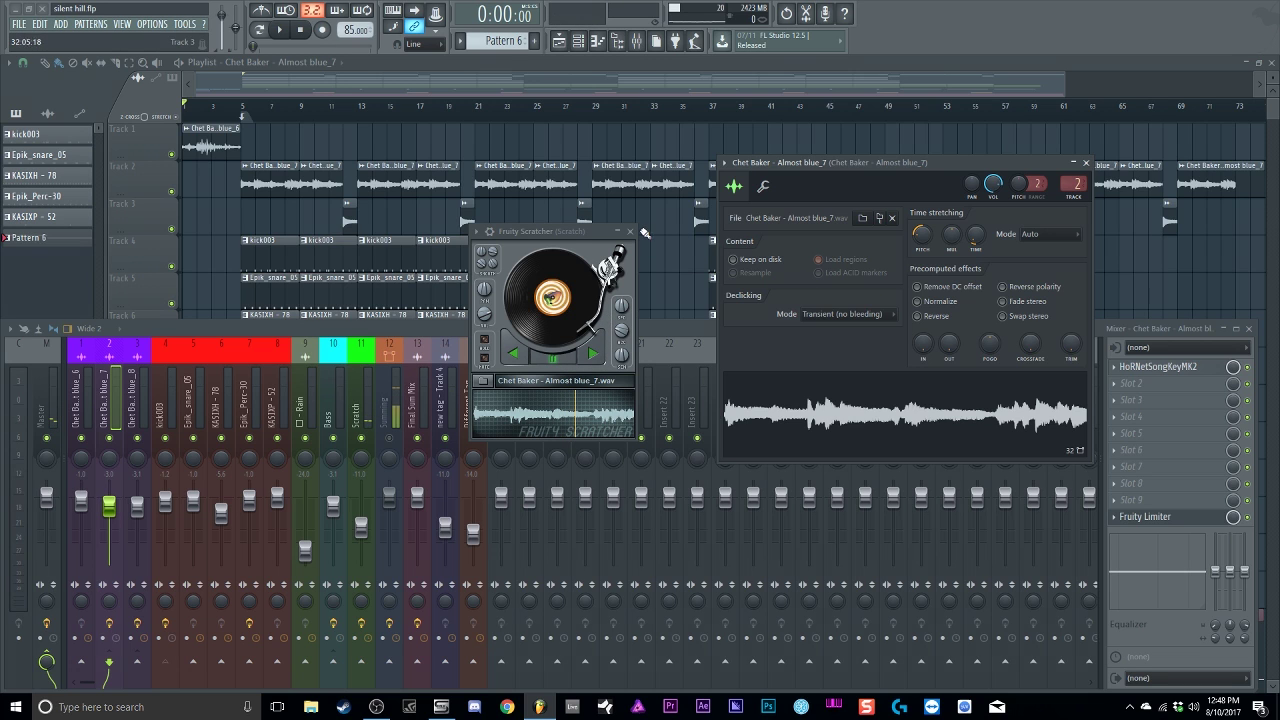
{"action": "left_click", "coordinate": [632, 233]}
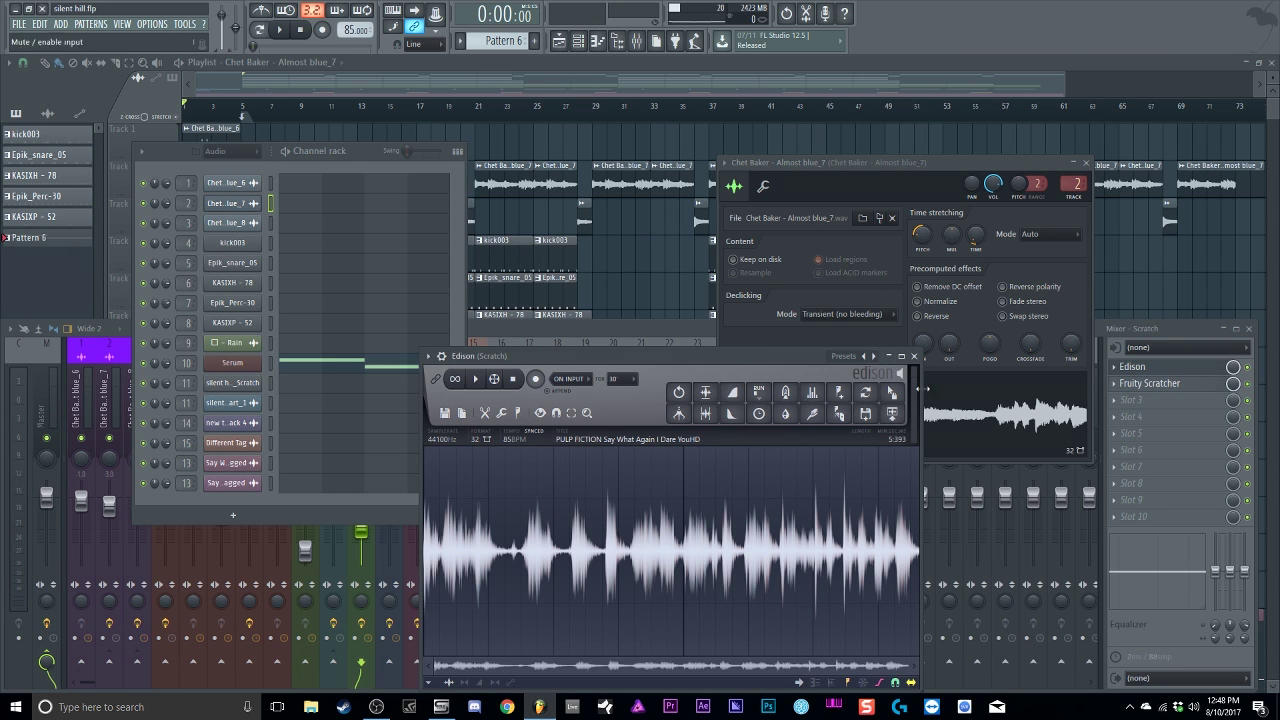
Step: Close Edison and remove Fruity Scratcher from slot 2 of the Scratch mixer track
{"action": "left_click", "coordinate": [913, 356]}
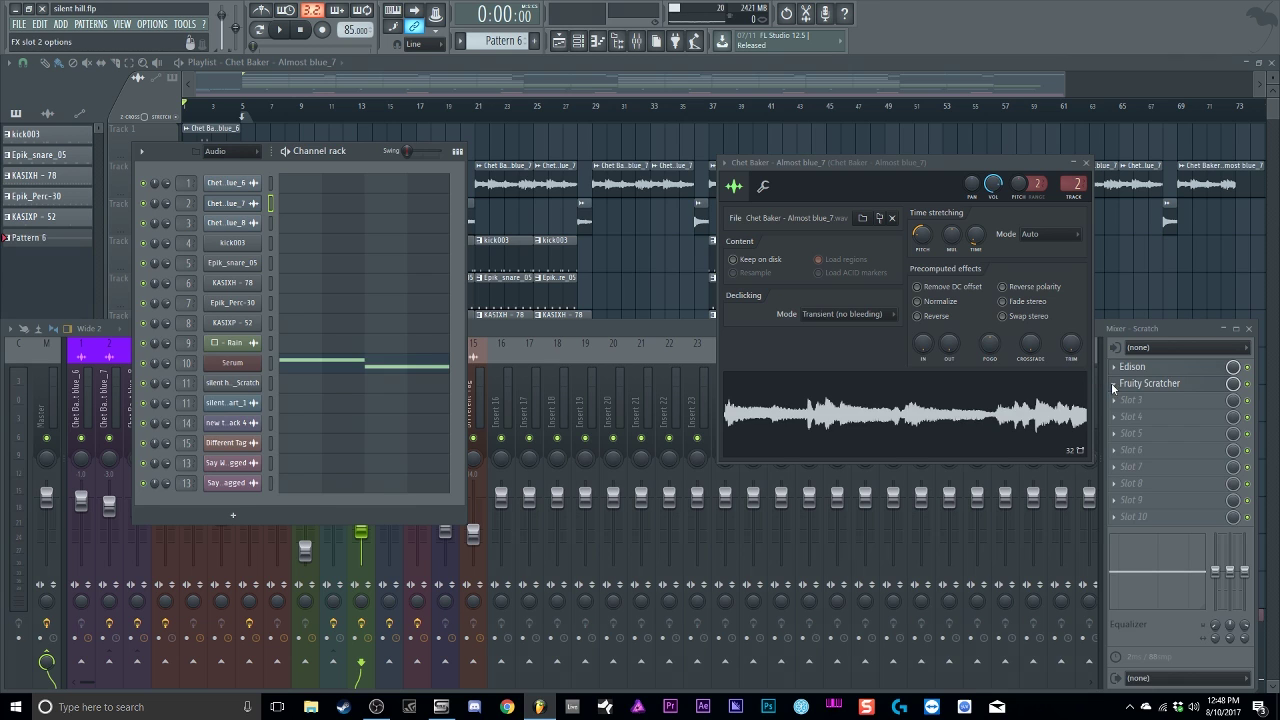
{"action": "left_click", "coordinate": [1114, 383]}
{"action": "mouse_move", "coordinate": [1133, 412]}
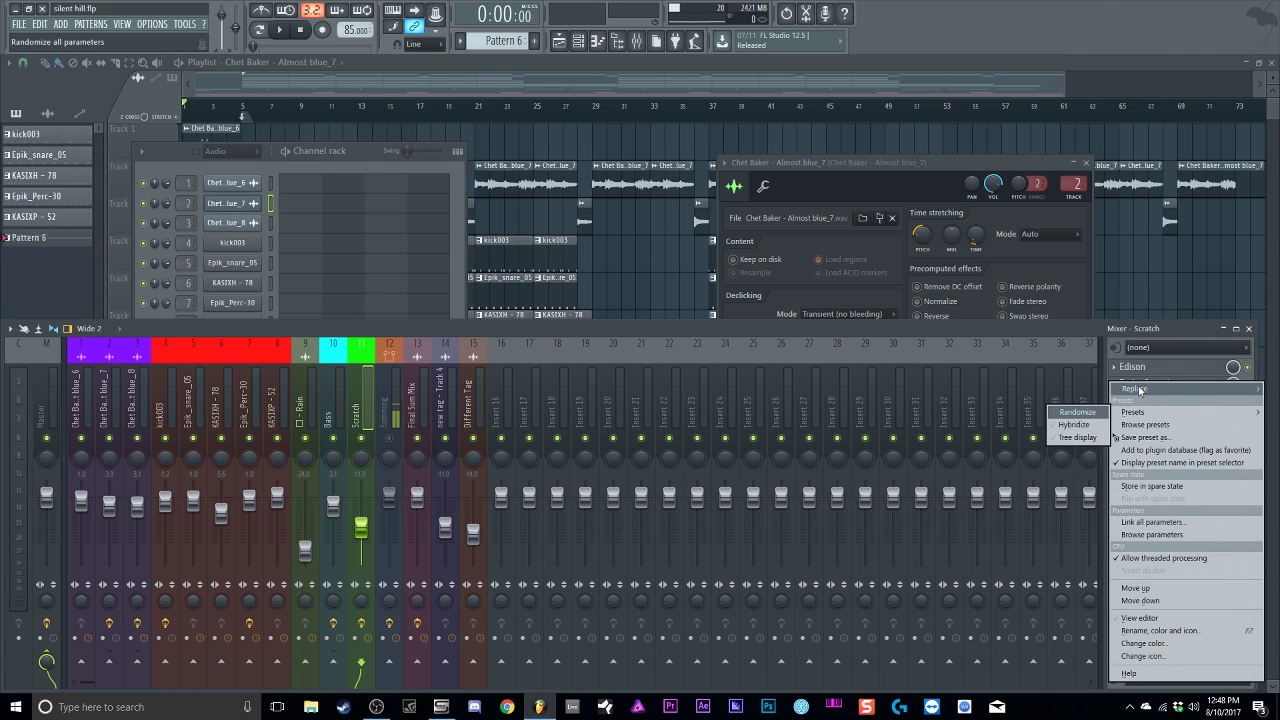
{"action": "mouse_move", "coordinate": [1134, 388]}
{"action": "left_click", "coordinate": [556, 40]}
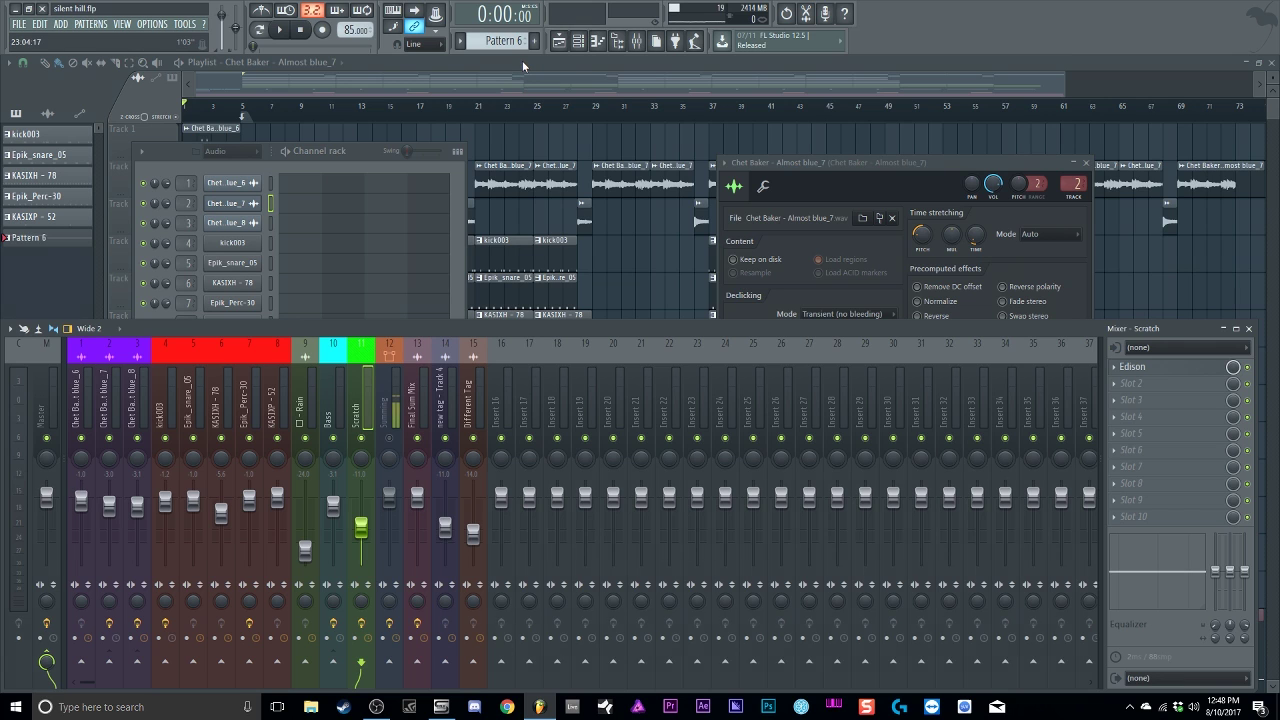
Step: Mute playlist Tracks 14 and 15, which hold the Say What Tagged and Say What Untagged renders
{"action": "key", "text": "F5"}
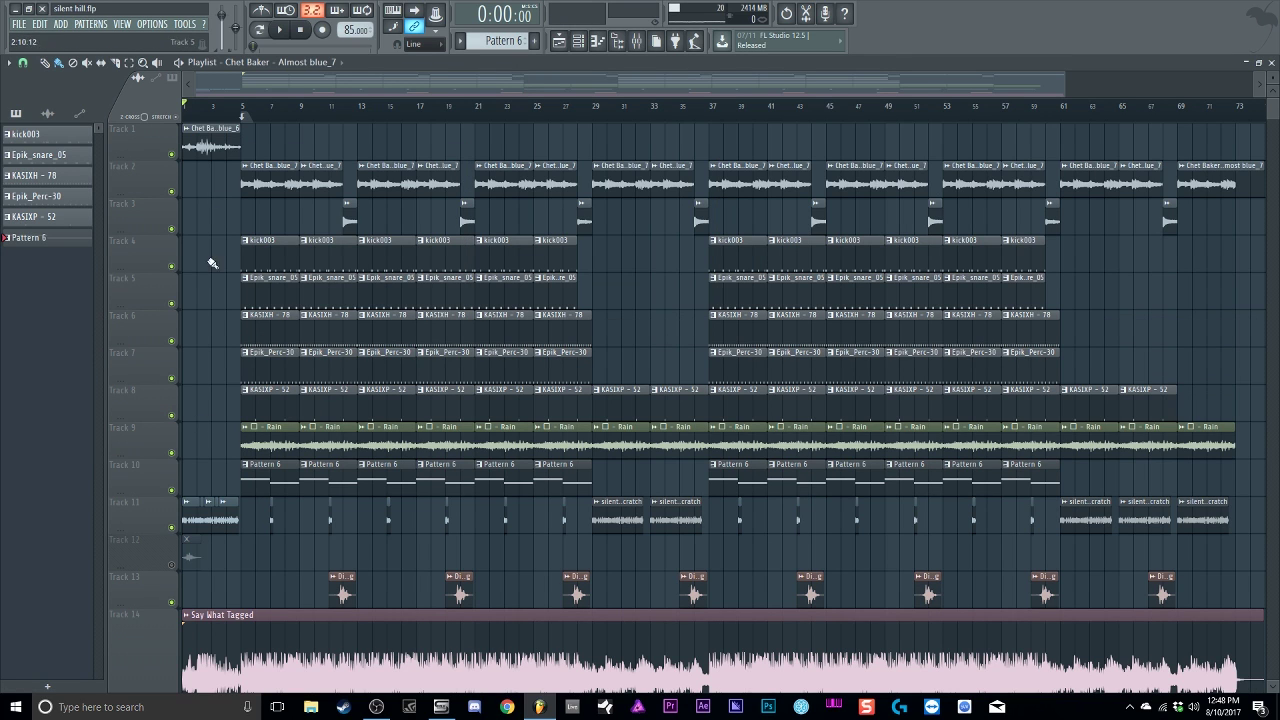
{"action": "left_click", "coordinate": [280, 30]}
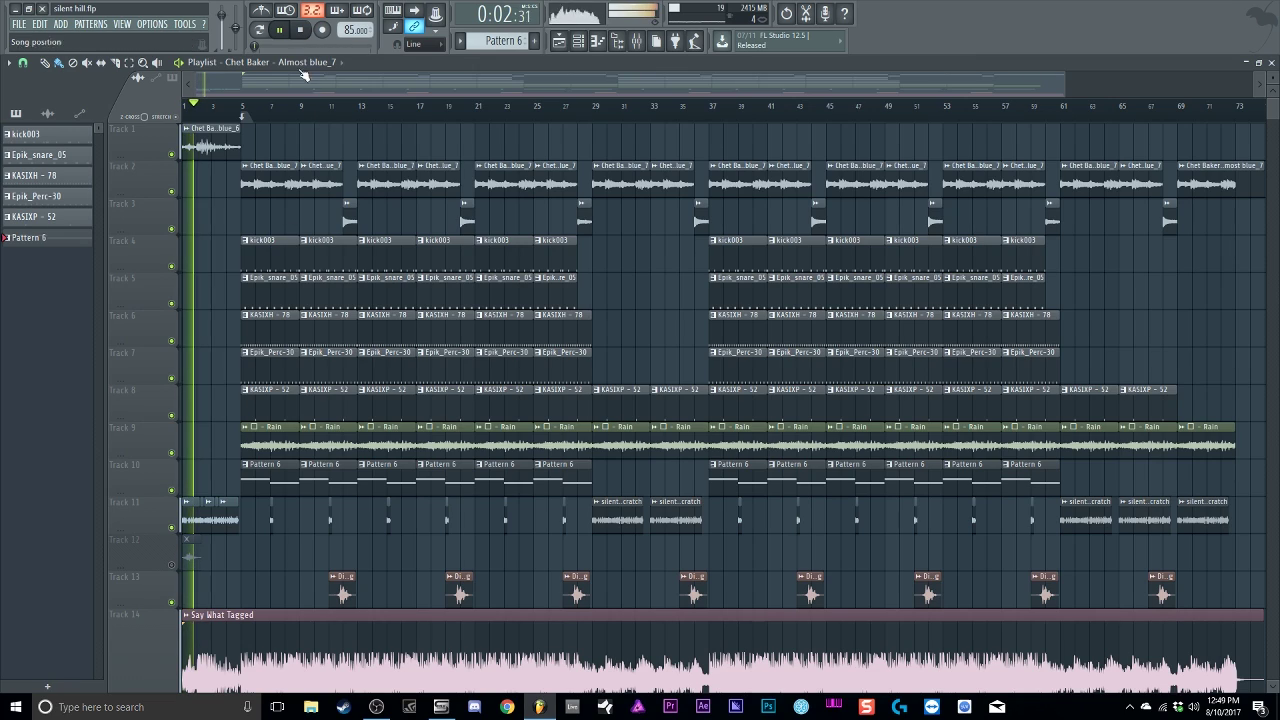
{"action": "scroll", "coordinate": [312, 339], "scroll_direction": "down", "scroll_amount": 5}
{"action": "key", "text": "space"}
{"action": "scroll", "coordinate": [312, 339], "scroll_direction": "up", "scroll_amount": 5}
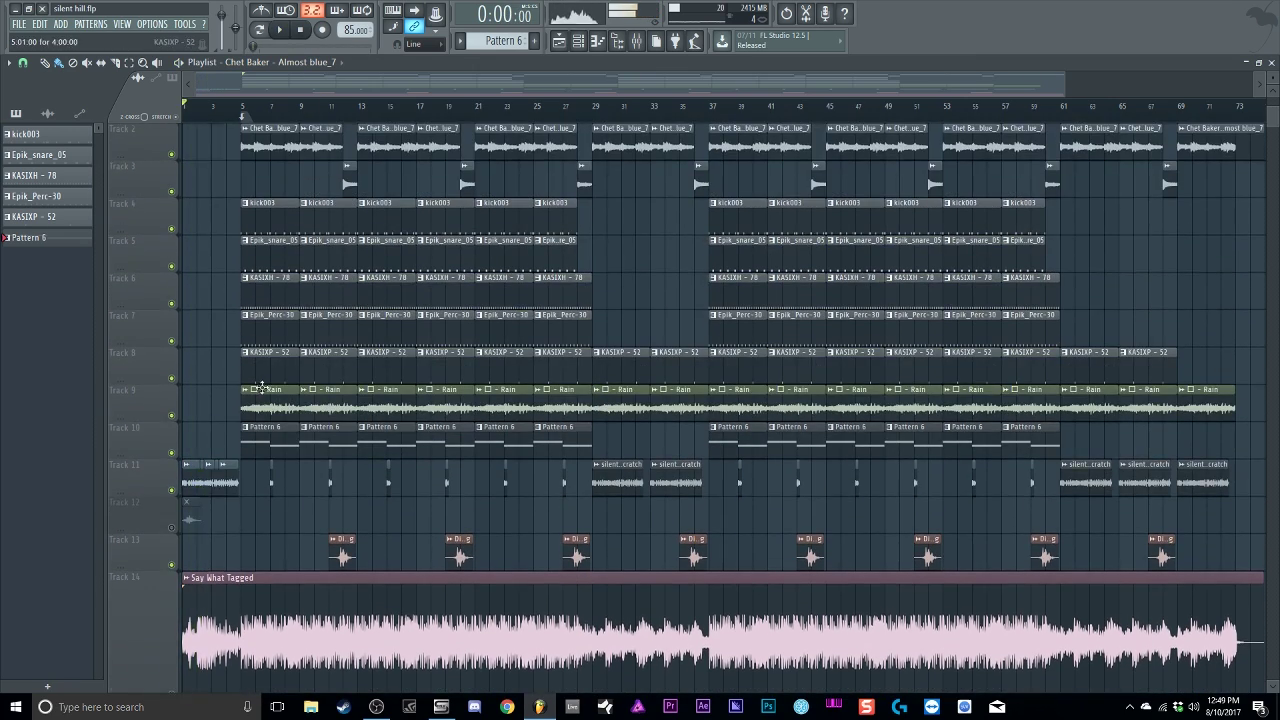
{"action": "scroll", "coordinate": [170, 589], "scroll_direction": "down", "scroll_amount": 4}
{"action": "left_click", "coordinate": [173, 584]}
{"action": "left_click", "coordinate": [175, 584]}
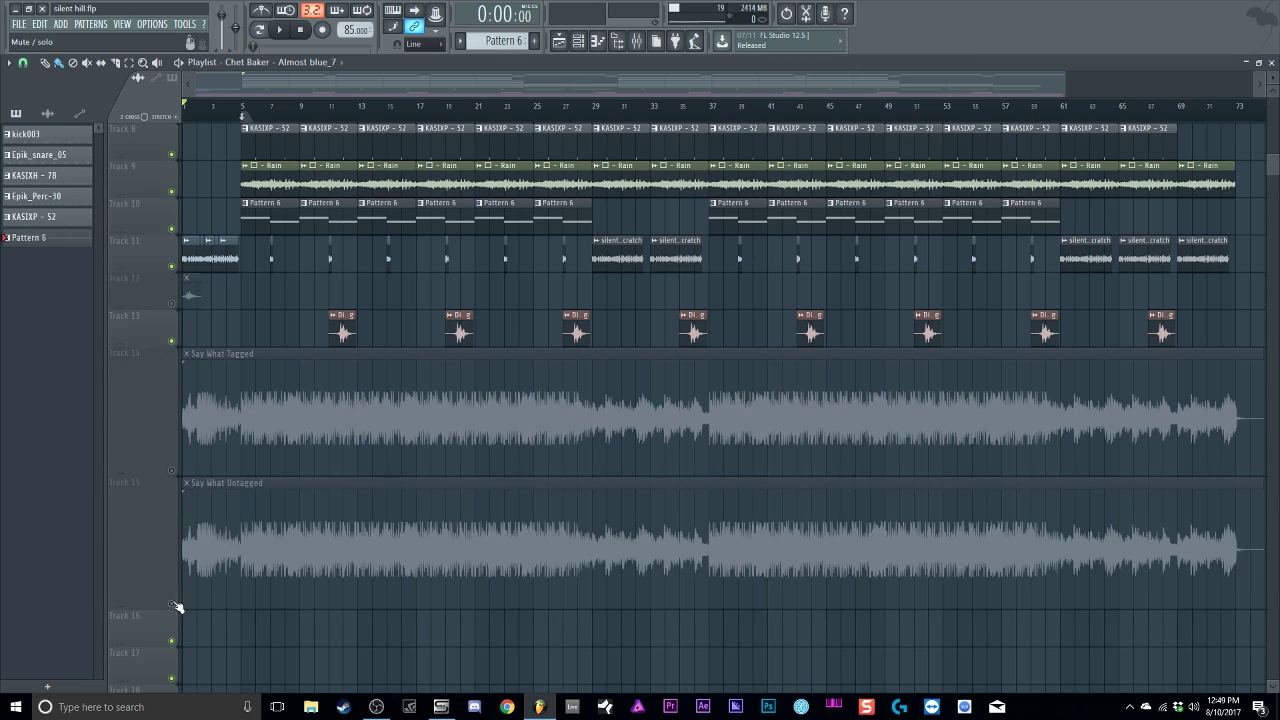
{"action": "scroll", "coordinate": [240, 216], "scroll_direction": "up", "scroll_amount": 4}
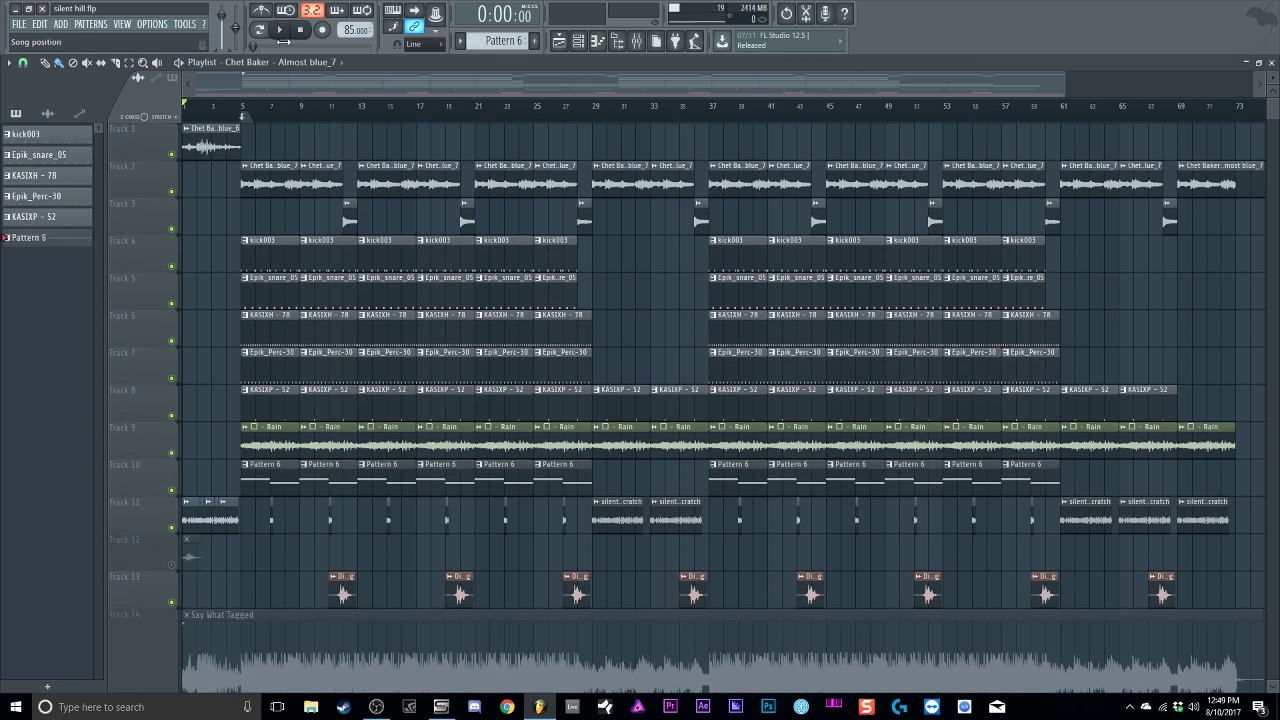
Step: Play the beat from the start and audition the short Track 11 scratch clips around bars 7 and 11
{"action": "left_click", "coordinate": [284, 30]}
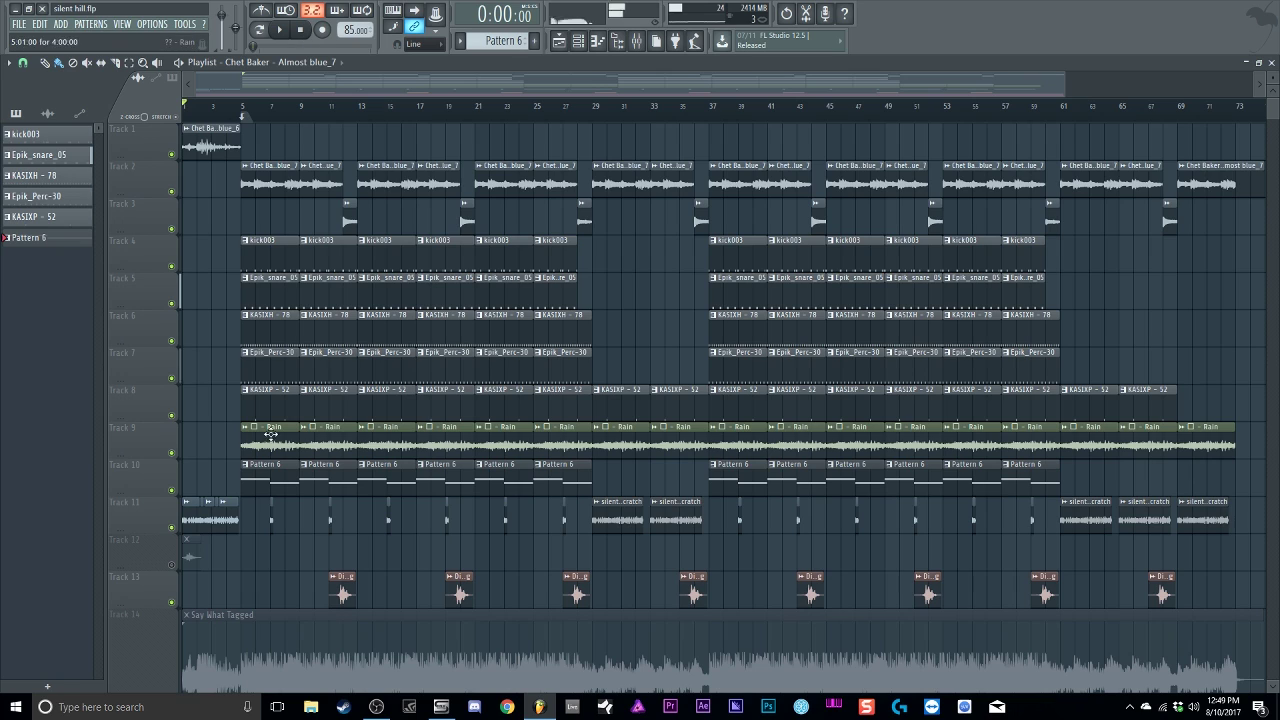
{"action": "scroll", "coordinate": [272, 112], "scroll_direction": "up", "scroll_amount": 5}
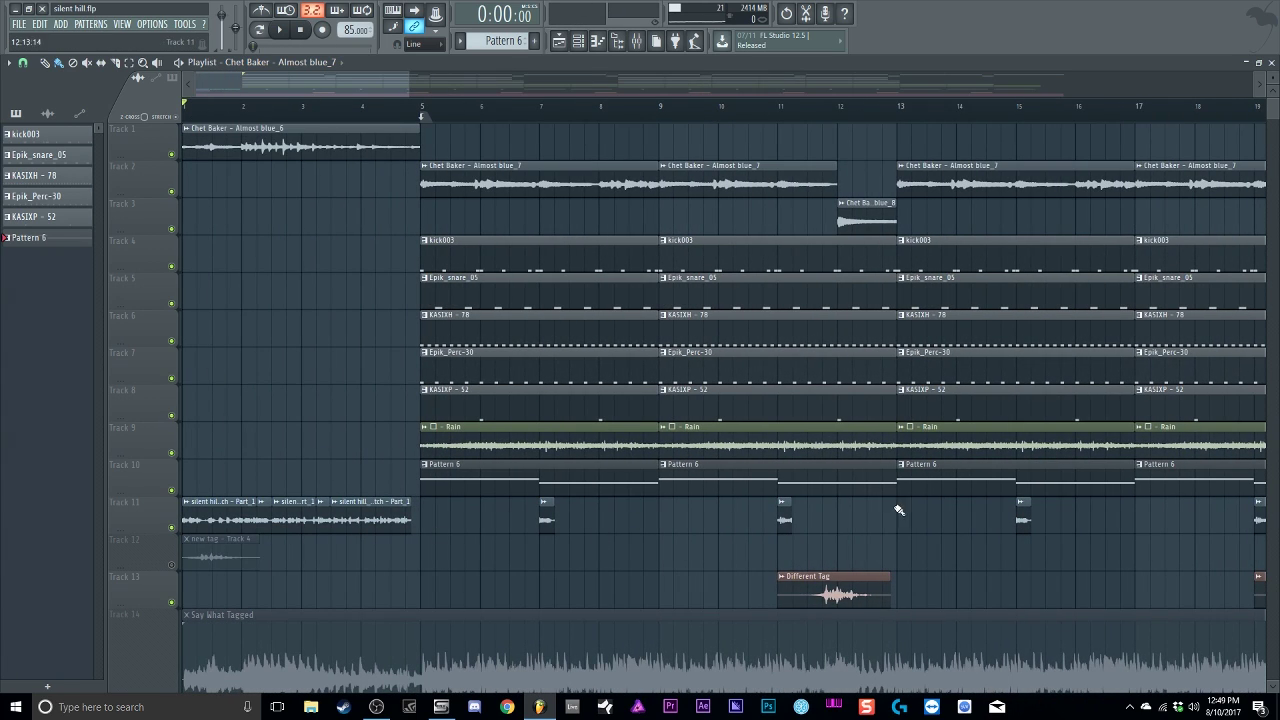
{"action": "left_click_drag", "start_coordinate": [323, 89], "coordinate": [388, 91]}
{"action": "scroll", "coordinate": [388, 91], "scroll_direction": "up", "scroll_amount": 5}
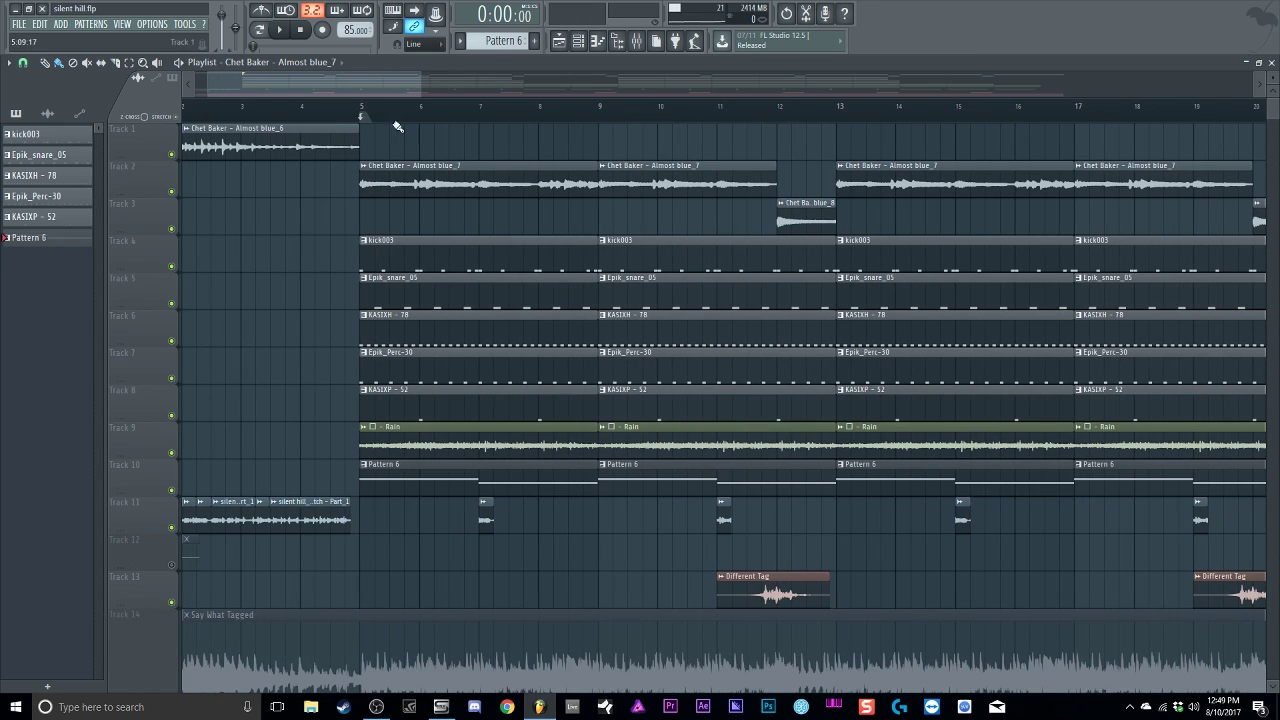
{"action": "left_click", "coordinate": [465, 112]}
{"action": "key", "text": "space"}
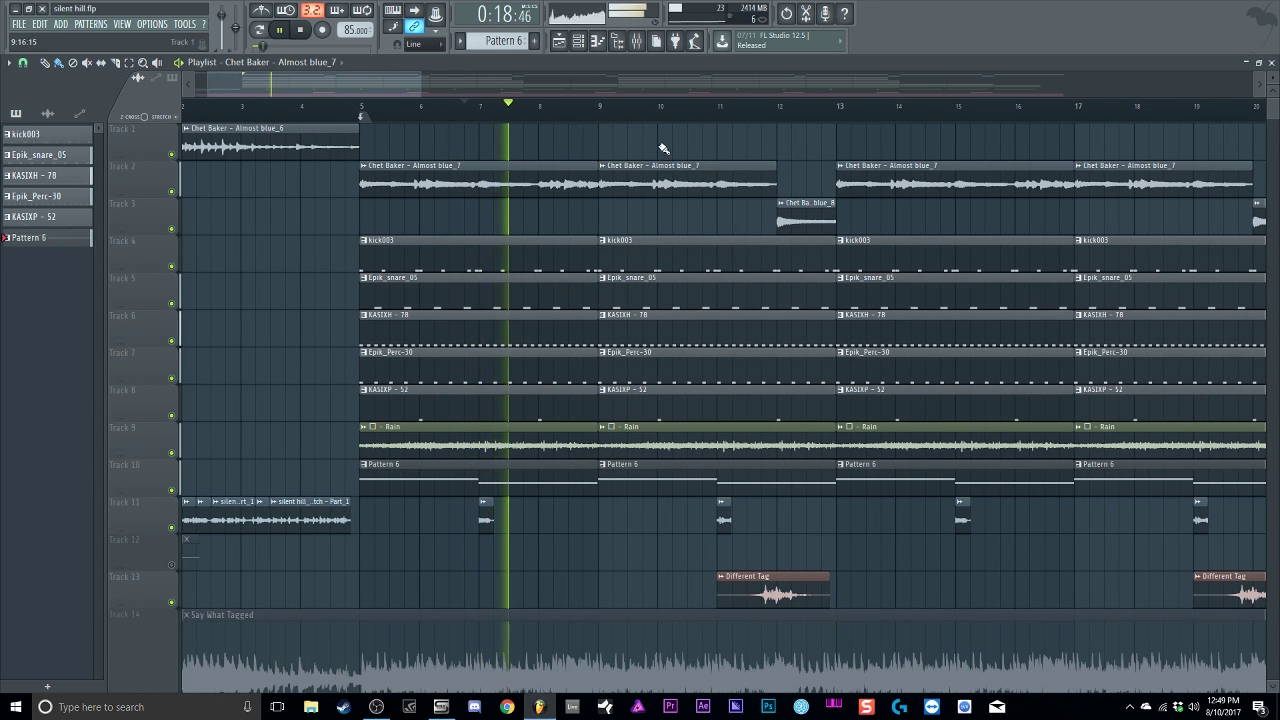
{"action": "left_click", "coordinate": [711, 127]}
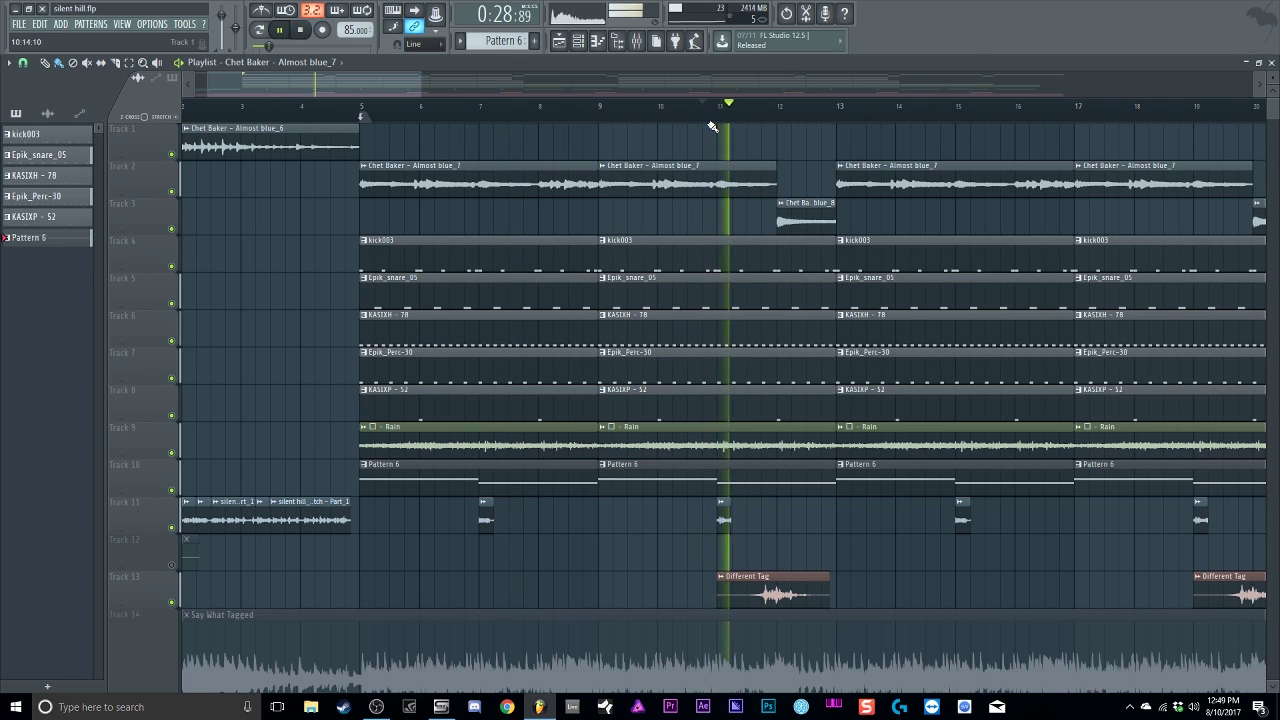
{"action": "key", "text": "space"}
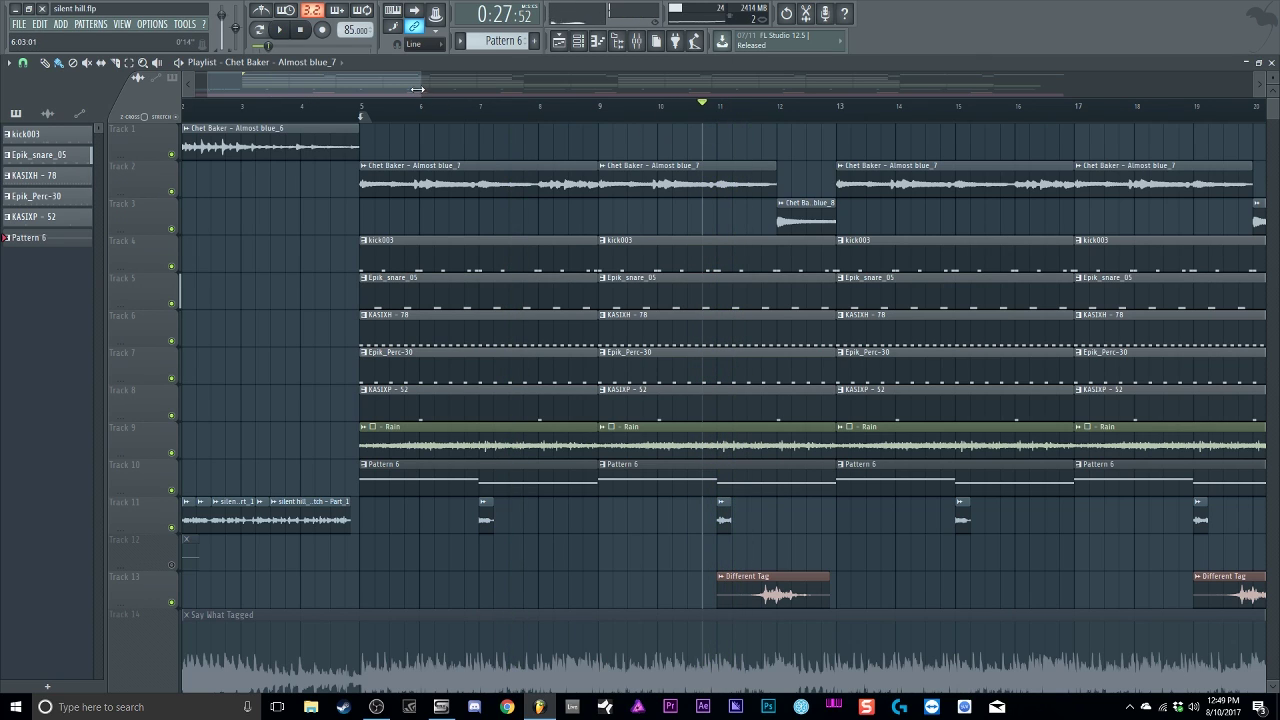
Step: Review the effect chain on the Master mixer track and open its Fruity parametric EQ 2
{"action": "left_click_drag", "start_coordinate": [416, 94], "coordinate": [1064, 80]}
{"action": "left_click", "coordinate": [636, 42]}
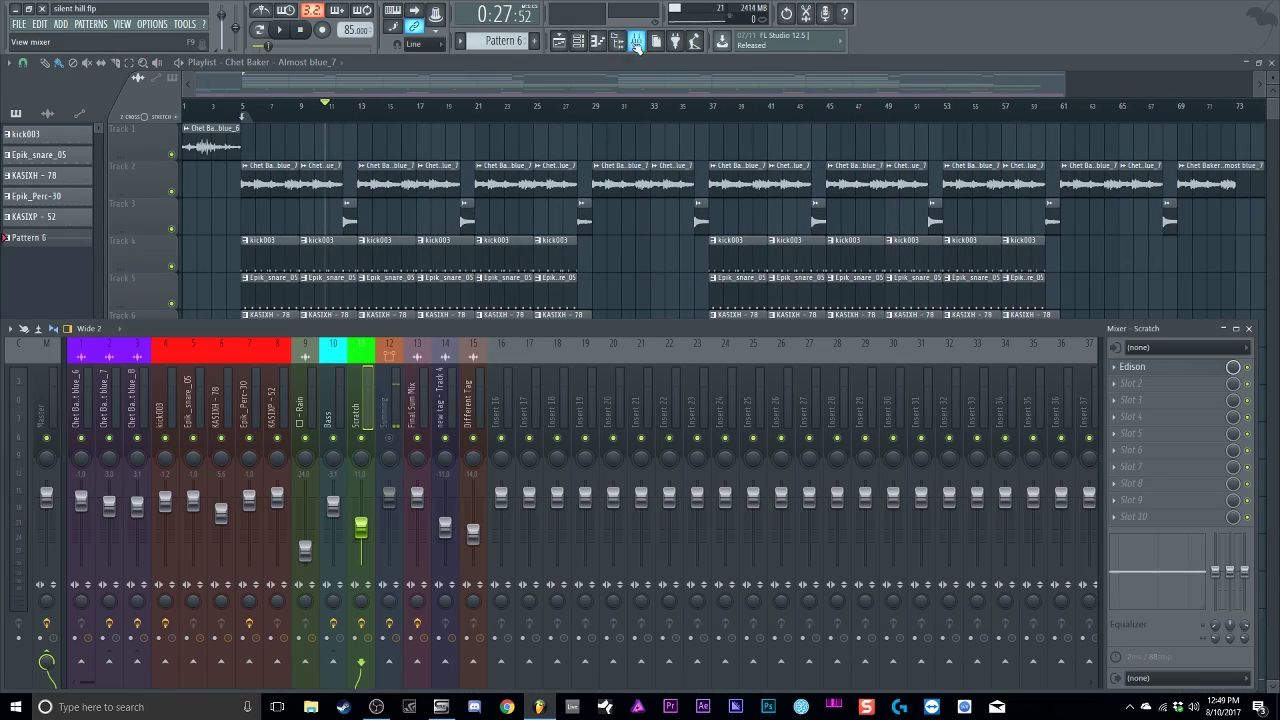
{"action": "left_click", "coordinate": [45, 400]}
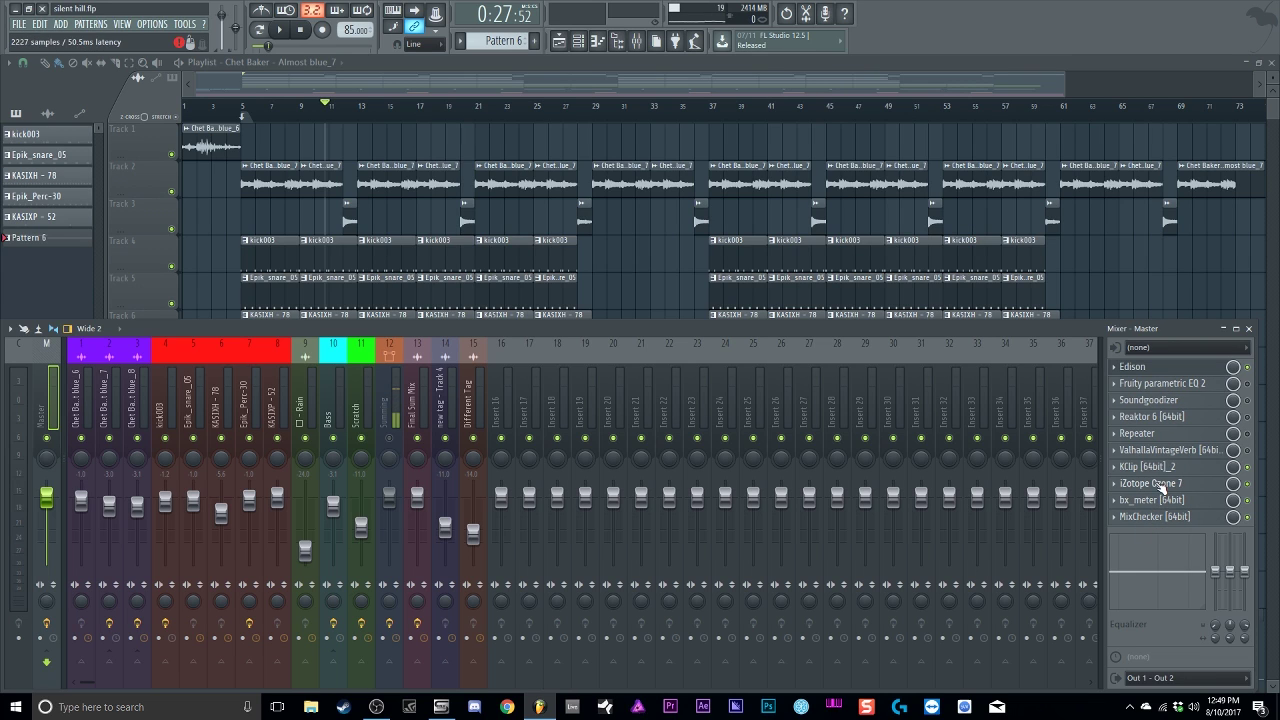
{"action": "left_click", "coordinate": [1195, 389]}
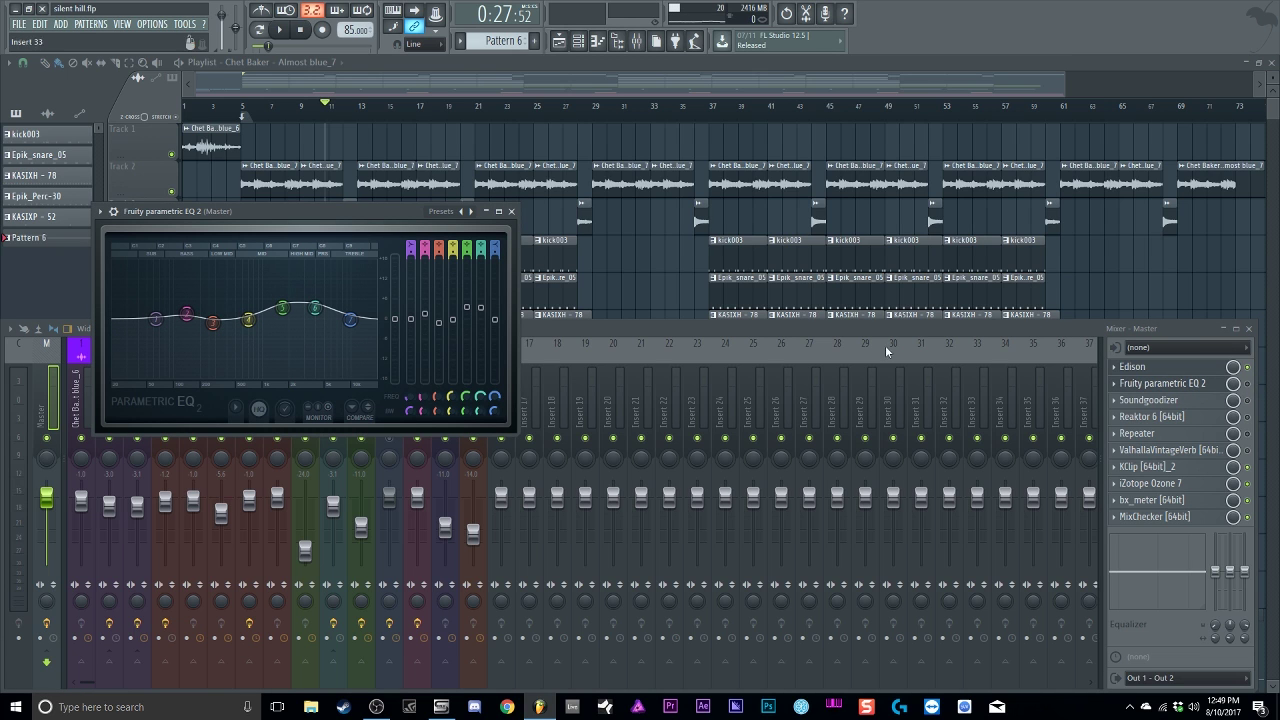
{"action": "left_click_drag", "start_coordinate": [416, 211], "coordinate": [632, 232]}
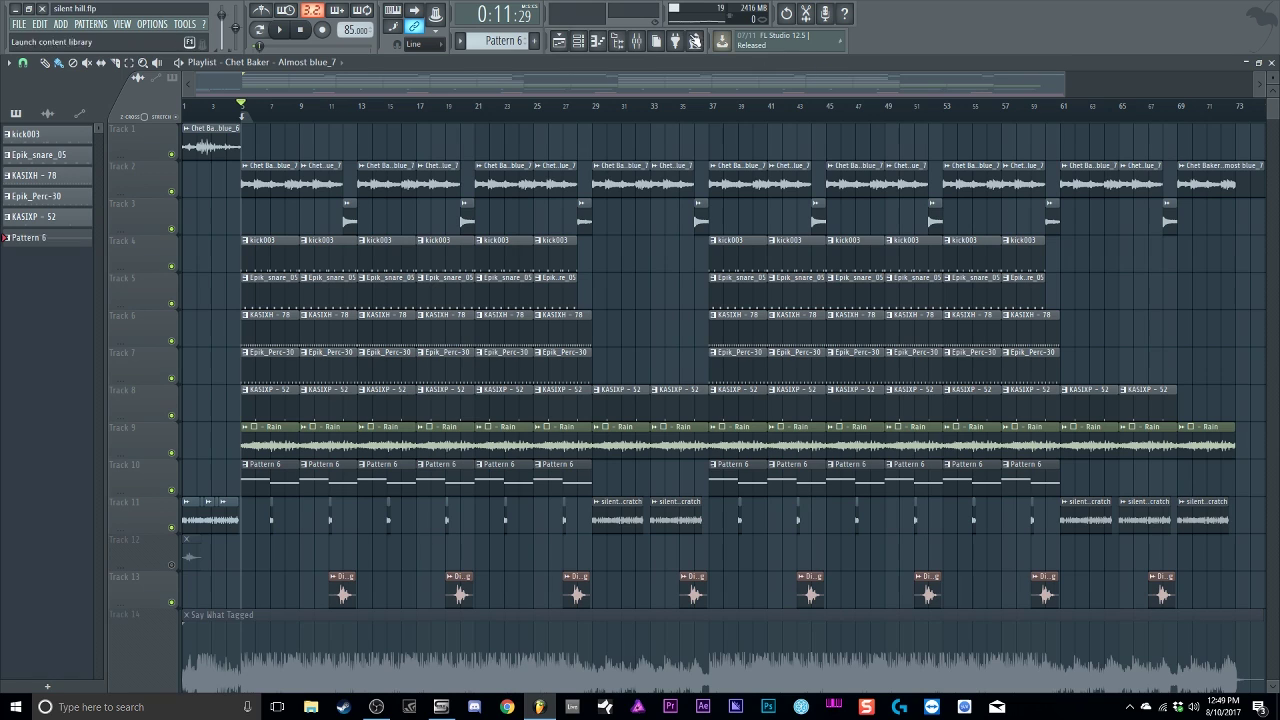
Step: Open Fruity parametric EQ 2 on the Master mixer track and examine the shape of its EQ curve
{"action": "left_click", "coordinate": [617, 40]}
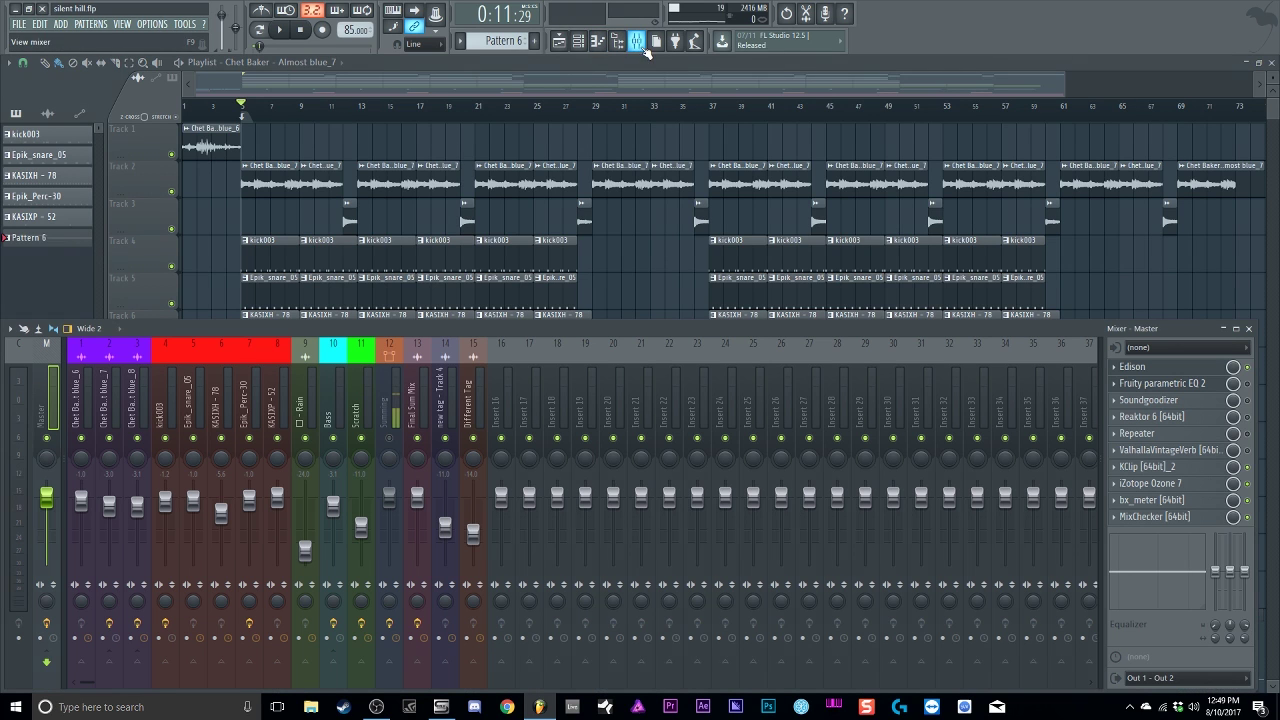
{"action": "left_click", "coordinate": [1158, 390]}
{"action": "left_click", "coordinate": [1158, 386]}
{"action": "left_click_drag", "start_coordinate": [465, 336], "coordinate": [510, 330]}
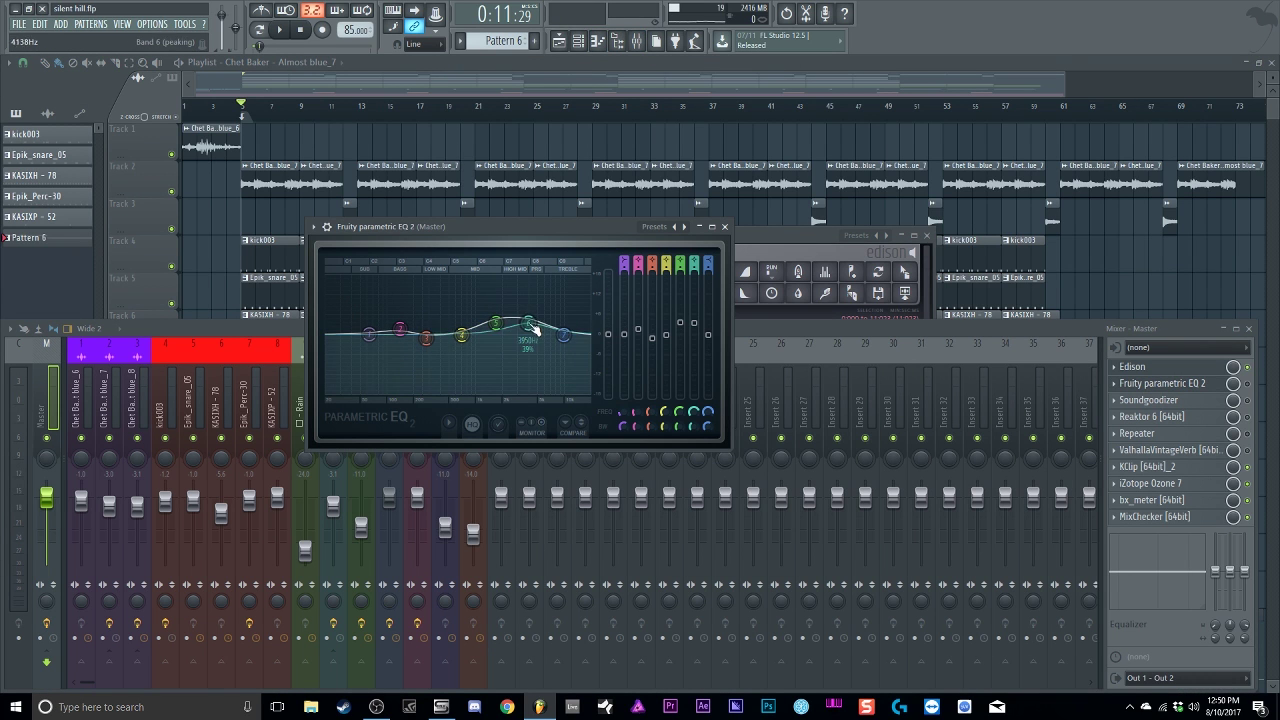
{"action": "left_click_drag", "start_coordinate": [400, 330], "coordinate": [408, 340]}
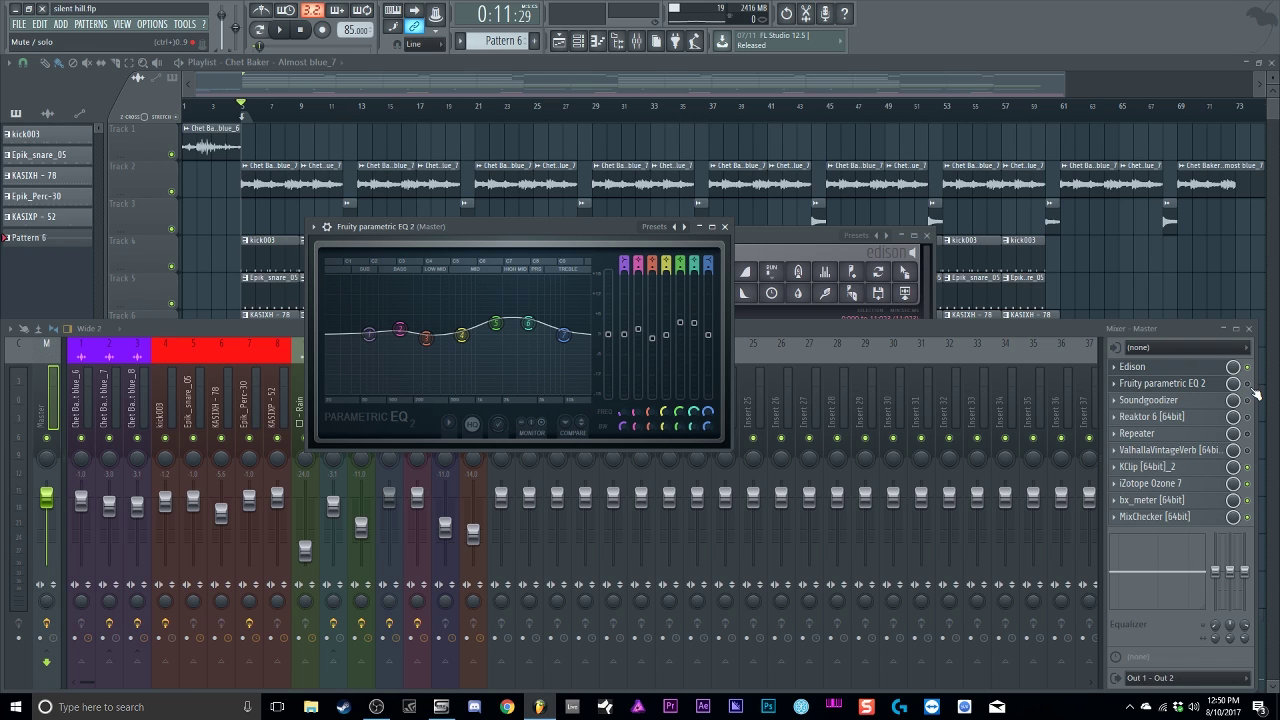
Step: Enable Fruity parametric EQ 2 on the Master track and audition the beat through it from bar 5
{"action": "key", "text": "space"}
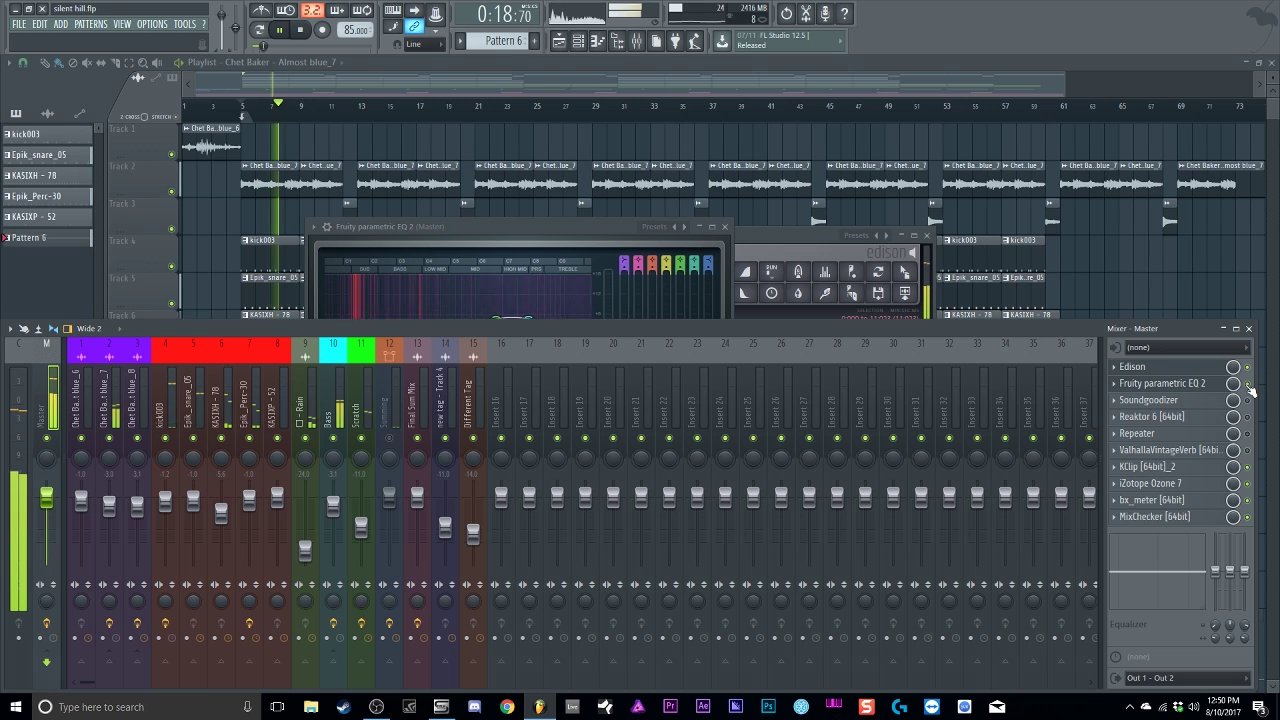
{"action": "left_click", "coordinate": [592, 223]}
{"action": "left_click_drag", "start_coordinate": [592, 223], "coordinate": [643, 113]}
{"action": "left_click", "coordinate": [1248, 384]}
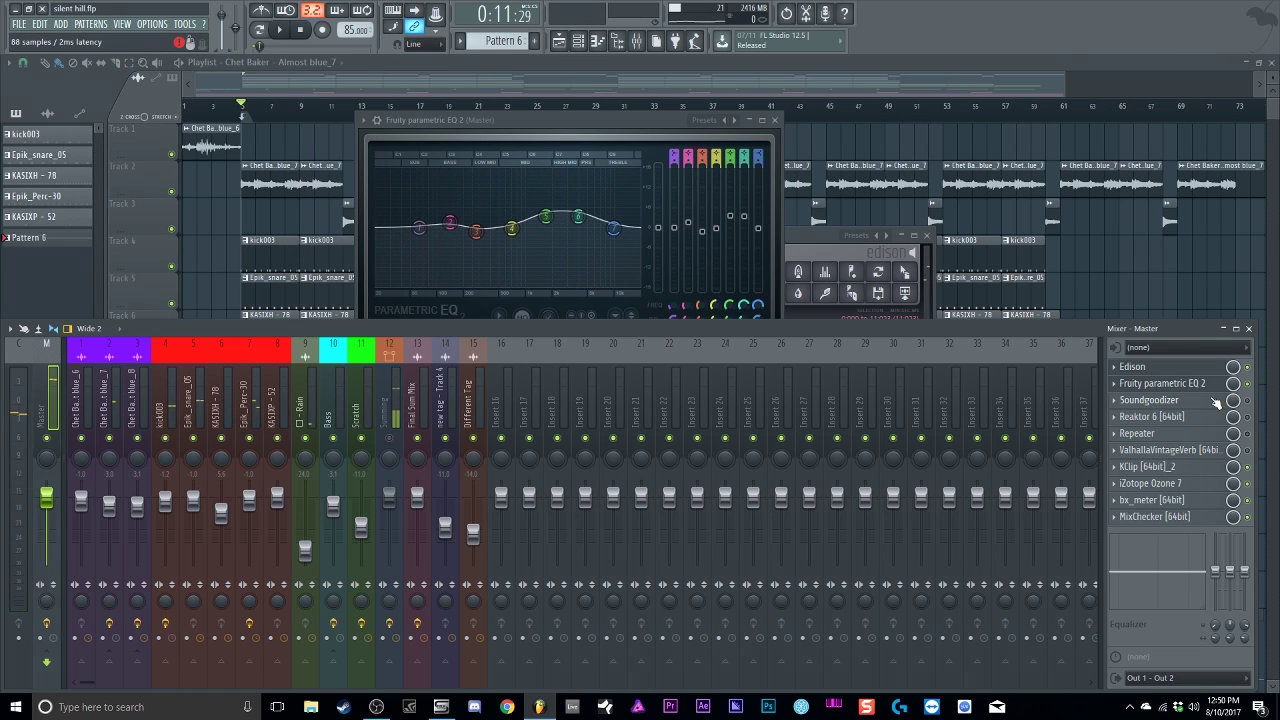
Step: Open the Master track's Soundgoodizer, raise its amount and audition the beat through it
{"action": "left_click", "coordinate": [1216, 401]}
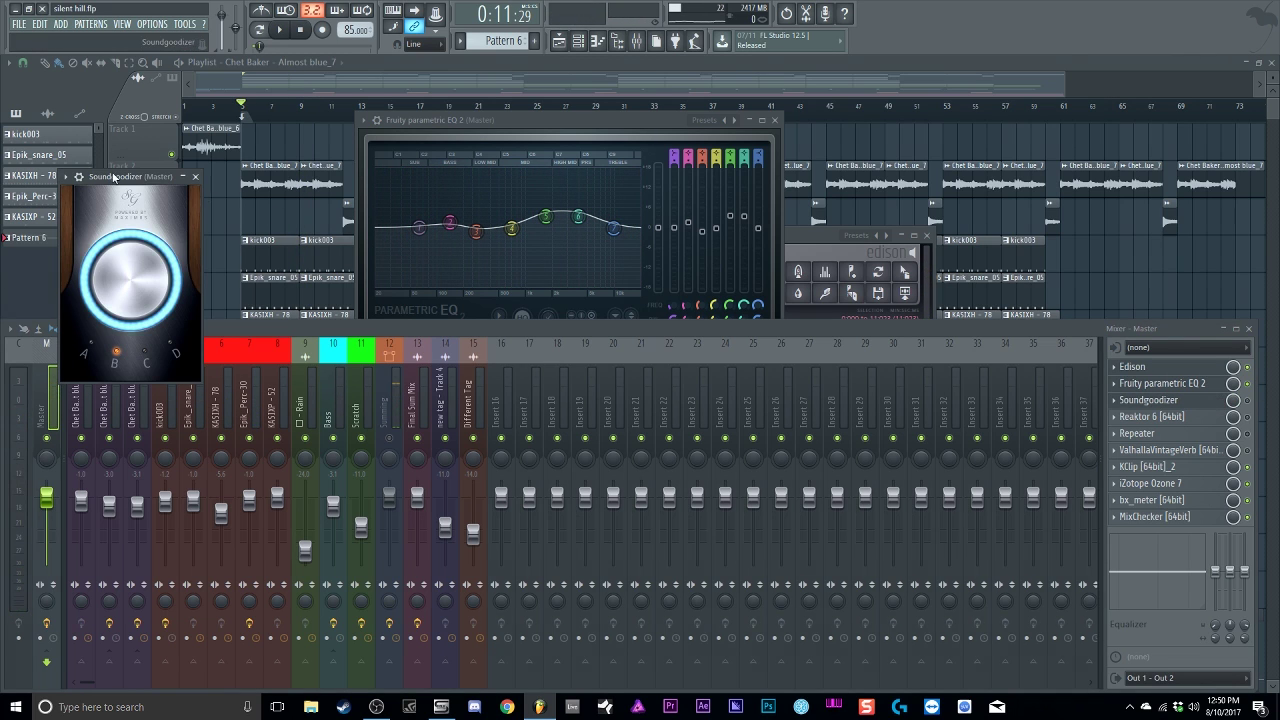
{"action": "left_click_drag", "start_coordinate": [128, 179], "coordinate": [910, 109]}
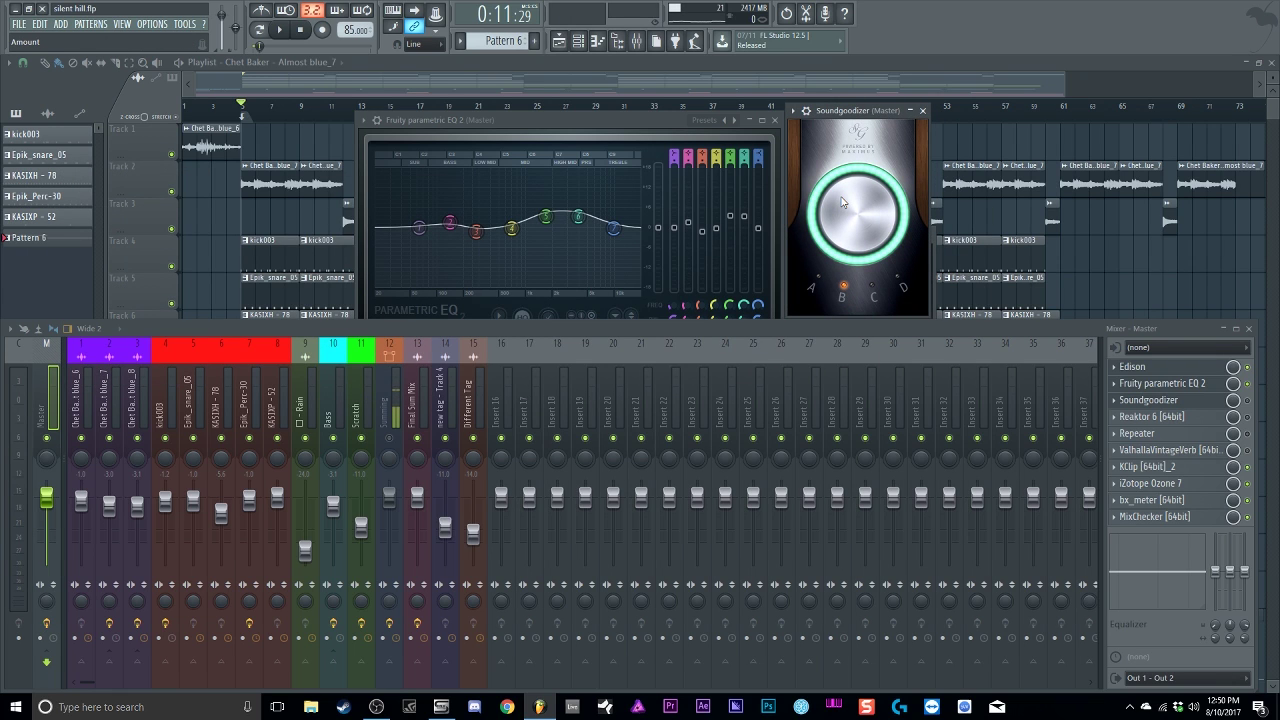
{"action": "left_click_drag", "start_coordinate": [840, 197], "coordinate": [842, 200]}
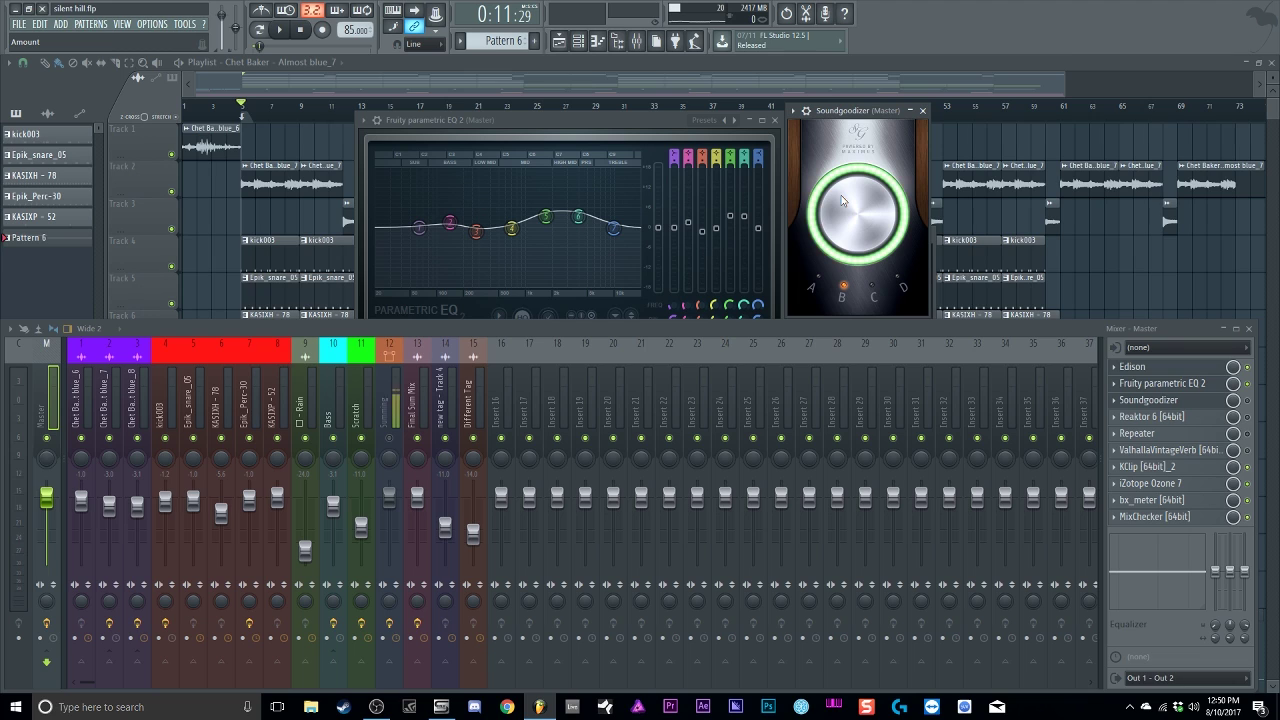
{"action": "left_click_drag", "start_coordinate": [842, 200], "coordinate": [842, 175]}
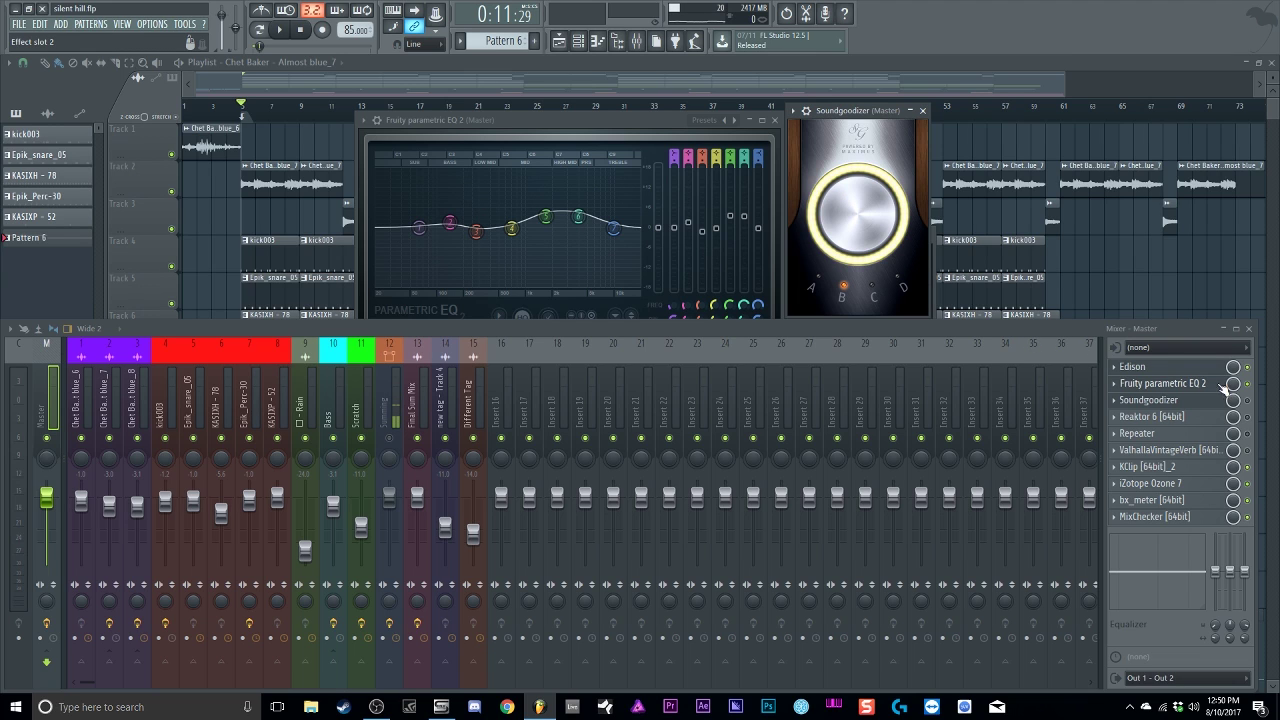
{"action": "key", "text": "space"}
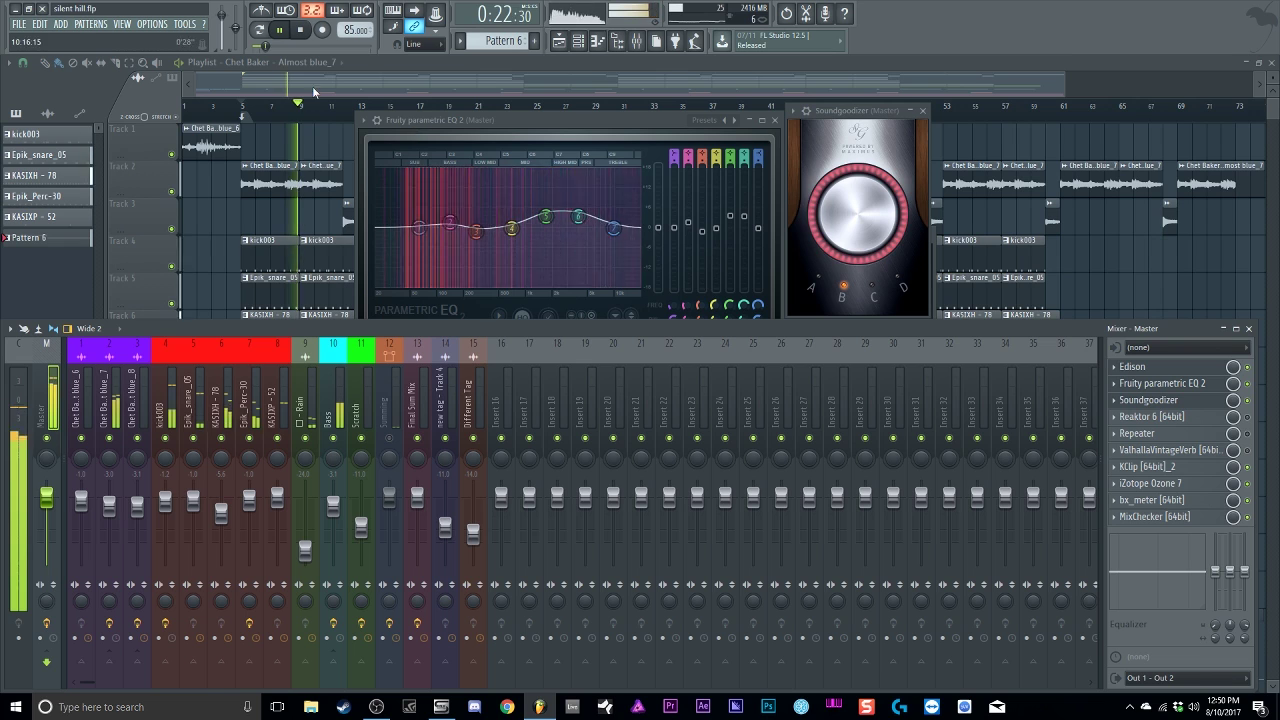
{"action": "left_click", "coordinate": [303, 32]}
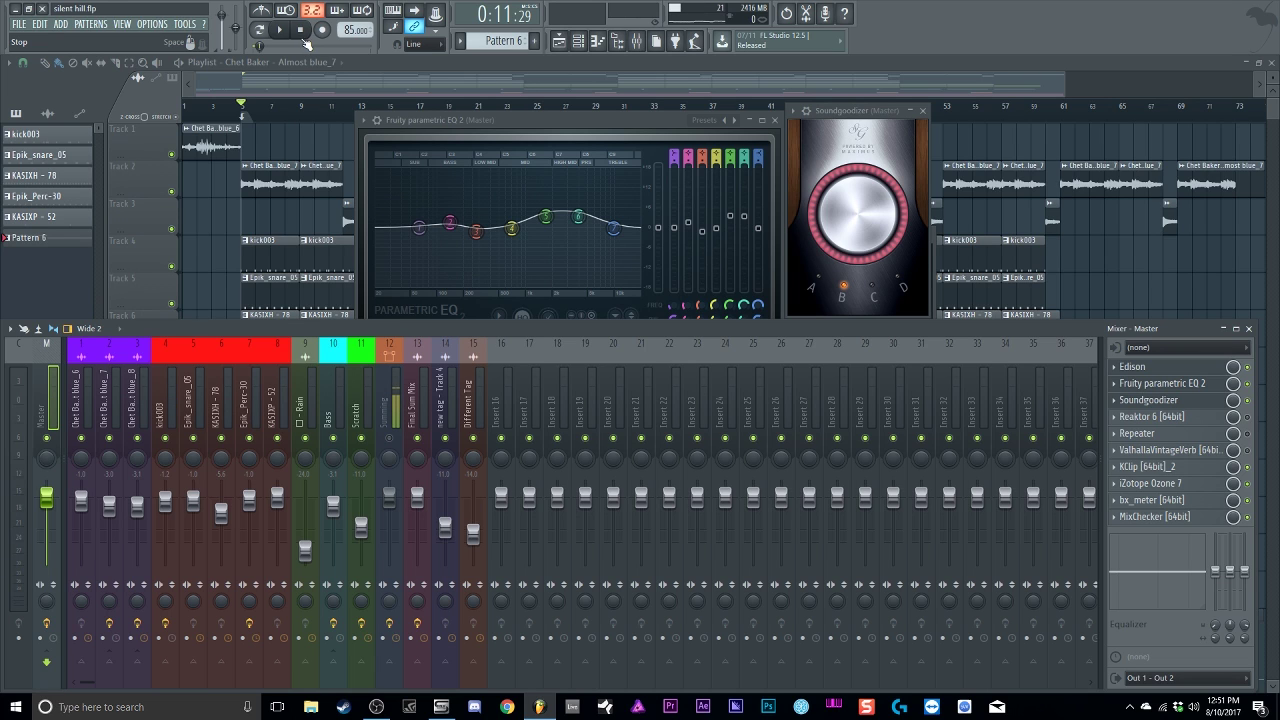
Step: Open Reaktor 6 on the Master track and look through its VHS snapshot list, keeping 90s VHS Tape
{"action": "left_click_drag", "start_coordinate": [444, 120], "coordinate": [444, 92]}
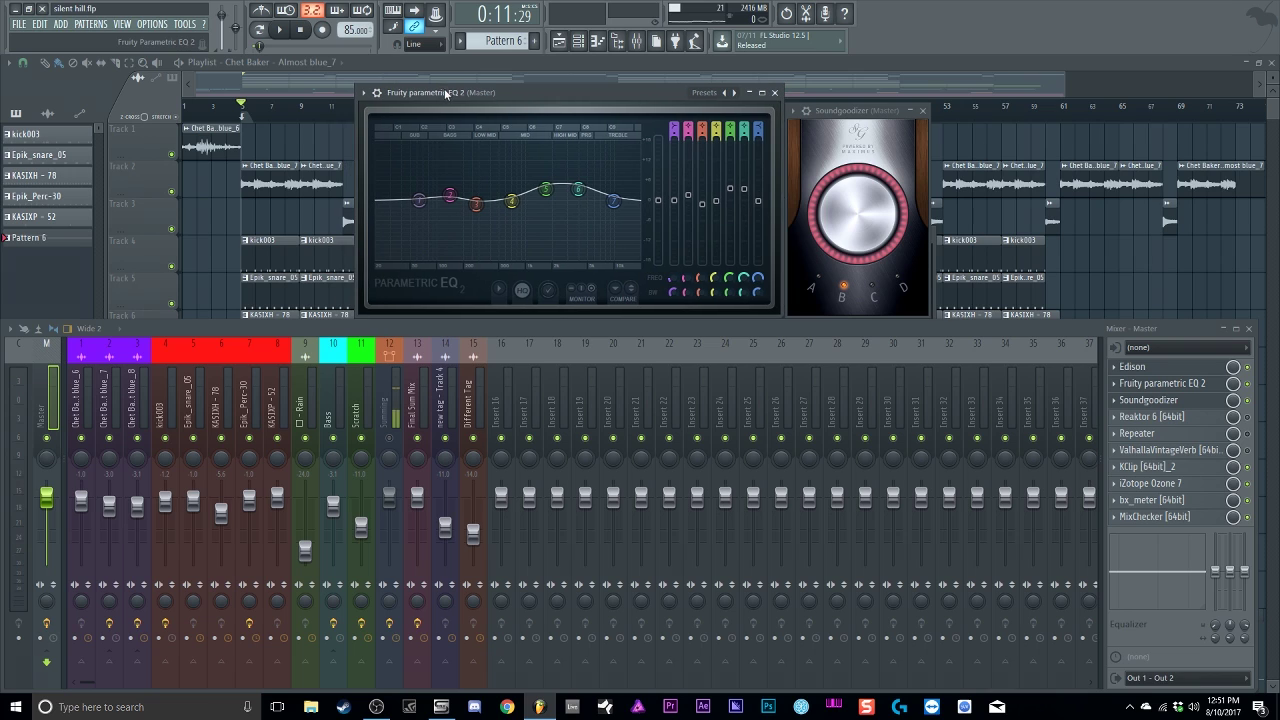
{"action": "left_click", "coordinate": [1181, 418]}
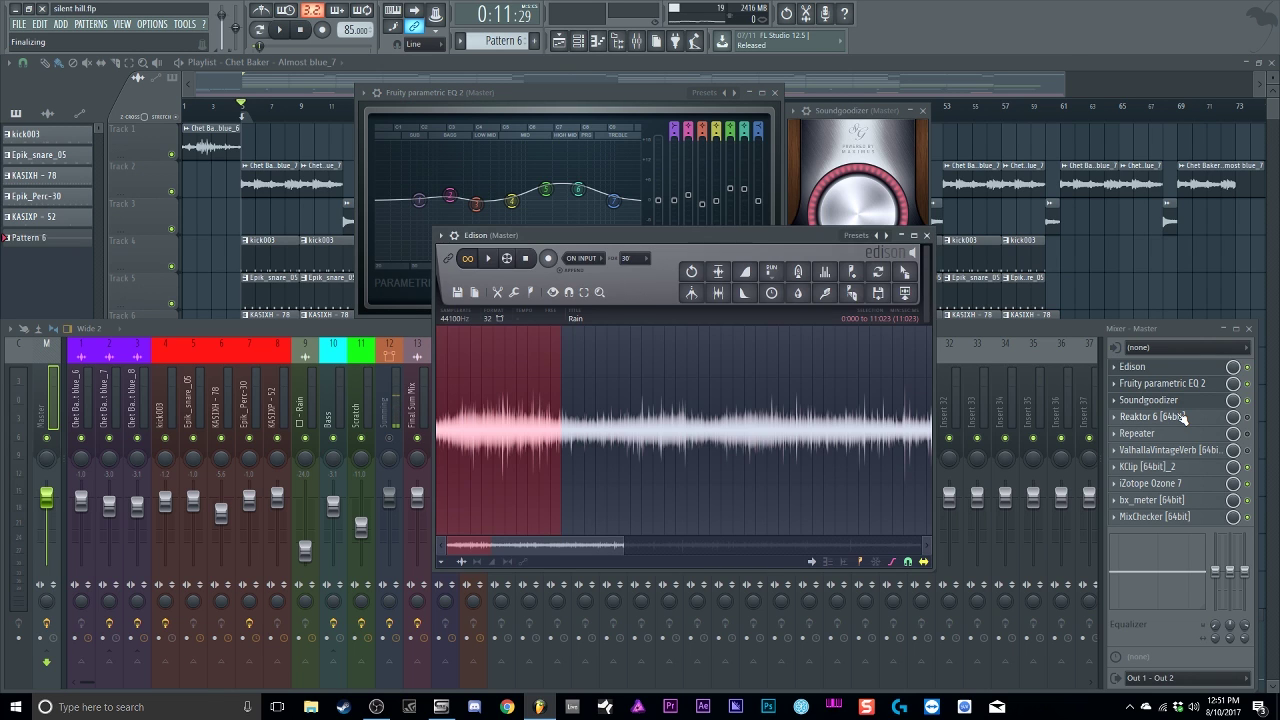
{"action": "left_click", "coordinate": [1183, 418]}
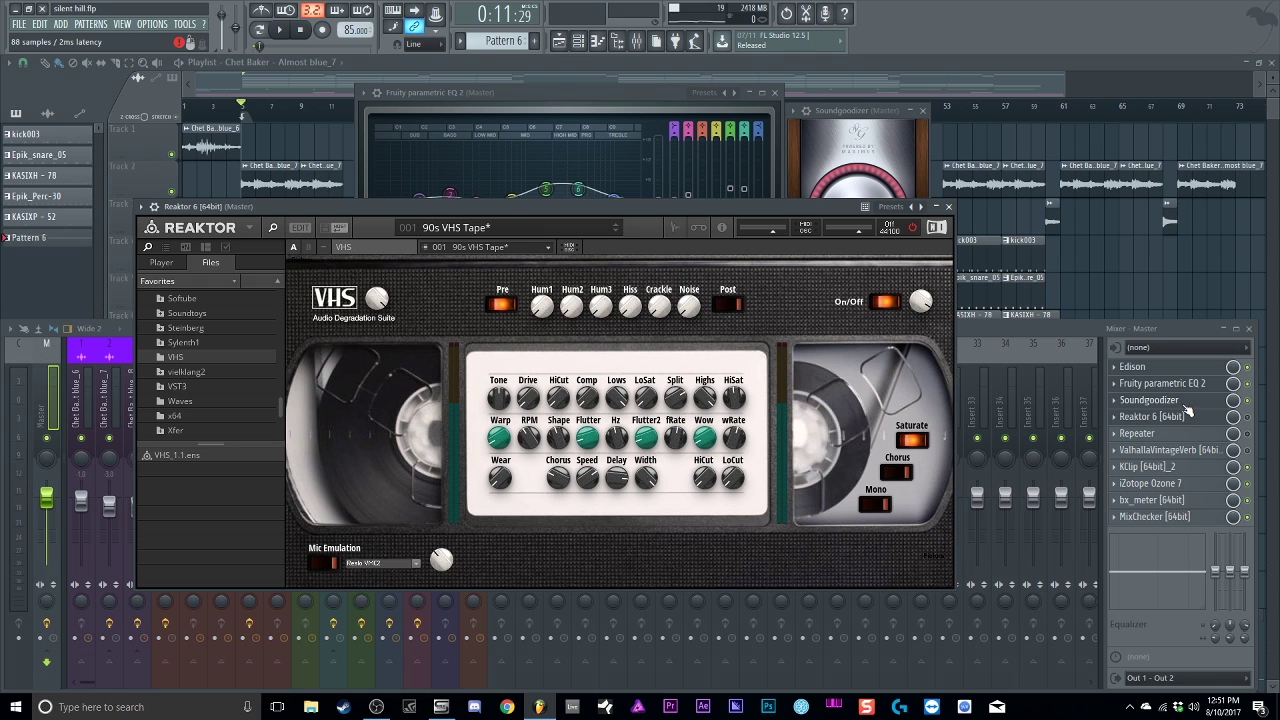
{"action": "left_click_drag", "start_coordinate": [660, 207], "coordinate": [710, 133]}
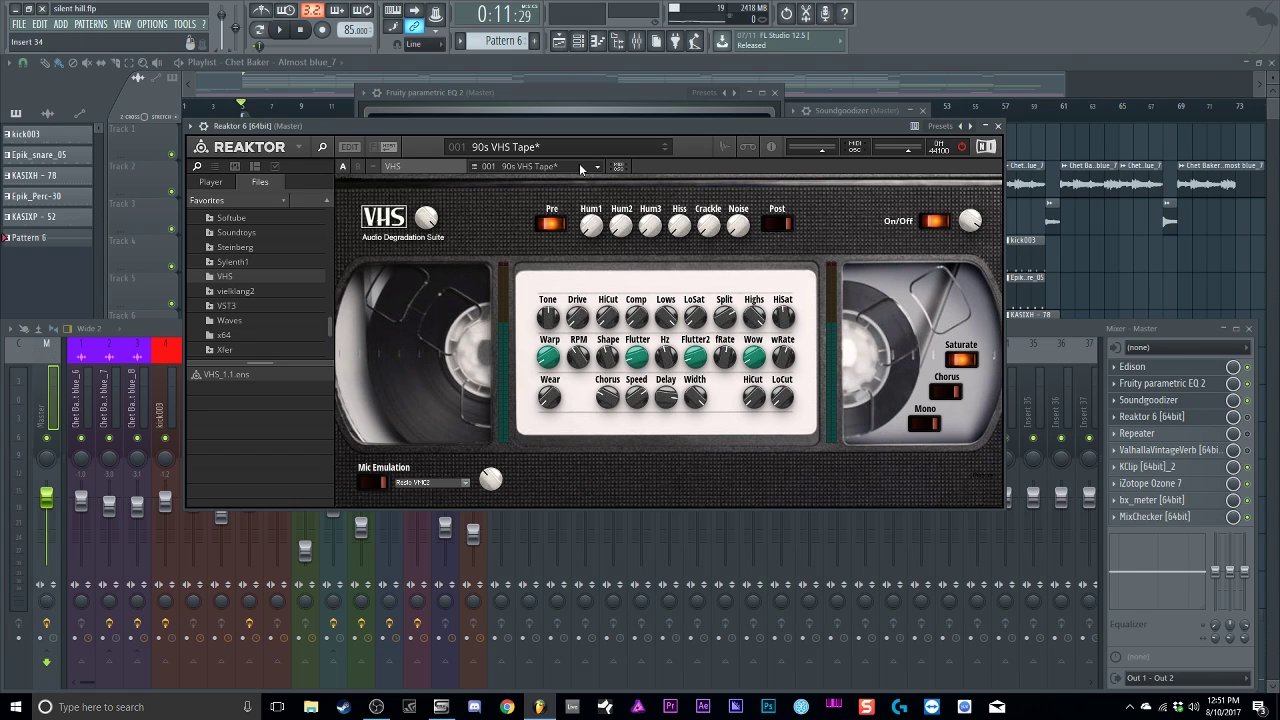
{"action": "left_click", "coordinate": [611, 149]}
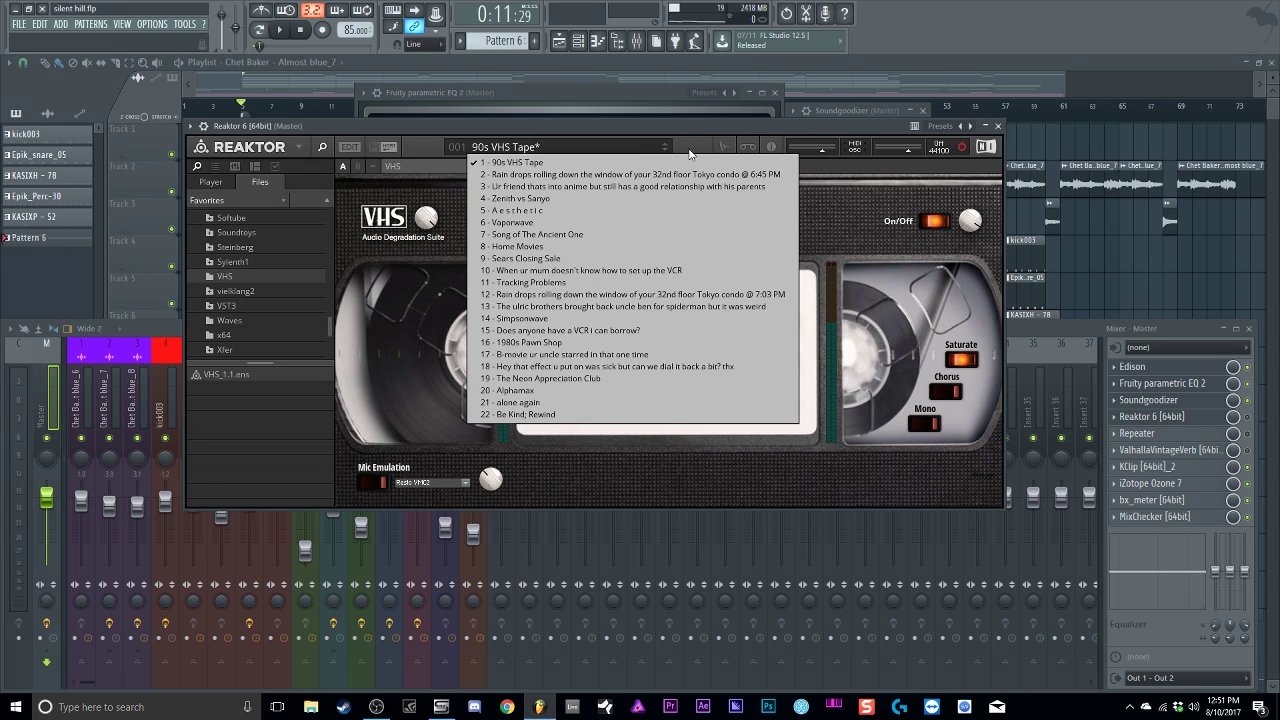
{"action": "left_click", "coordinate": [637, 151]}
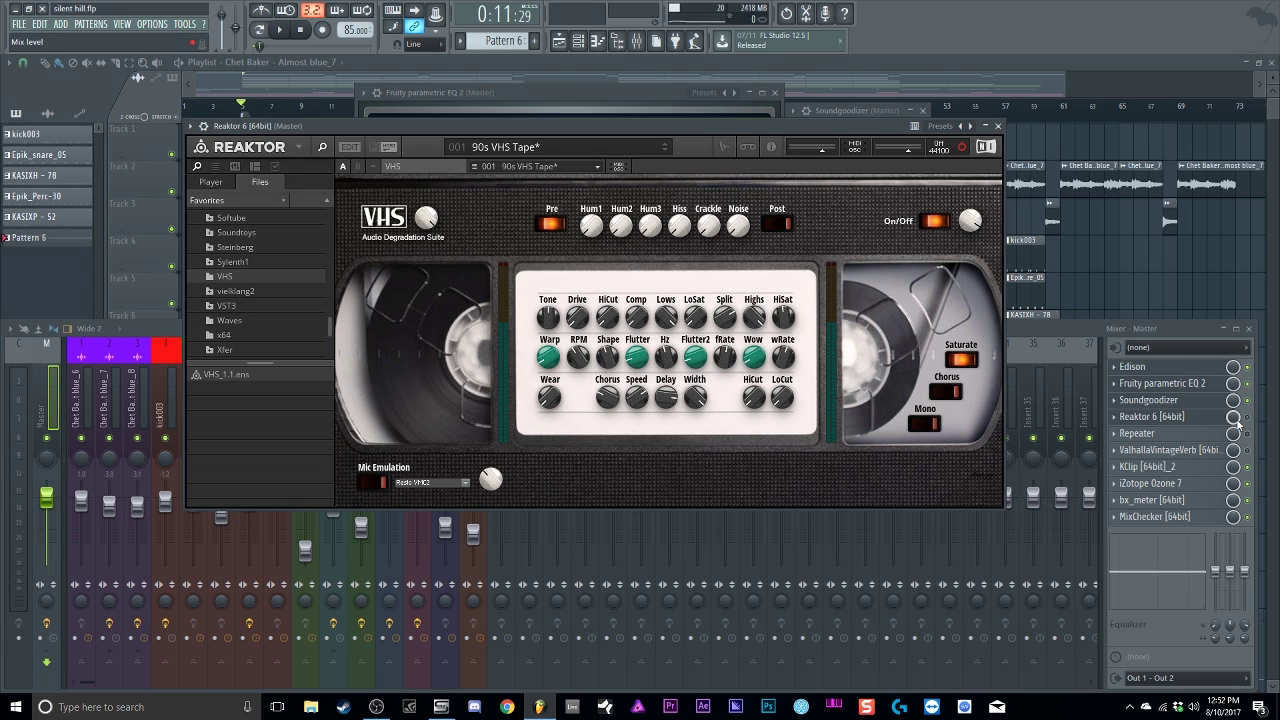
Step: Enable Reaktor 6 on the Master track and audition the beat through the 90s VHS Tape effect
{"action": "key", "text": "space"}
{"action": "left_click", "coordinate": [1250, 424]}
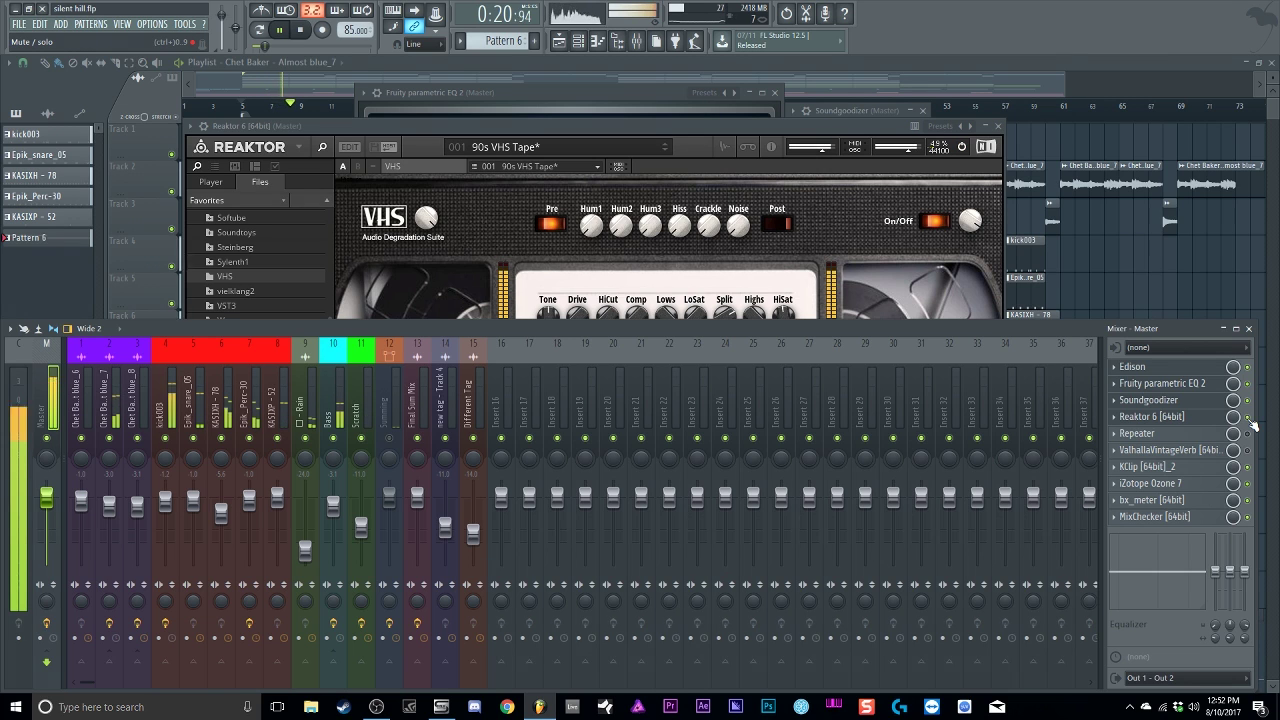
{"action": "left_click", "coordinate": [883, 218]}
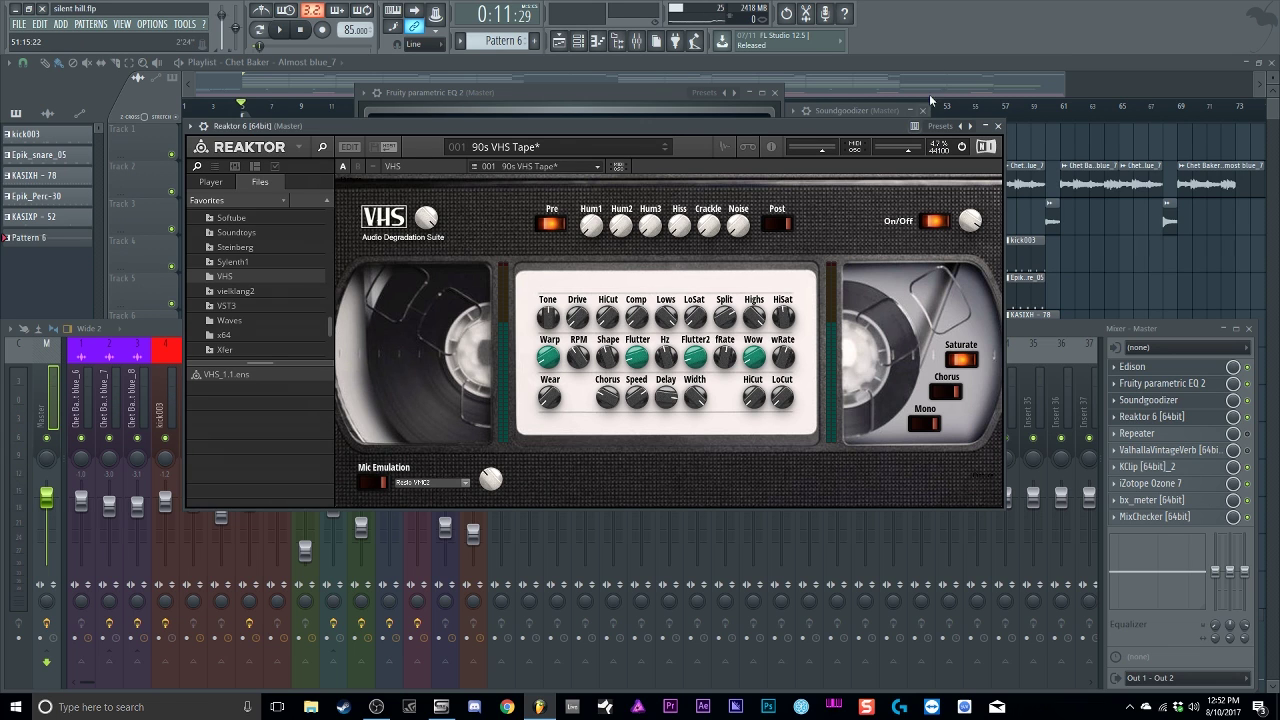
Step: Return to the playlist and play the full arrangement from about bar 27
{"action": "left_click", "coordinate": [934, 64]}
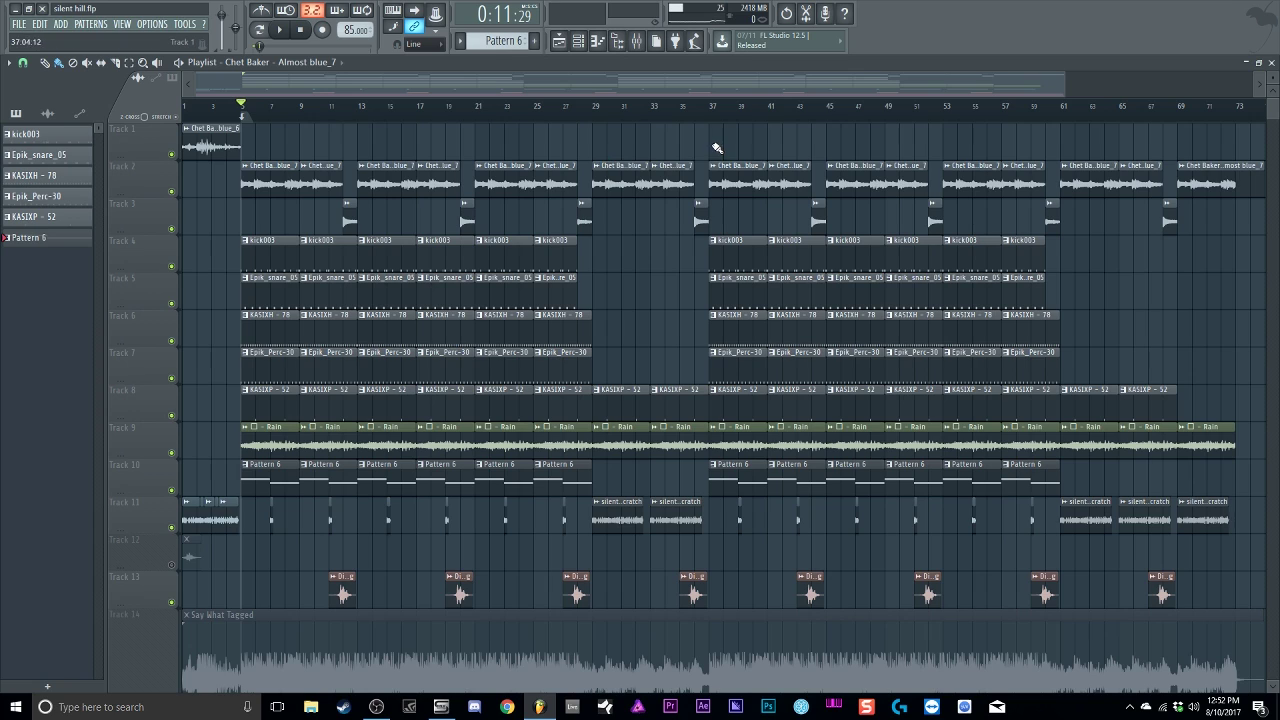
{"action": "left_click", "coordinate": [577, 108]}
{"action": "left_click", "coordinate": [570, 111]}
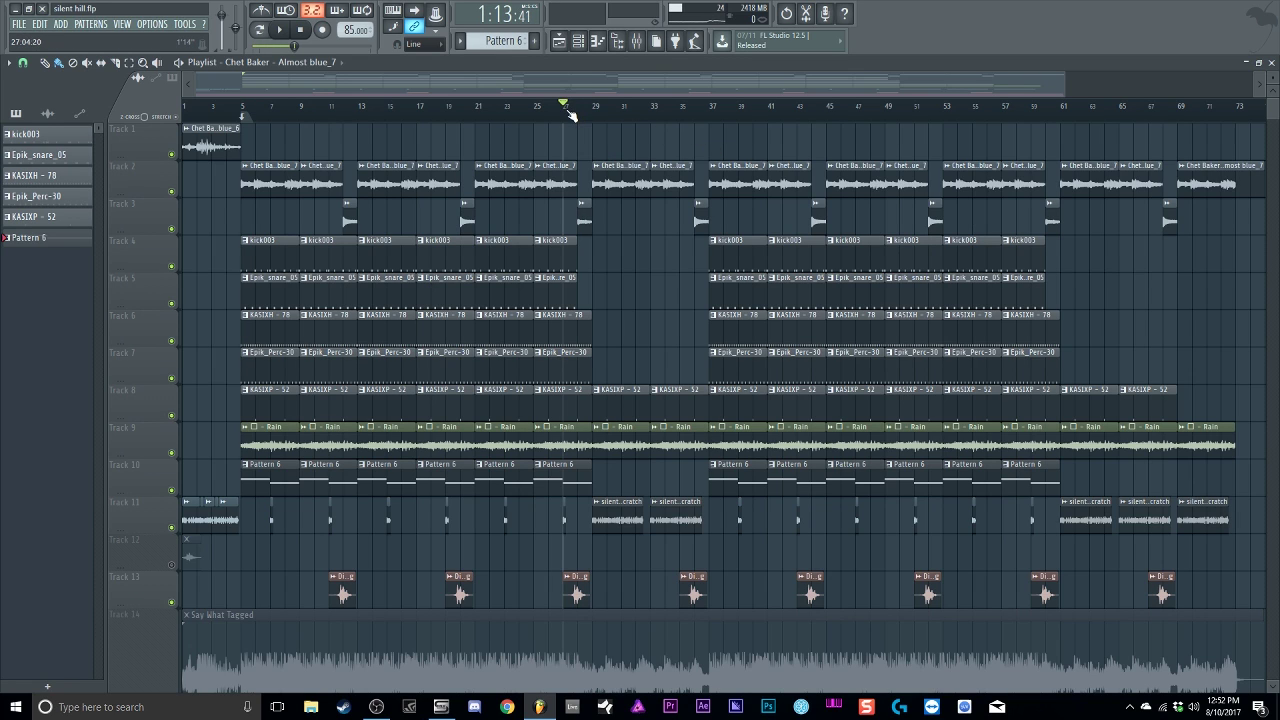
{"action": "key", "text": "space"}
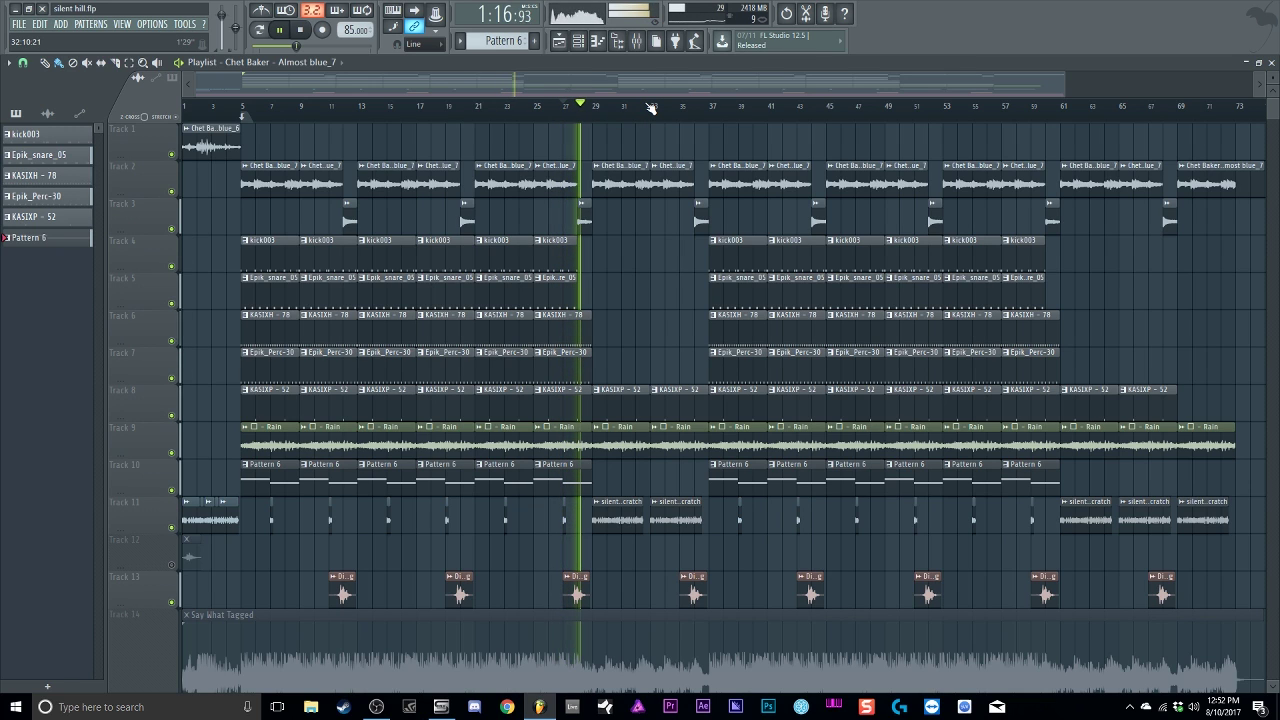
Step: Solo playlist Track 3, unmute Track 2 with it and audition the sample clips from about bar 27
{"action": "key", "text": "space"}
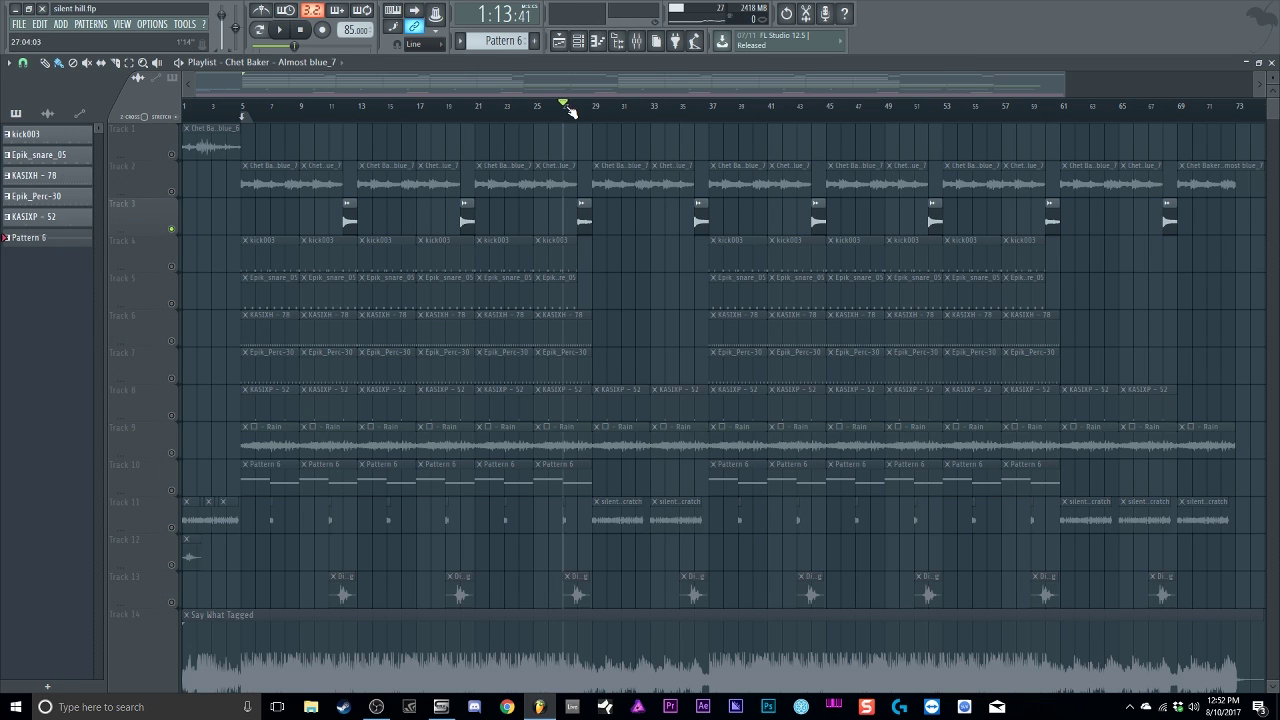
{"action": "key", "text": "space"}
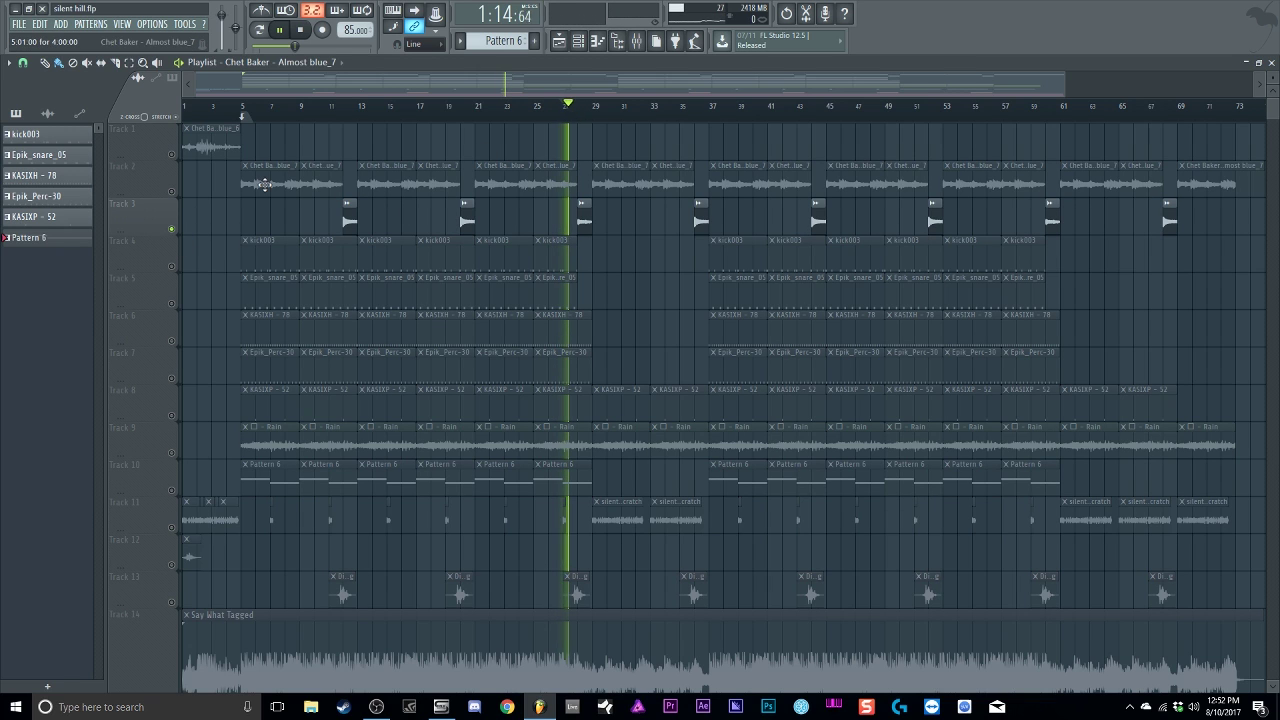
{"action": "left_click", "coordinate": [172, 192]}
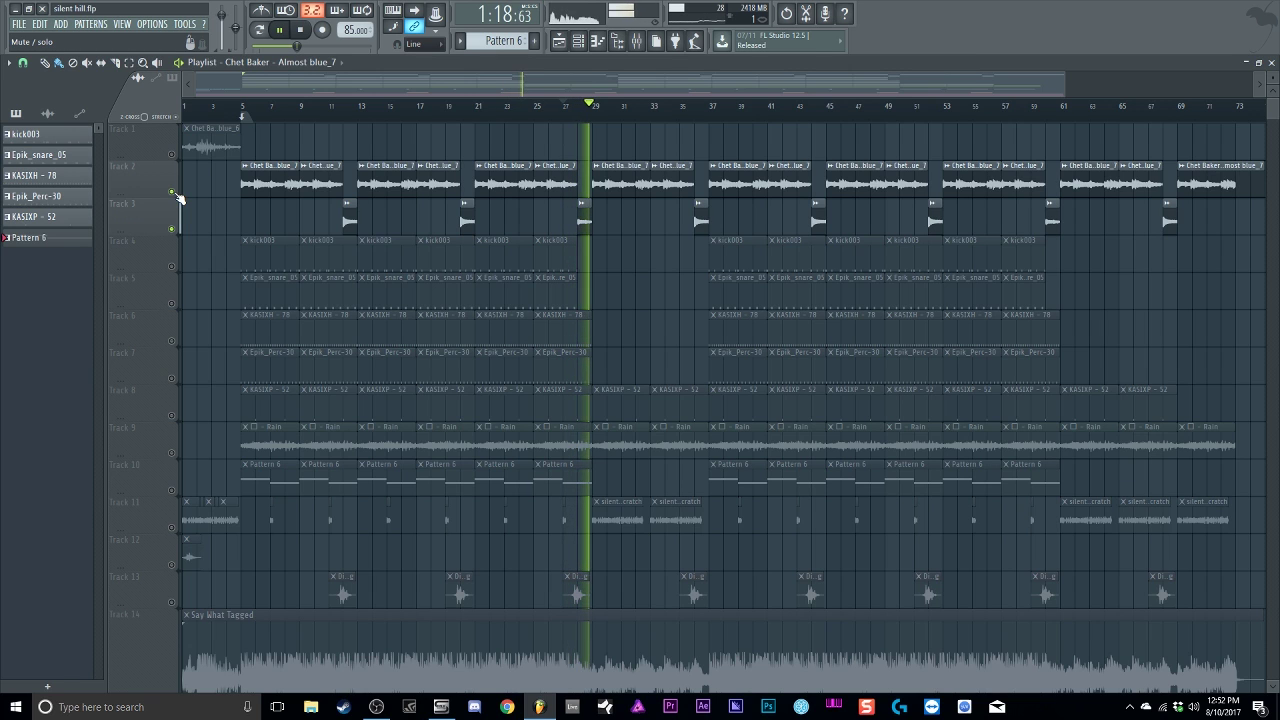
{"action": "key", "text": "space"}
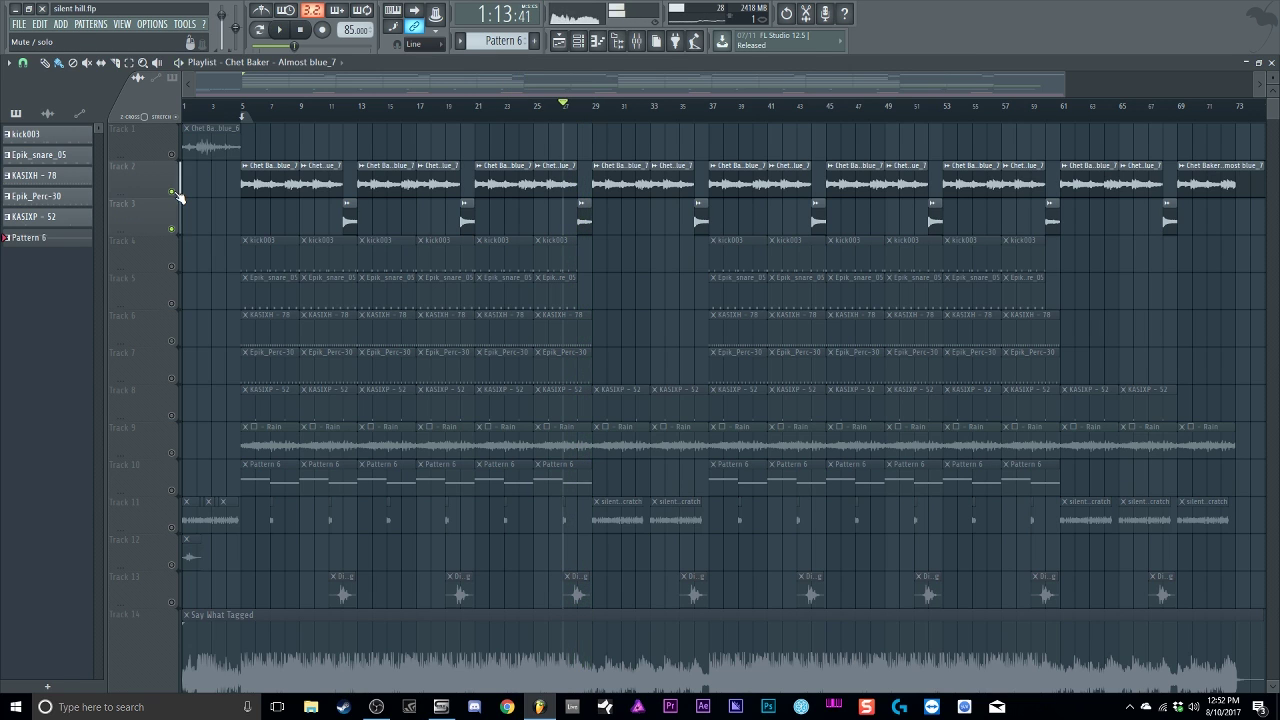
Step: Reopen Reaktor 6 on the Master track, adjust the VHS Warp knob while the sample plays and close the plugin
{"action": "left_click", "coordinate": [640, 48]}
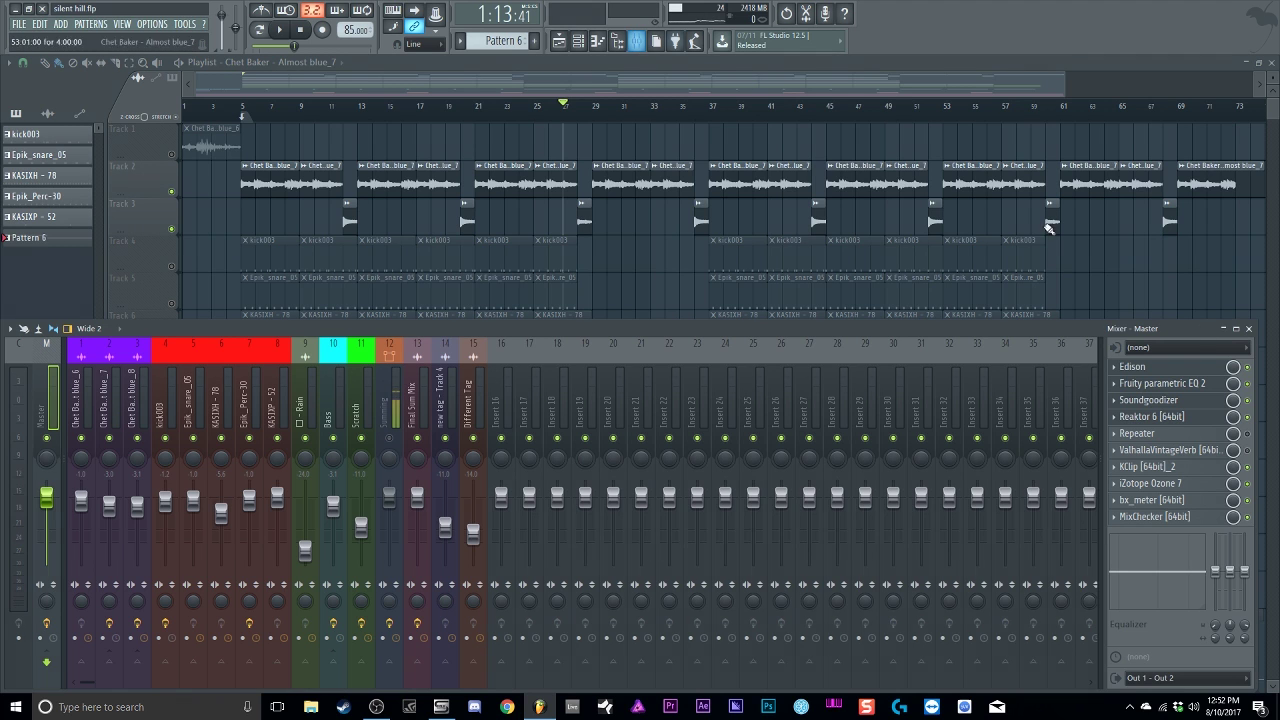
{"action": "key", "text": "ctrl+e"}
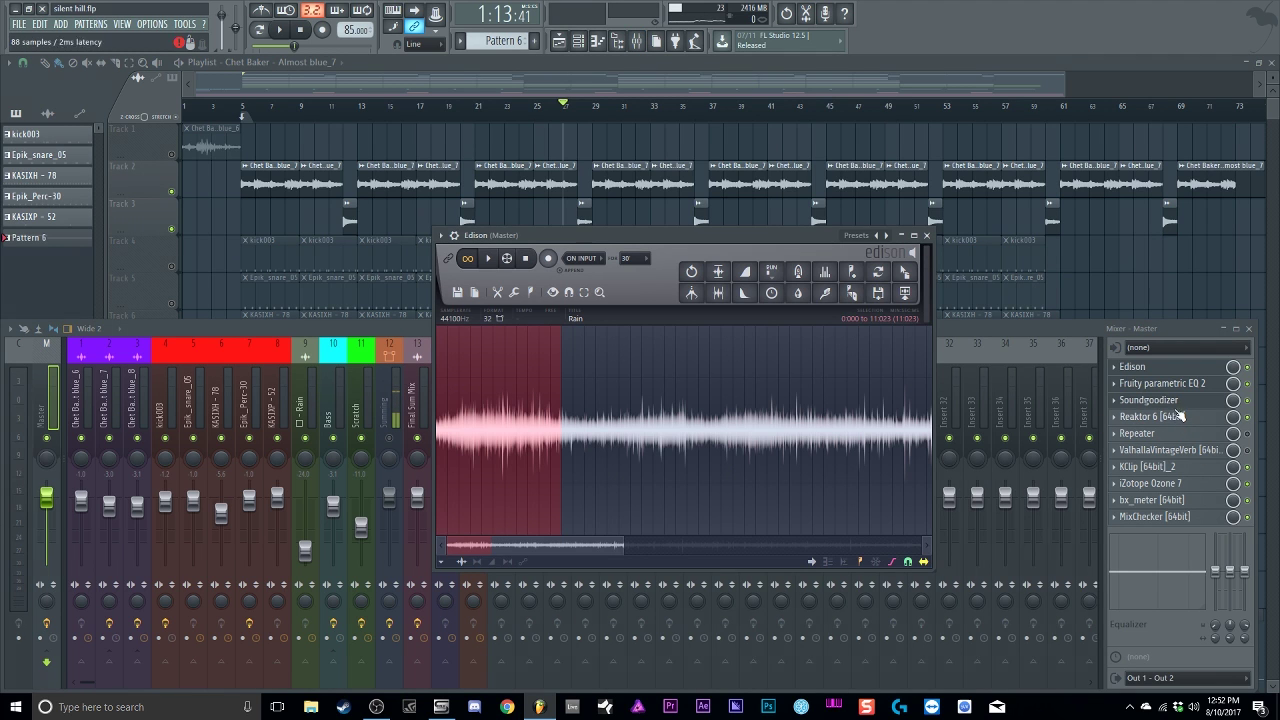
{"action": "left_click", "coordinate": [1140, 417]}
{"action": "left_click", "coordinate": [1140, 417]}
{"action": "left_click", "coordinate": [1140, 417]}
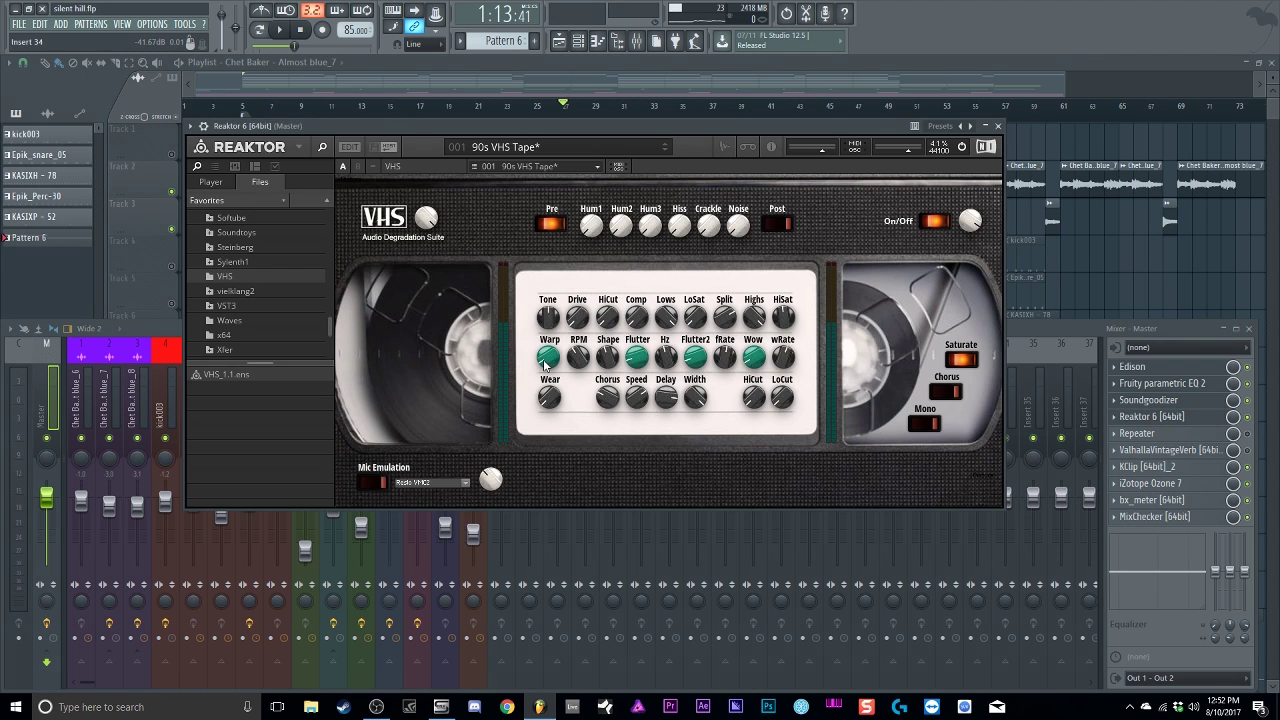
{"action": "key", "text": "space"}
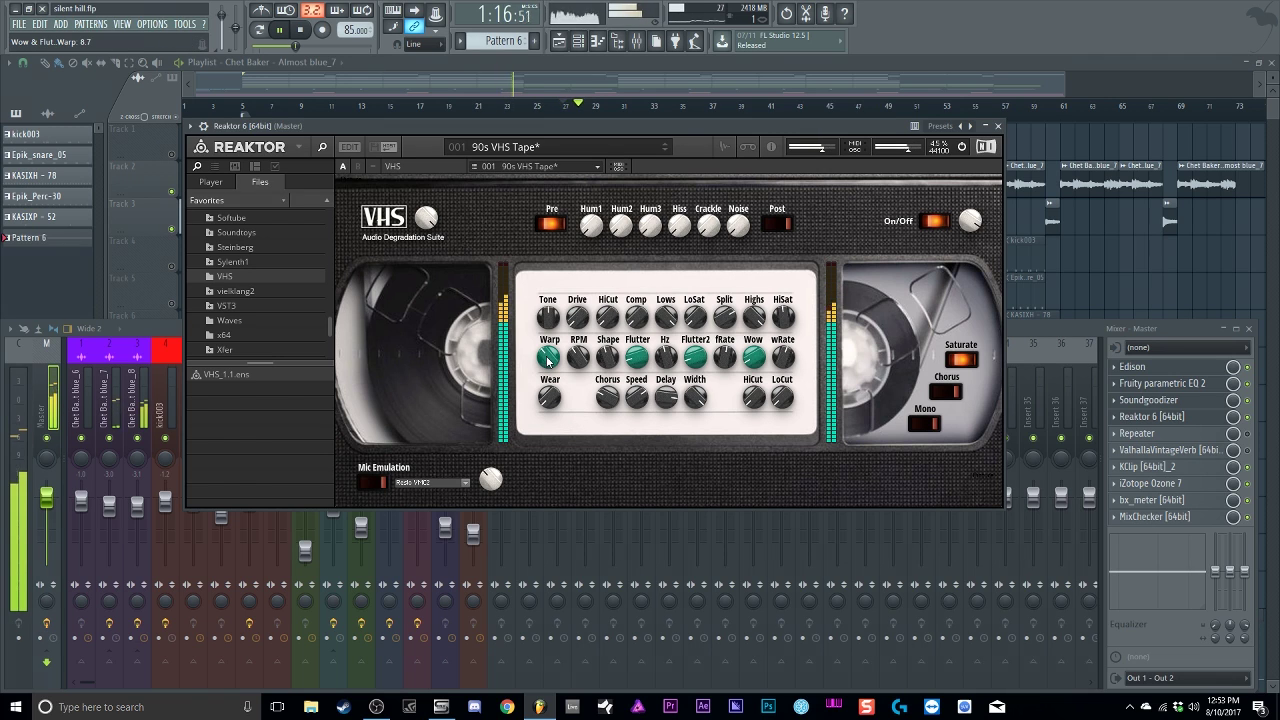
{"action": "left_click_drag", "start_coordinate": [548, 360], "coordinate": [553, 378]}
{"action": "key", "text": "space"}
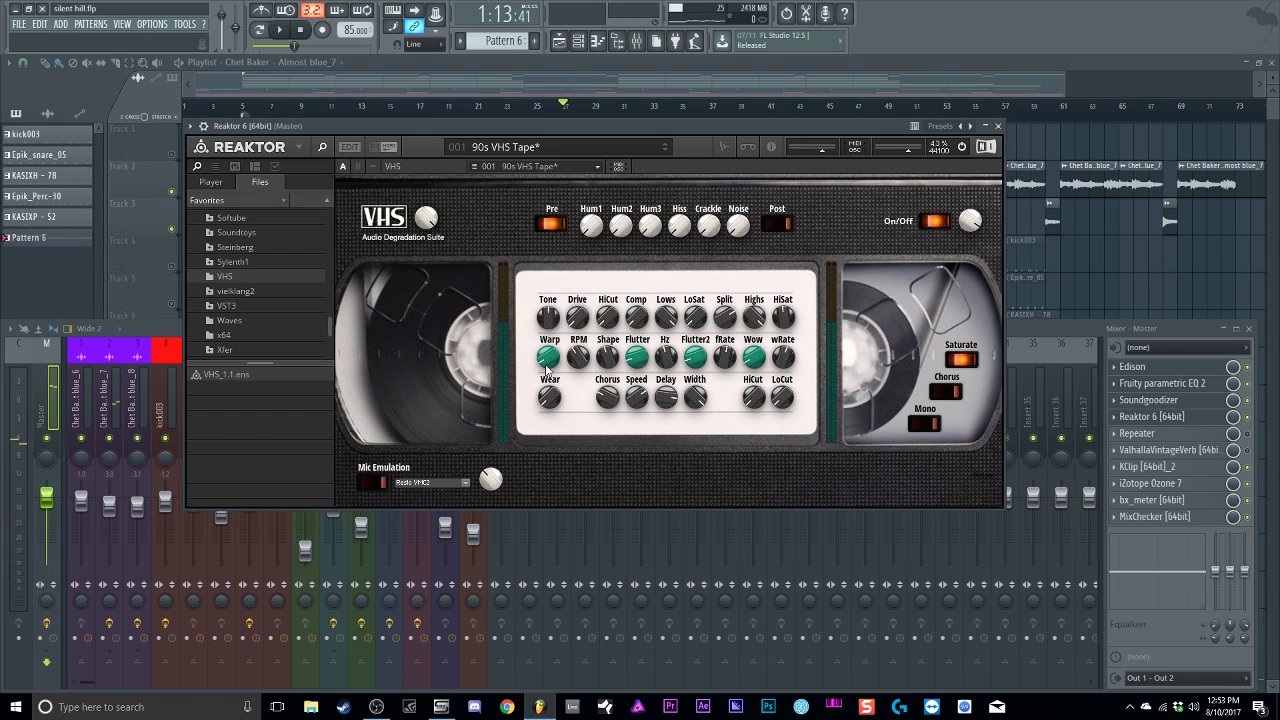
{"action": "left_click", "coordinate": [997, 126]}
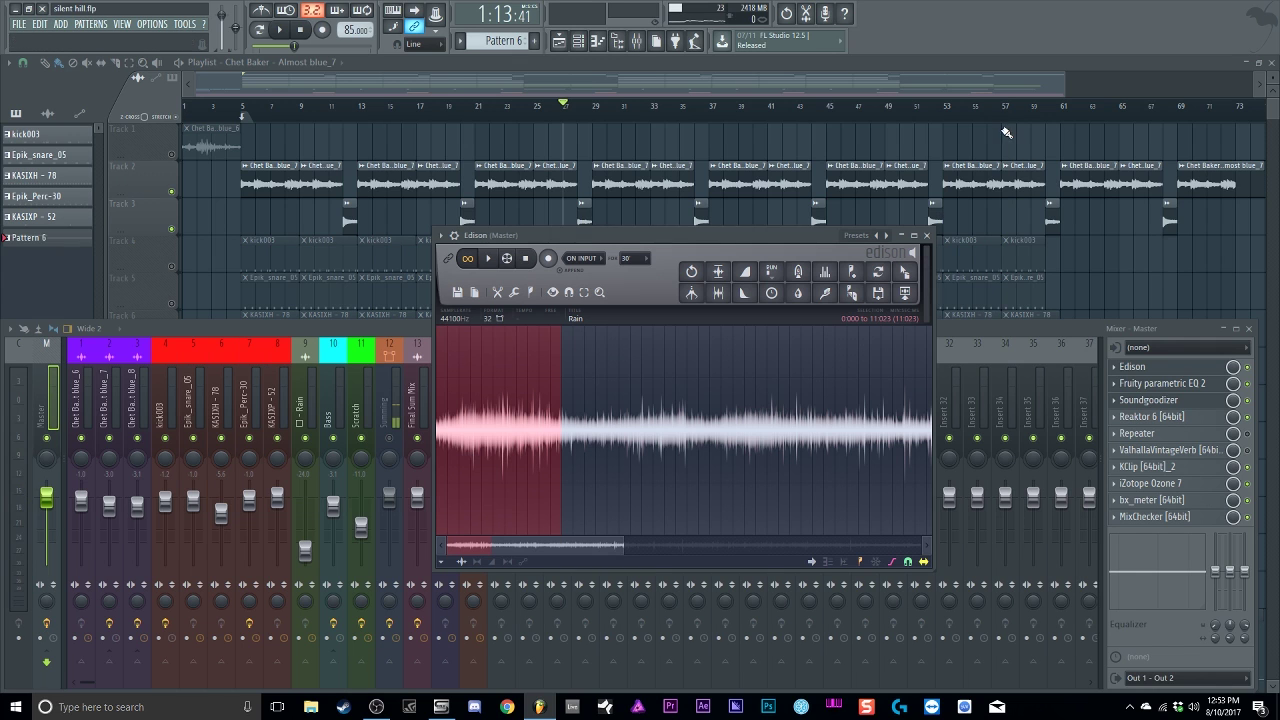
Step: Open and enable Repeater on the Master track, and audition its Digital Delay on the sample from about bar 27
{"action": "left_click", "coordinate": [1220, 436]}
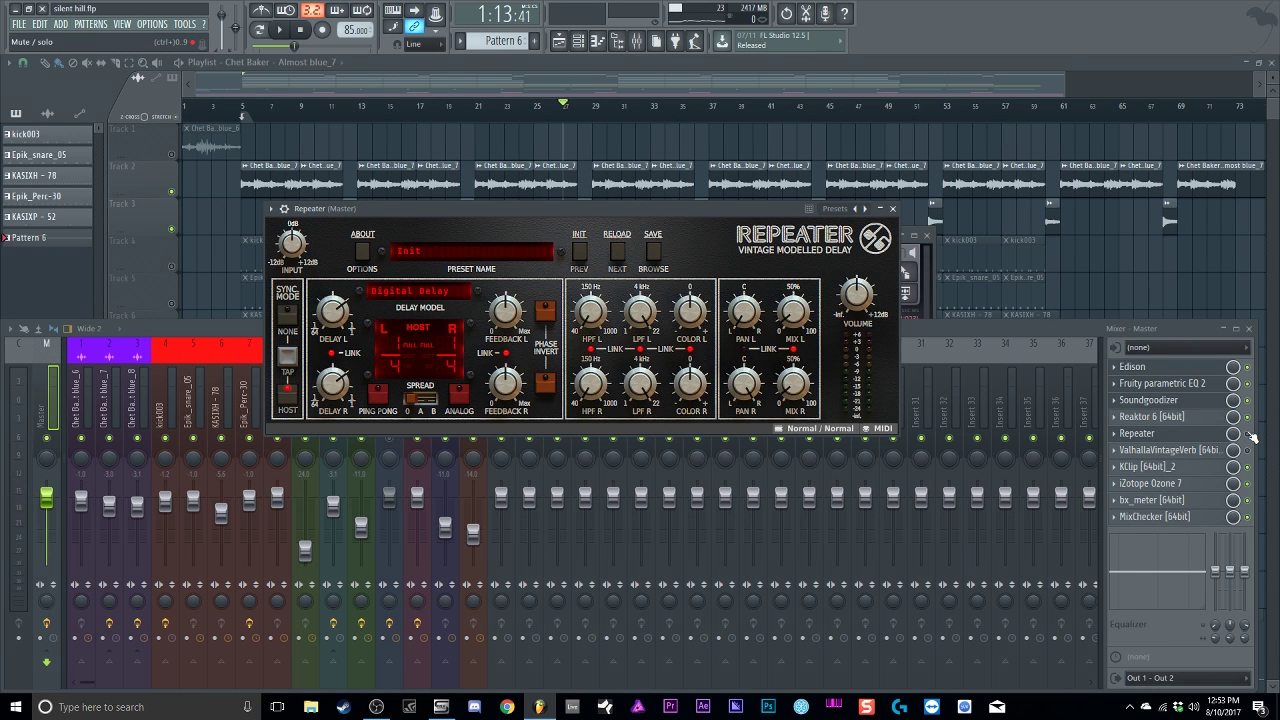
{"action": "left_click", "coordinate": [1249, 436]}
{"action": "left_click", "coordinate": [717, 206]}
{"action": "key", "text": "space"}
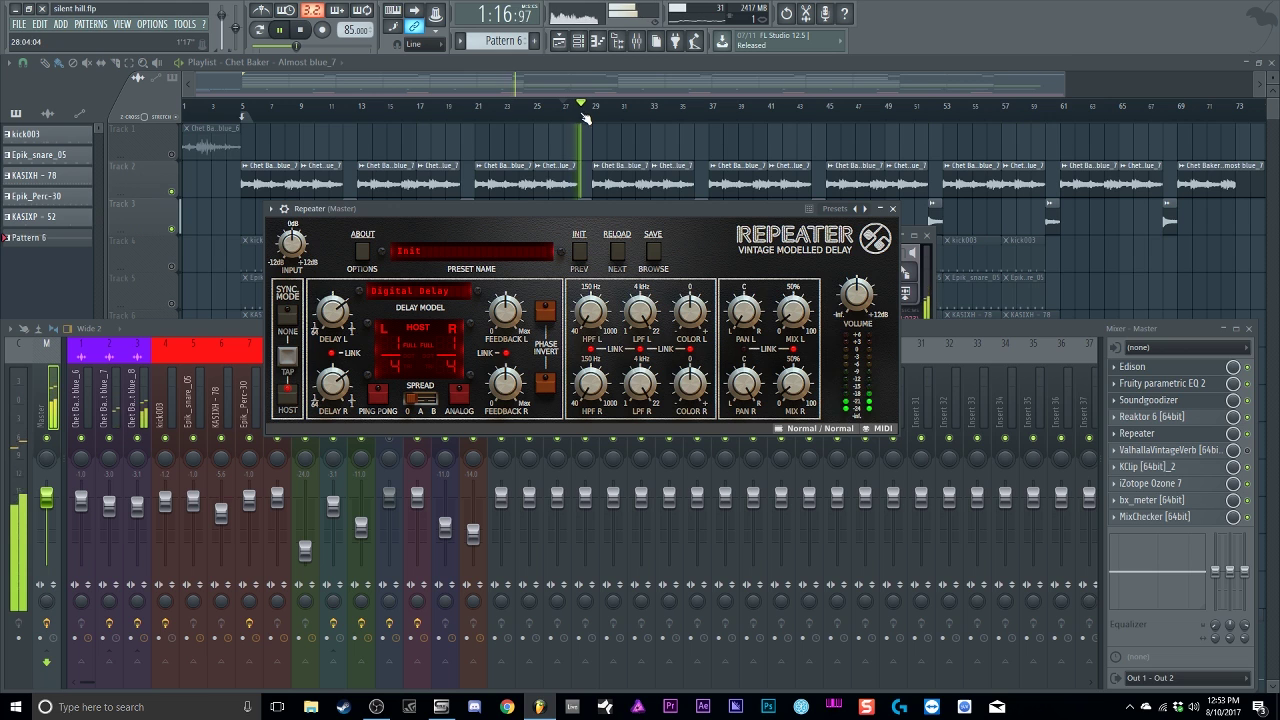
{"action": "key", "text": "space"}
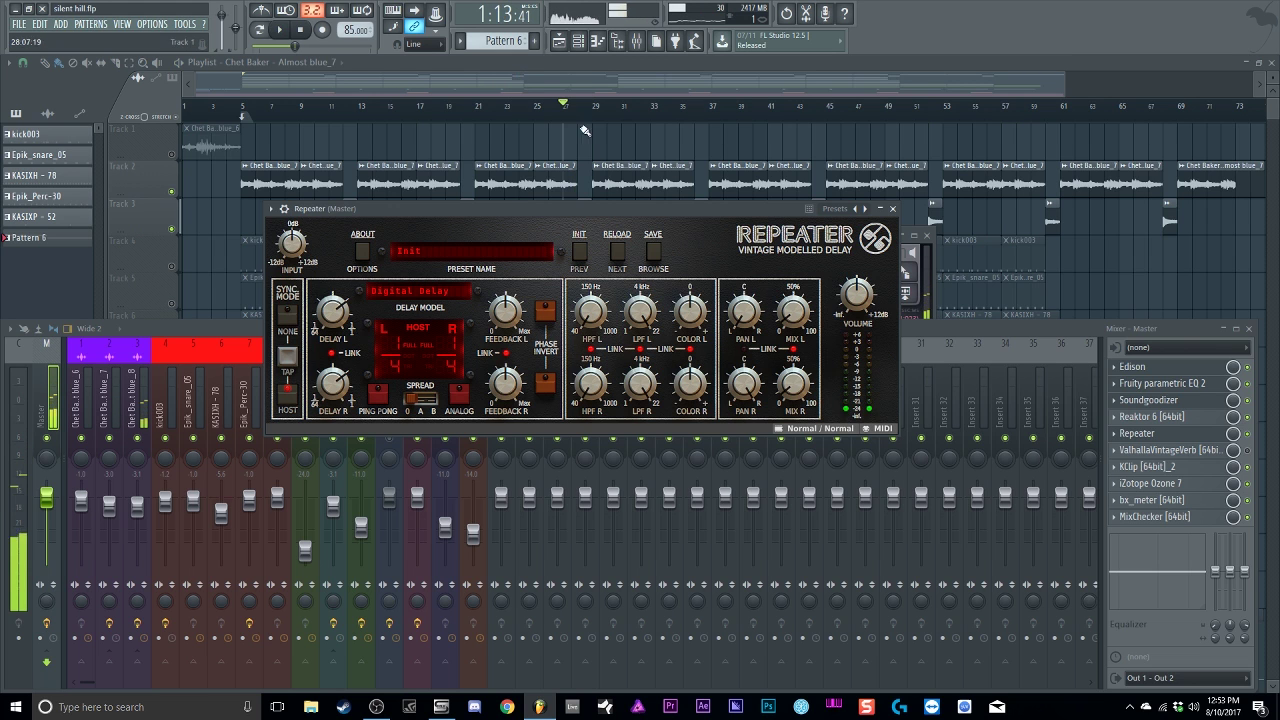
Step: Unsolo the sample tracks, mute playlist Tracks 14 and 15, and play the full arrangement from about bar 27
{"action": "left_click", "coordinate": [174, 233]}
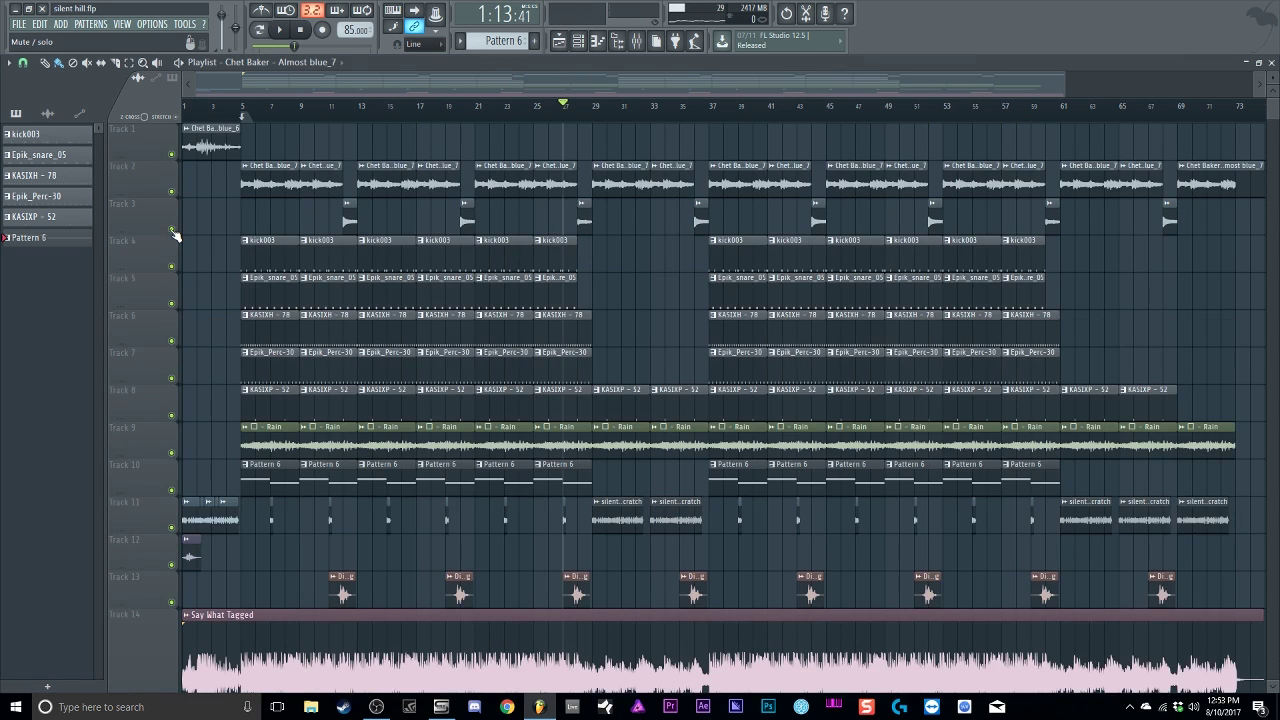
{"action": "scroll", "coordinate": [181, 576], "scroll_direction": "down", "scroll_amount": 3}
{"action": "left_click", "coordinate": [171, 620]}
{"action": "scroll", "coordinate": [171, 618], "scroll_direction": "down", "scroll_amount": 3}
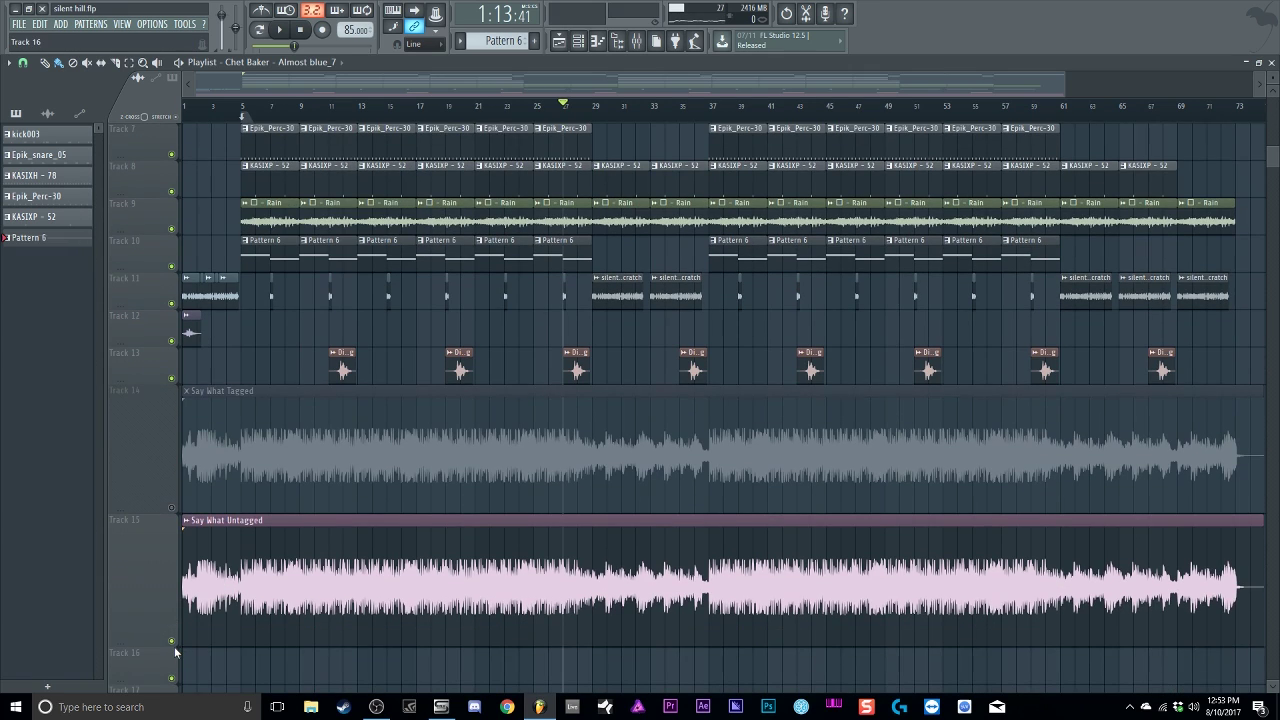
{"action": "left_click", "coordinate": [172, 643]}
{"action": "scroll", "coordinate": [180, 620], "scroll_direction": "up", "scroll_amount": 6}
{"action": "key", "text": "space"}
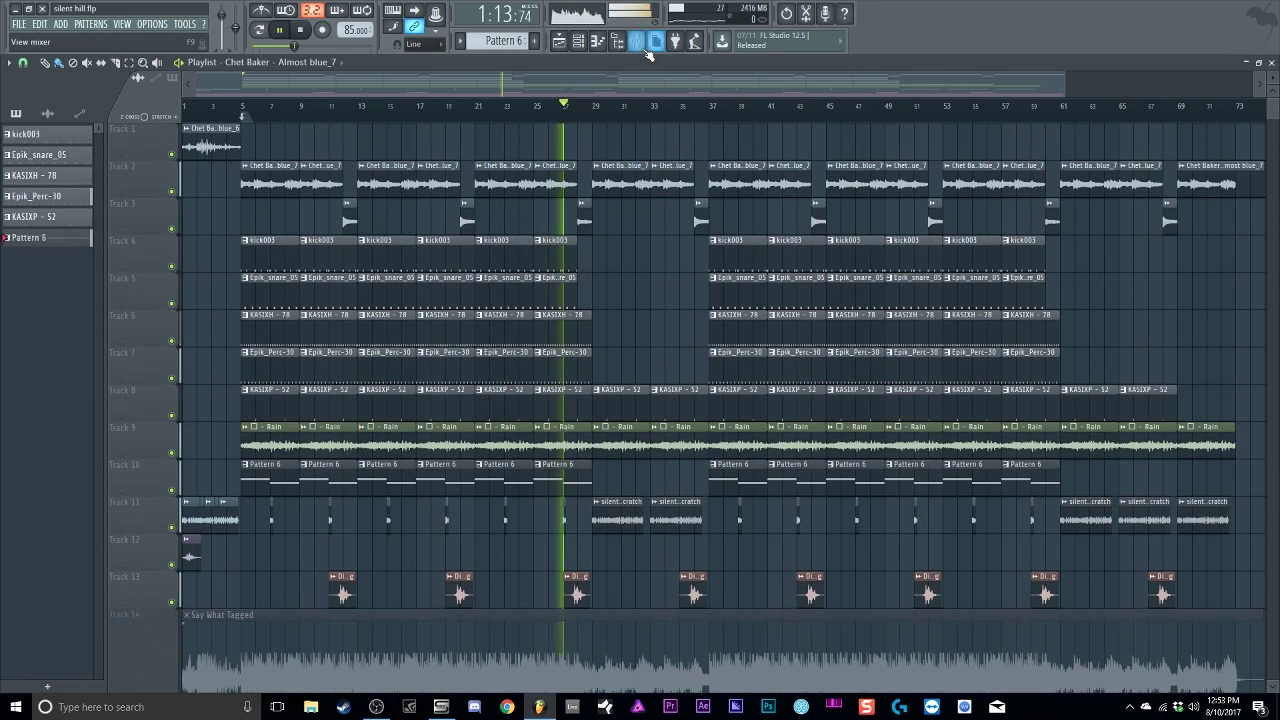
Step: Audition the full beat with the mixer open and toggle ValhallaVintageVerb on the Master track, ending with playback stopped
{"action": "left_click", "coordinate": [648, 52]}
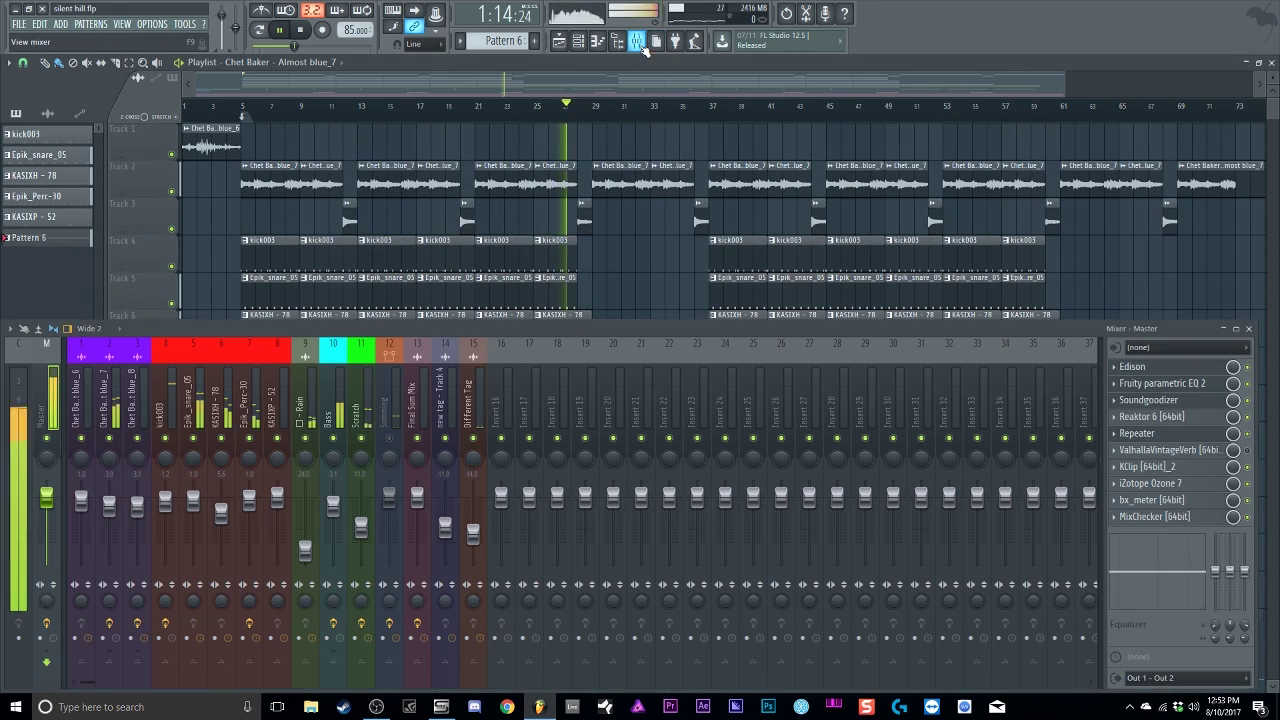
{"action": "left_click", "coordinate": [1247, 450]}
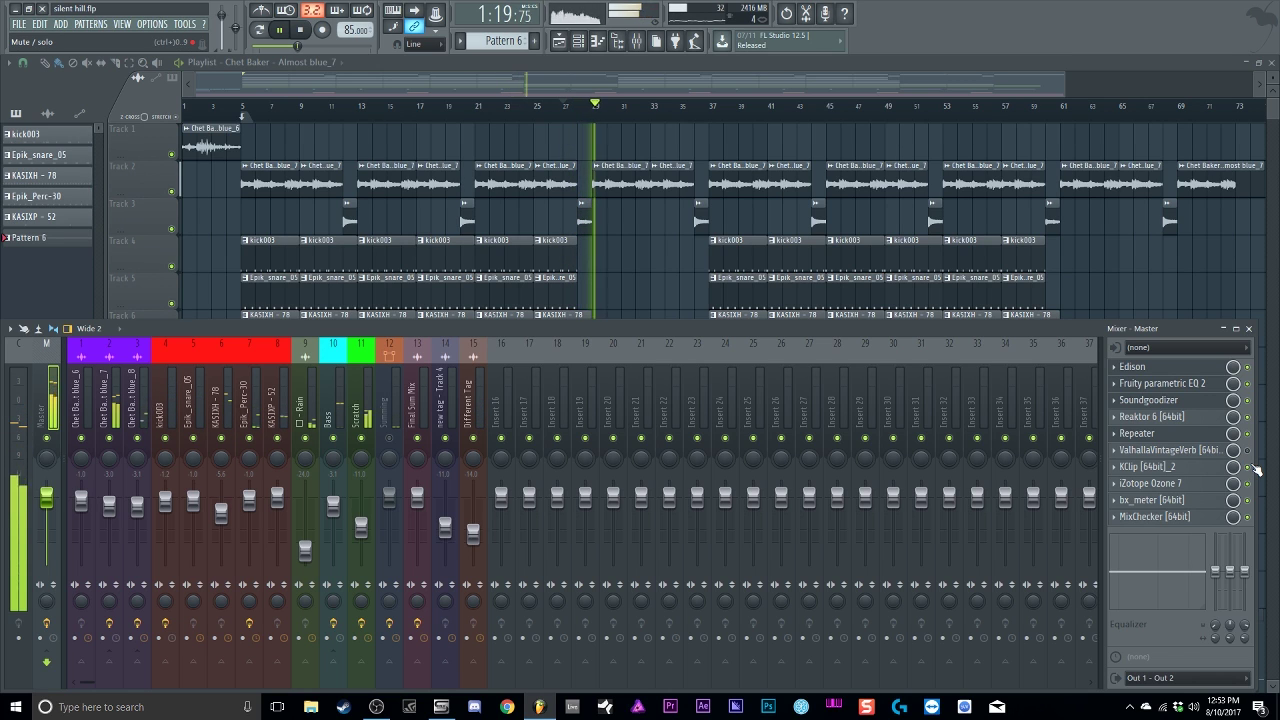
{"action": "key", "text": "space"}
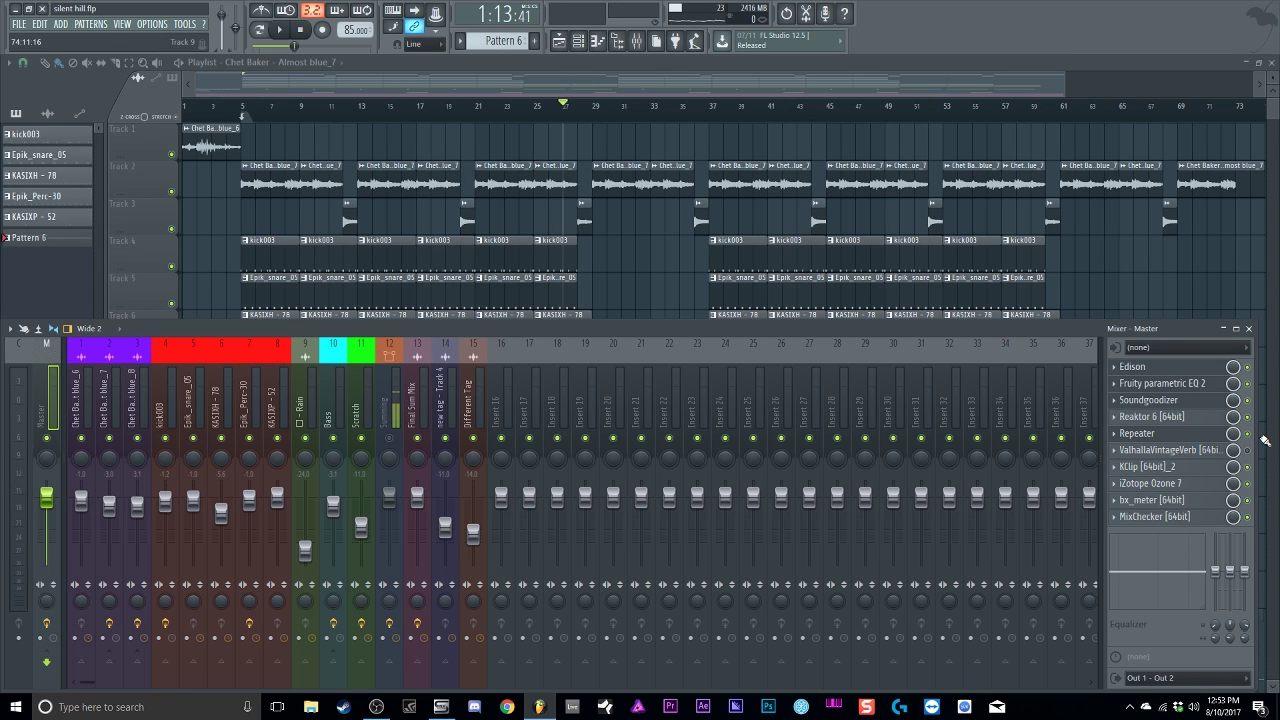
Step: Reopen Repeater on the Master track, examine its list of delay models and close the list without choosing one
{"action": "left_click", "coordinate": [1210, 434]}
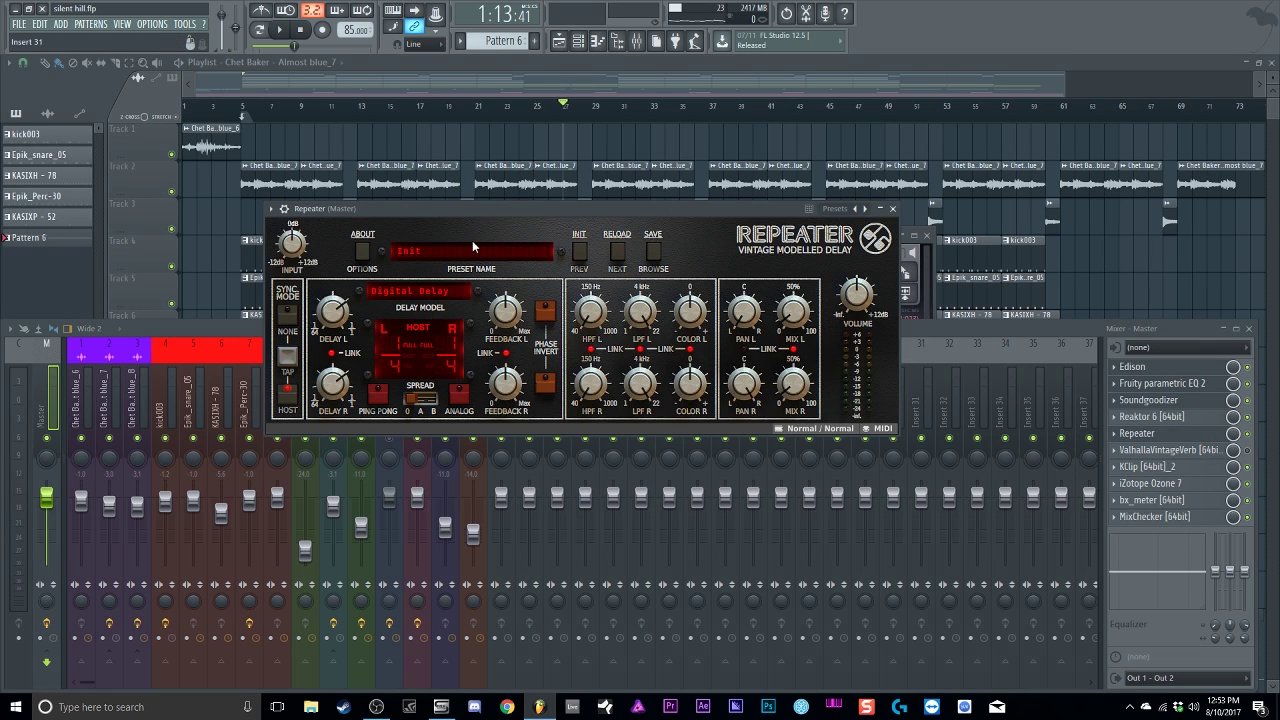
{"action": "left_click_drag", "start_coordinate": [498, 208], "coordinate": [517, 182]}
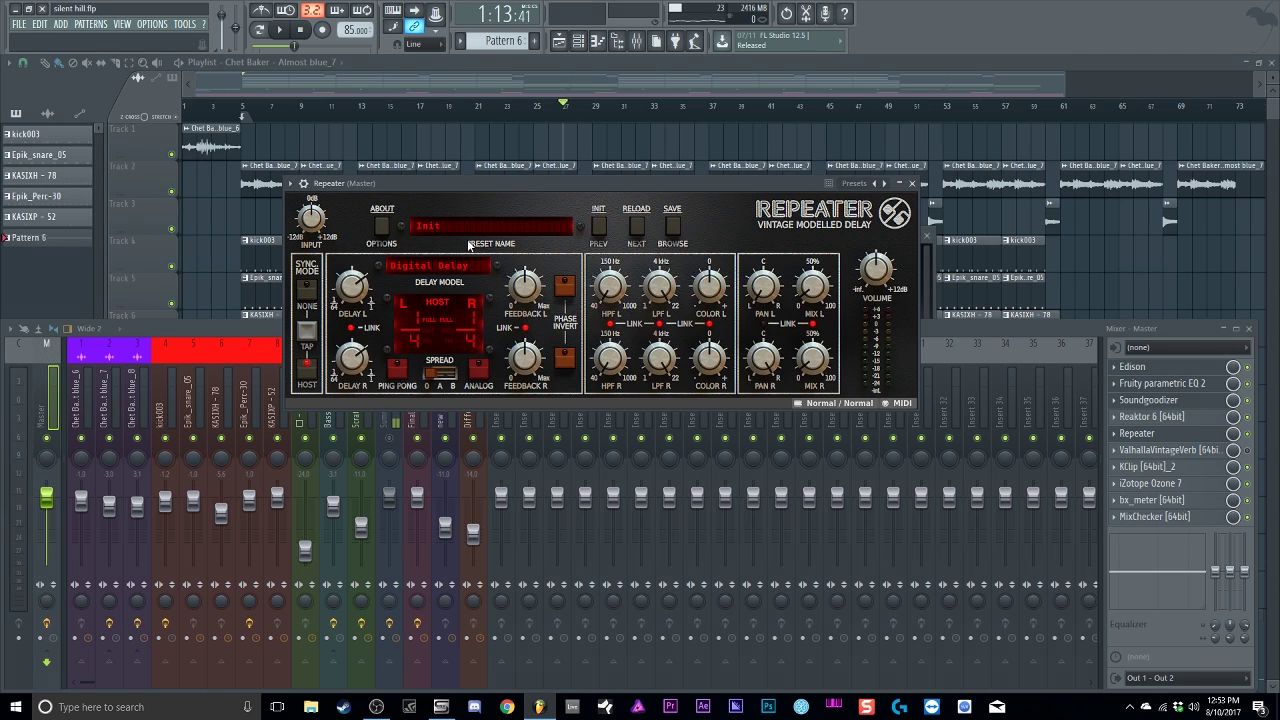
{"action": "left_click", "coordinate": [433, 268]}
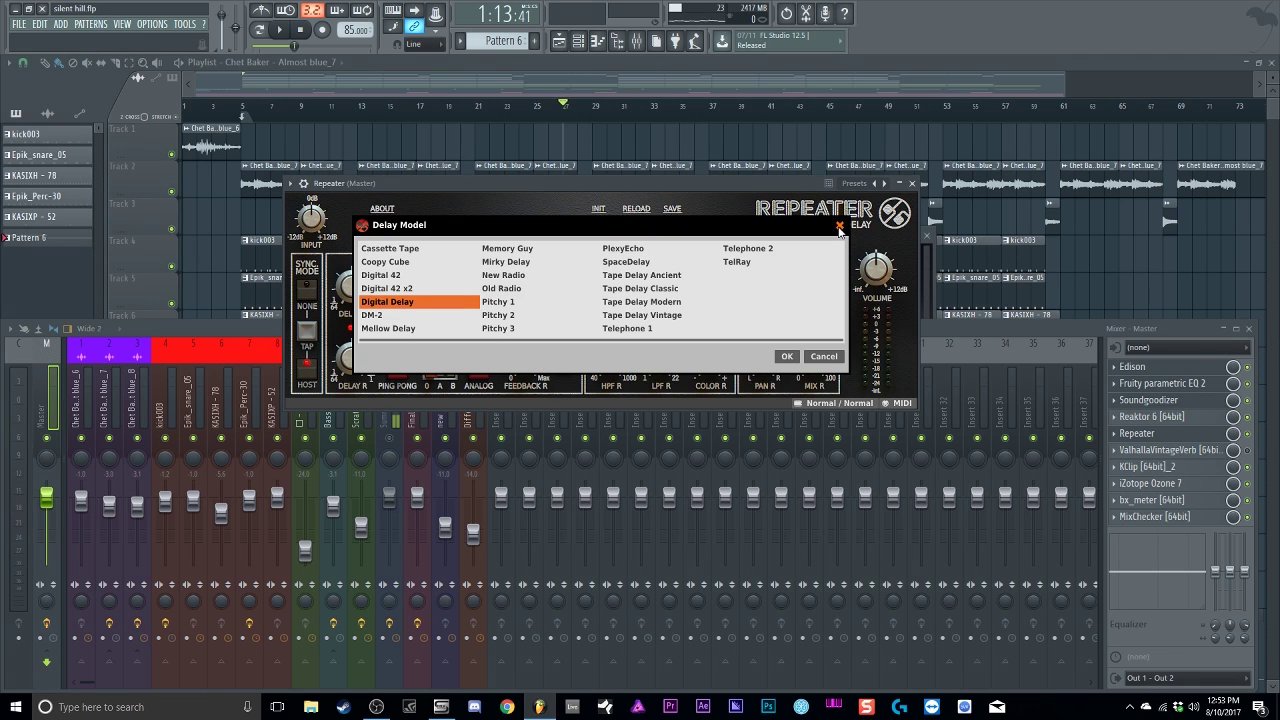
{"action": "left_click", "coordinate": [839, 226]}
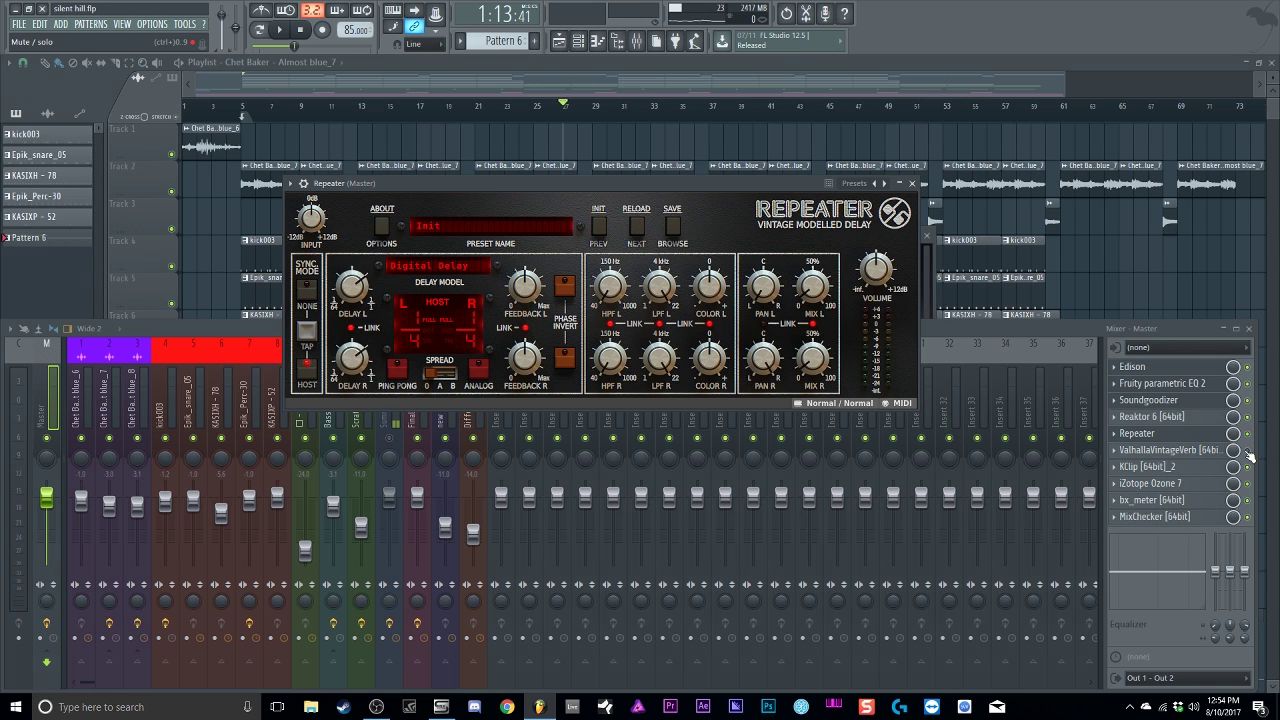
Step: Open ValhallaVintageVerb on the Master track and enable it while auditioning the beat from about bar 5
{"action": "left_click", "coordinate": [1195, 450]}
{"action": "left_click_drag", "start_coordinate": [606, 230], "coordinate": [870, 193]}
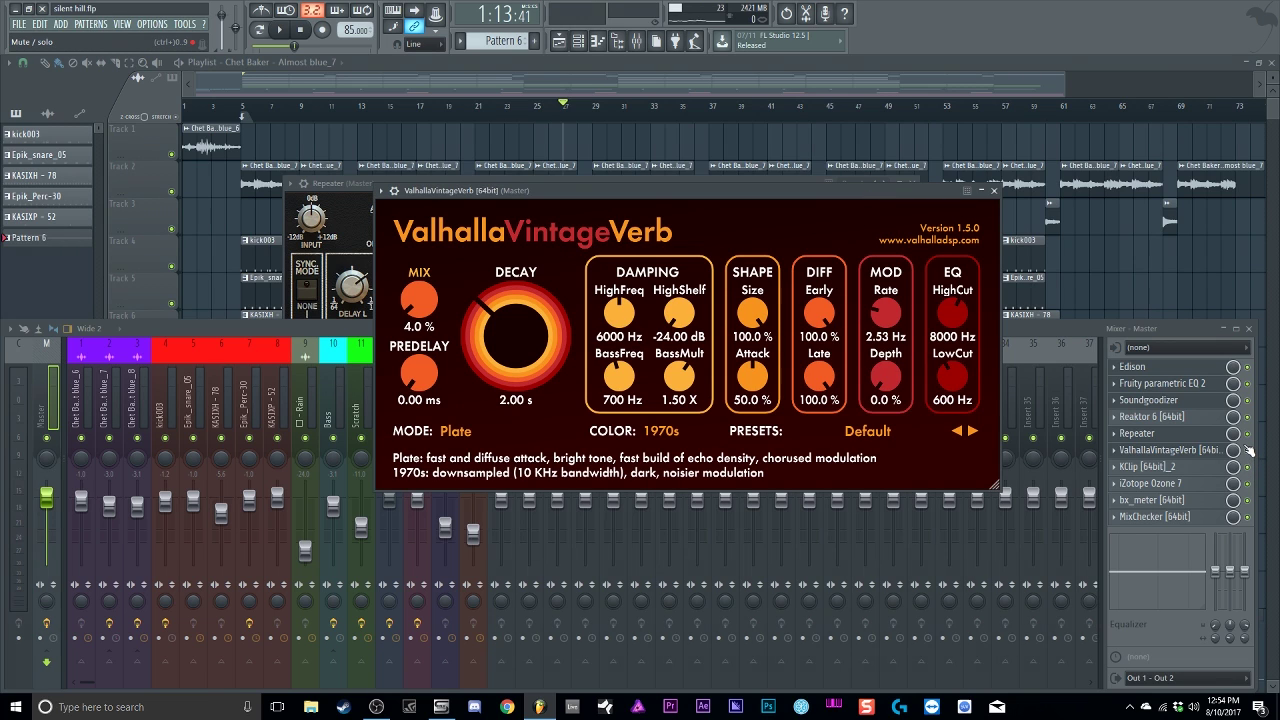
{"action": "key", "text": "space"}
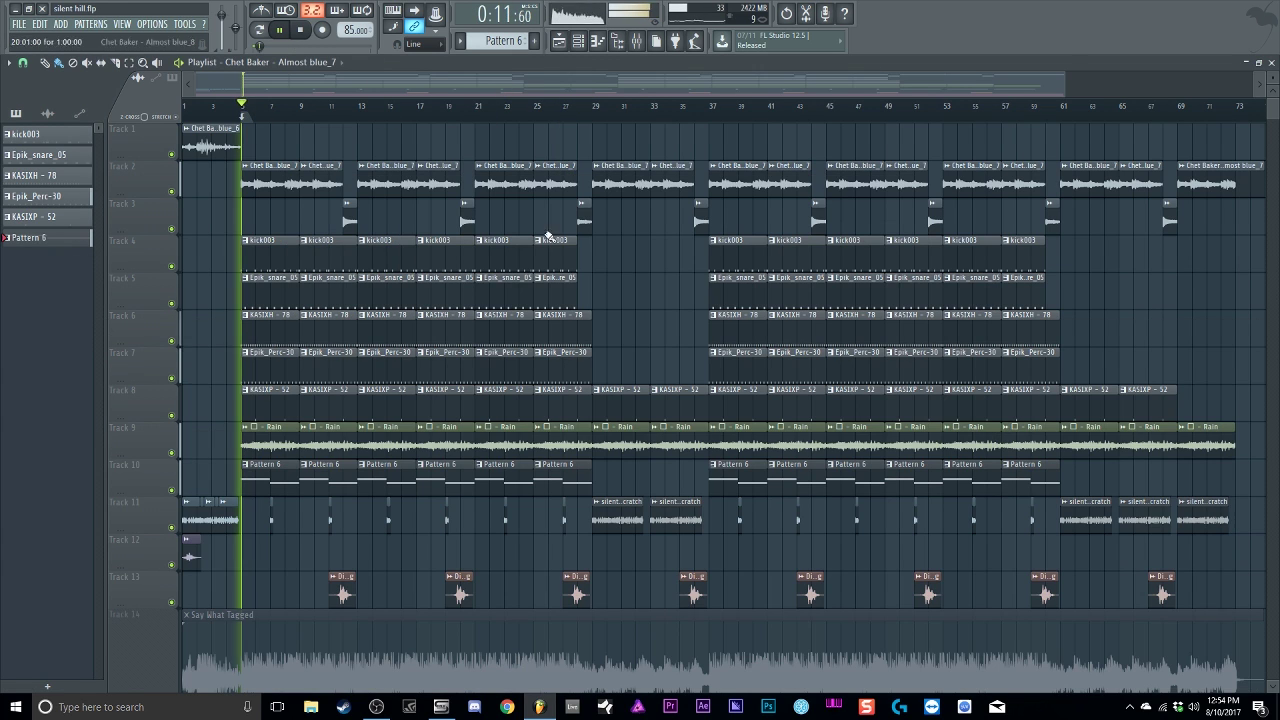
{"action": "left_click", "coordinate": [643, 42]}
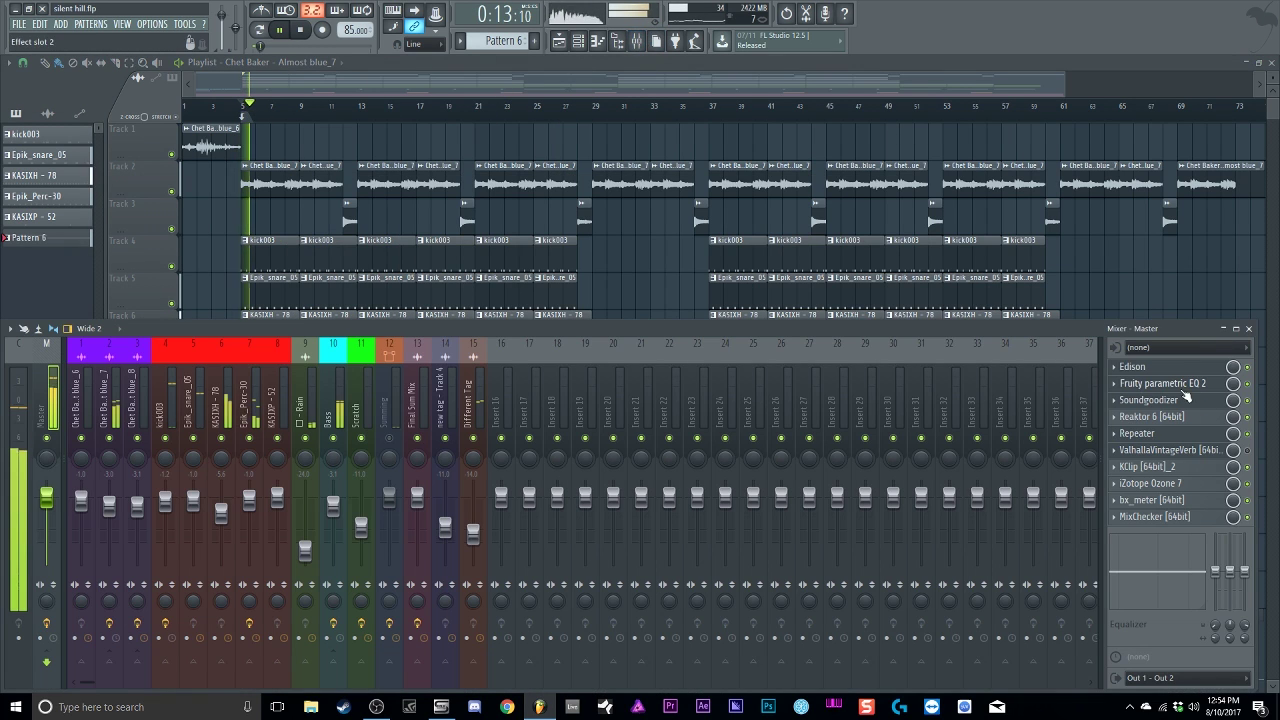
{"action": "left_click", "coordinate": [1235, 452]}
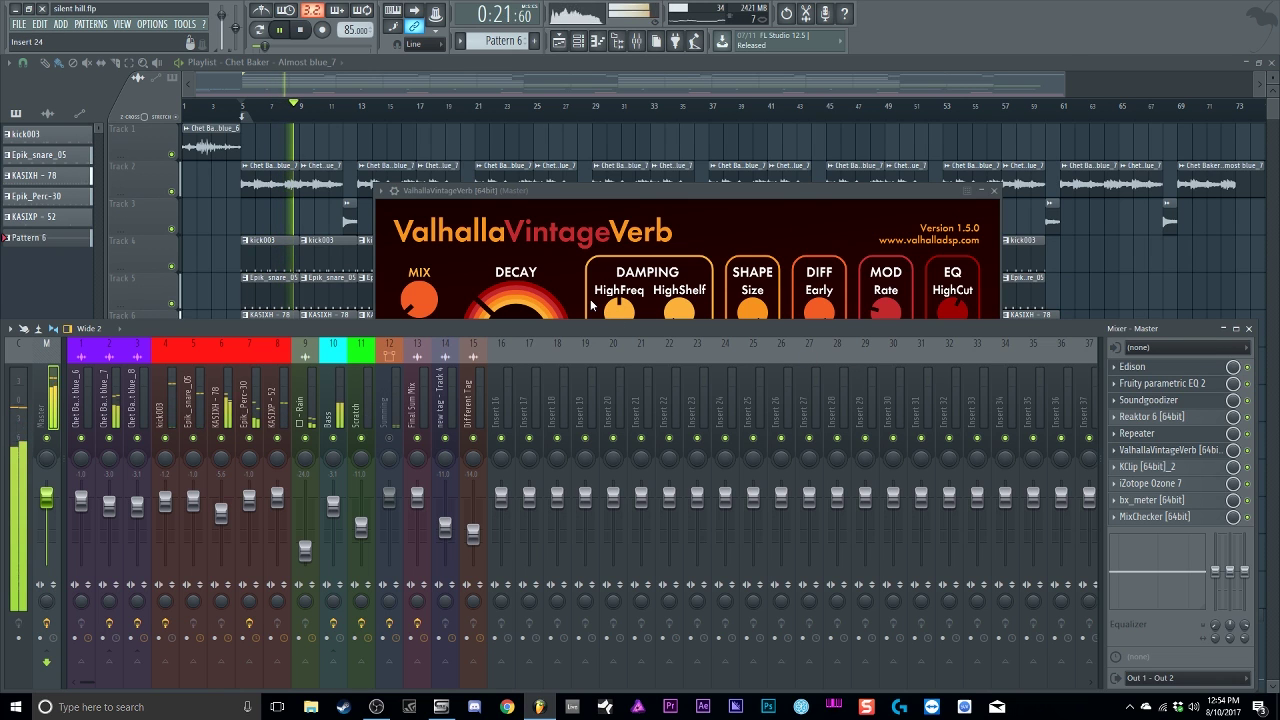
{"action": "left_click", "coordinate": [626, 220]}
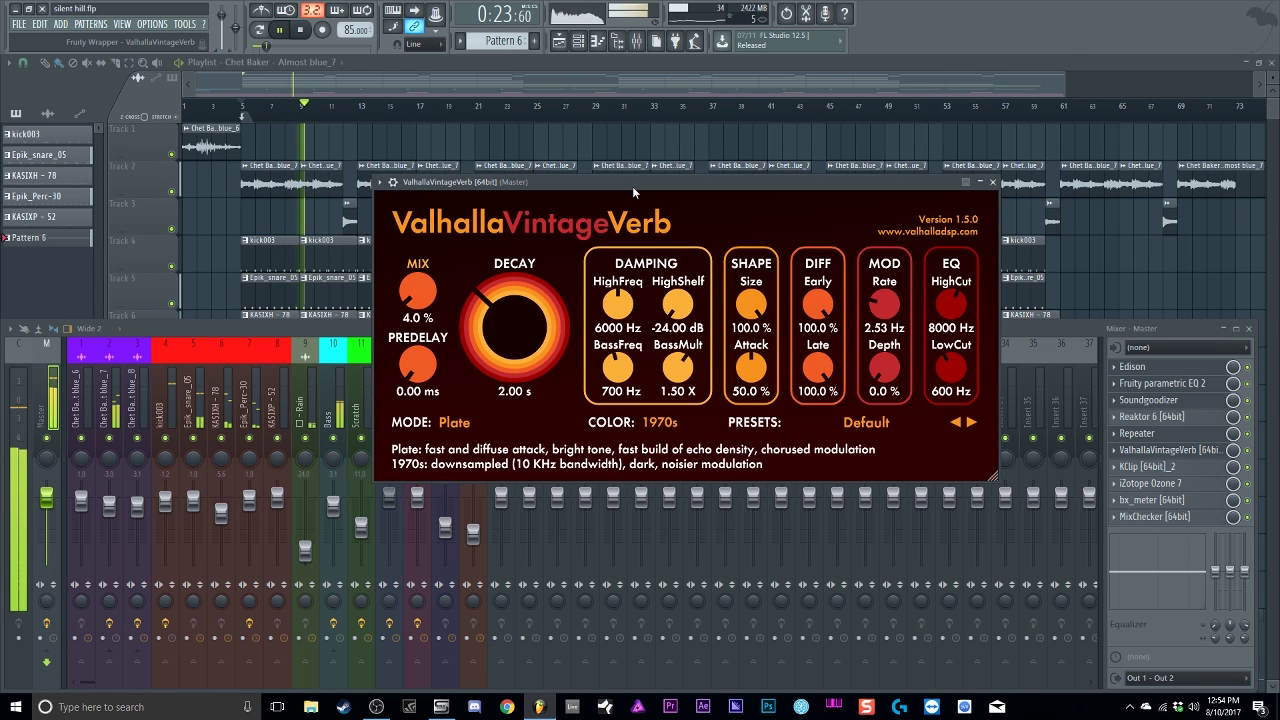
{"action": "key", "text": "space"}
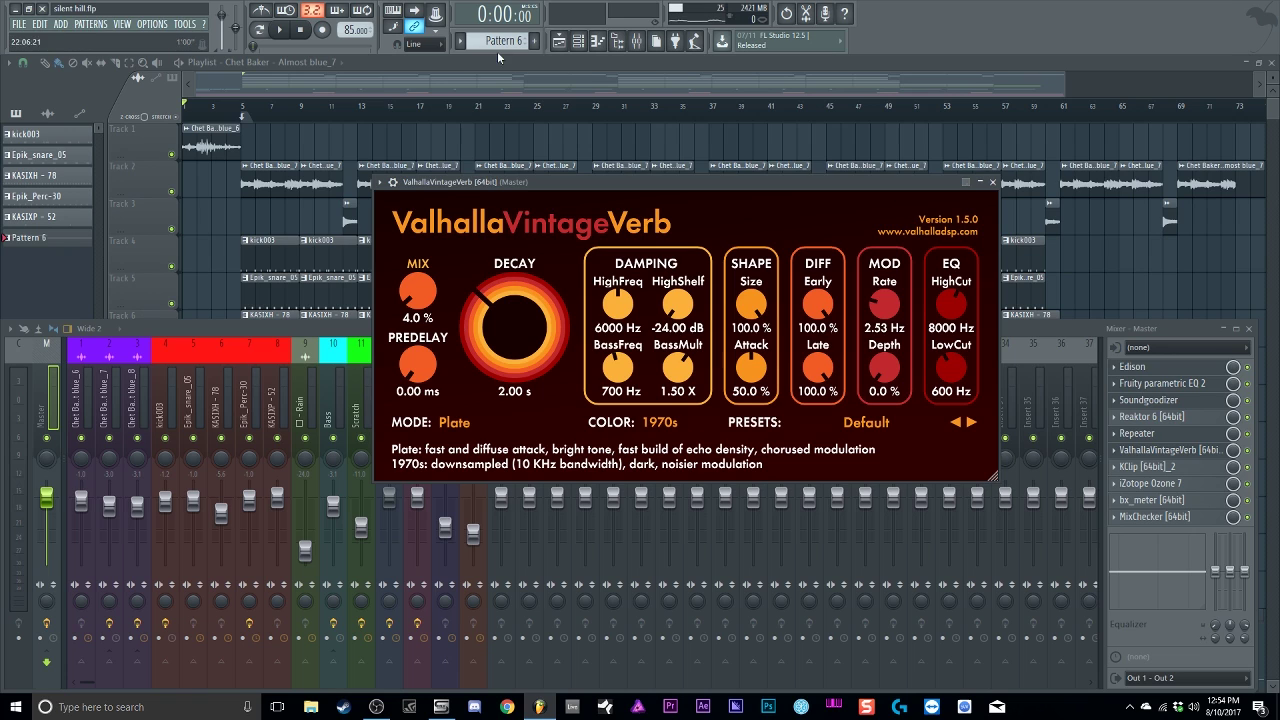
Step: Open KClip and iZotope Ozone 7 on the Master track to examine their settings, ending on KClip
{"action": "left_click", "coordinate": [1170, 467]}
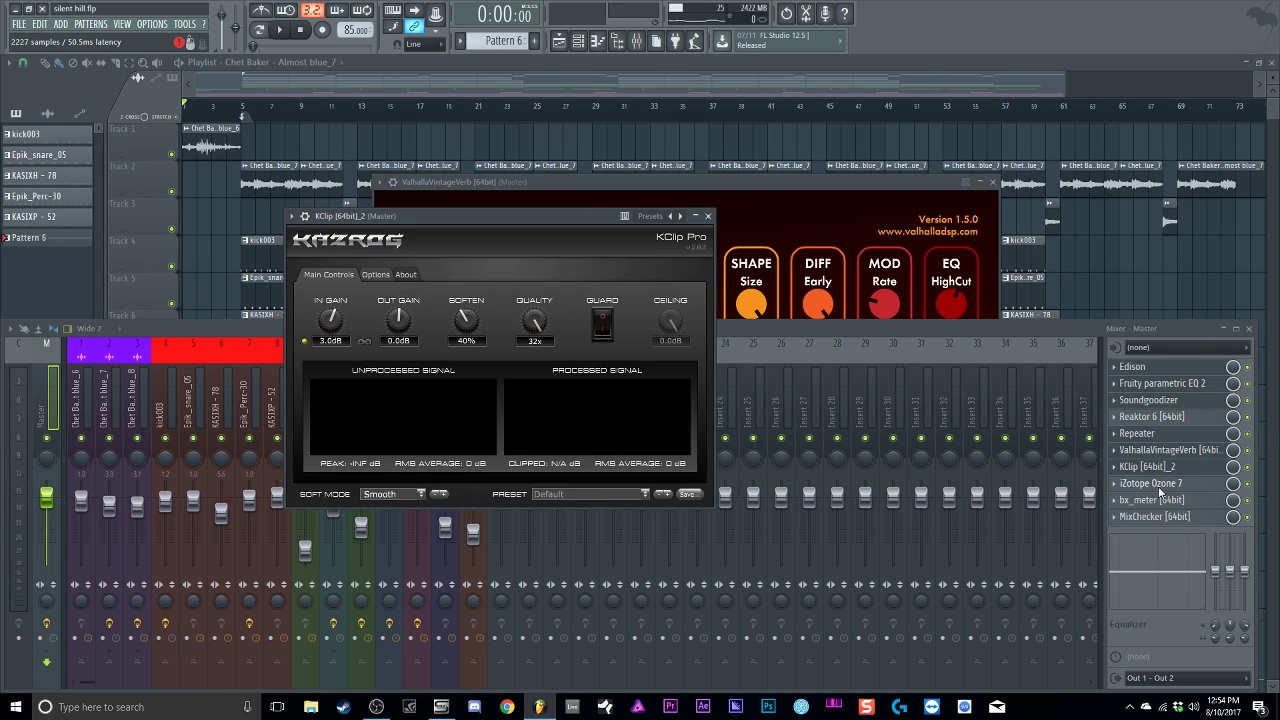
{"action": "left_click", "coordinate": [1154, 469]}
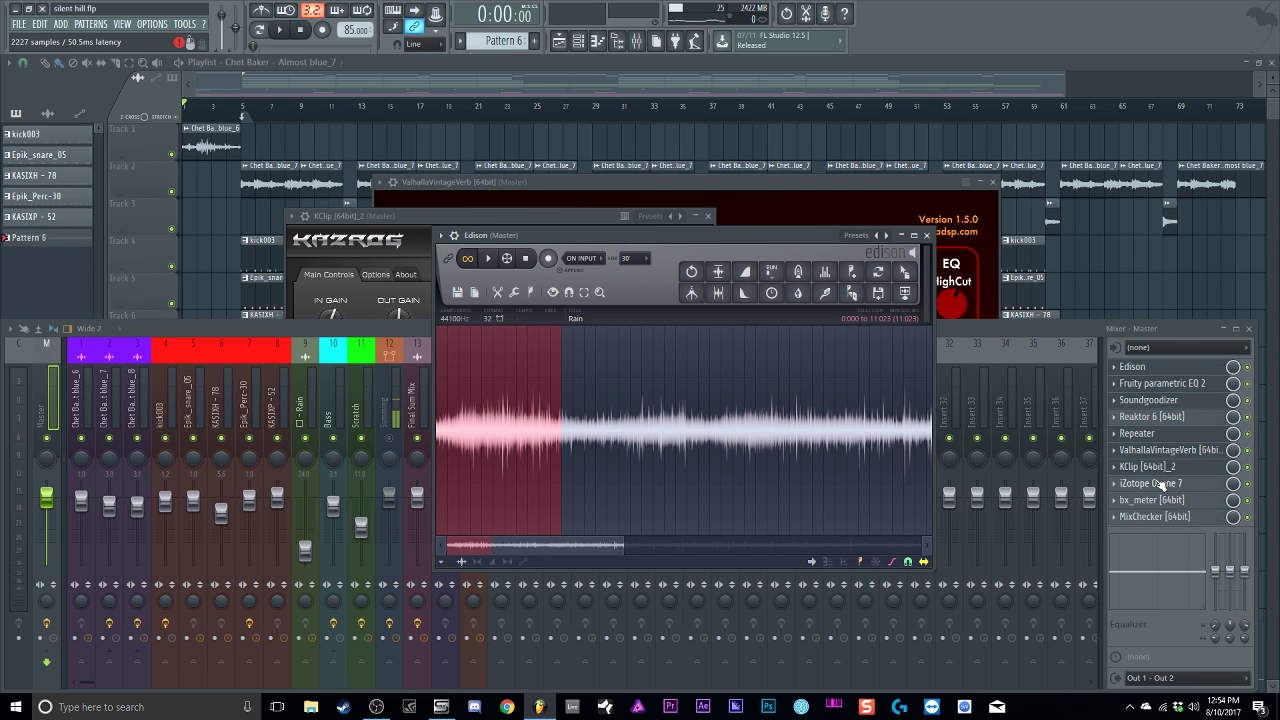
{"action": "left_click", "coordinate": [1160, 486]}
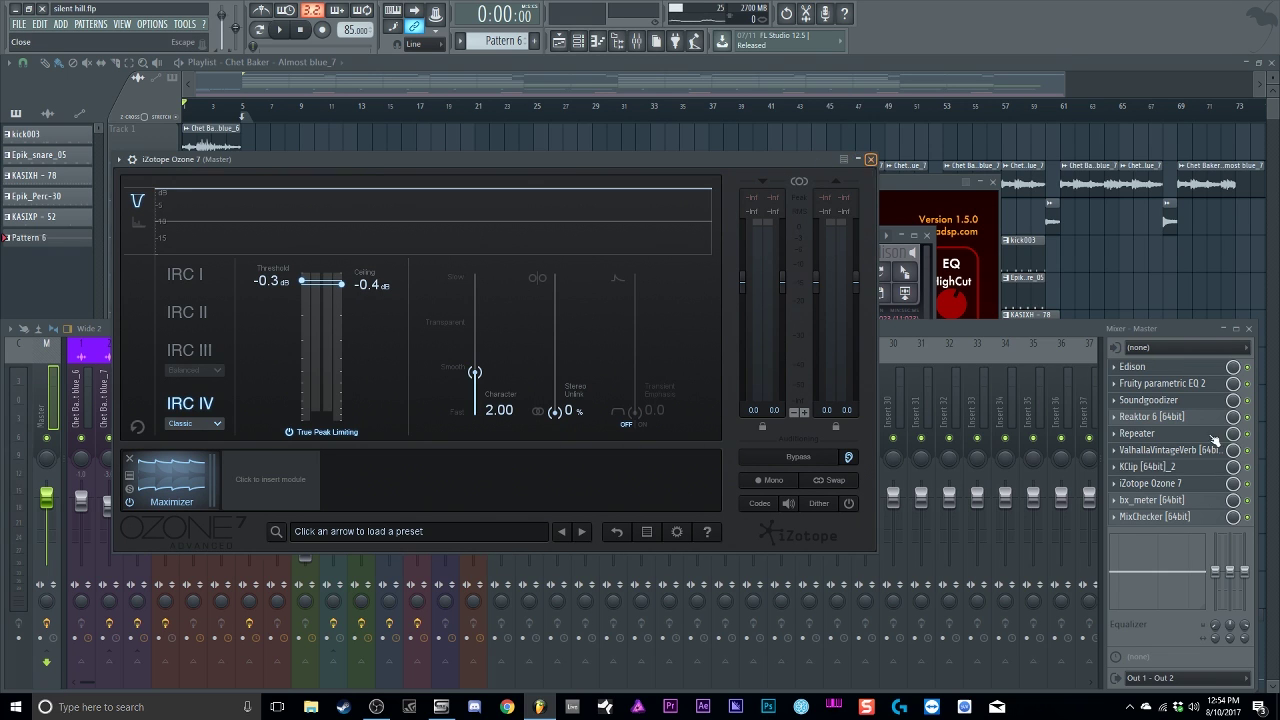
{"action": "left_click", "coordinate": [1215, 483]}
{"action": "left_click", "coordinate": [1215, 450]}
{"action": "left_click", "coordinate": [1218, 466]}
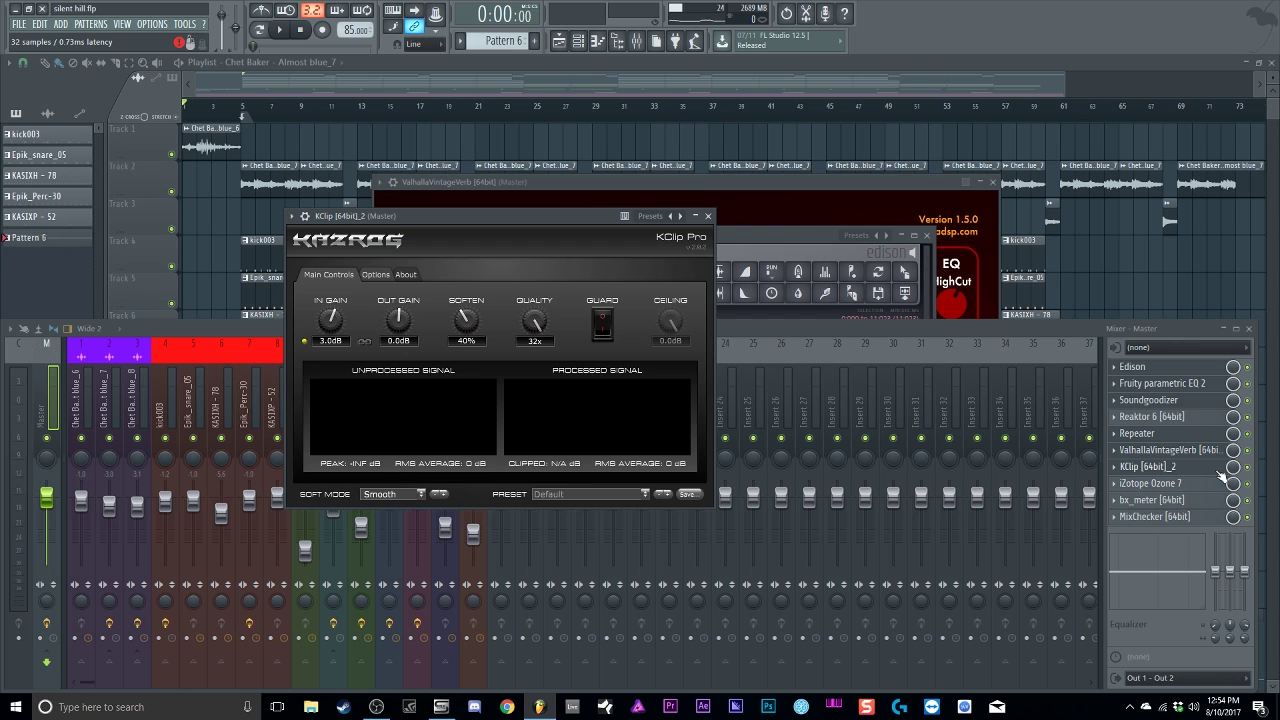
Step: Audition the arrangement from about bar 5 with the Master effects chain in view, restarting playback once before stopping it
{"action": "key", "text": "space"}
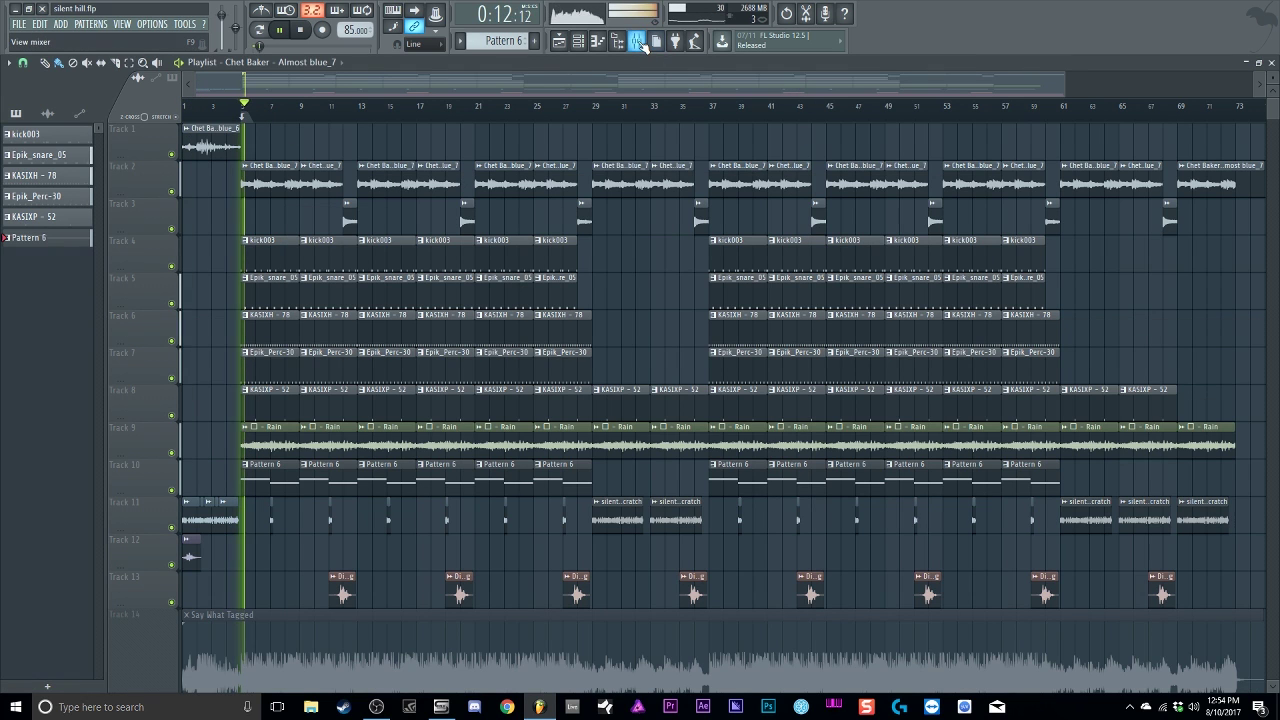
{"action": "left_click", "coordinate": [636, 40]}
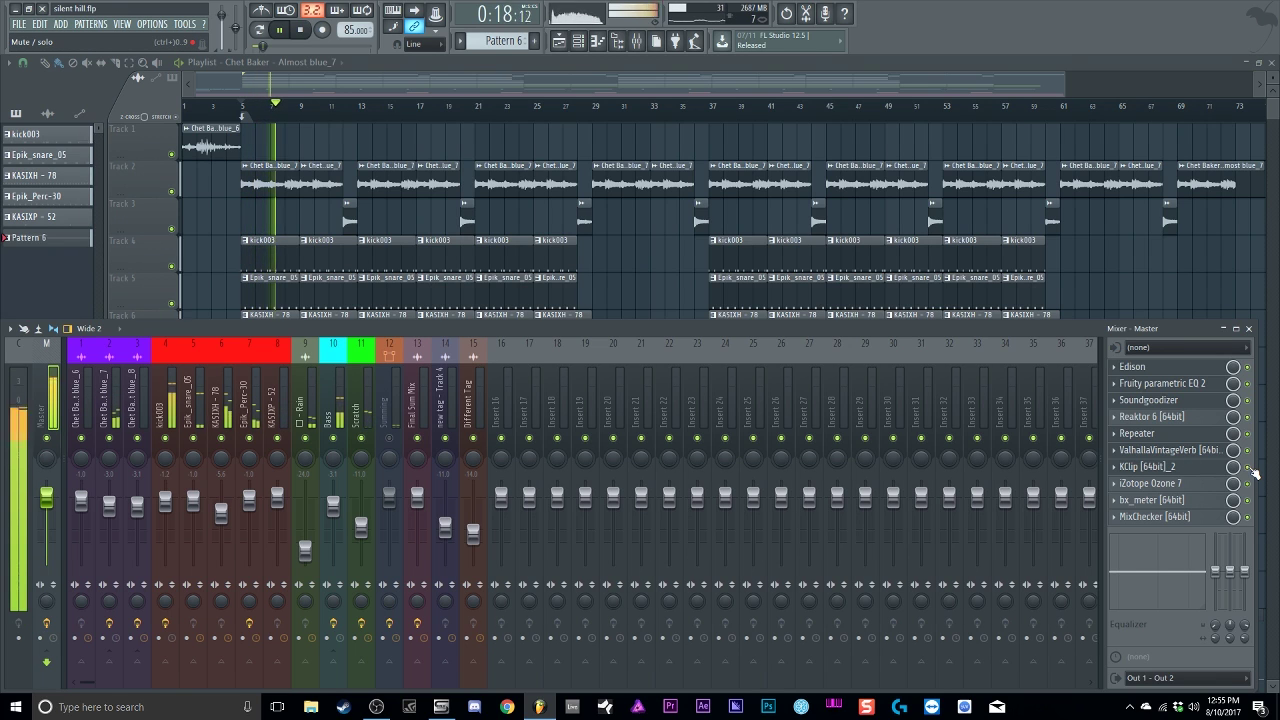
{"action": "key", "text": "space"}
{"action": "key", "text": "space"}
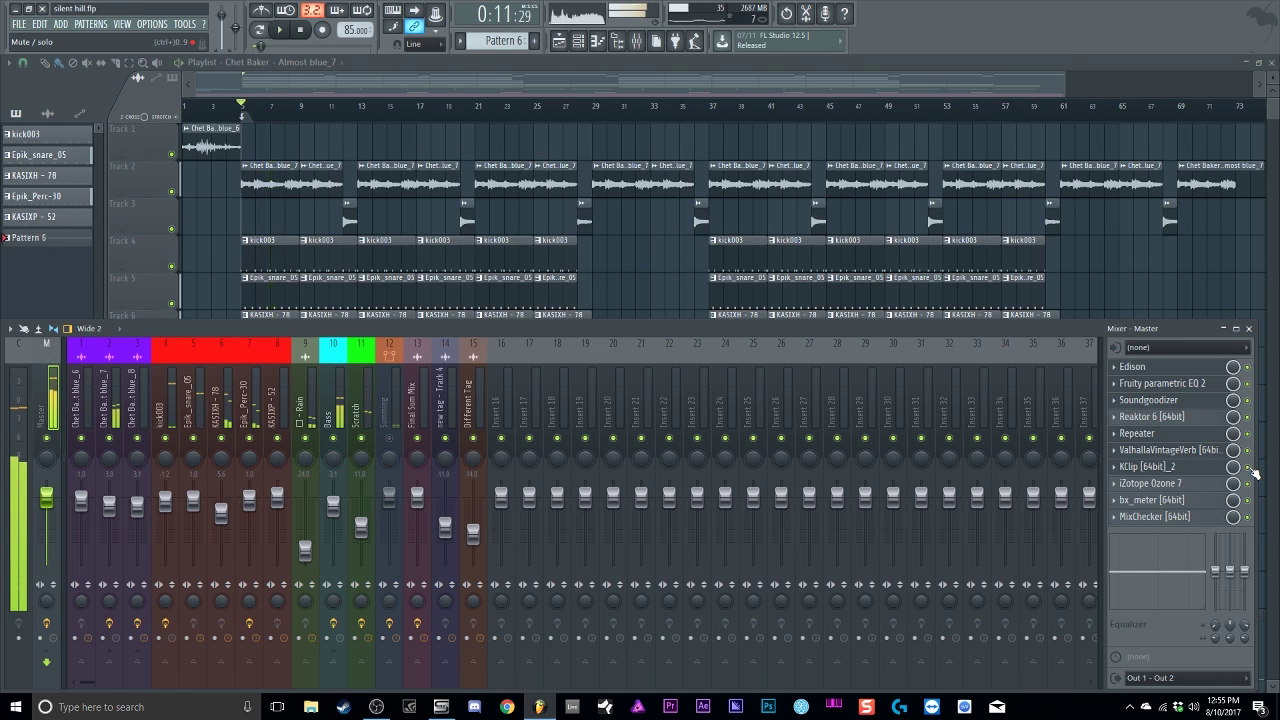
{"action": "left_click", "coordinate": [299, 31]}
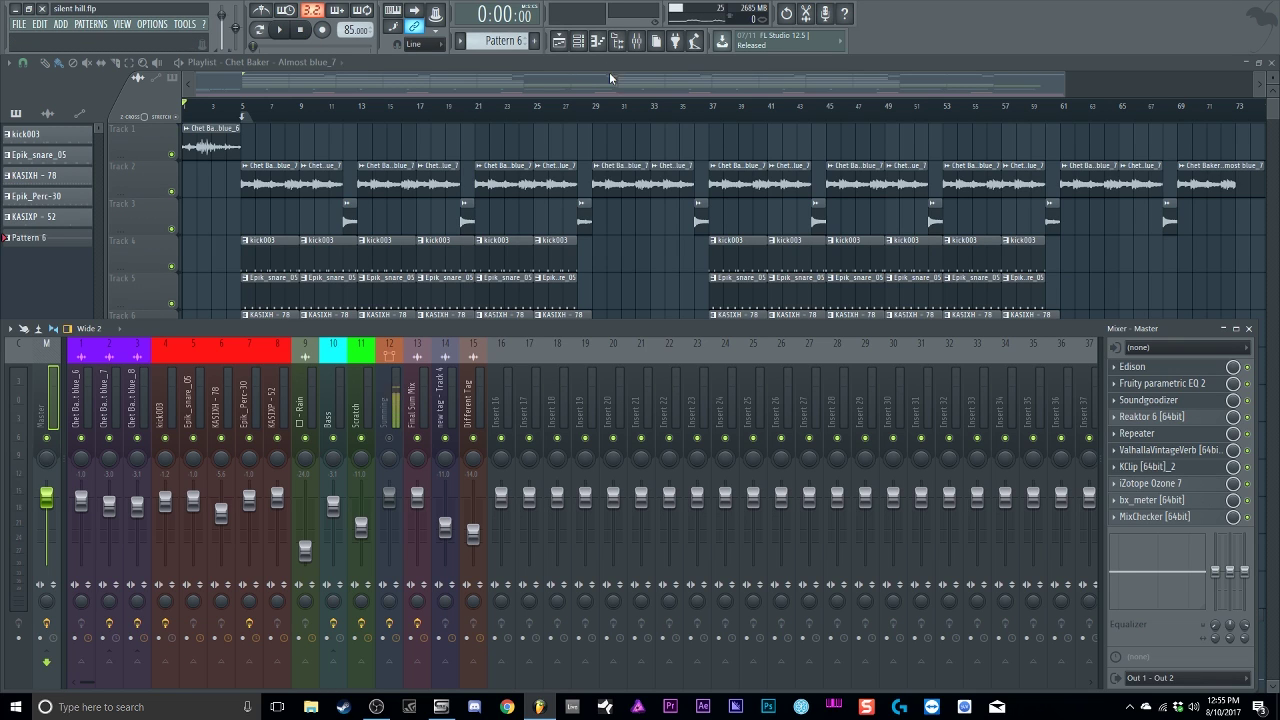
Step: Look over the Say What clips in the playlist, unmute the Summing mixer track and open its Edison recording
{"action": "key", "text": "F9"}
{"action": "scroll", "coordinate": [483, 505], "scroll_direction": "down", "scroll_amount": 3}
{"action": "scroll", "coordinate": [483, 505], "scroll_direction": "down", "scroll_amount": 3}
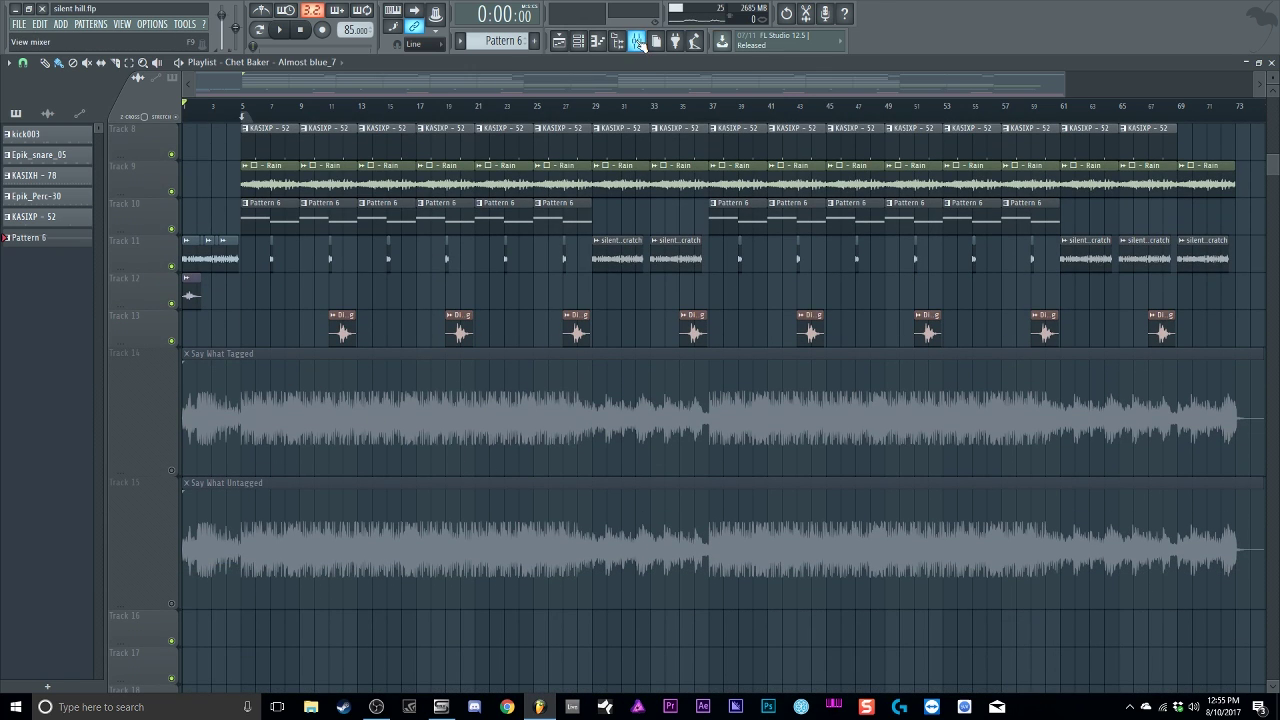
{"action": "key", "text": "F9"}
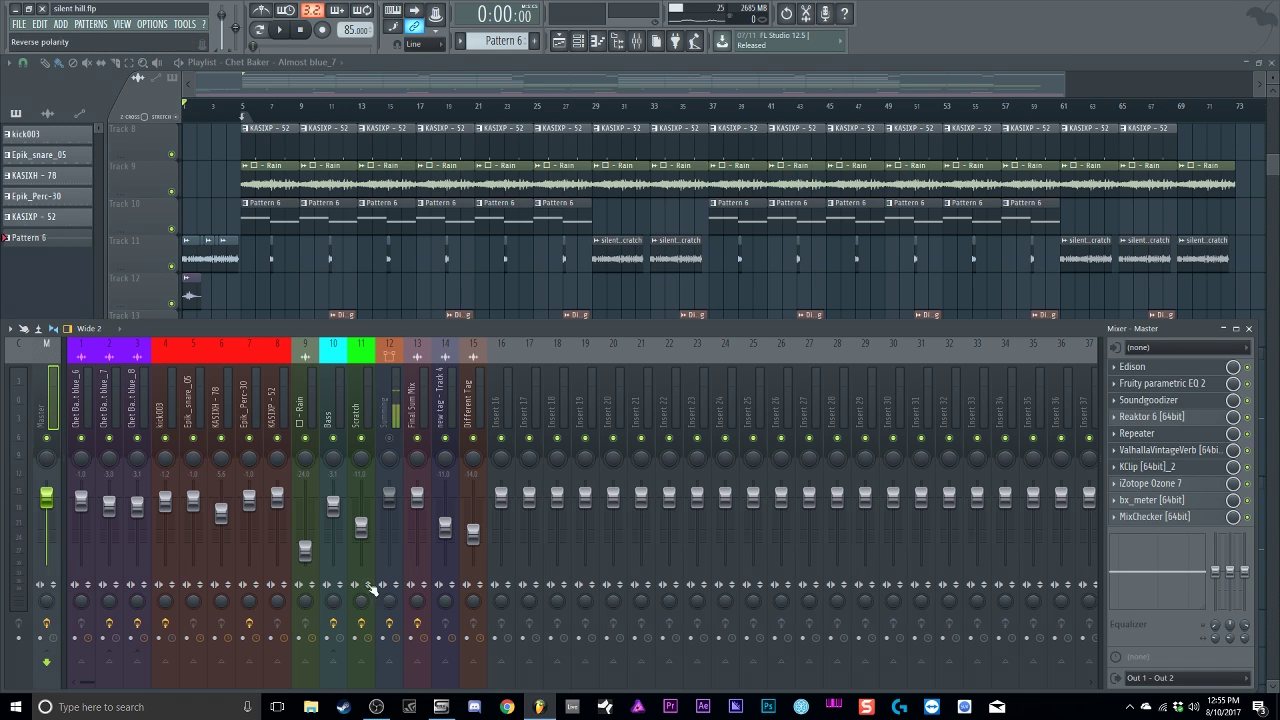
{"action": "left_click", "coordinate": [396, 396]}
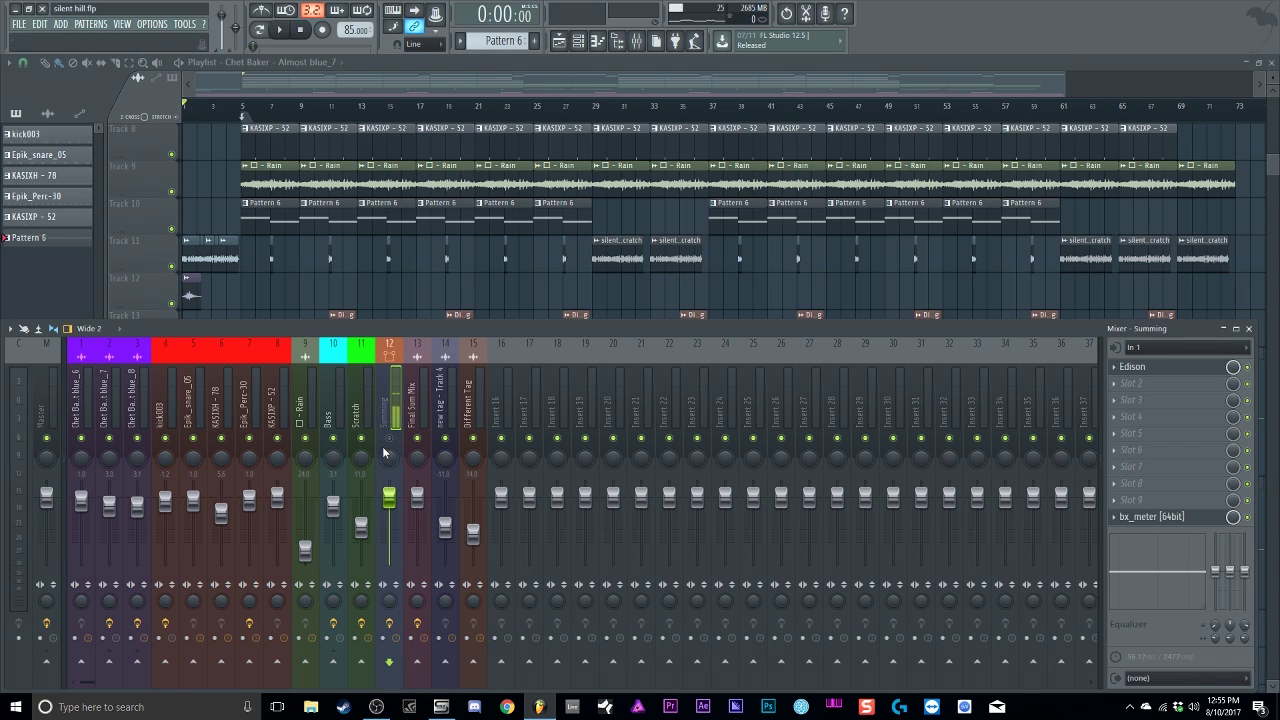
{"action": "left_click", "coordinate": [393, 440]}
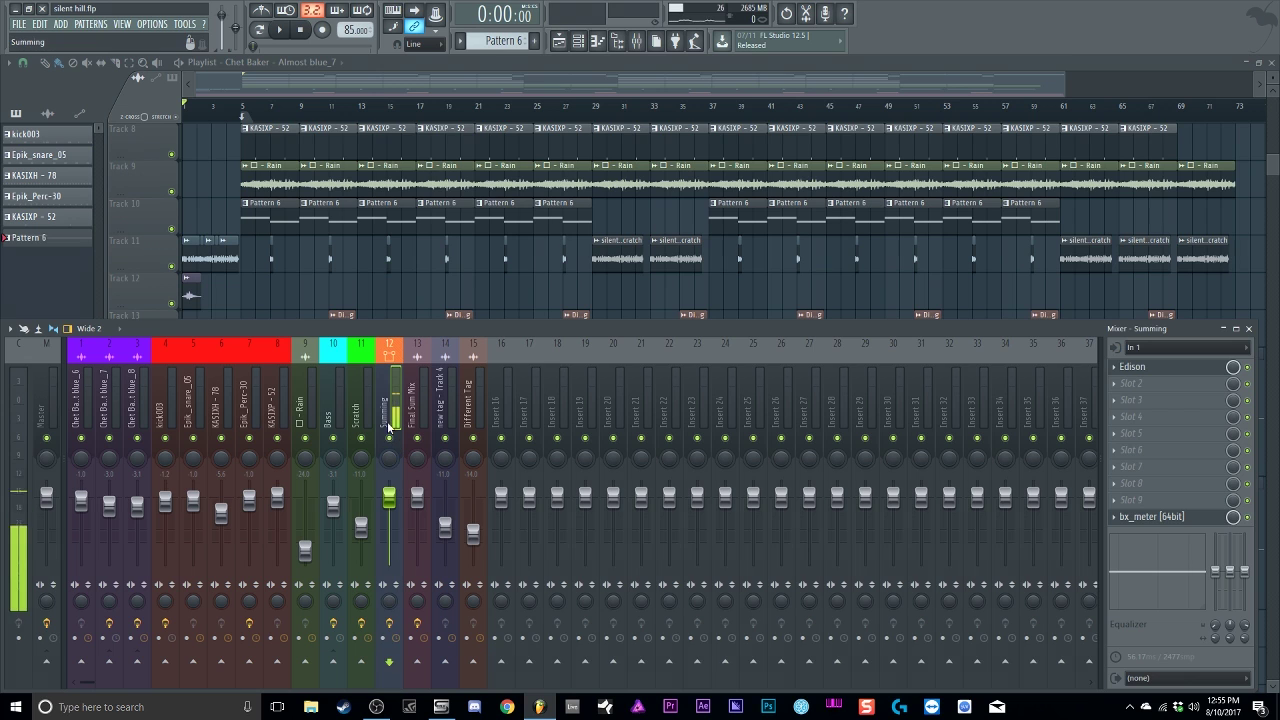
{"action": "left_click", "coordinate": [1167, 368]}
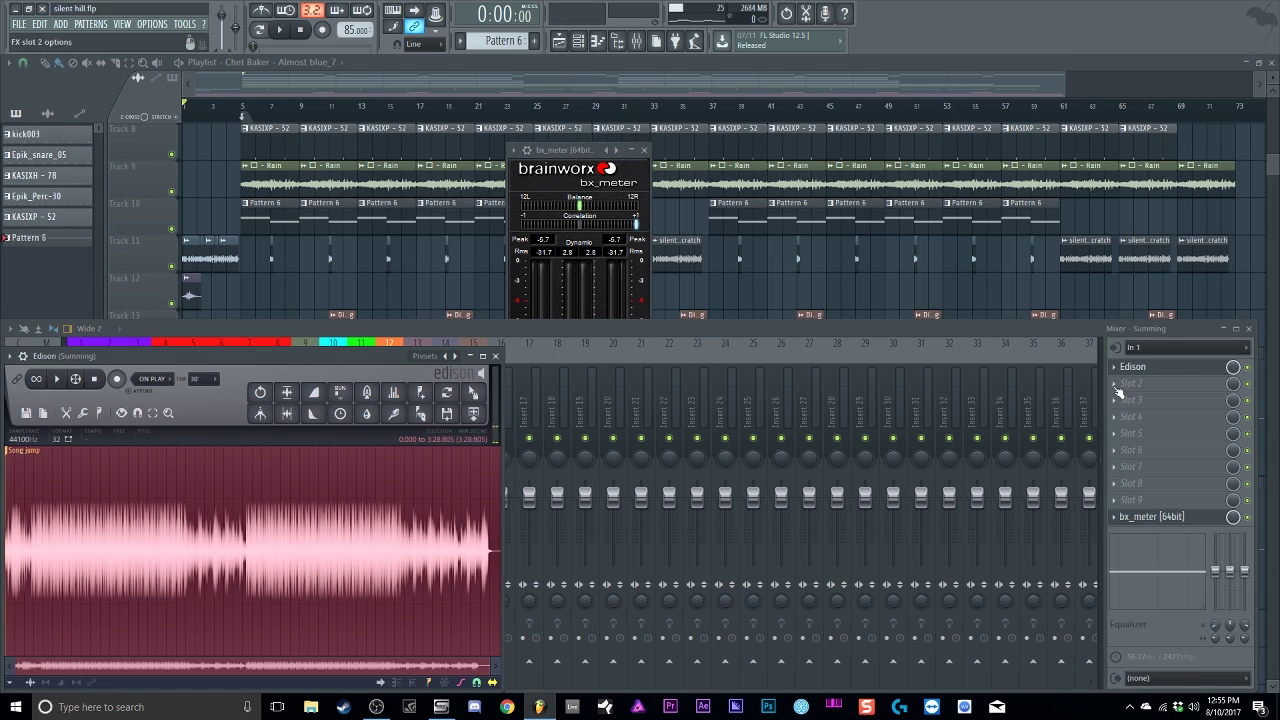
{"action": "left_click_drag", "start_coordinate": [372, 349], "coordinate": [645, 322]}
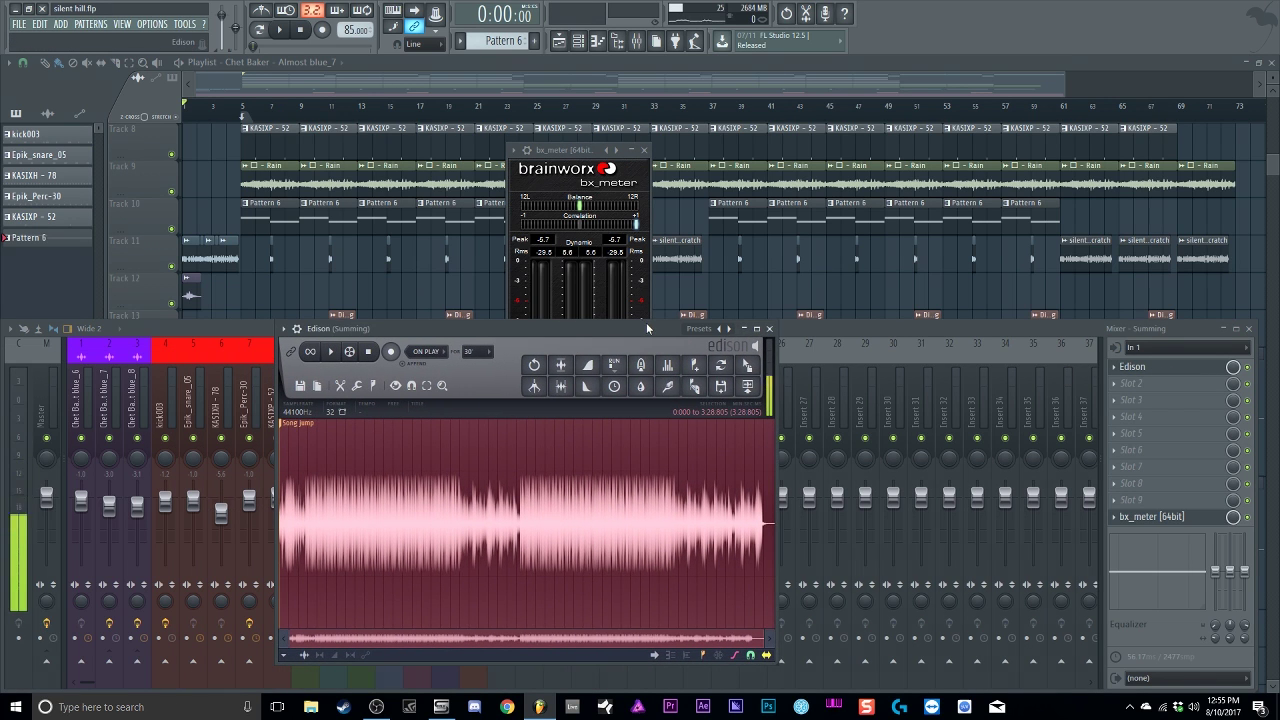
{"action": "left_click_drag", "start_coordinate": [433, 328], "coordinate": [639, 322]}
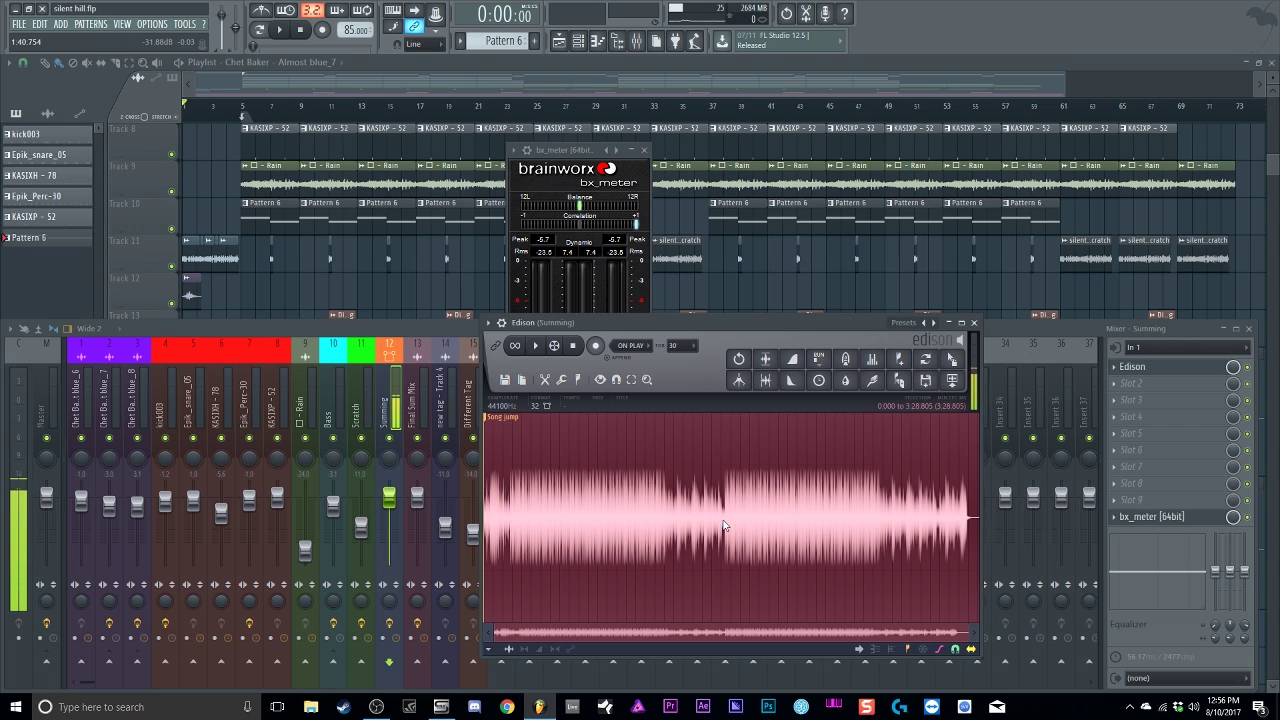
Step: Return to the playlist and delete the Say What Untagged clip from Track 15
{"action": "left_click", "coordinate": [592, 69]}
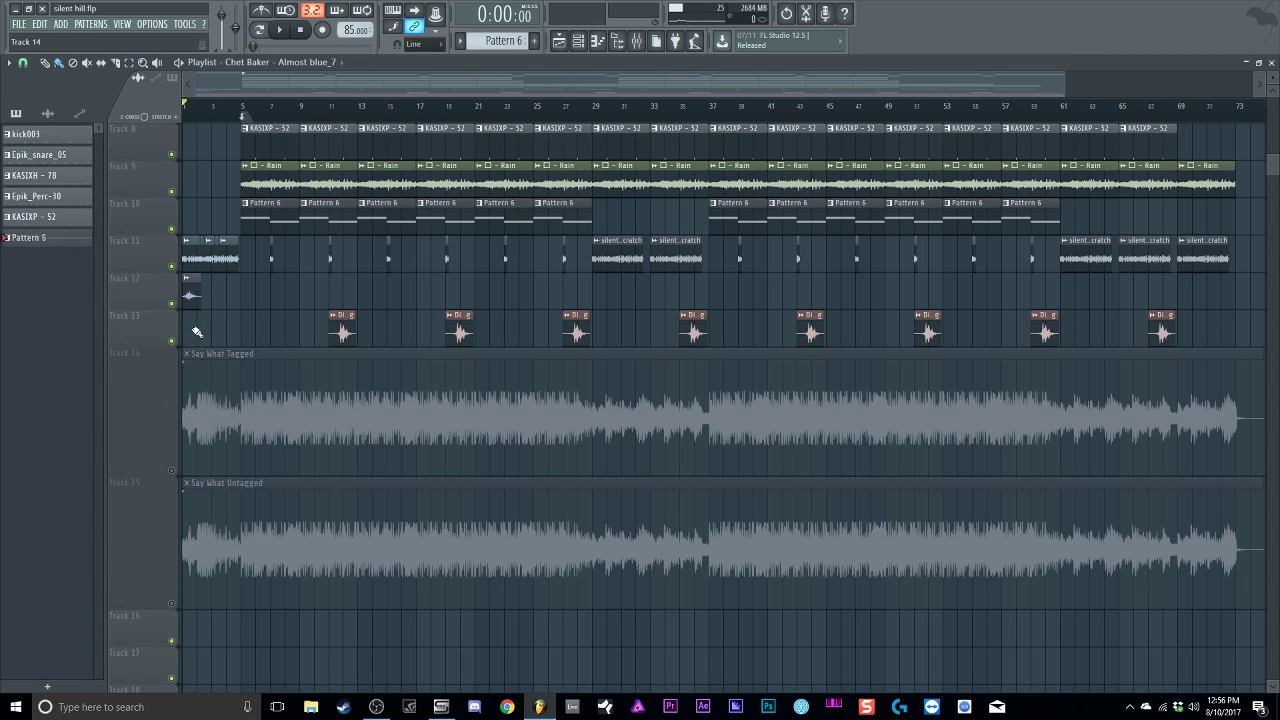
{"action": "scroll", "coordinate": [204, 212], "scroll_direction": "up", "scroll_amount": 5}
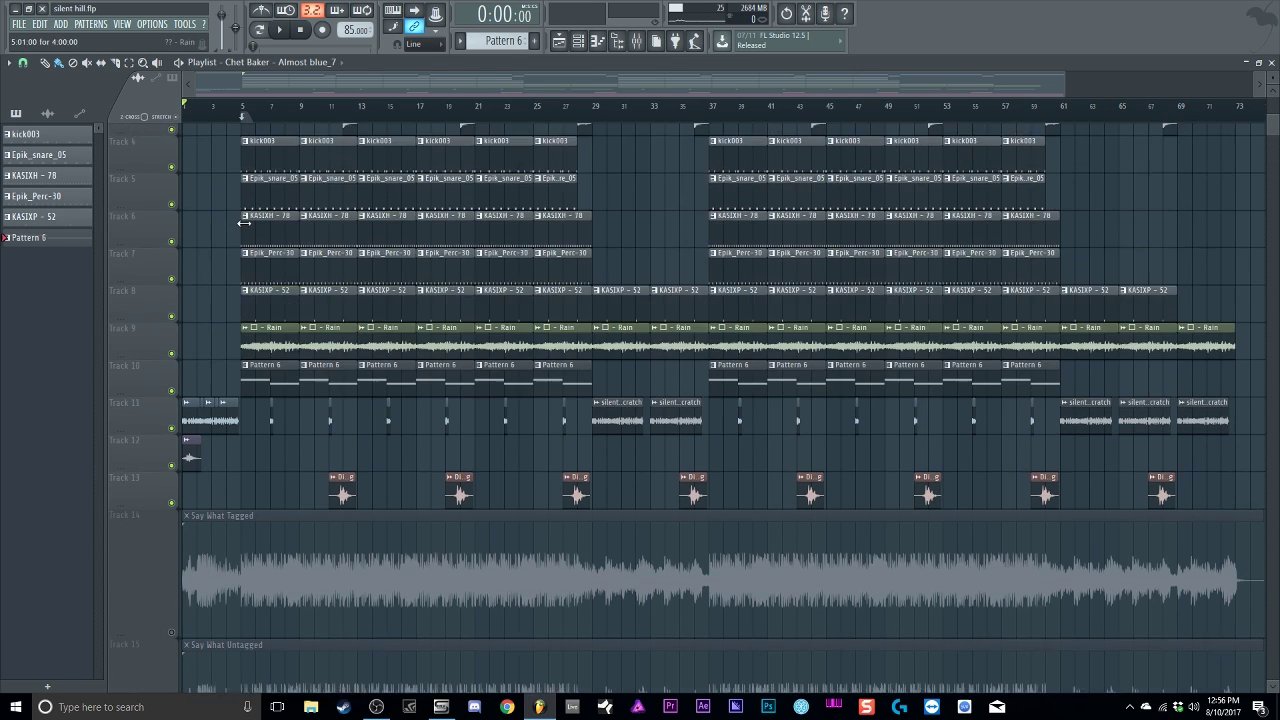
{"action": "scroll", "coordinate": [228, 332], "scroll_direction": "down", "scroll_amount": 5}
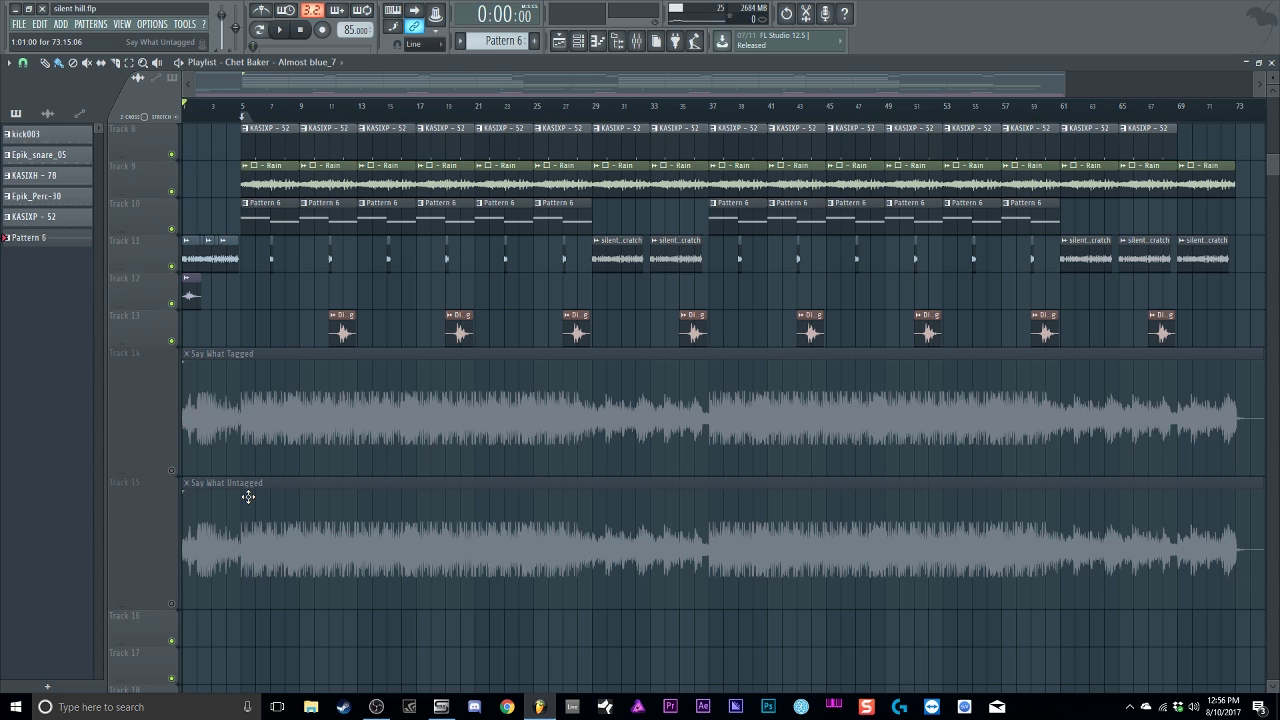
{"action": "right_click", "coordinate": [248, 497]}
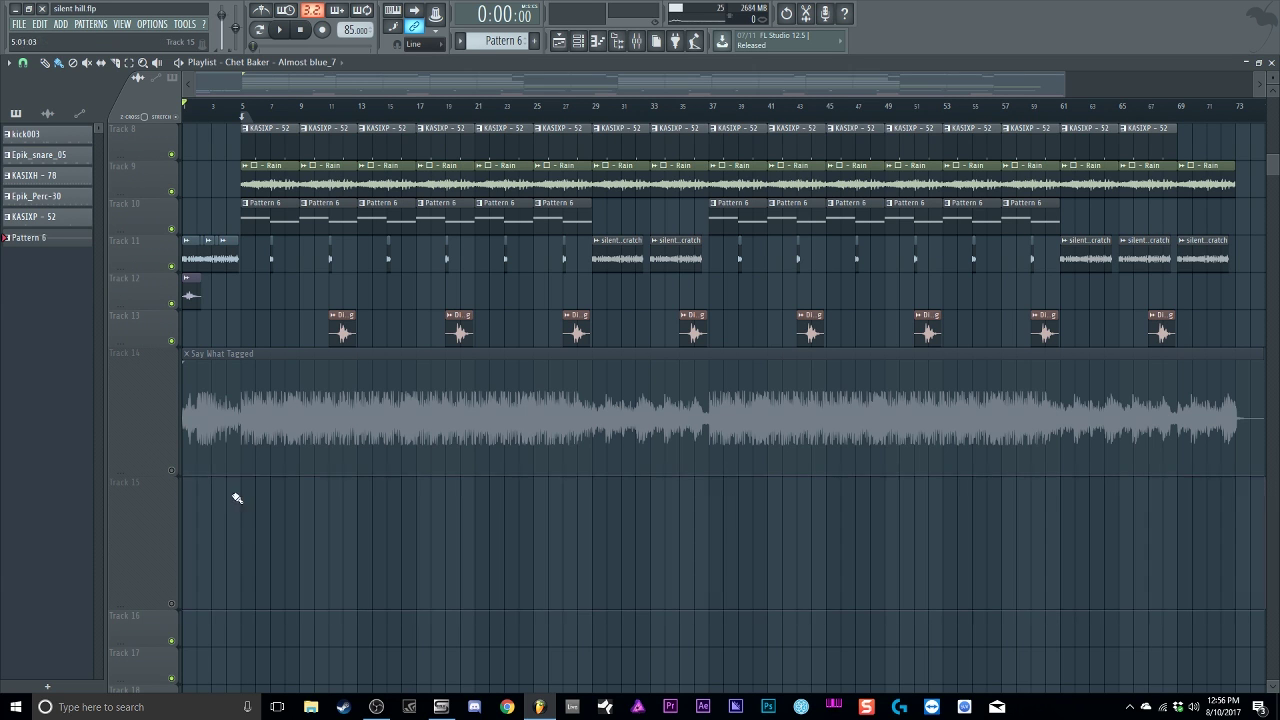
Step: Play the full arrangement from the start with Track 14 muted, moving playback to bar 5
{"action": "scroll", "coordinate": [250, 408], "scroll_direction": "up", "scroll_amount": 7}
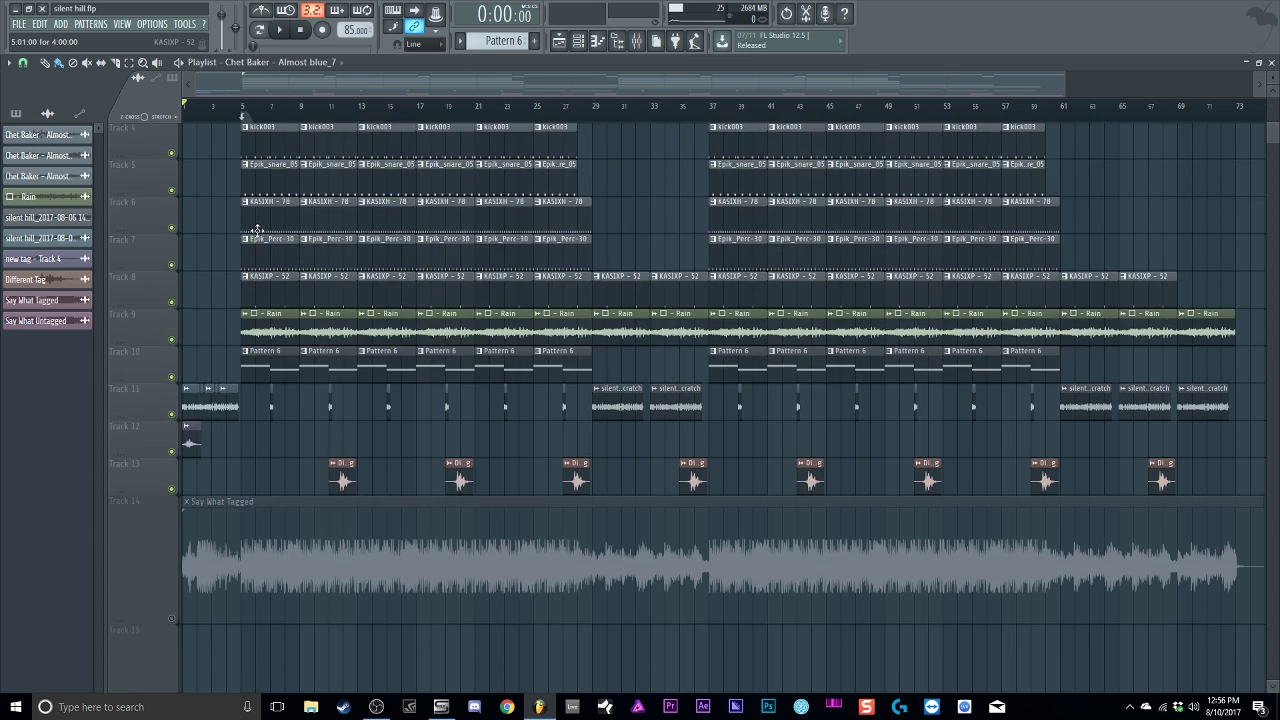
{"action": "scroll", "coordinate": [251, 491], "scroll_direction": "down", "scroll_amount": 4}
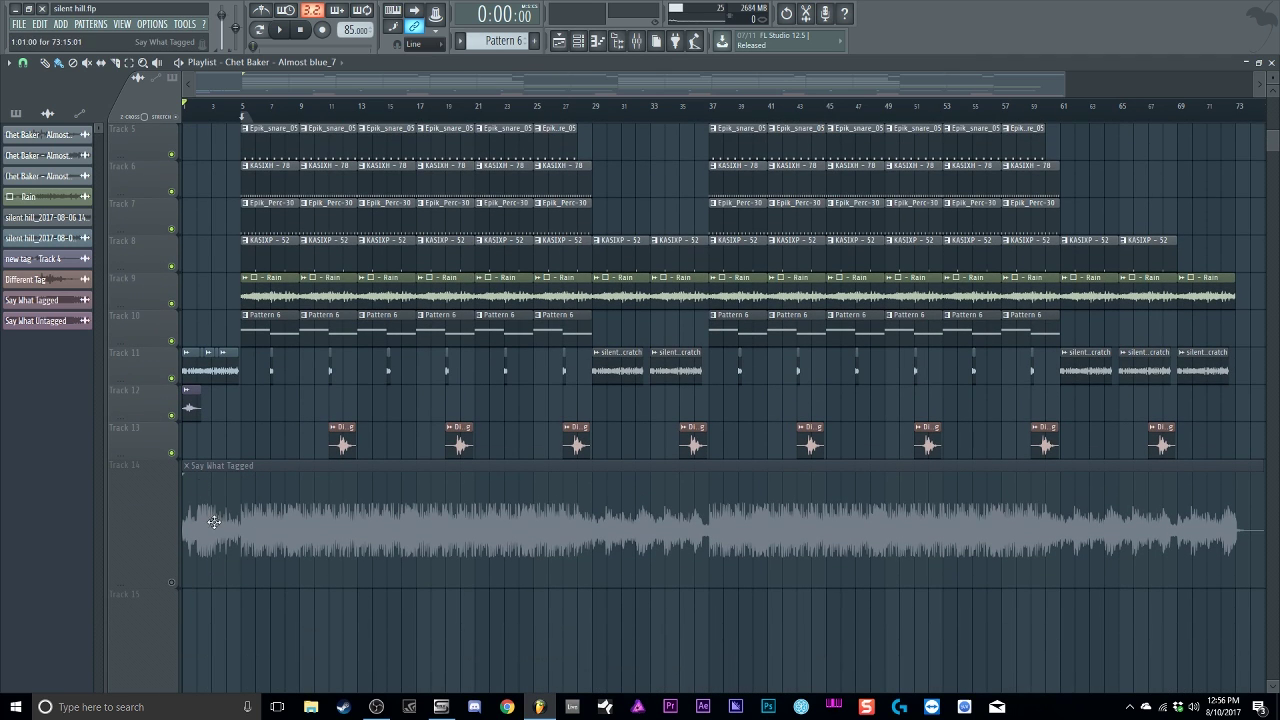
{"action": "key", "text": "space"}
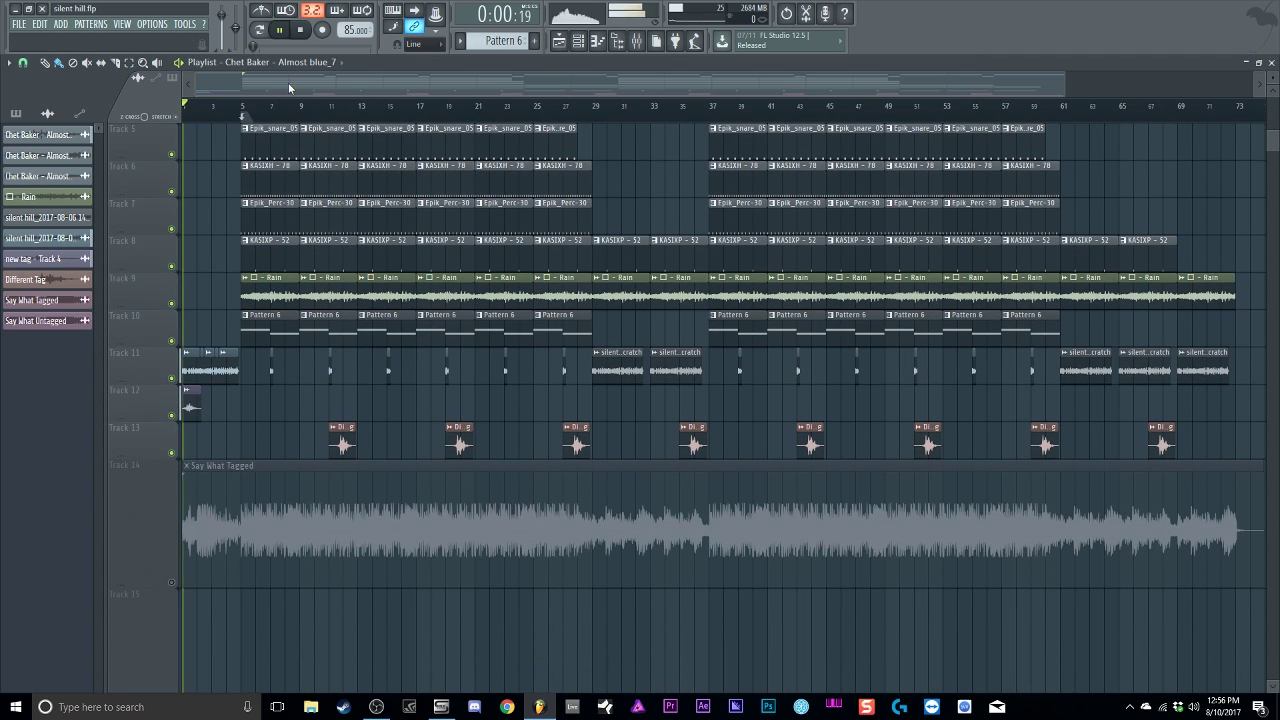
{"action": "left_click", "coordinate": [243, 110]}
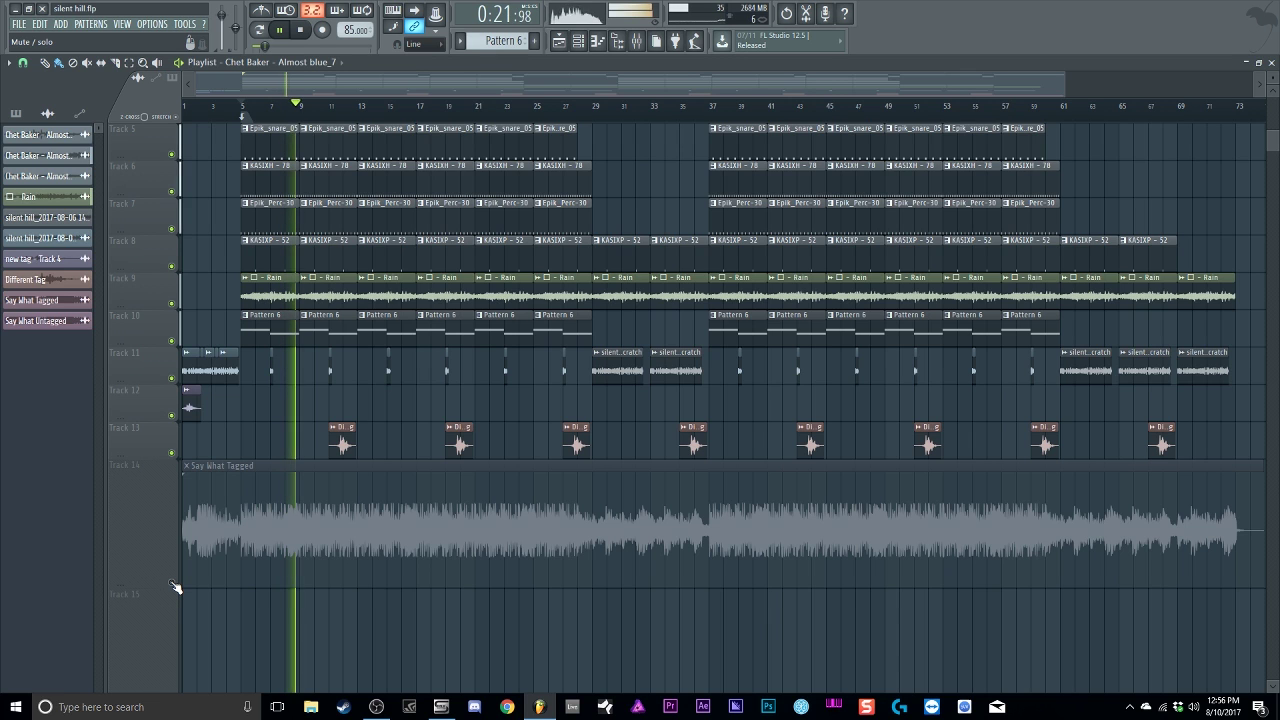
Step: Solo the Say What Tagged render on Track 14, bypass the Master track's effects and play the render from bar 5
{"action": "left_click", "coordinate": [172, 587], "text": "ctrl"}
{"action": "key", "text": "space"}
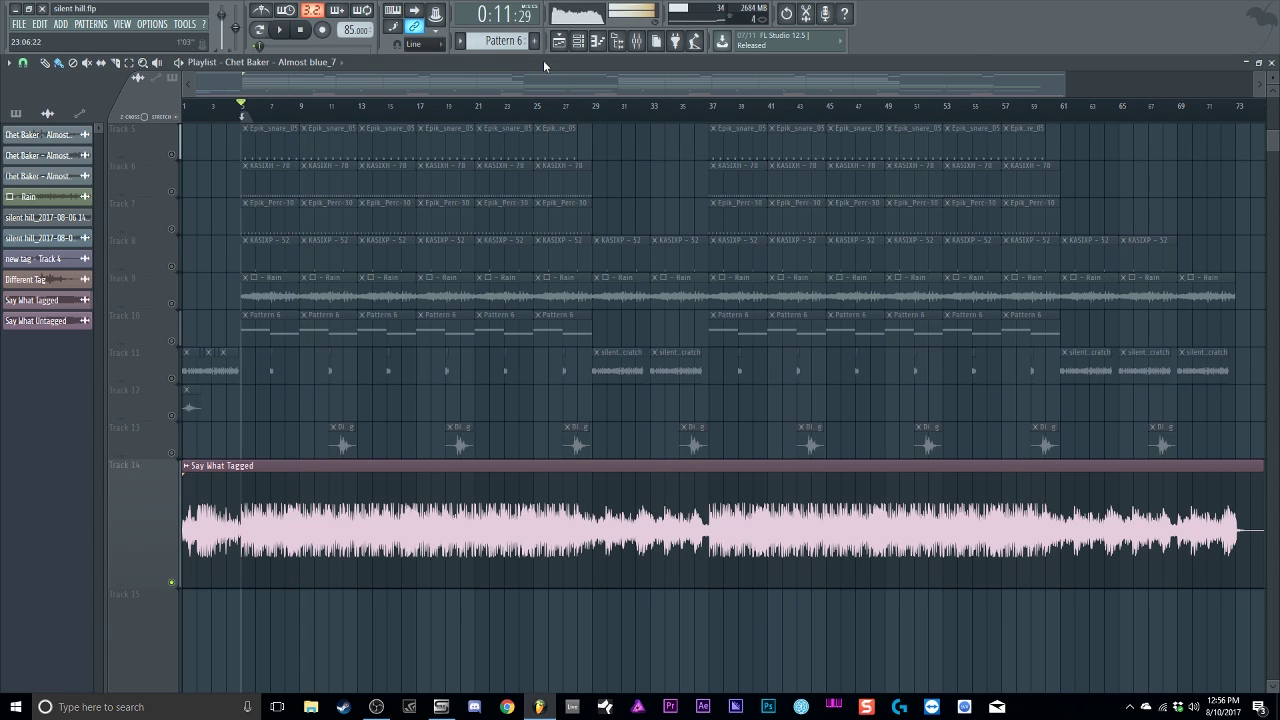
{"action": "key", "text": "F9"}
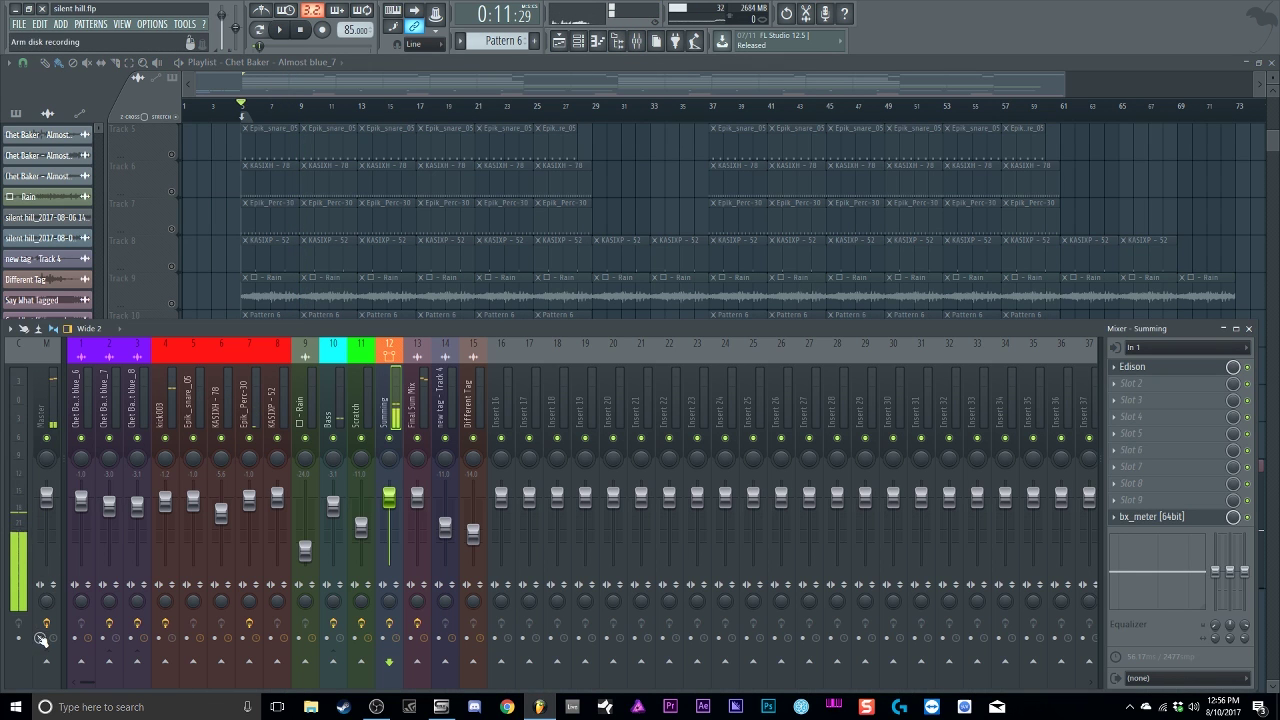
{"action": "key", "text": "F9"}
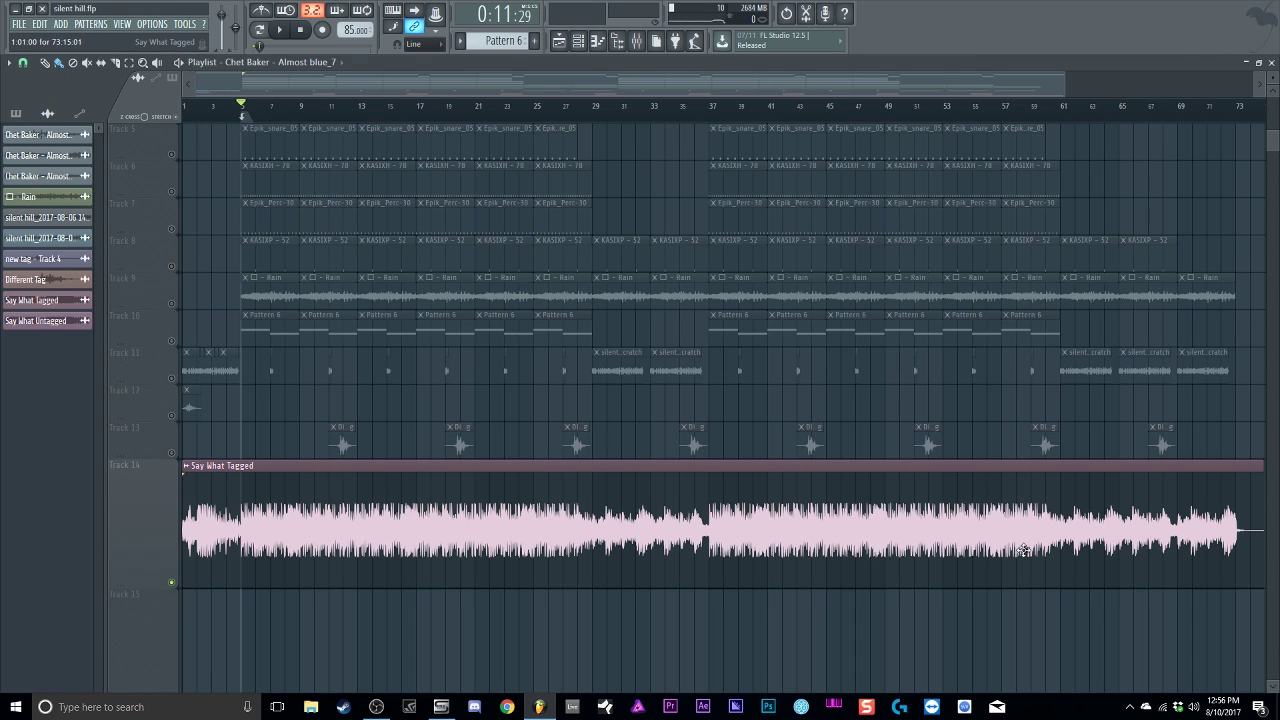
{"action": "key", "text": "space"}
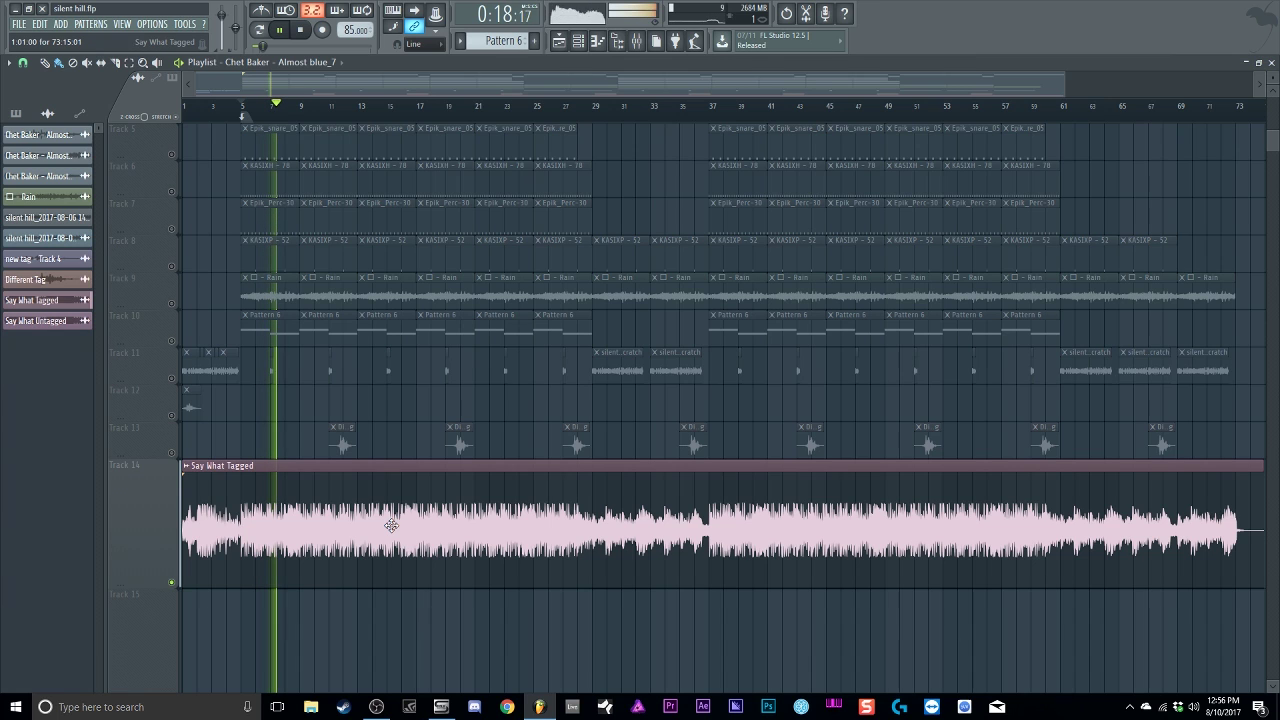
Step: Compare the live tracks with the Say What Tagged render by toggling Track 14's mute and solo, ending soloed with playback stopped
{"action": "left_click", "coordinate": [171, 582]}
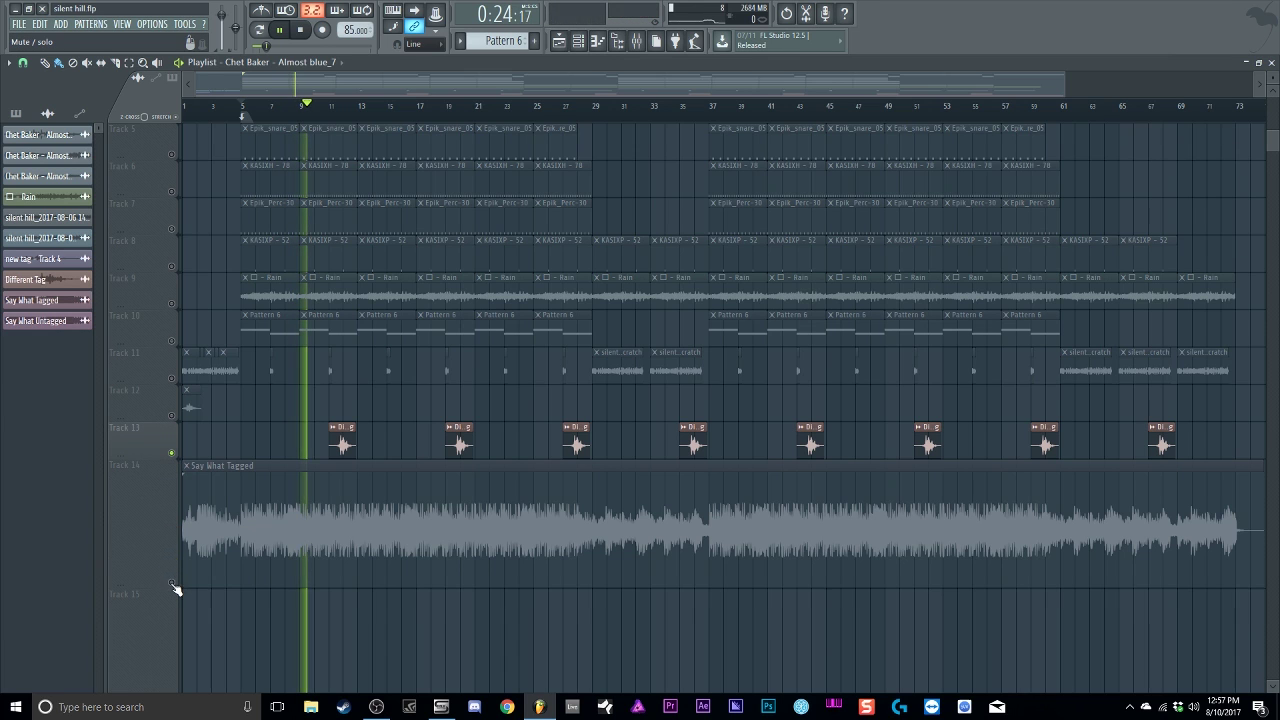
{"action": "left_click", "coordinate": [171, 582]}
{"action": "left_click", "coordinate": [171, 582]}
{"action": "right_click", "coordinate": [168, 458]}
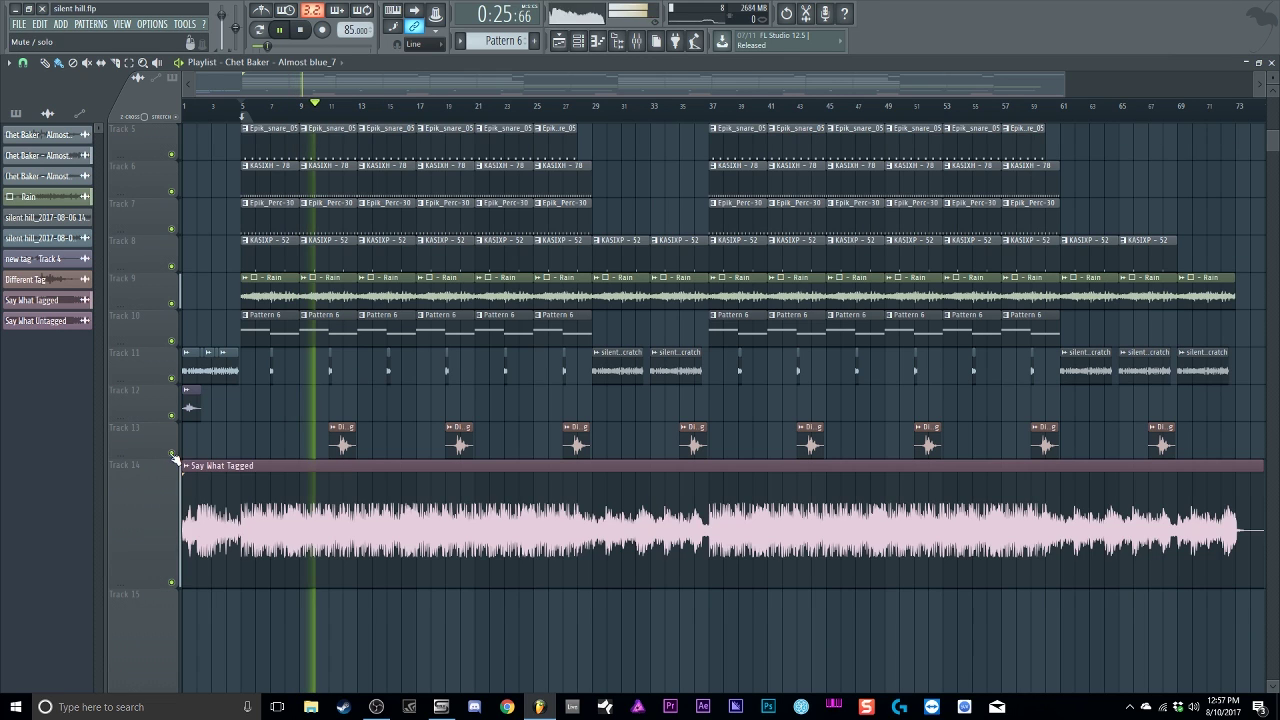
{"action": "left_click", "coordinate": [175, 584]}
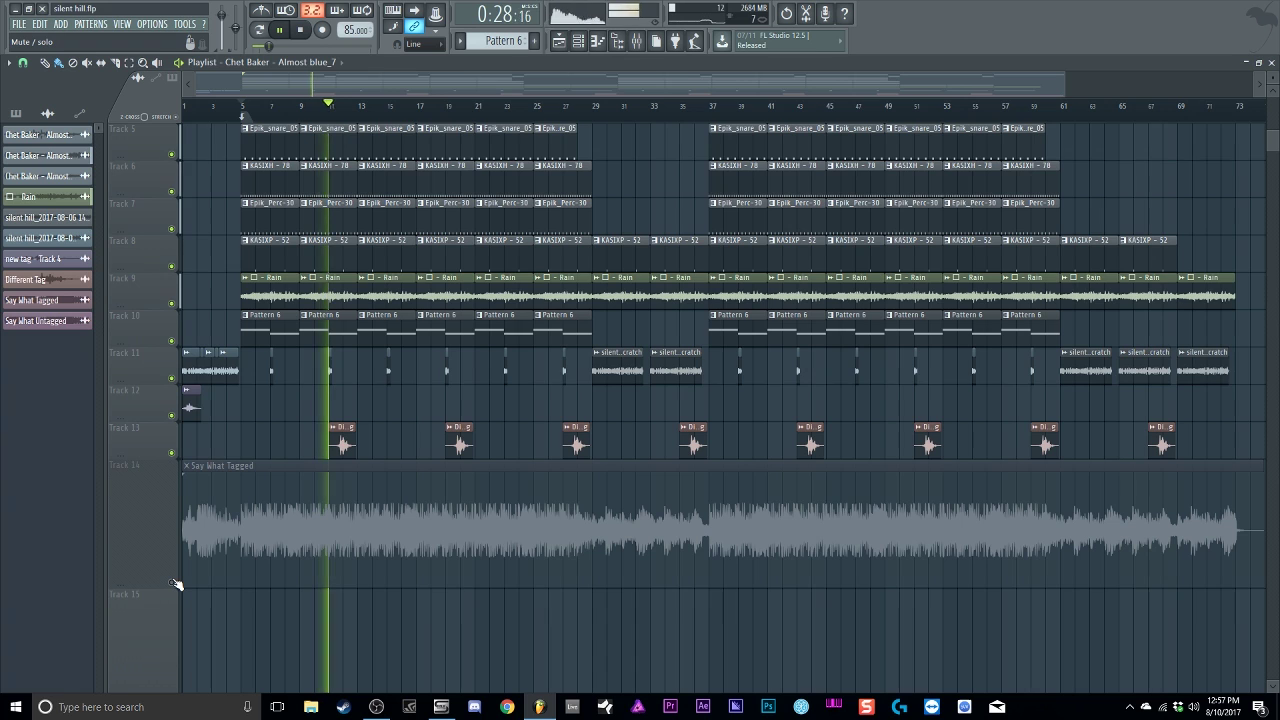
{"action": "right_click", "coordinate": [173, 582]}
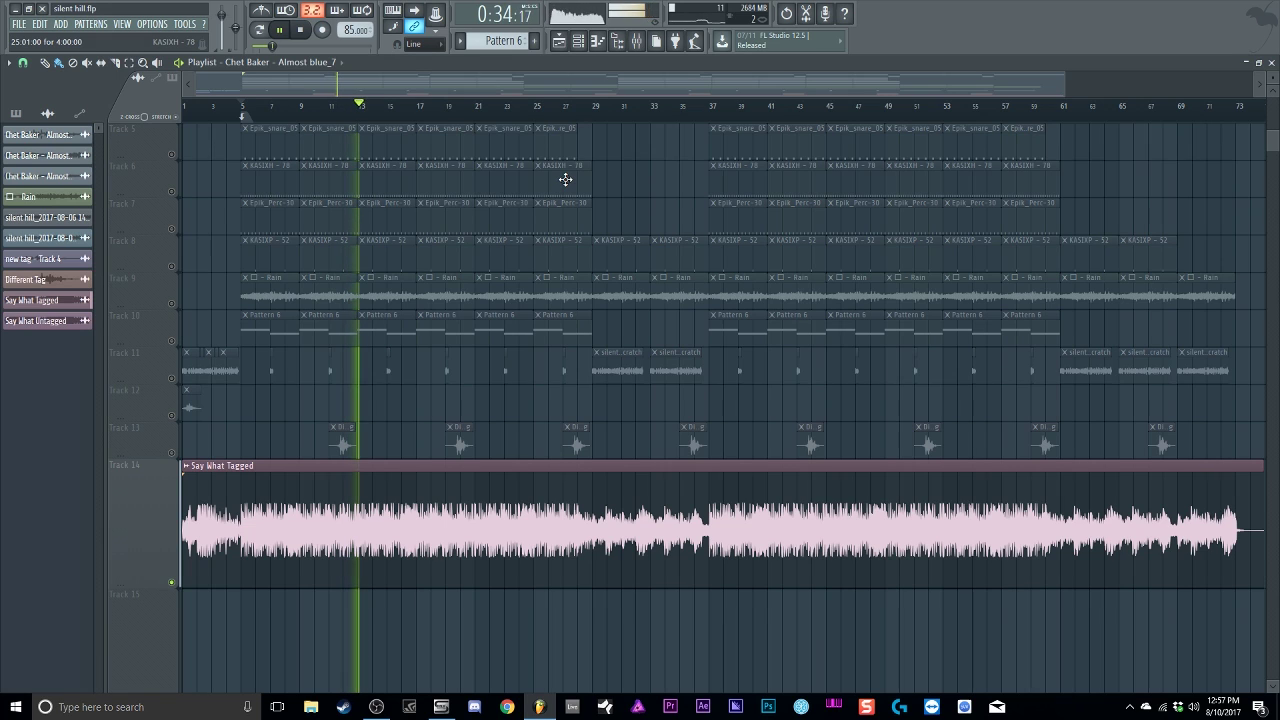
{"action": "key", "text": "space"}
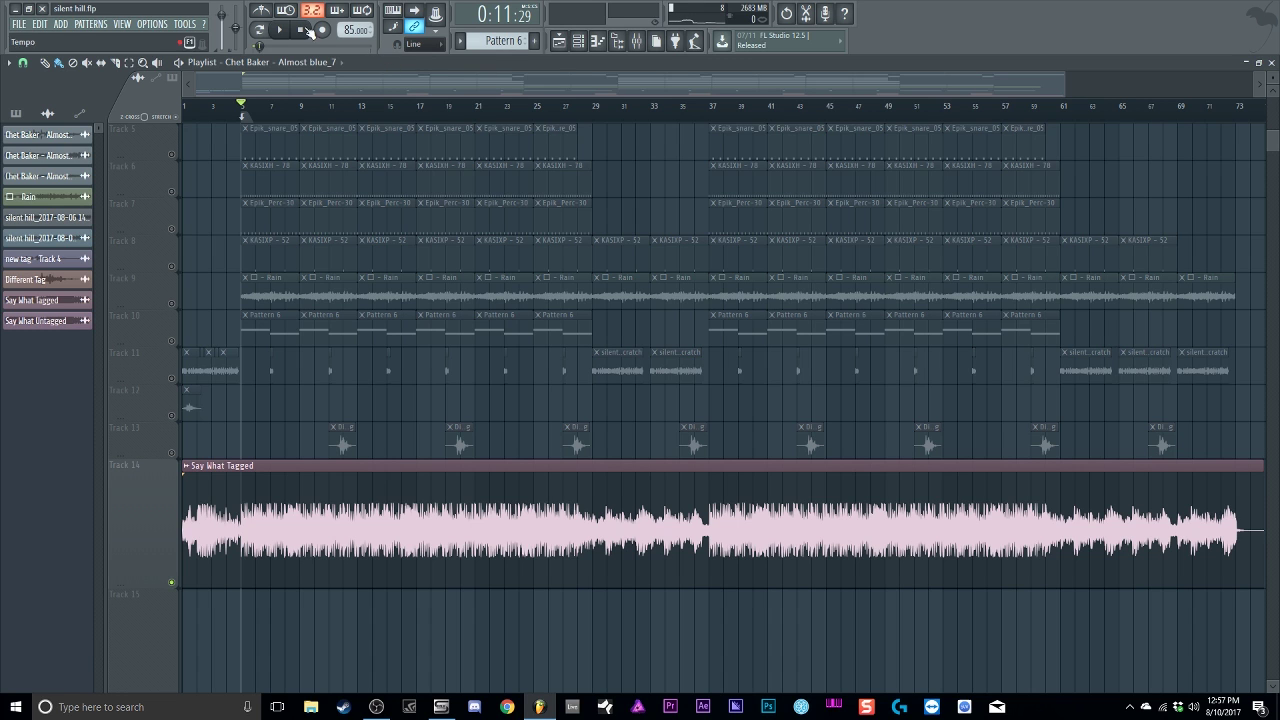
Step: Reactivate all the arrangement tracks, leaving only the Say What Tagged render on Track 14 muted
{"action": "left_click", "coordinate": [172, 584]}
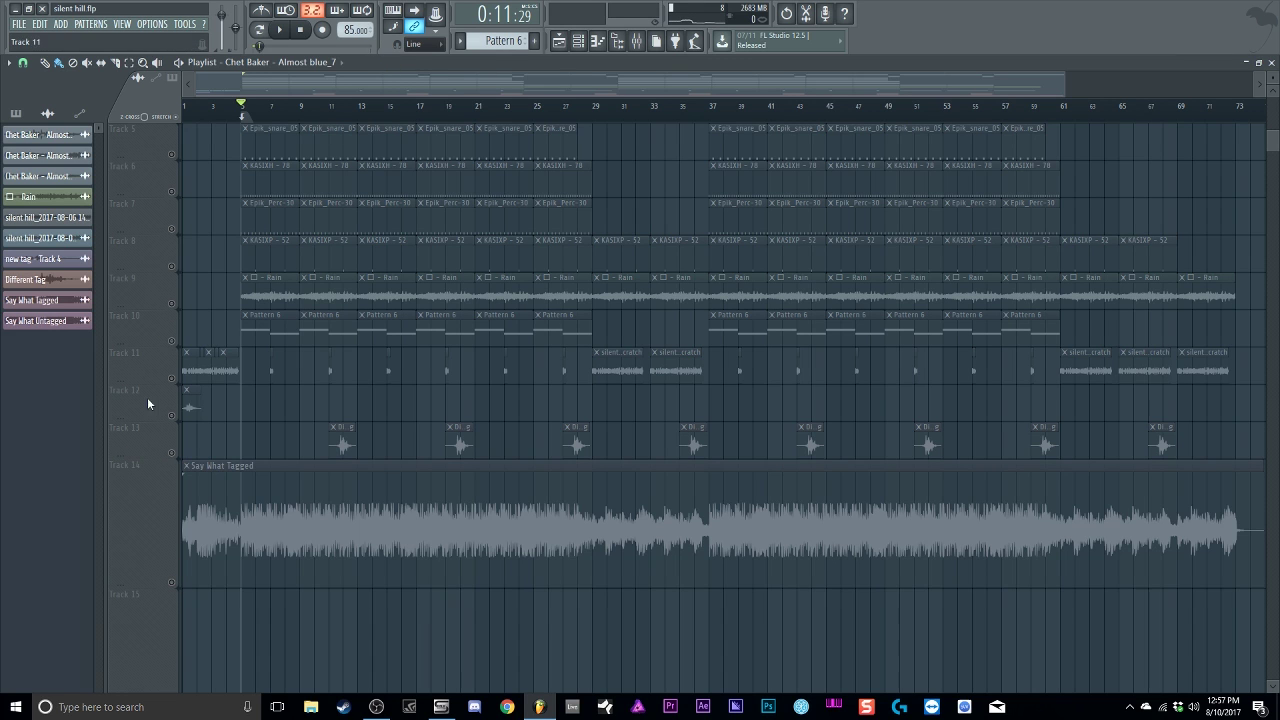
{"action": "left_click", "coordinate": [174, 452]}
{"action": "left_click", "coordinate": [173, 584]}
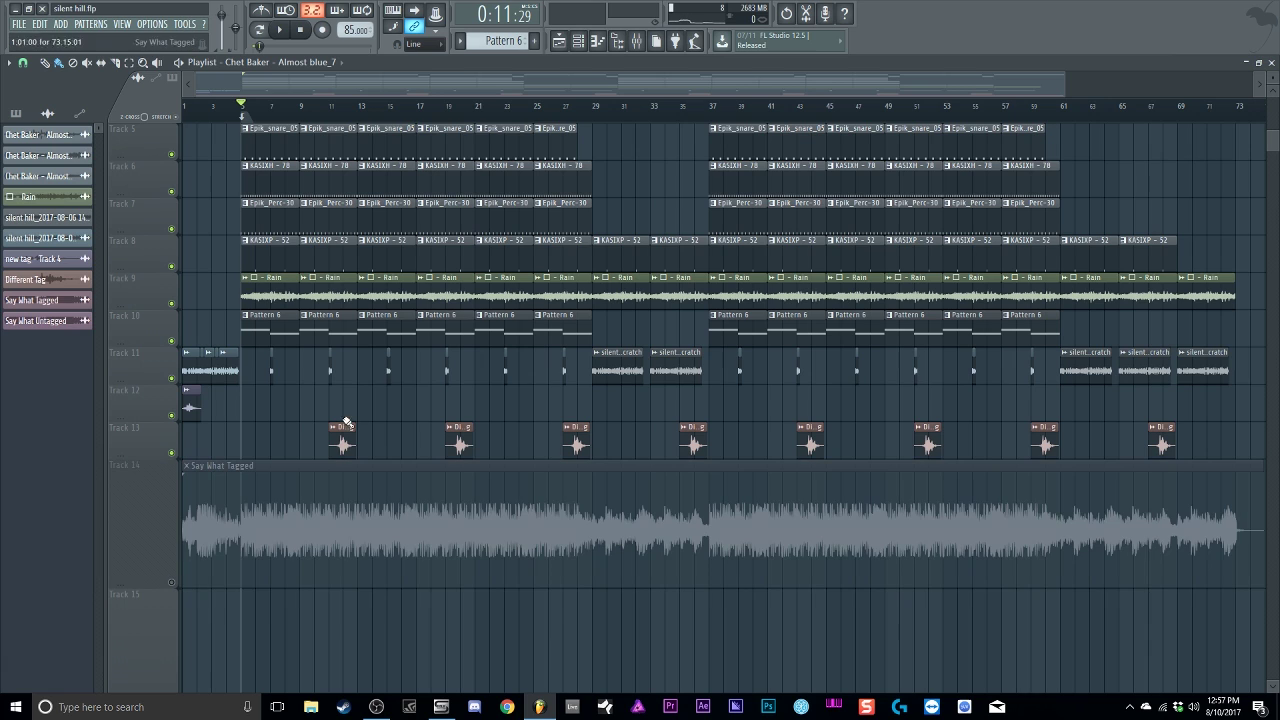
Step: Re-enable the Master track's effect slots in the mixer and return to the playlist
{"action": "left_click", "coordinate": [636, 40]}
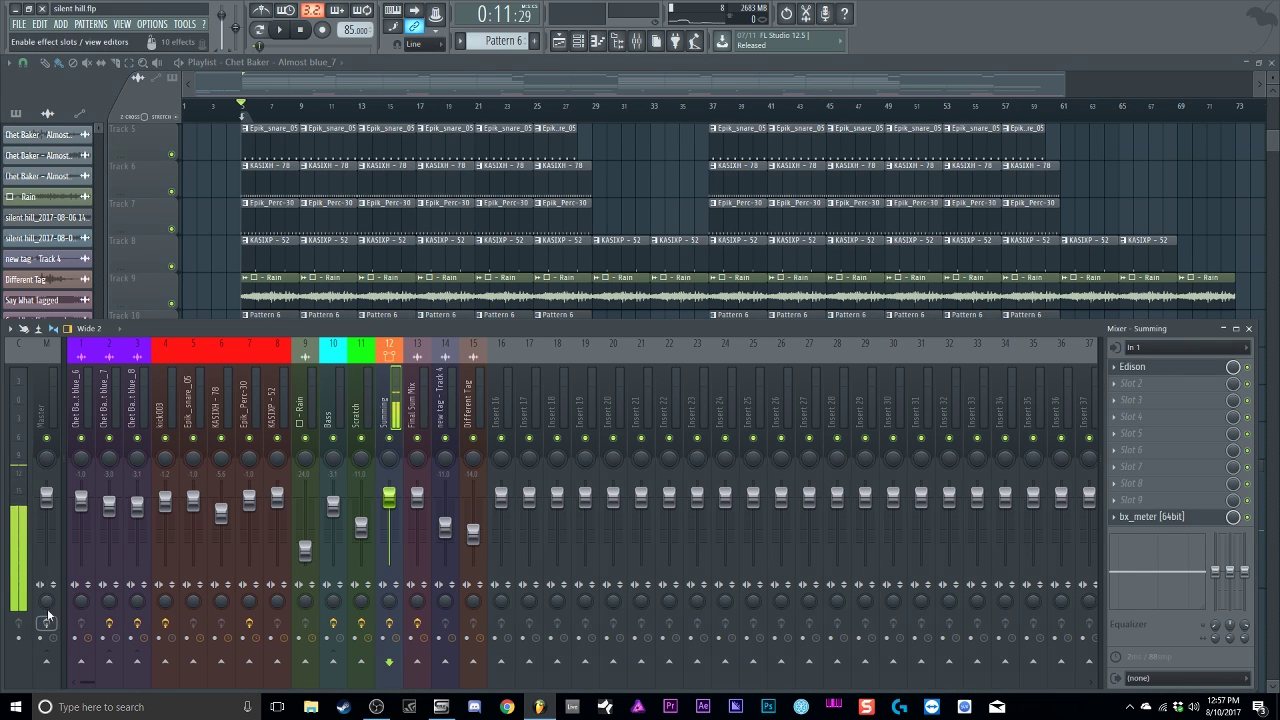
{"action": "left_click", "coordinate": [48, 383]}
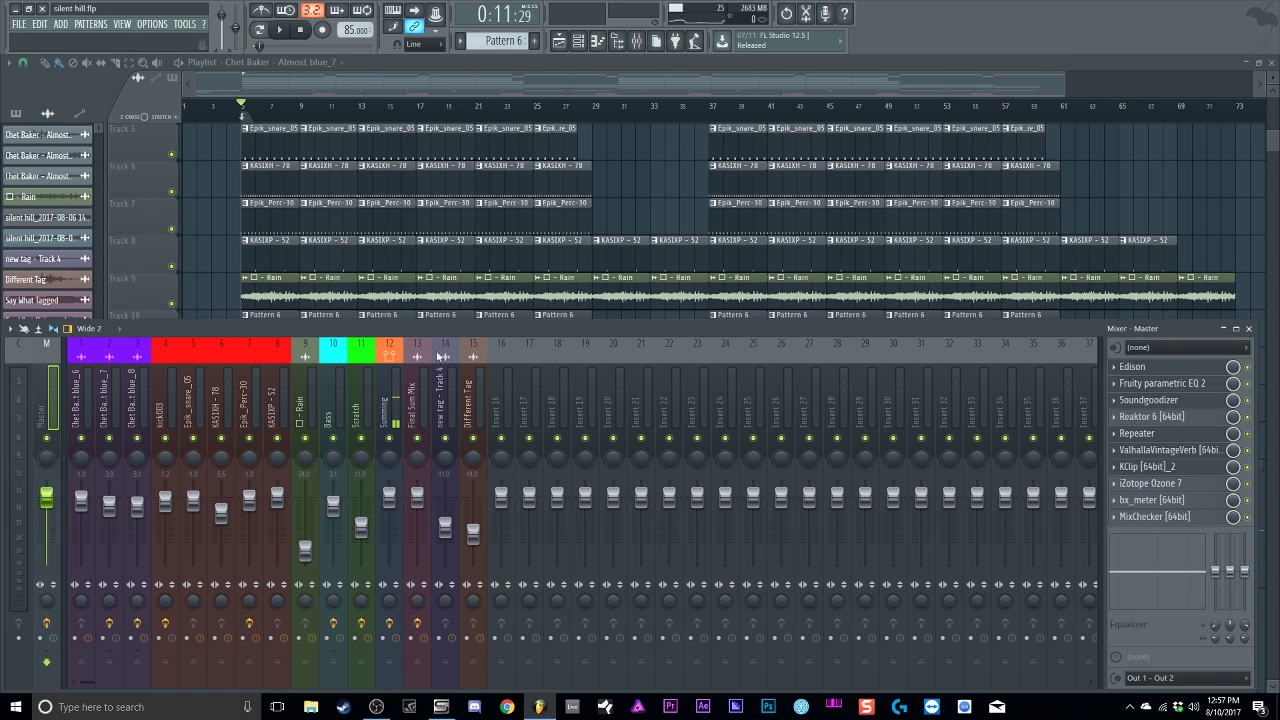
{"action": "key", "text": "F9"}
Step: Zoom the playlist out to about bar 93 and look over the whole arrangement from Track 1 down
{"action": "scroll", "coordinate": [700, 185], "scroll_direction": "up", "scroll_amount": 3}
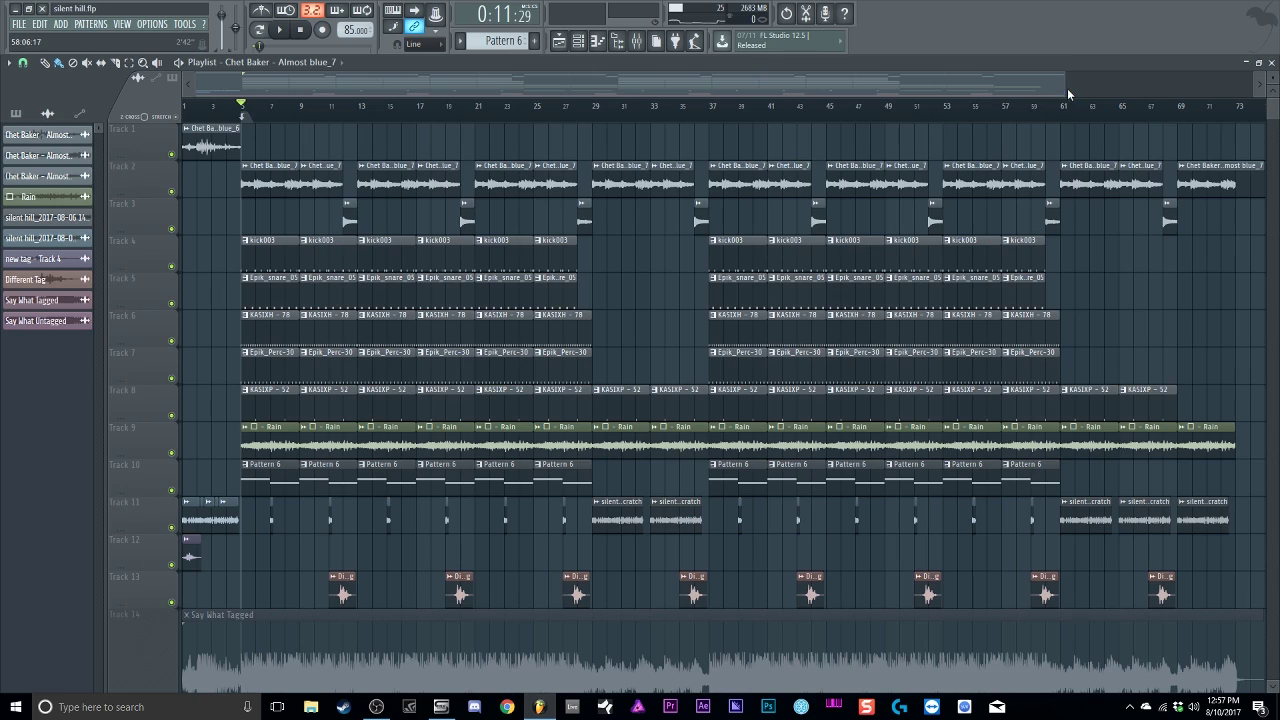
{"action": "left_click_drag", "start_coordinate": [1064, 88], "coordinate": [1254, 133]}
{"action": "scroll", "coordinate": [920, 291], "scroll_direction": "down", "scroll_amount": 5}
{"action": "scroll", "coordinate": [922, 287], "scroll_direction": "up", "scroll_amount": 5}
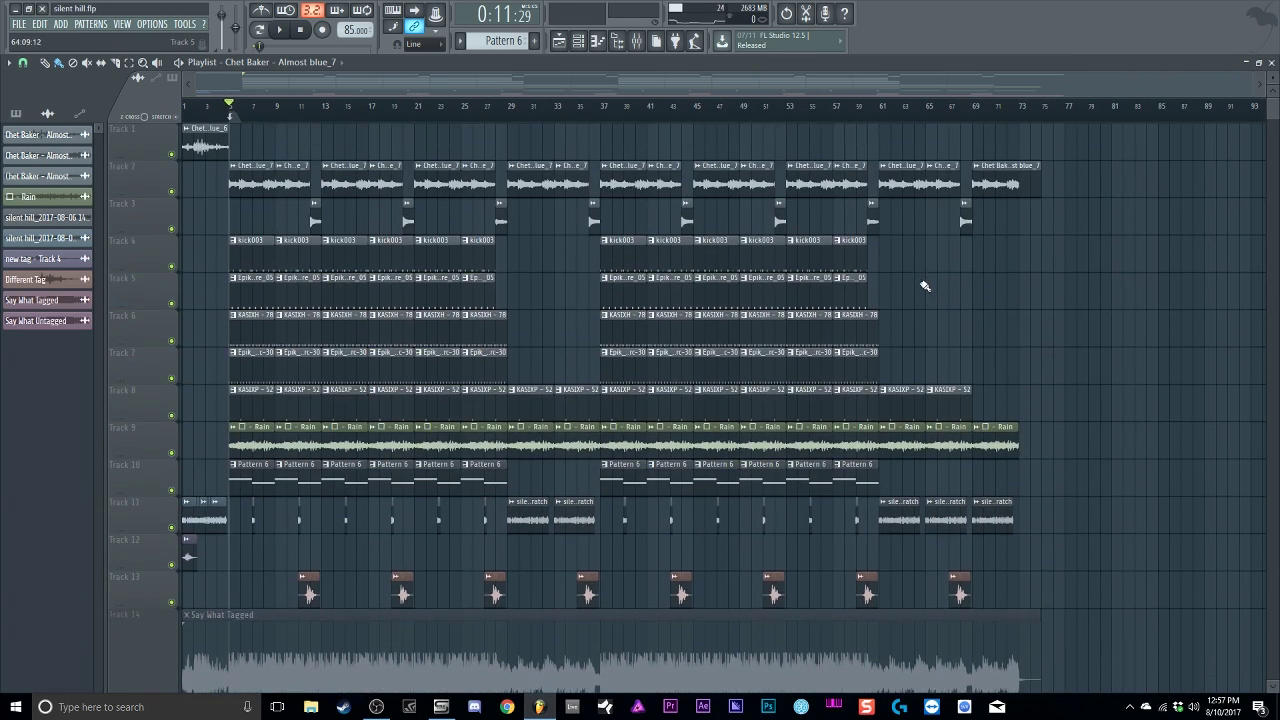